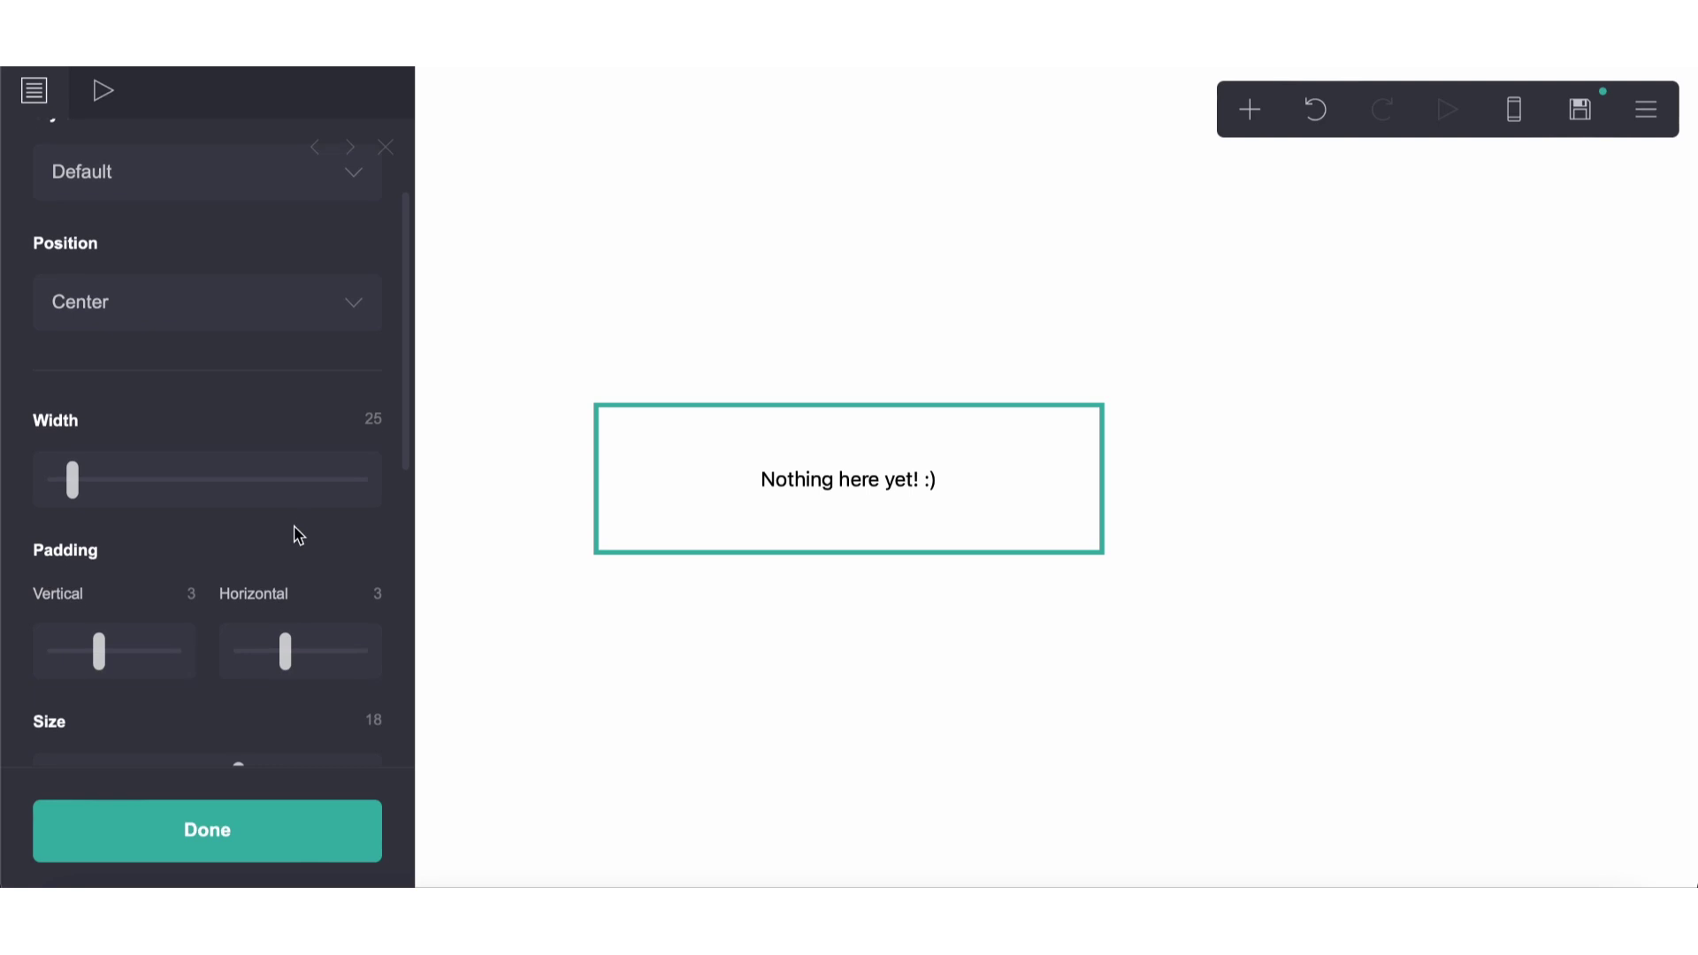
{"action": "scroll", "coordinate": [298, 534], "scroll_direction": "down", "scroll_amount": 1}
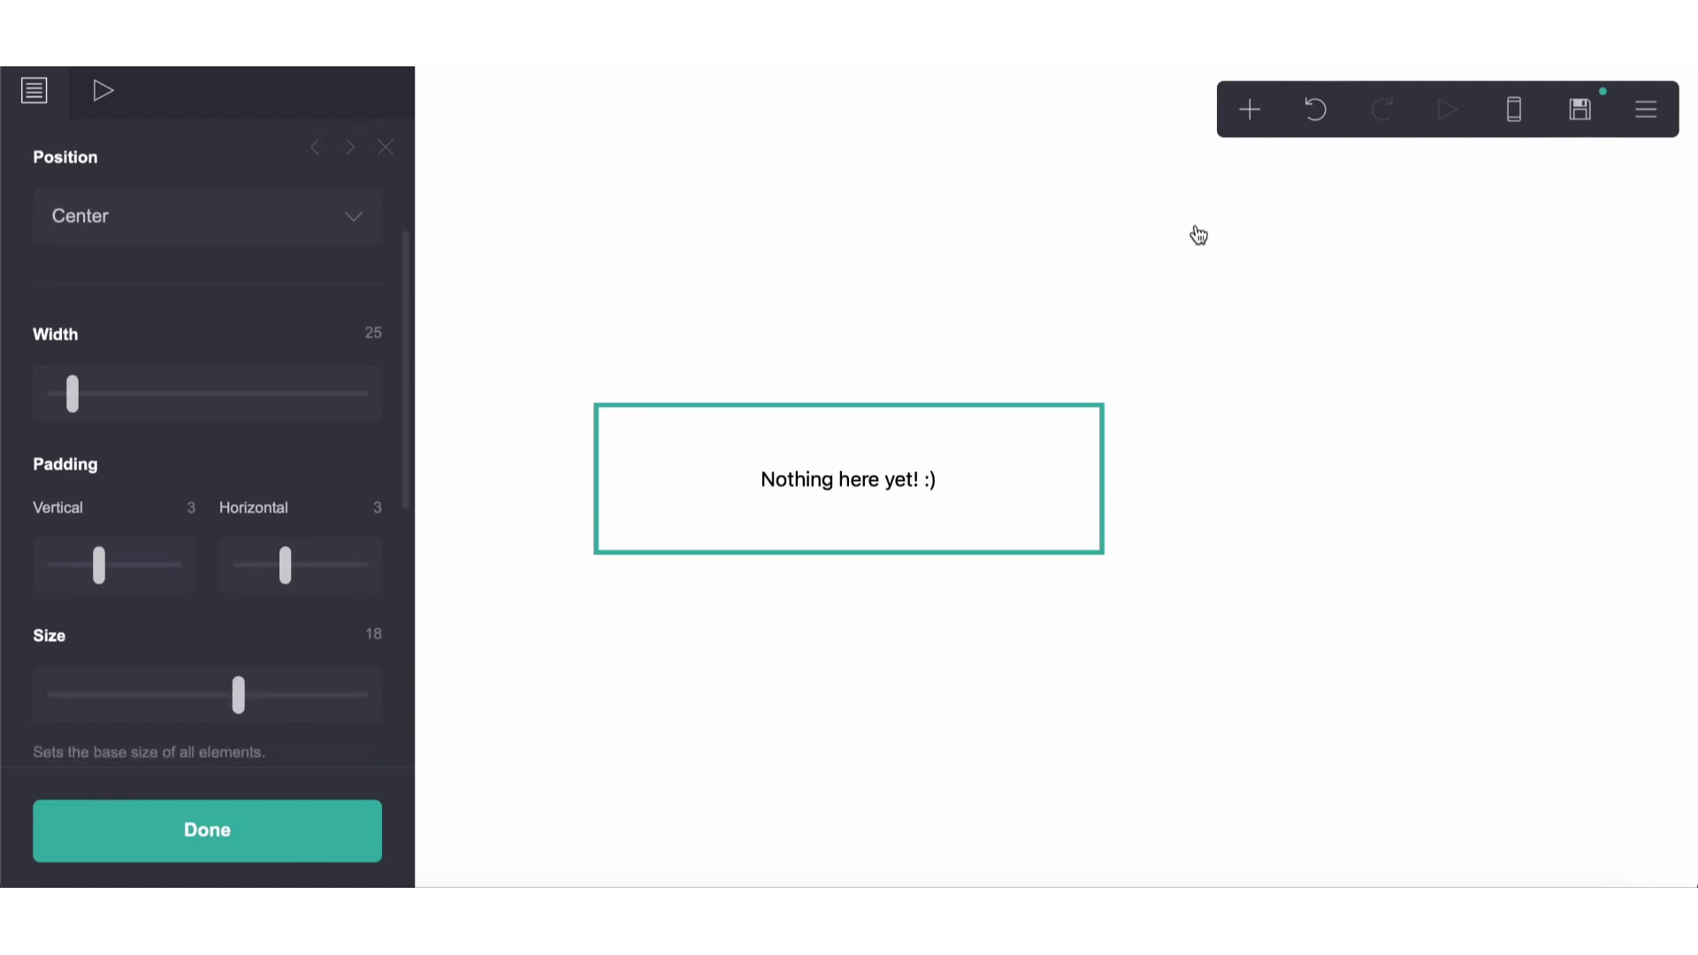
Step: Select the 'Nothing here yet! :)' placeholder text and delete it from the page
{"action": "left_click", "coordinate": [1213, 198]}
{"action": "left_click", "coordinate": [932, 481]}
{"action": "left_click", "coordinate": [109, 828]}
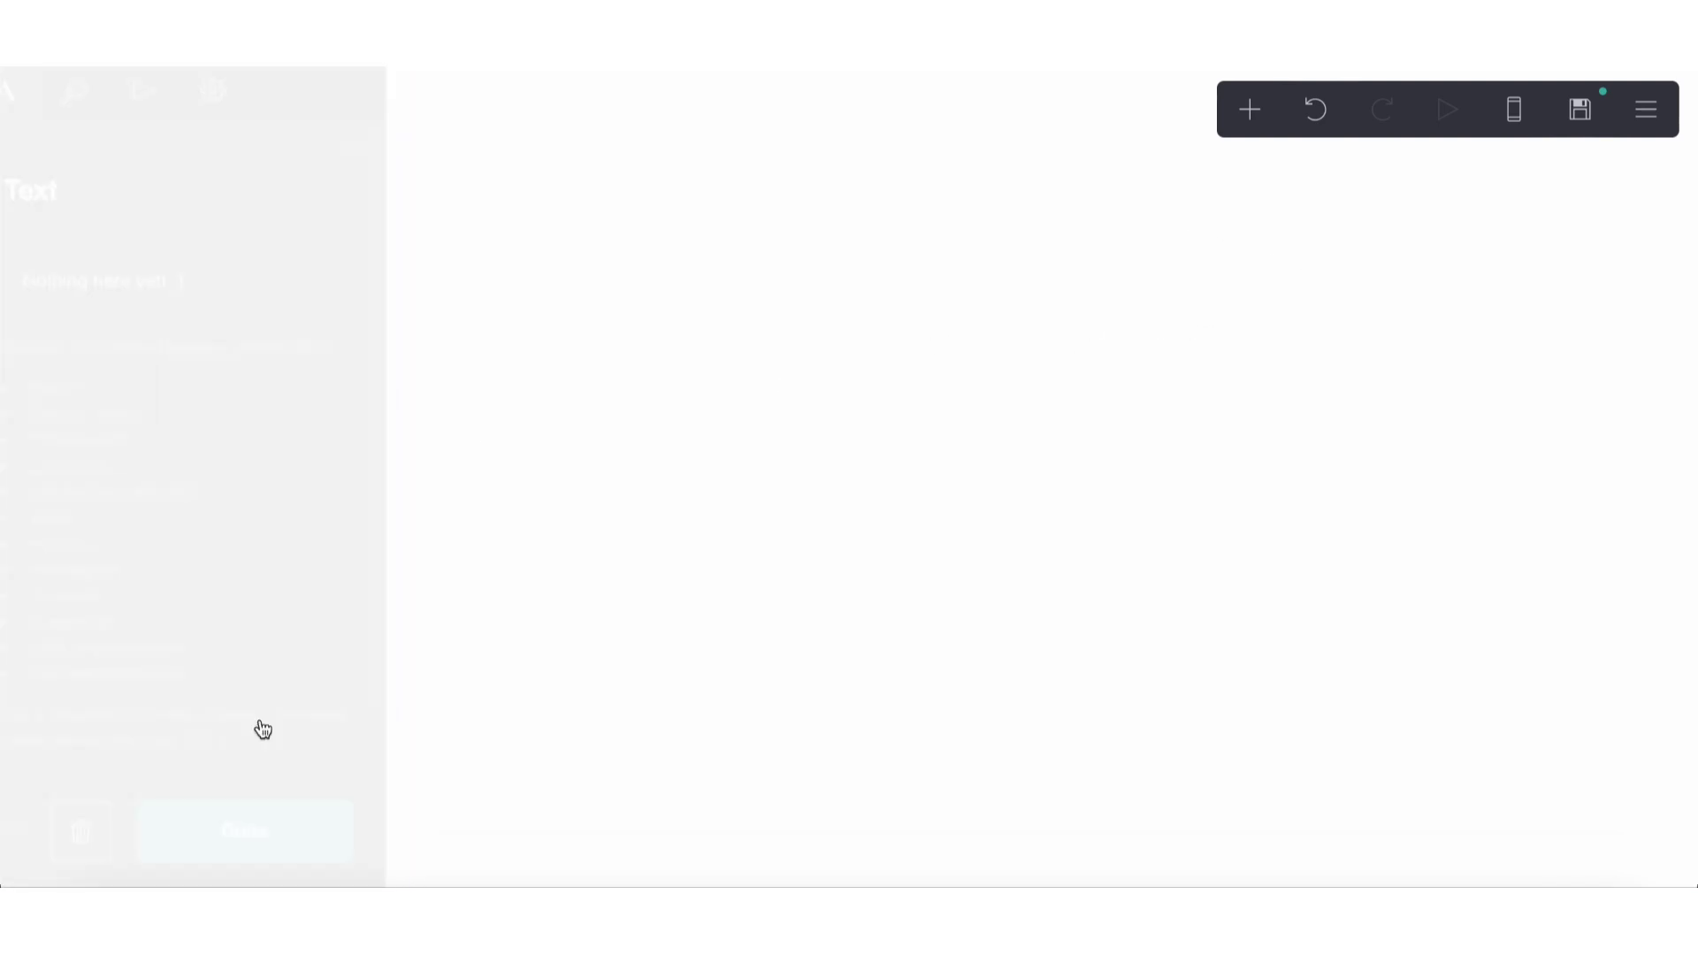
Step: Add a container with a solid pale pink #FFE3F0 background colour
{"action": "left_click", "coordinate": [1249, 109]}
{"action": "left_click", "coordinate": [978, 648]}
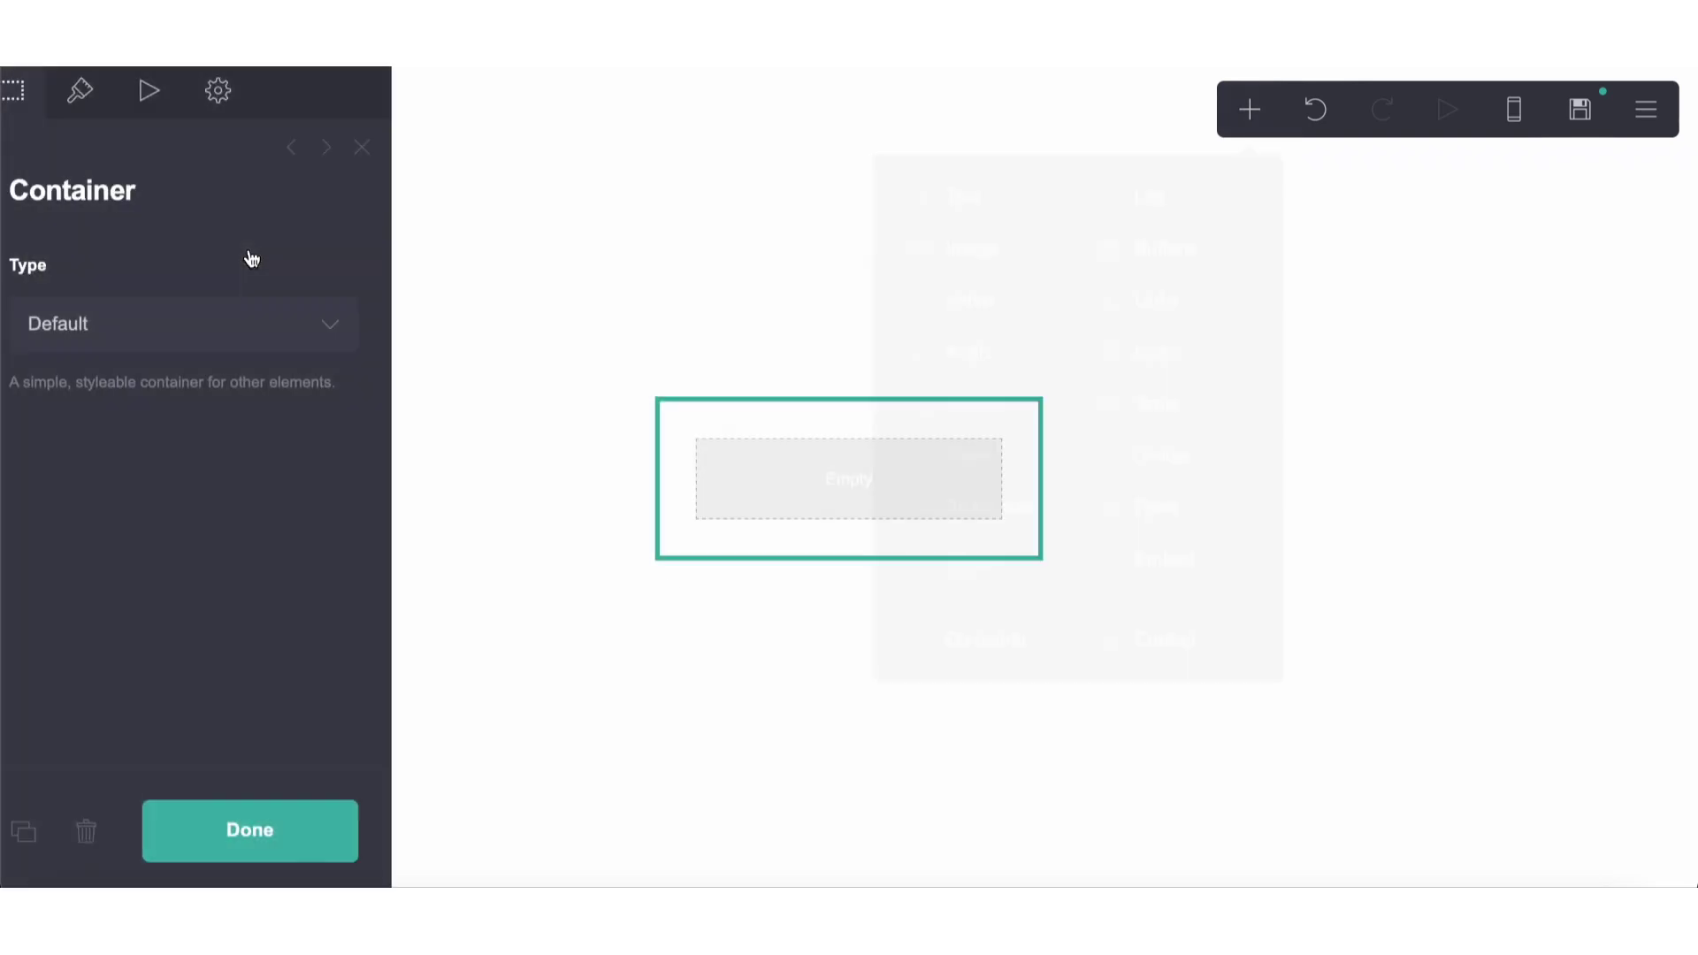
{"action": "left_click", "coordinate": [104, 91]}
{"action": "scroll", "coordinate": [155, 412], "scroll_direction": "down", "scroll_amount": 10}
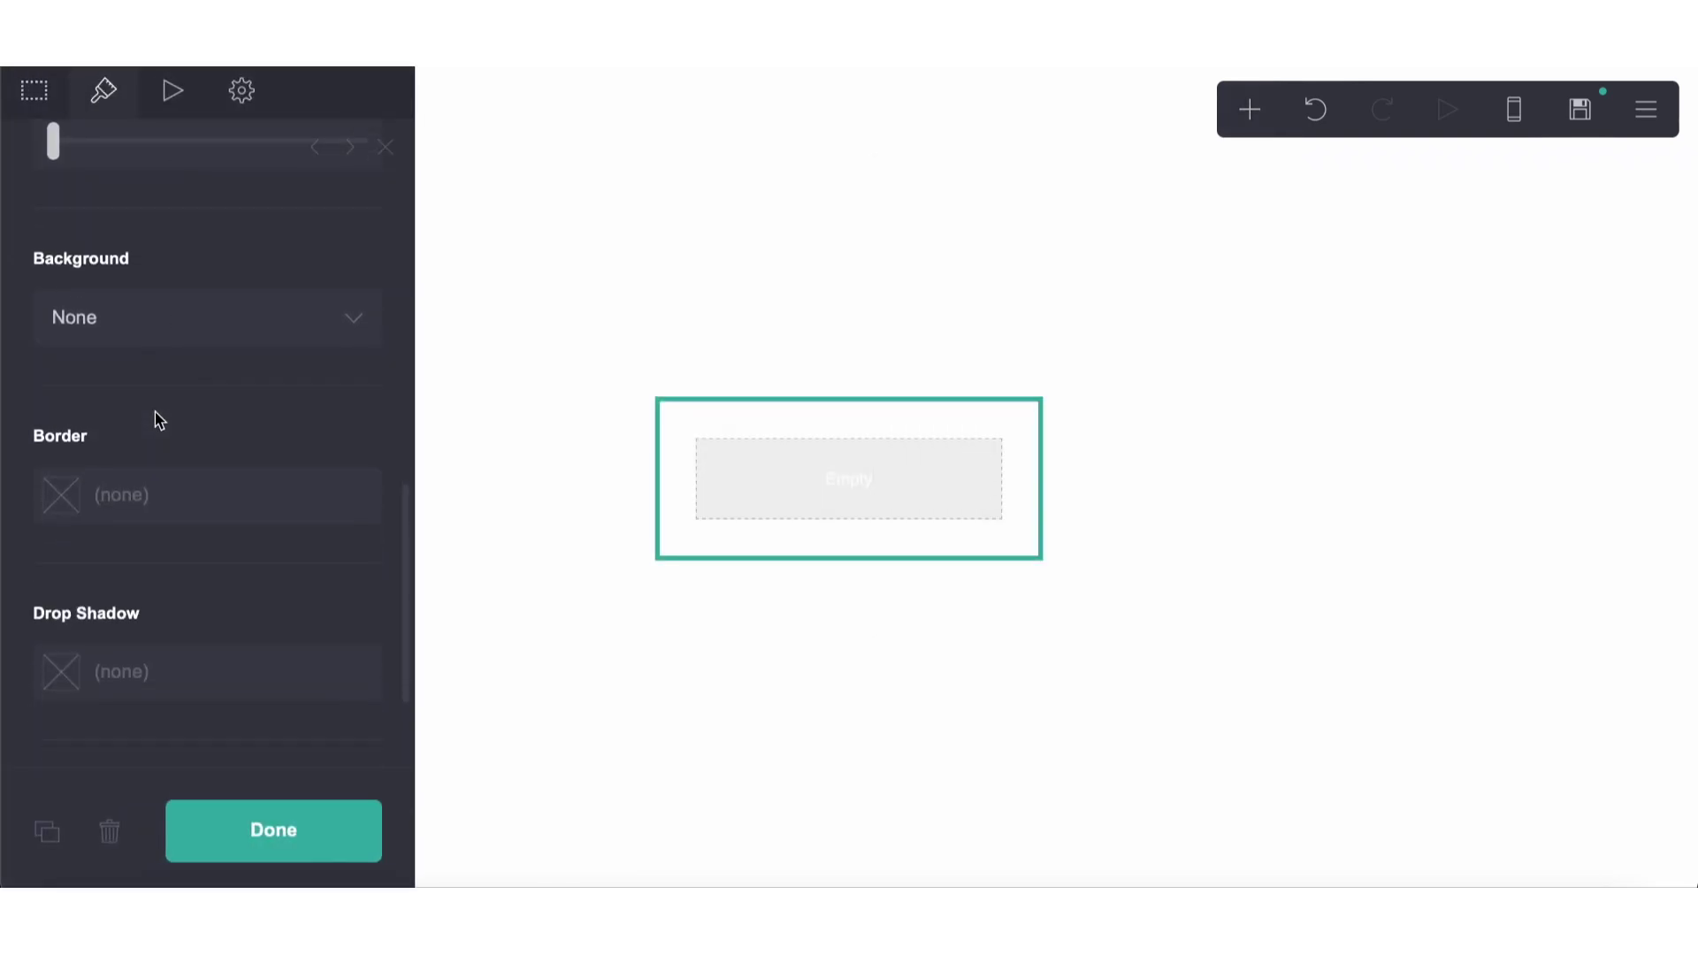
{"action": "left_click", "coordinate": [150, 263]}
{"action": "left_click", "coordinate": [148, 256]}
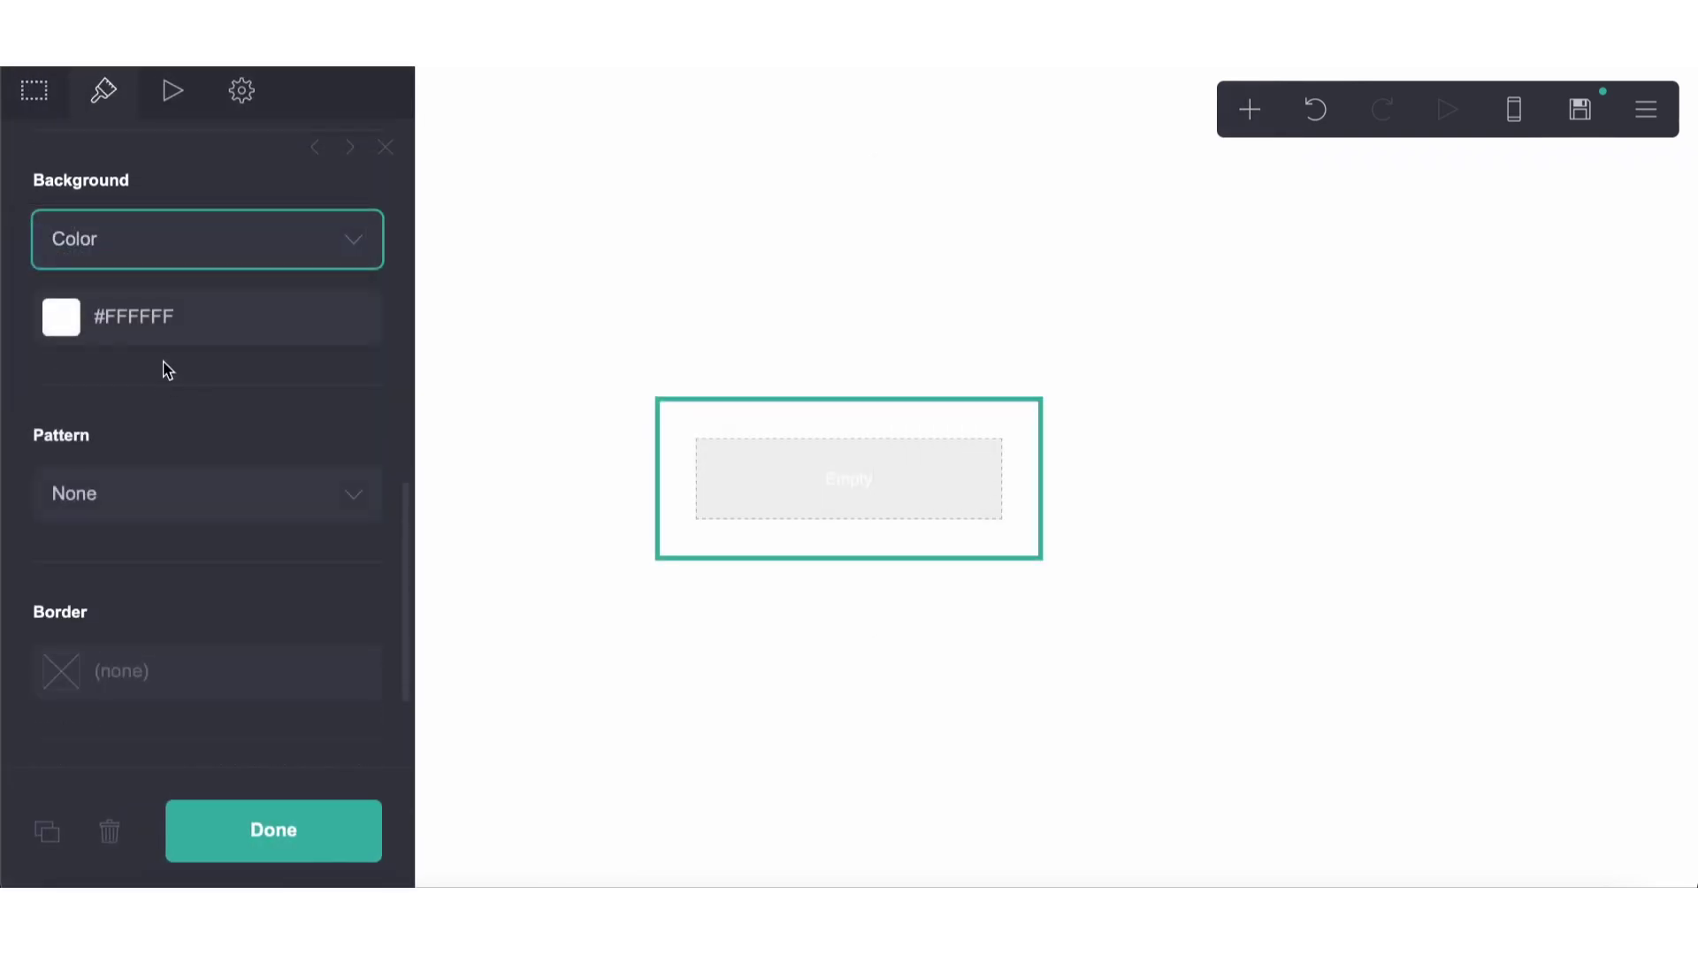
{"action": "left_click", "coordinate": [168, 320]}
{"action": "left_click_drag", "start_coordinate": [89, 419], "coordinate": [91, 621]}
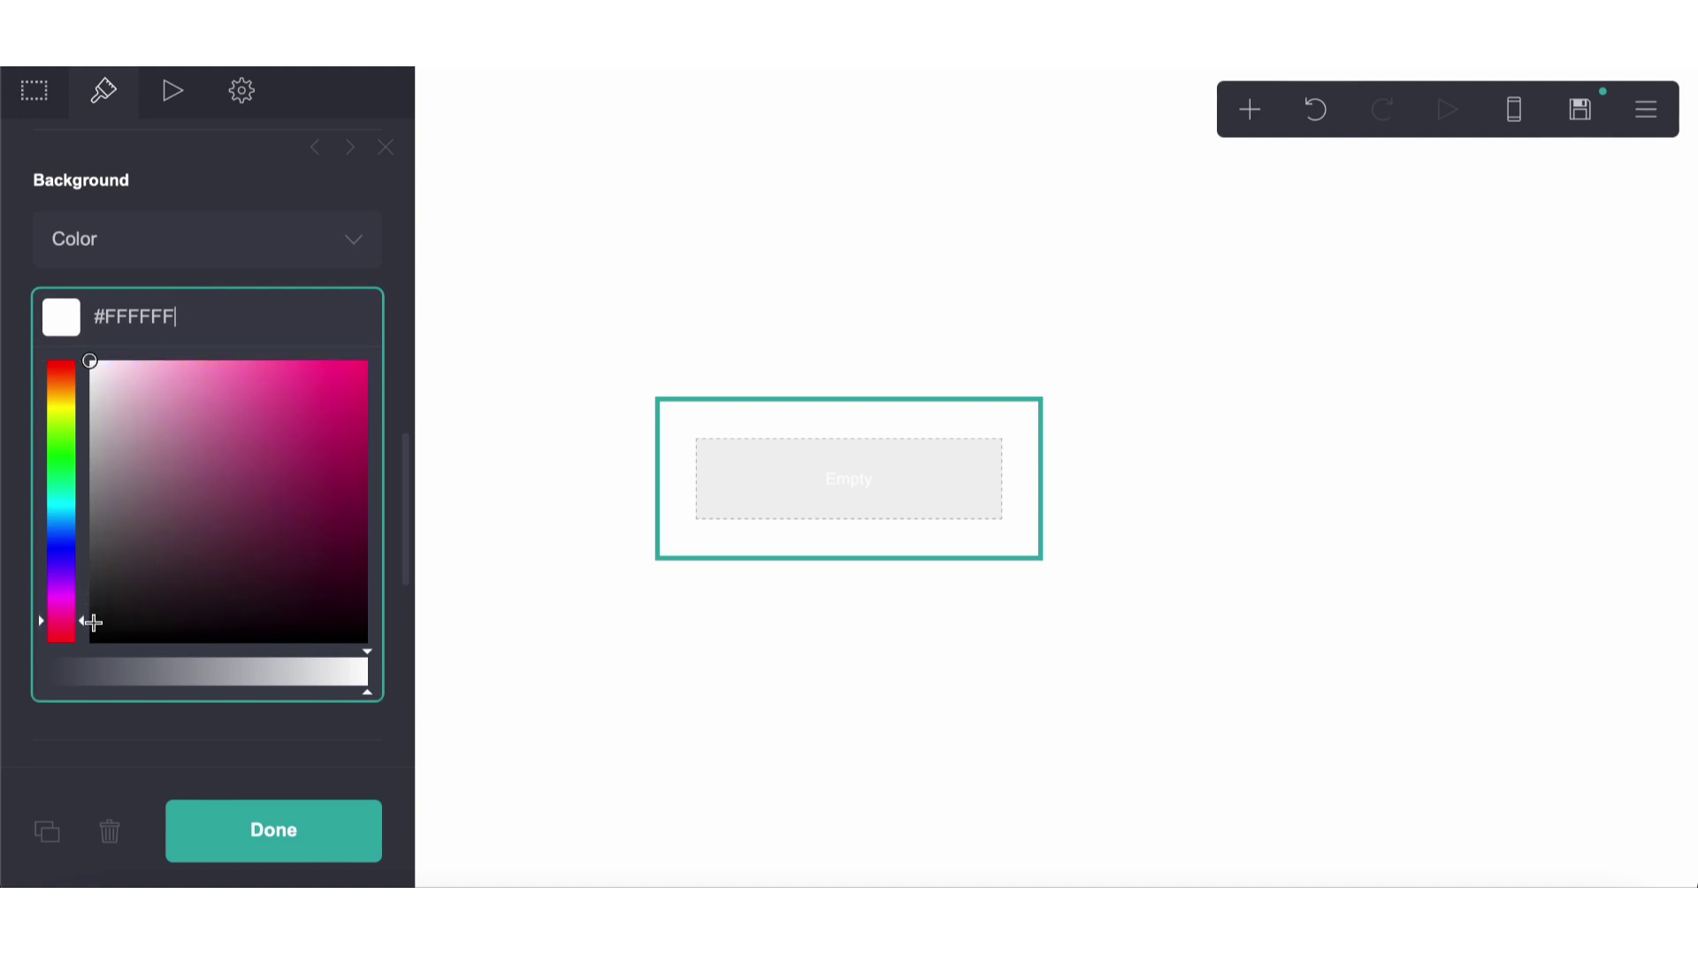
{"action": "left_click_drag", "start_coordinate": [115, 474], "coordinate": [120, 241]}
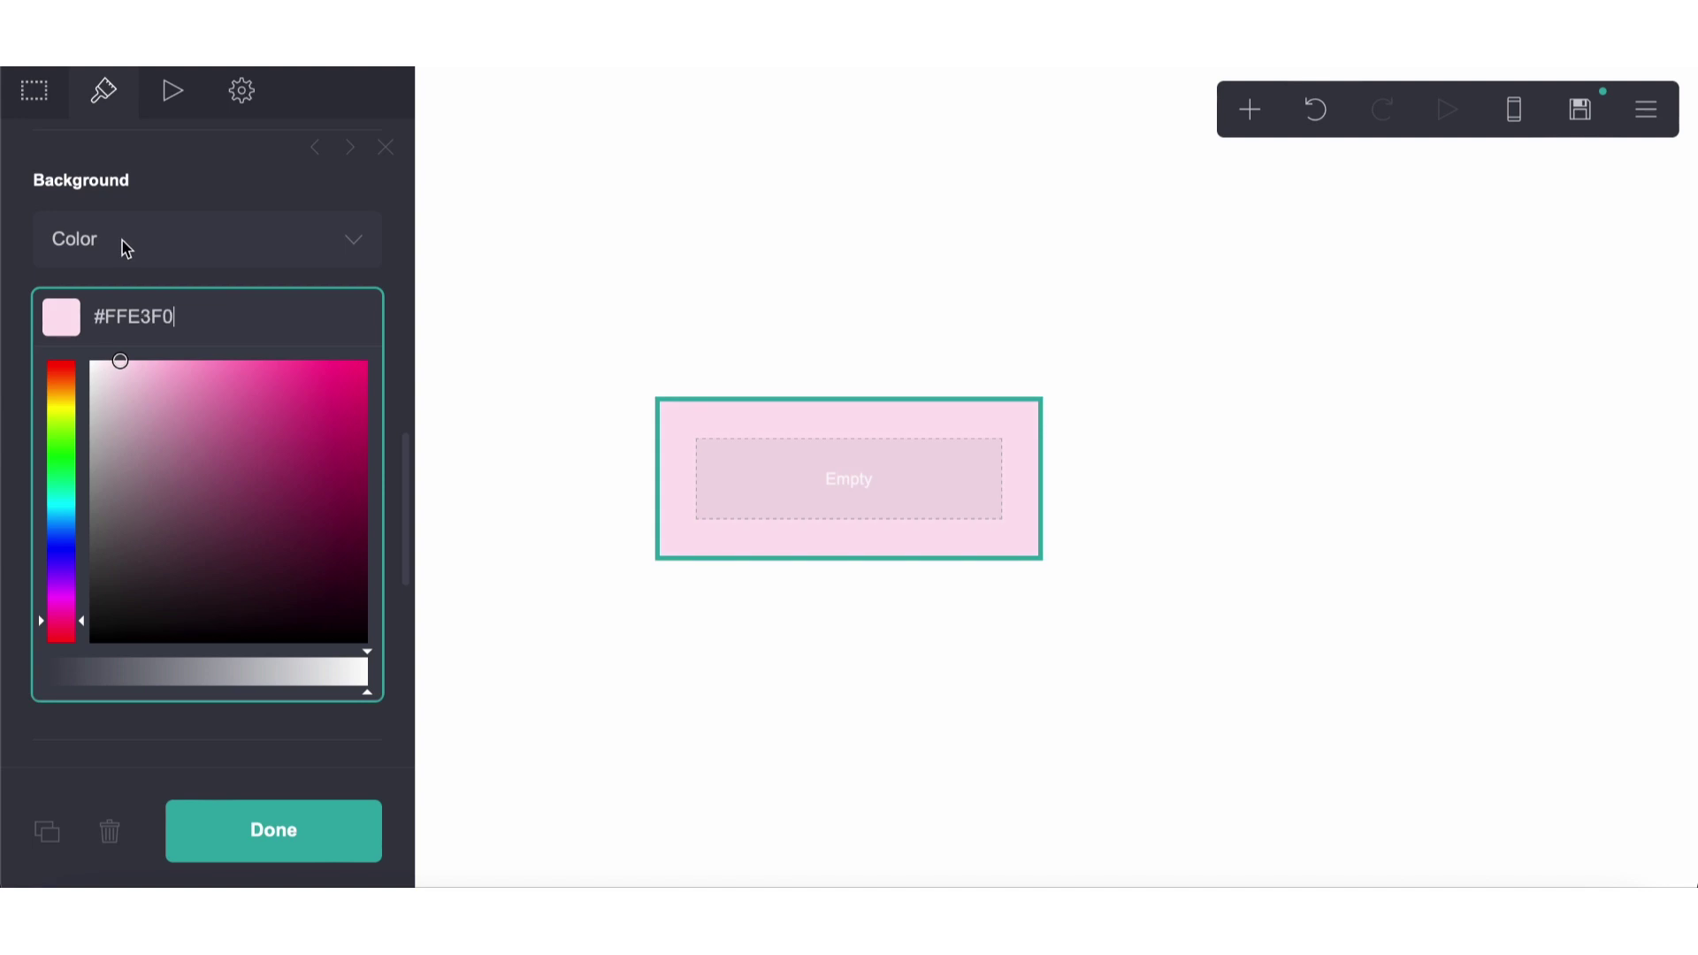
{"action": "left_click", "coordinate": [142, 203]}
Step: Set the container's corner rounding to 0.375 and vertical and horizontal padding to 0.25
{"action": "scroll", "coordinate": [141, 203], "scroll_direction": "down", "scroll_amount": 6}
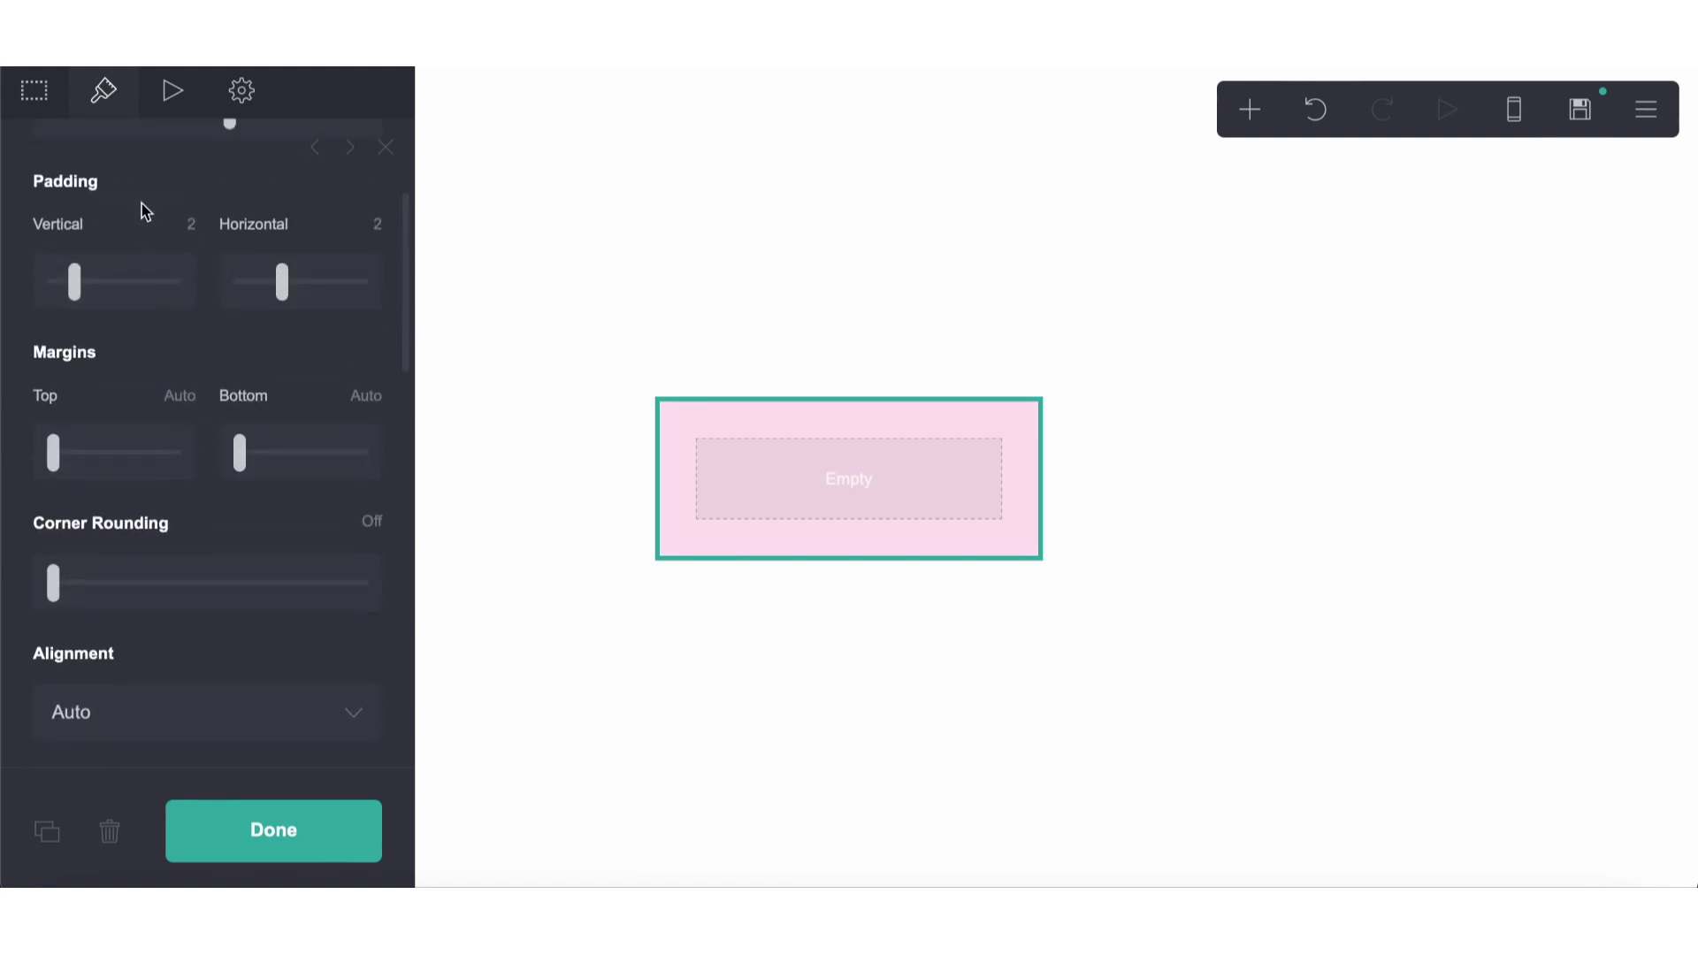
{"action": "left_click", "coordinate": [358, 520]}
{"action": "type", "text": "6"}
{"action": "key", "text": "Return"}
{"action": "scroll", "coordinate": [232, 476], "scroll_direction": "up", "scroll_amount": 1}
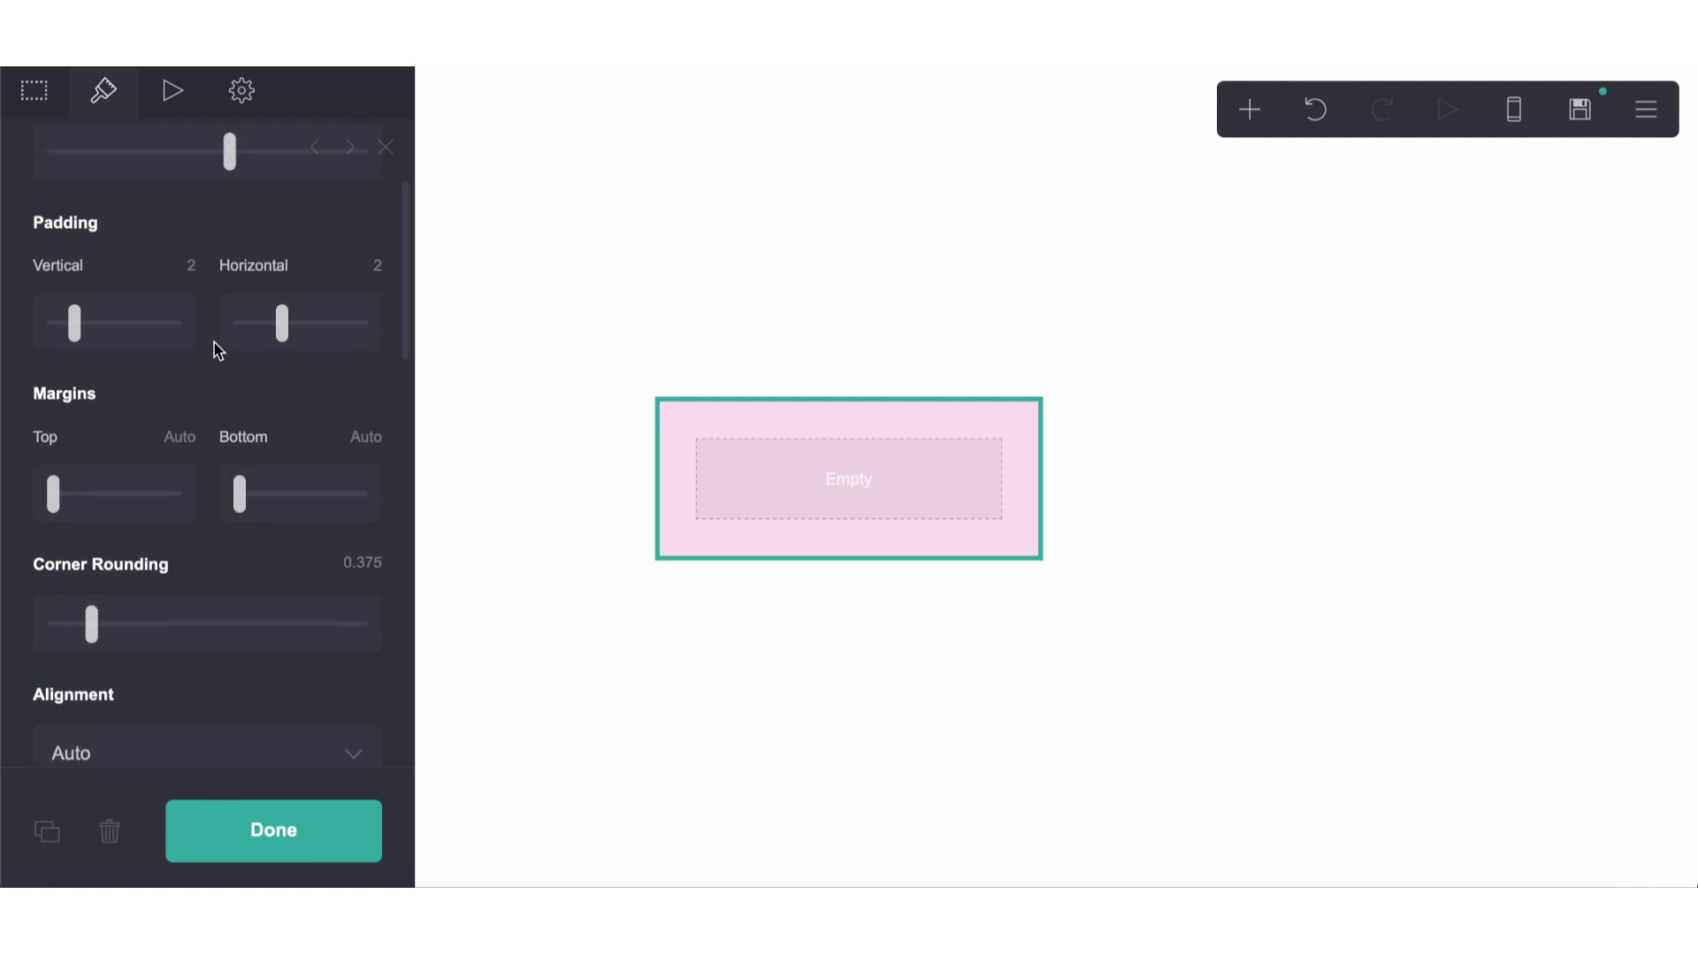
{"action": "left_click", "coordinate": [191, 268]}
{"action": "type", "text": "0.25"}
{"action": "key", "text": "Return"}
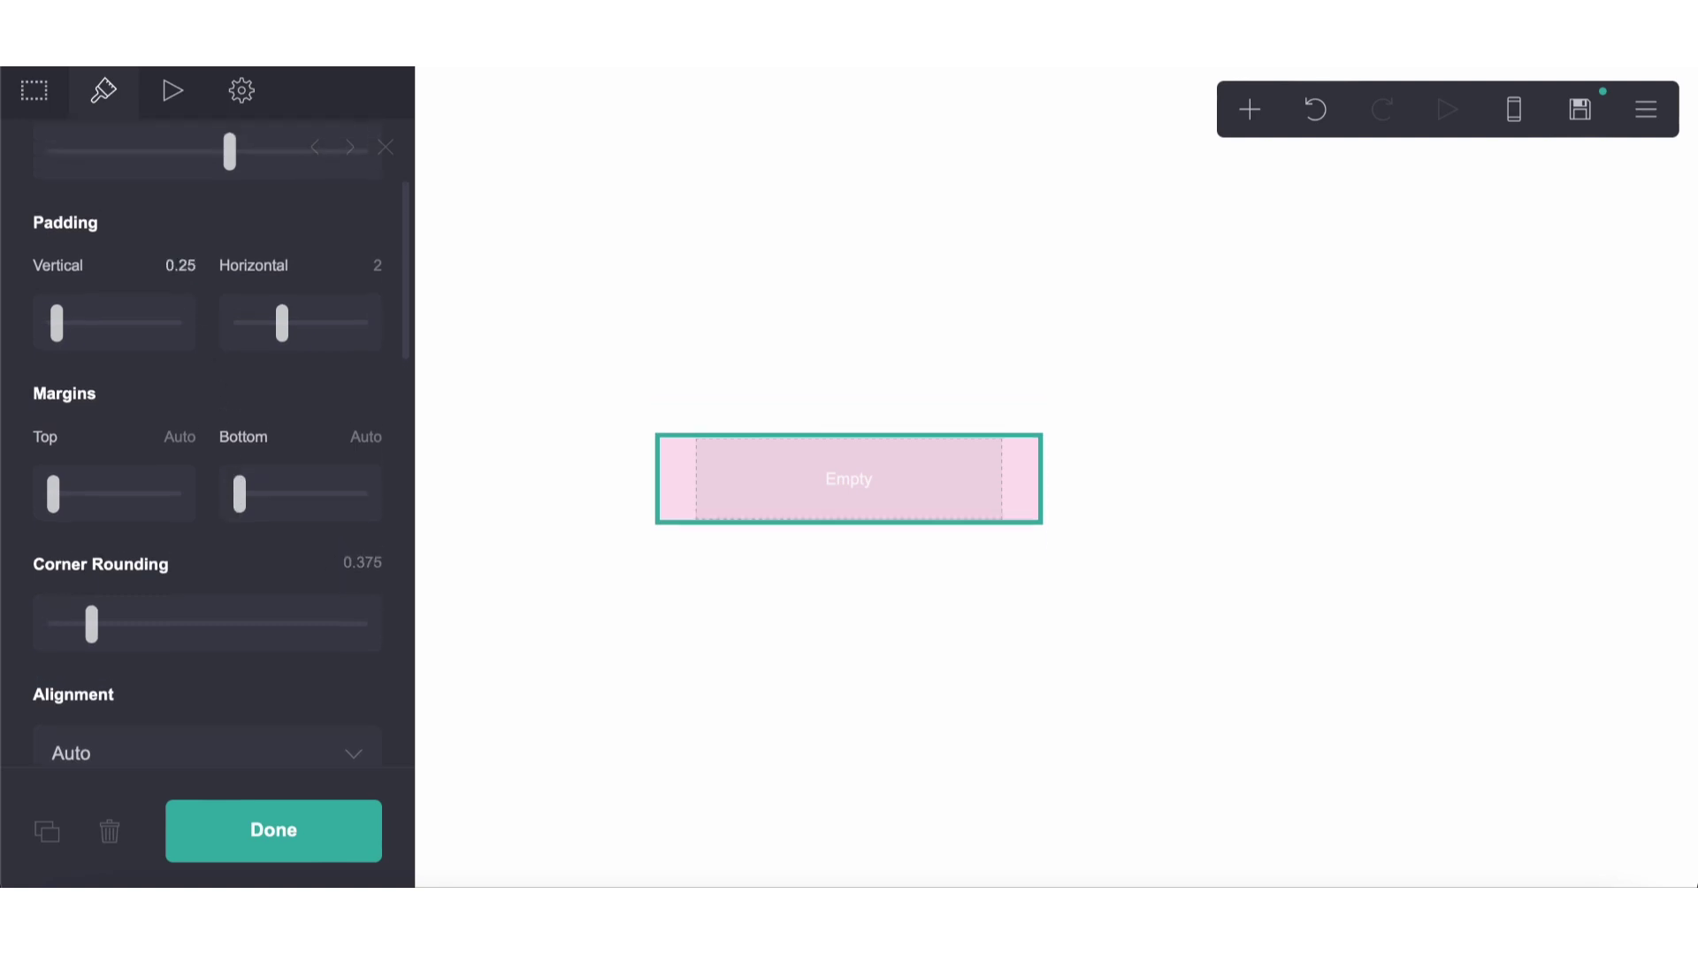
{"action": "left_click", "coordinate": [370, 263]}
{"action": "type", "text": "0.25"}
{"action": "key", "text": "Return"}
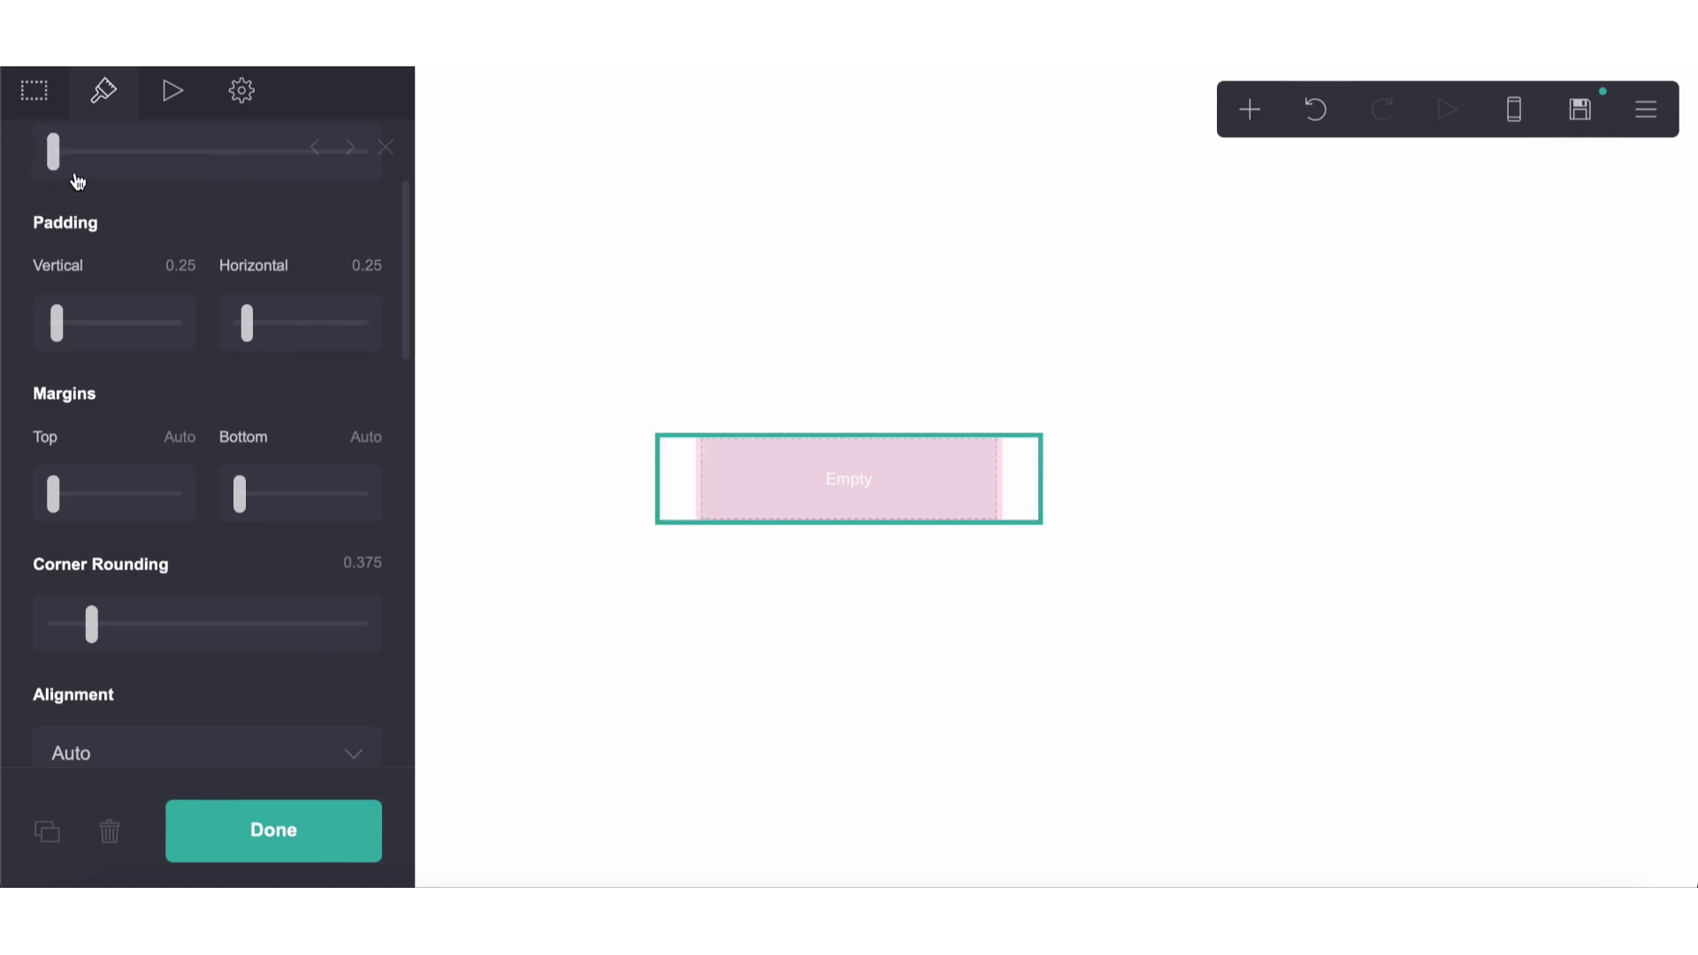
{"action": "left_click", "coordinate": [1315, 108]}
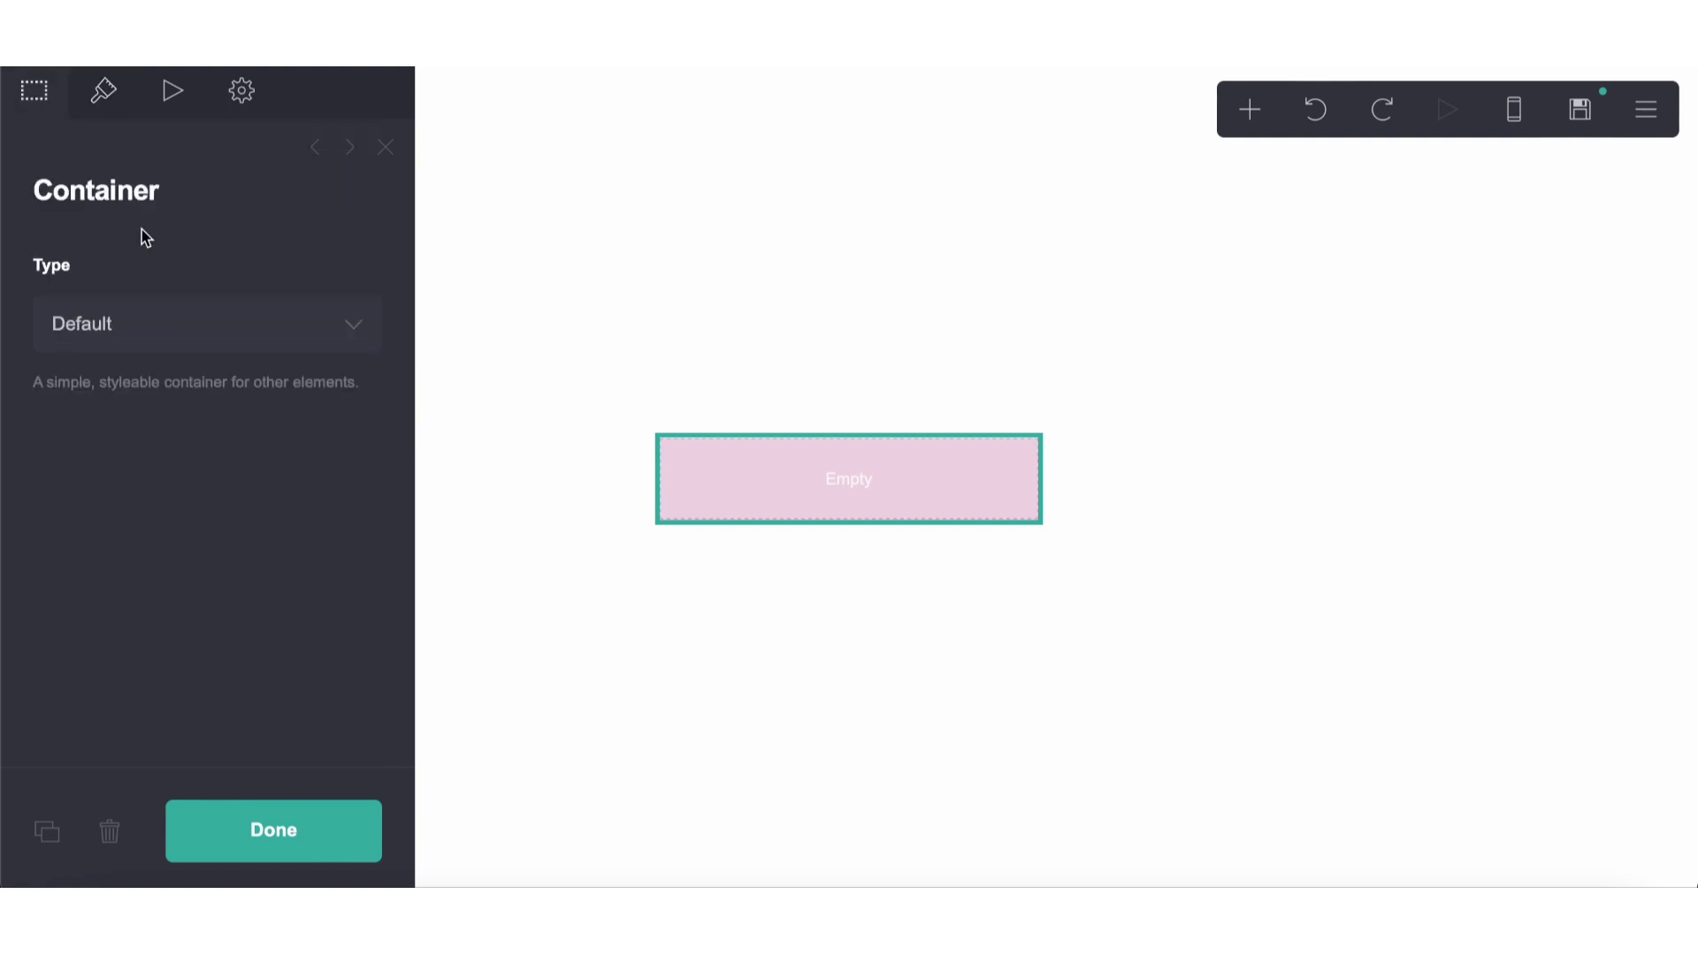
Step: Change the container type to Columns with a gutter width of 0.25
{"action": "left_click", "coordinate": [132, 324]}
{"action": "left_click", "coordinate": [131, 345]}
{"action": "left_click", "coordinate": [104, 90]}
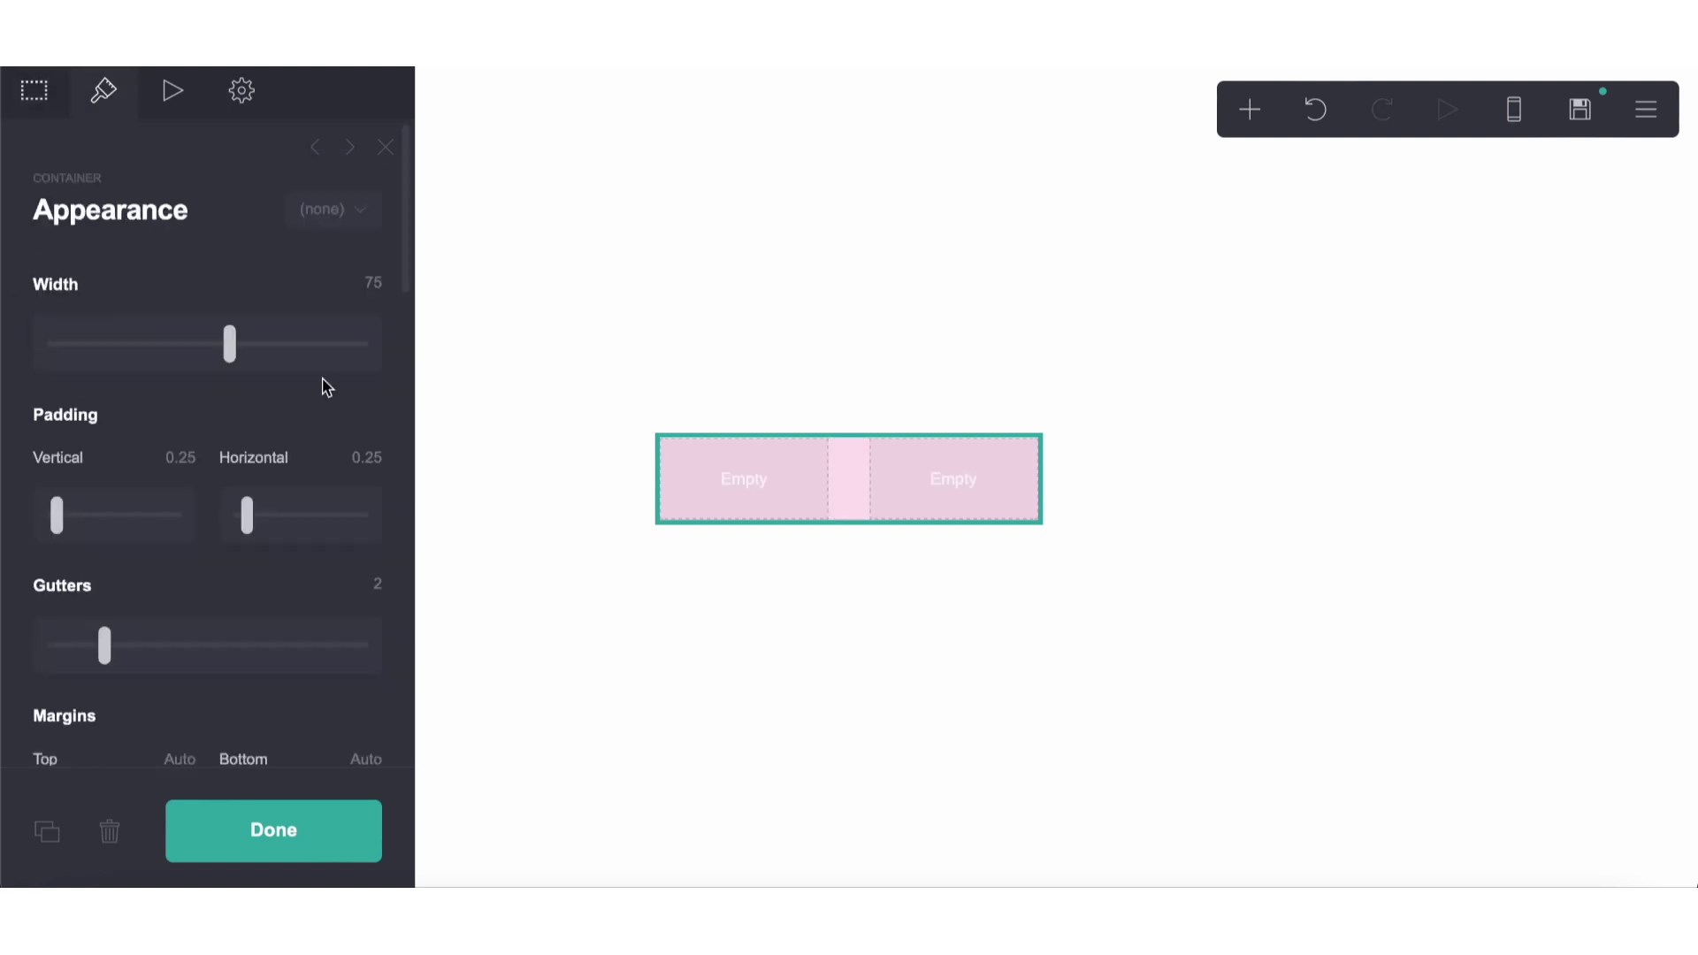
{"action": "left_click", "coordinate": [390, 585]}
{"action": "type", "text": "0.25"}
{"action": "key", "text": "Return"}
Step: Set the mobile layout to Manual with Default layout, and add an Icons element
{"action": "scroll", "coordinate": [376, 585], "scroll_direction": "down", "scroll_amount": 10}
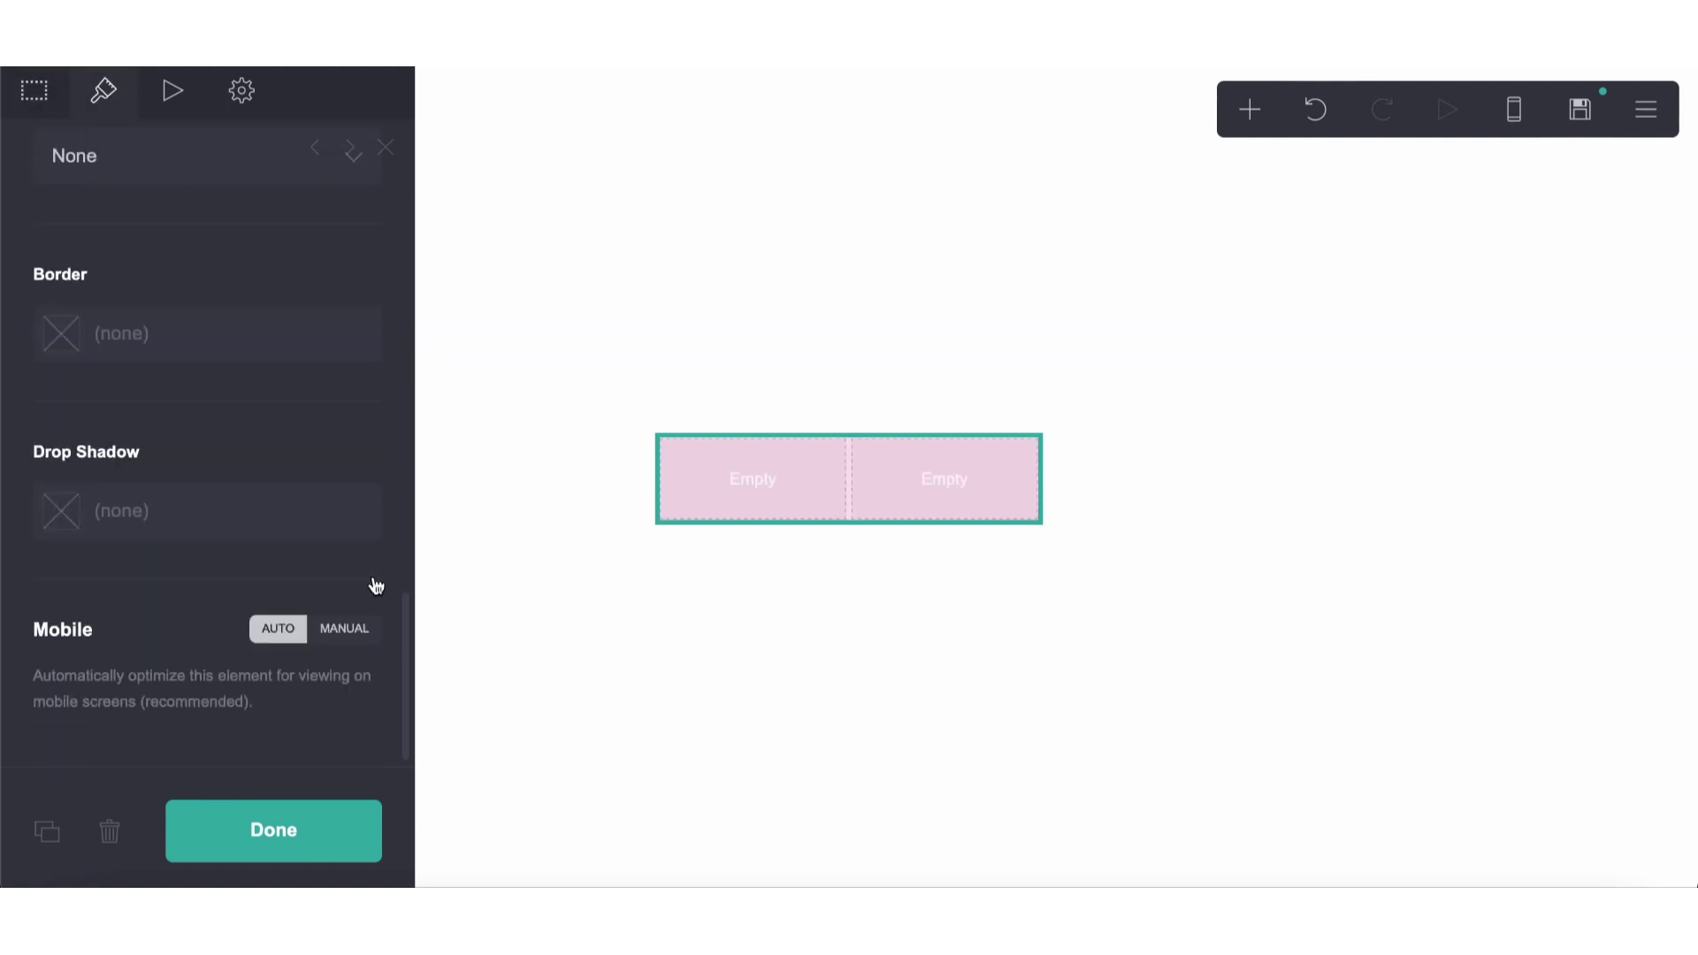
{"action": "left_click", "coordinate": [364, 630]}
{"action": "scroll", "coordinate": [214, 563], "scroll_direction": "down", "scroll_amount": 4}
{"action": "left_click", "coordinate": [197, 480]}
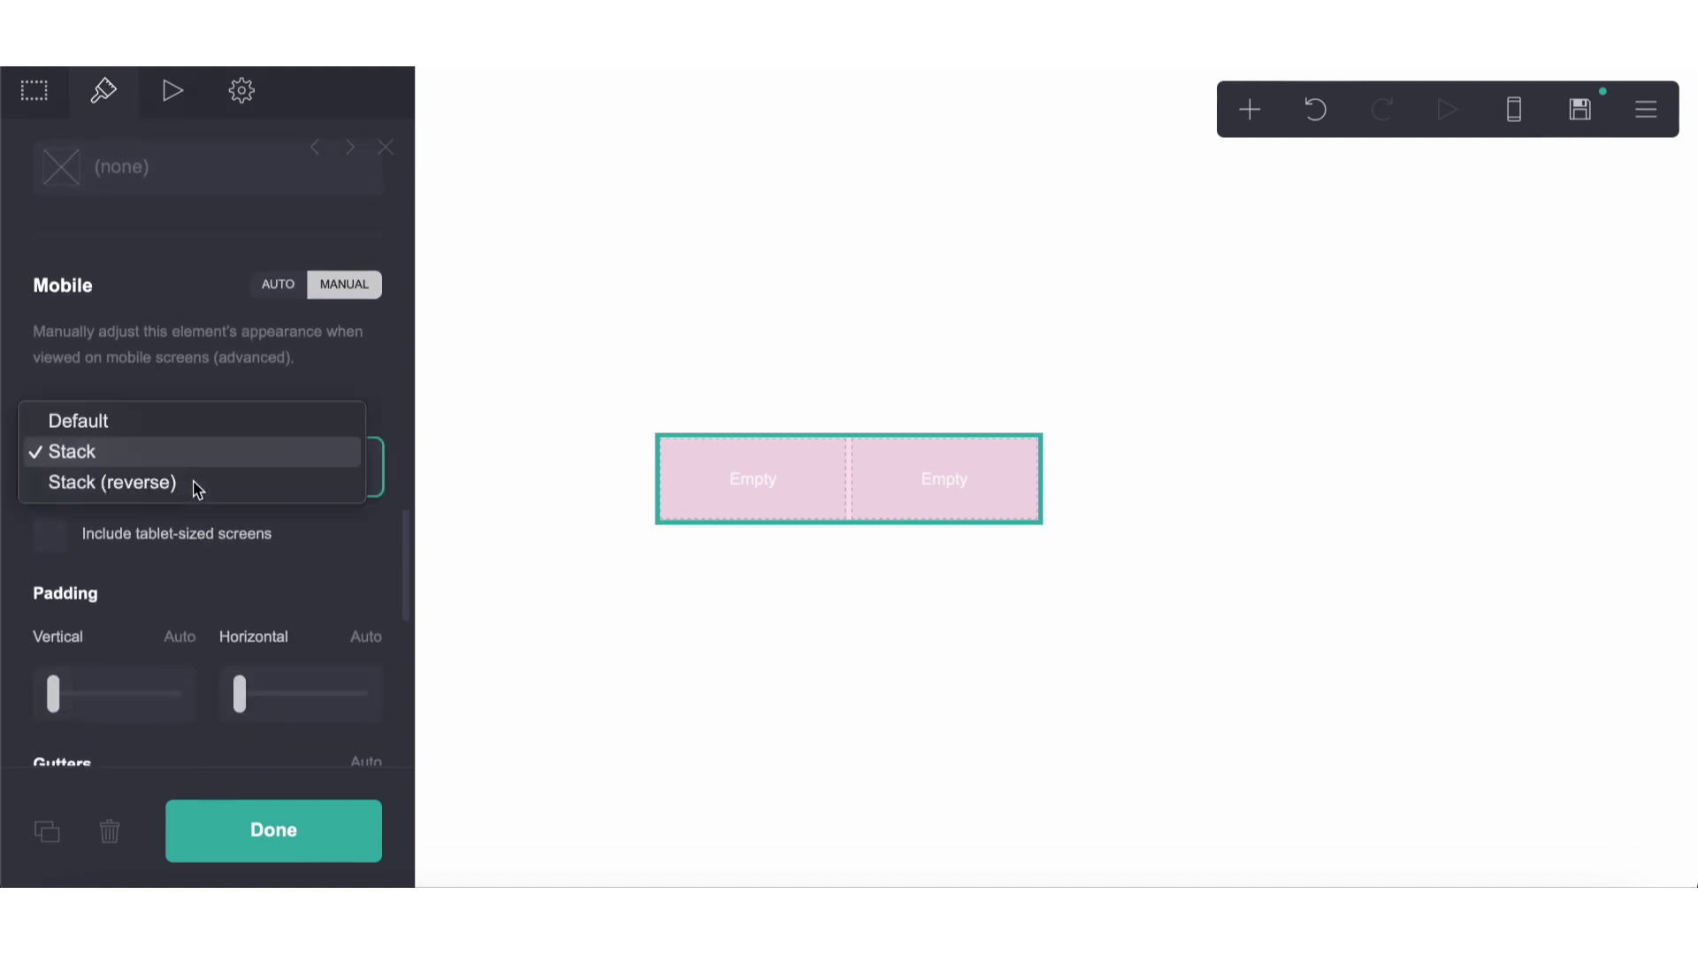
{"action": "left_click", "coordinate": [185, 427]}
{"action": "double_click", "coordinate": [737, 816]}
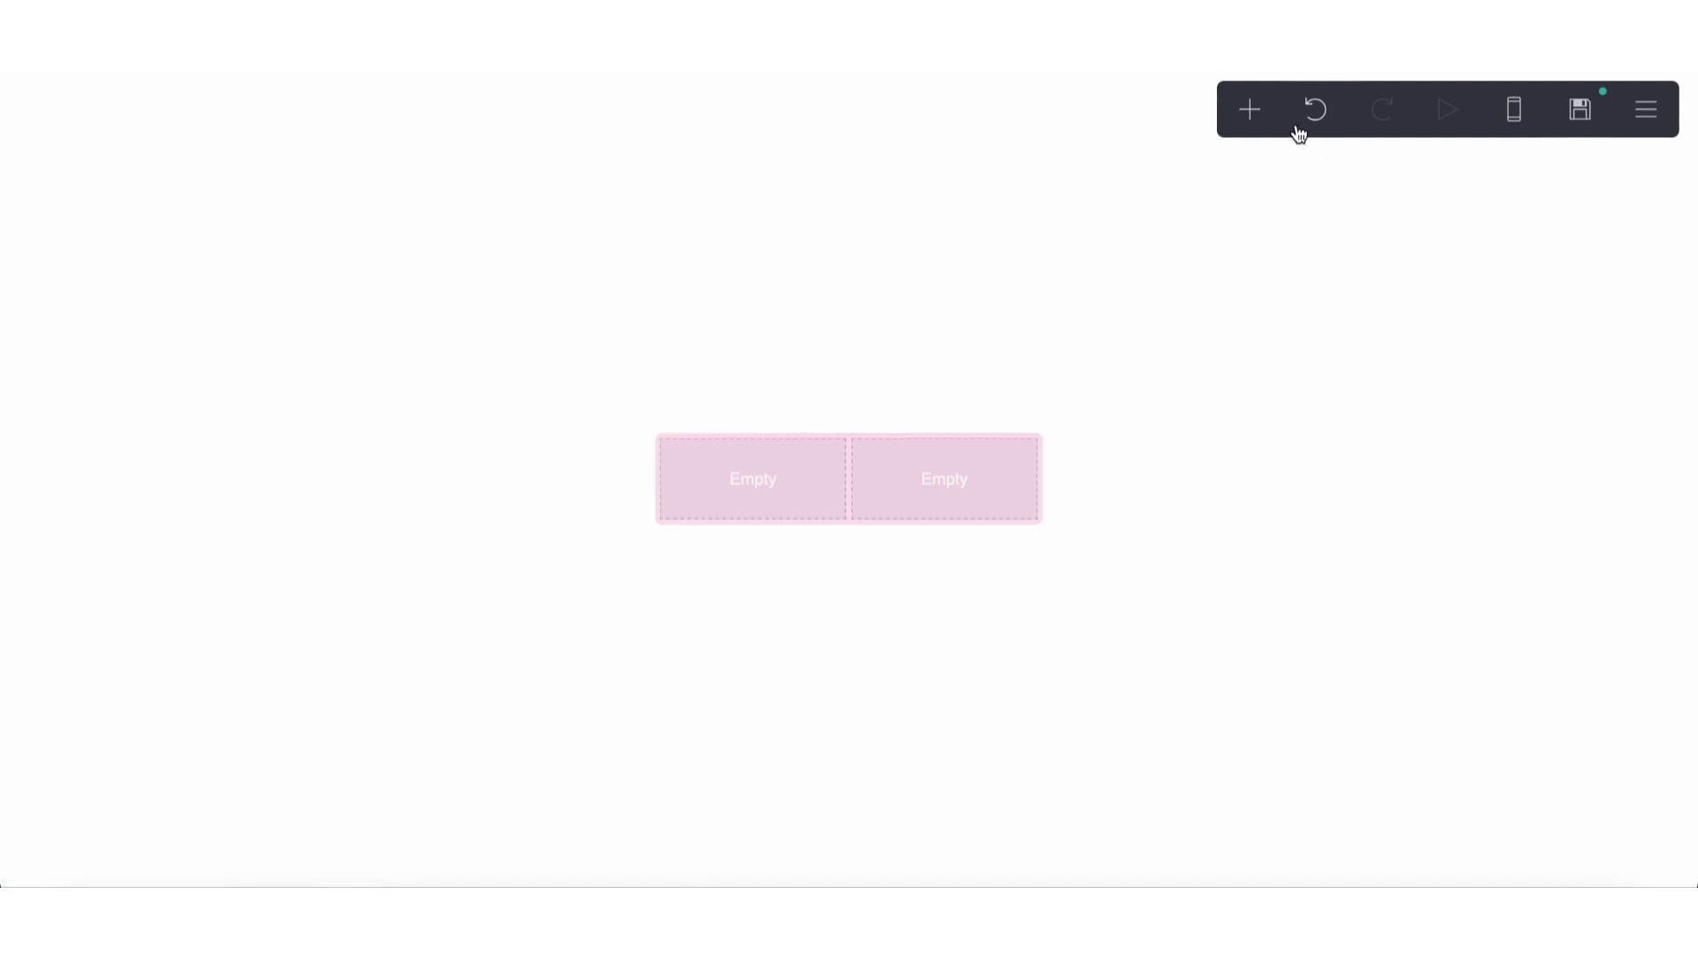
{"action": "left_click", "coordinate": [1274, 131]}
{"action": "left_click", "coordinate": [1145, 356]}
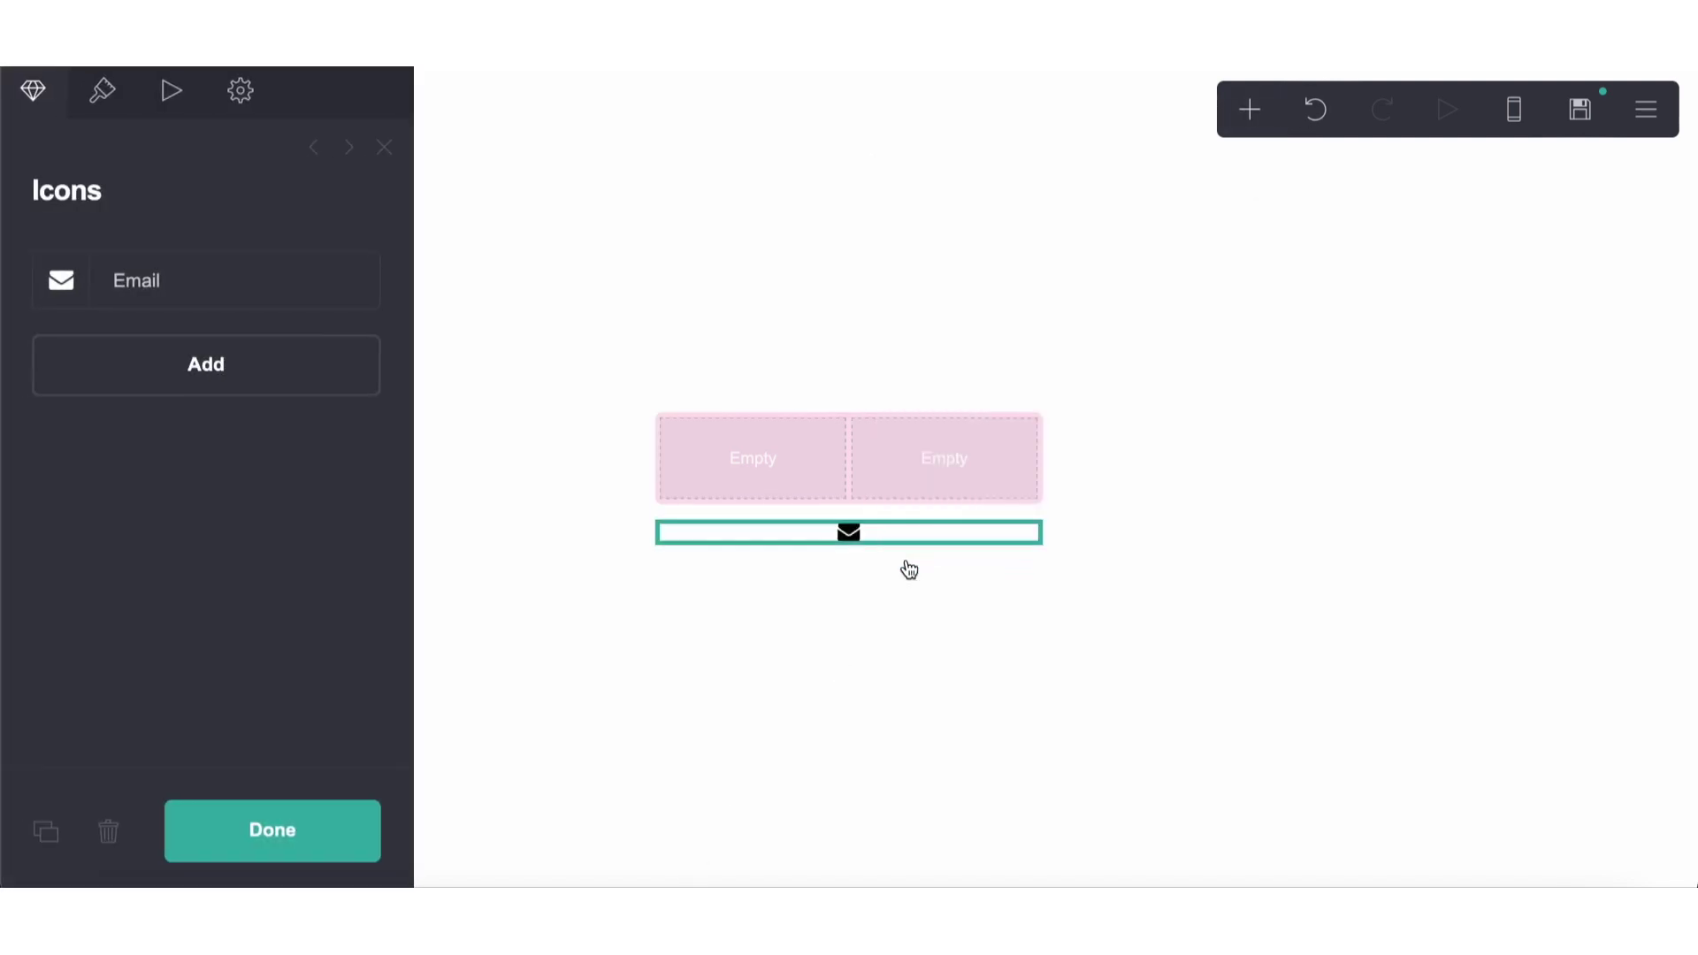
Step: Set the two-column container's contents alignment to Right
{"action": "left_click", "coordinate": [735, 445]}
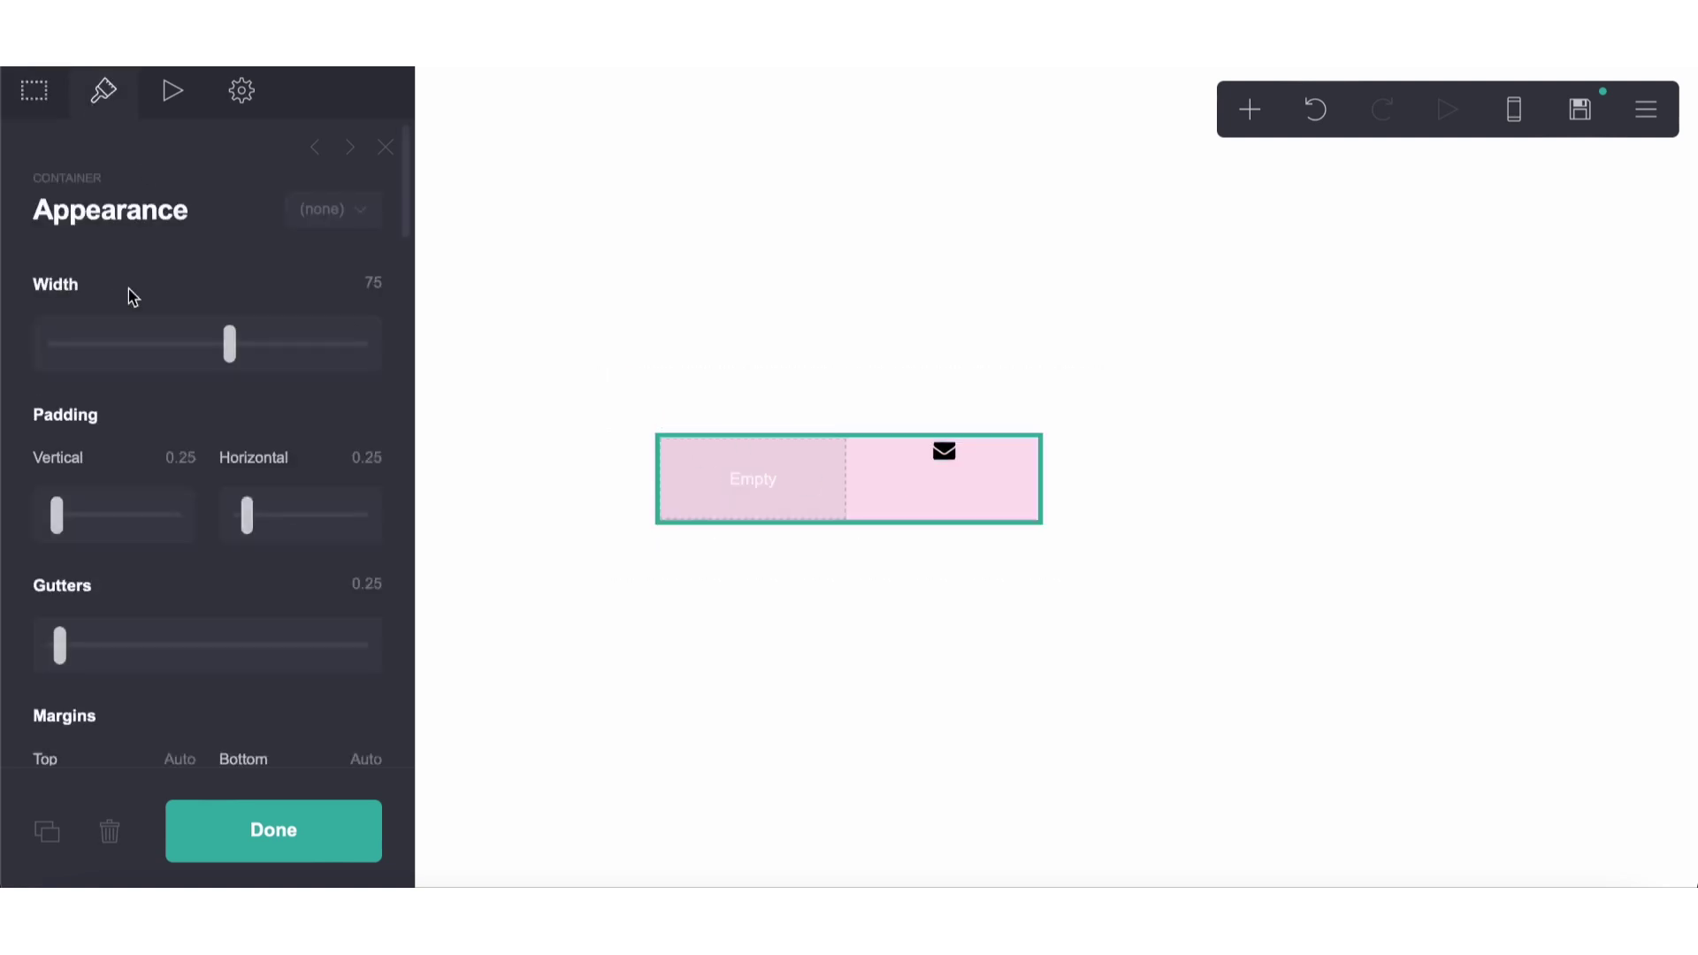
{"action": "scroll", "coordinate": [125, 292], "scroll_direction": "down", "scroll_amount": 10}
{"action": "scroll", "coordinate": [130, 297], "scroll_direction": "down", "scroll_amount": 5}
{"action": "scroll", "coordinate": [133, 296], "scroll_direction": "up", "scroll_amount": 6}
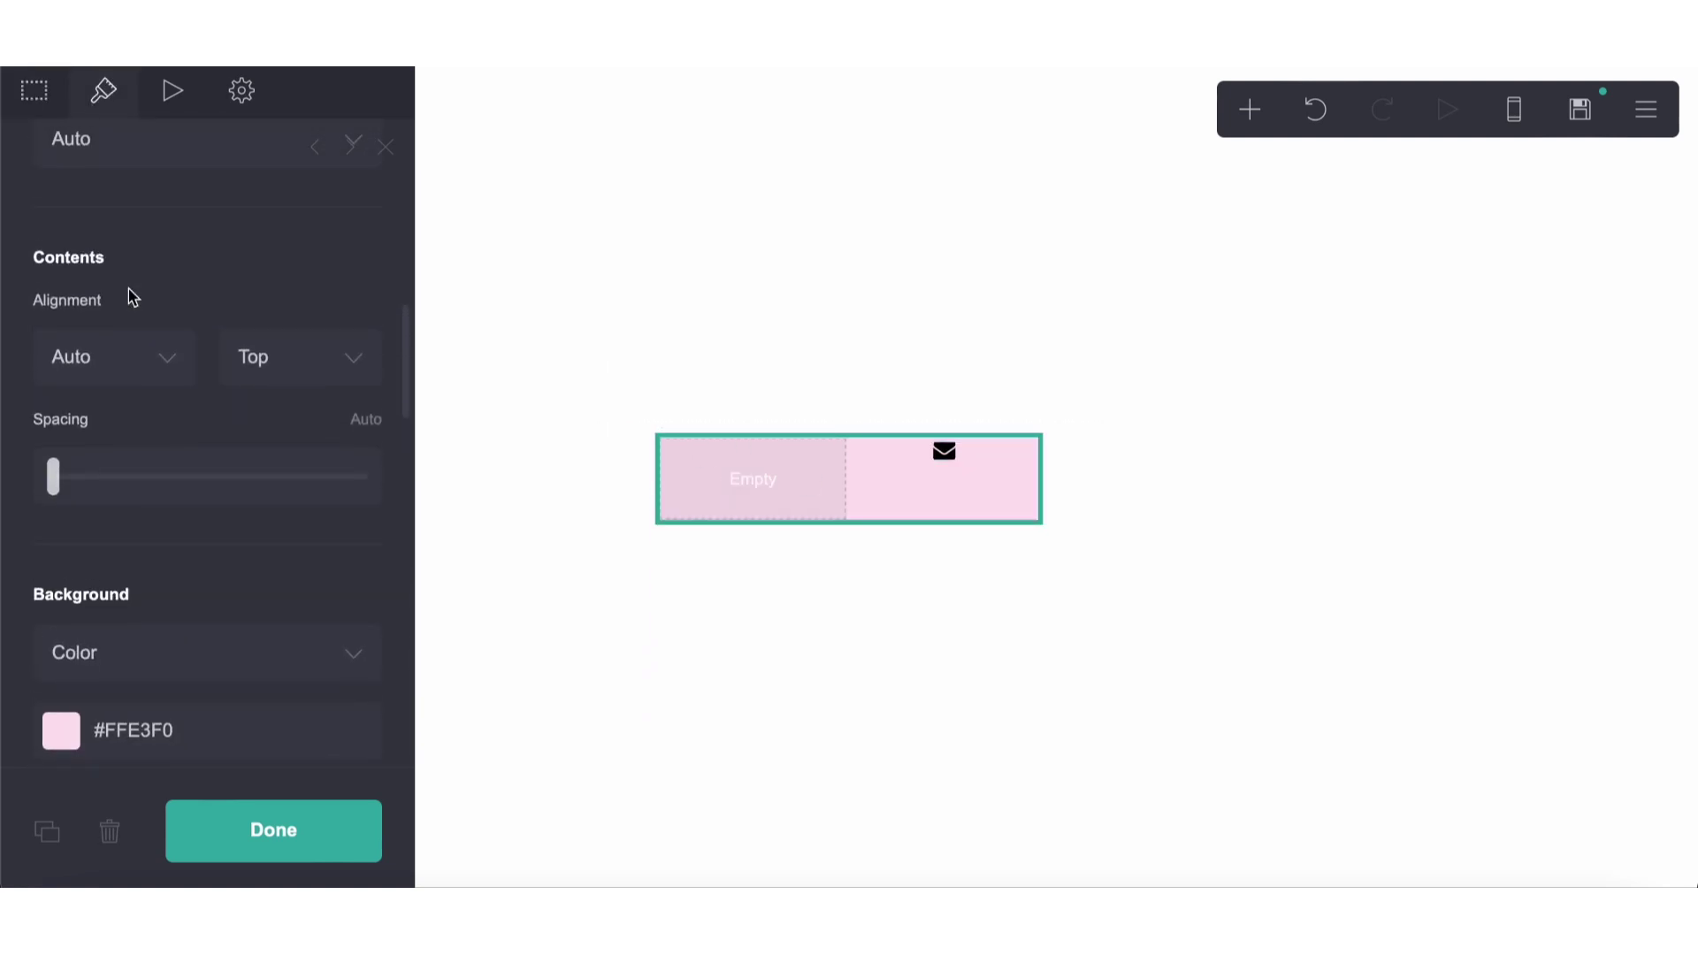
{"action": "left_click", "coordinate": [133, 414]}
{"action": "left_click", "coordinate": [126, 492]}
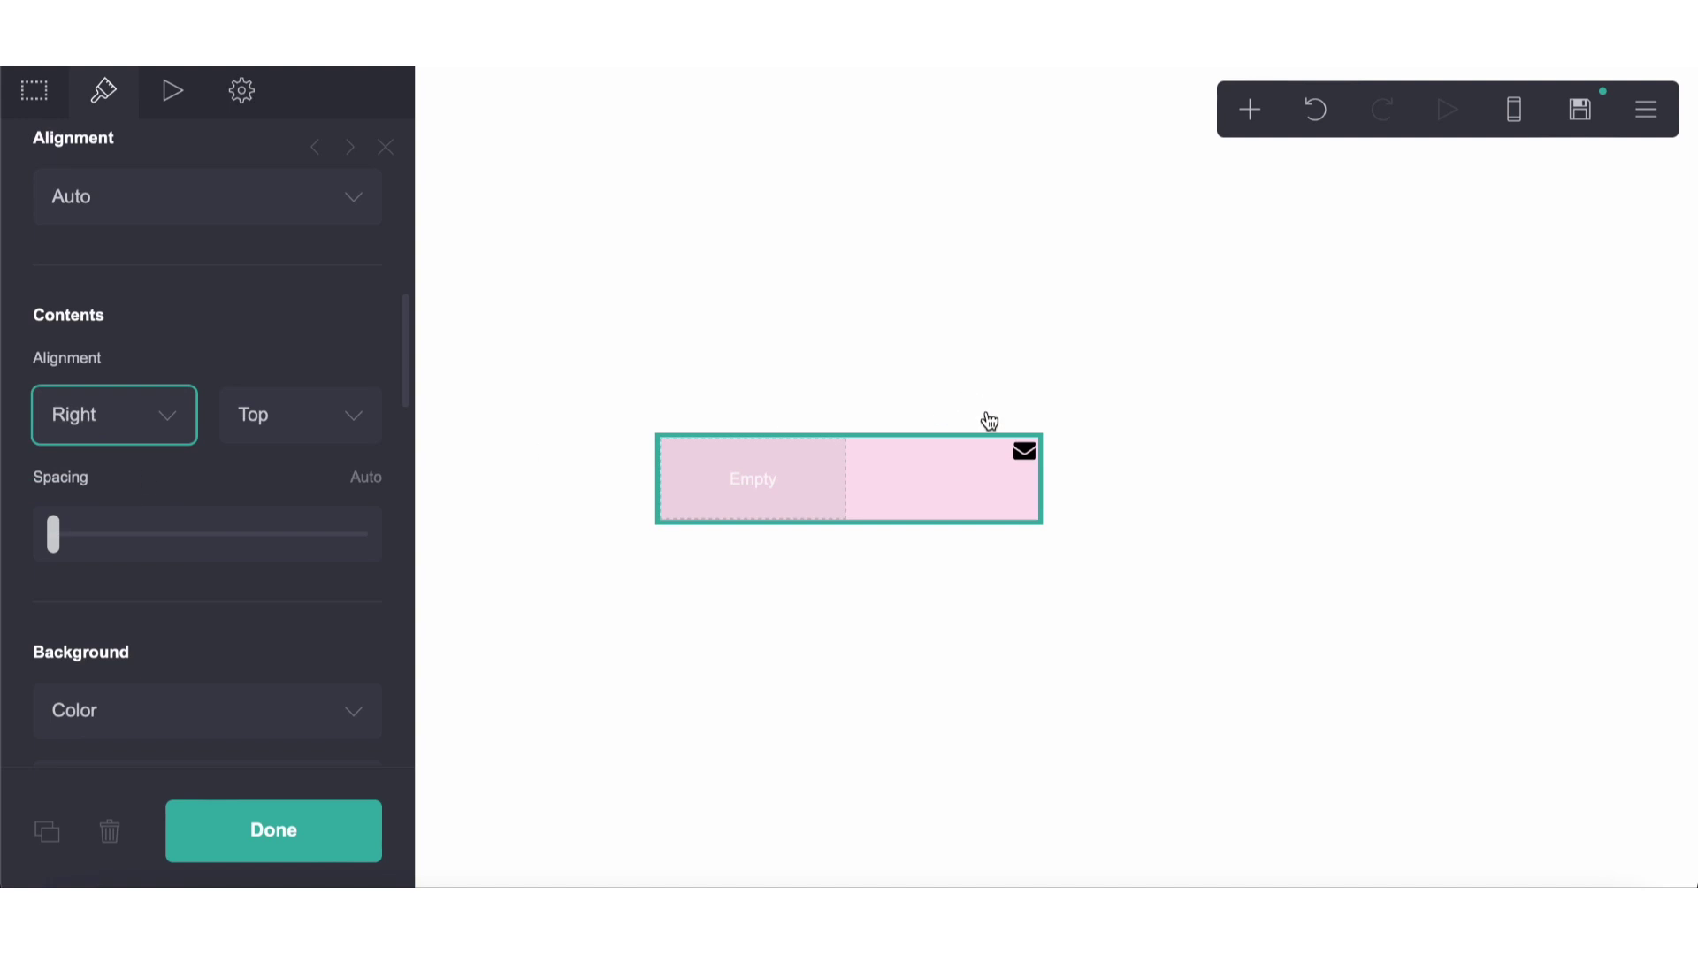
Step: Shrink the email icon to size 0.75 and recolour it dark grey #5E5E5E
{"action": "left_click", "coordinate": [992, 458]}
{"action": "left_click", "coordinate": [94, 93]}
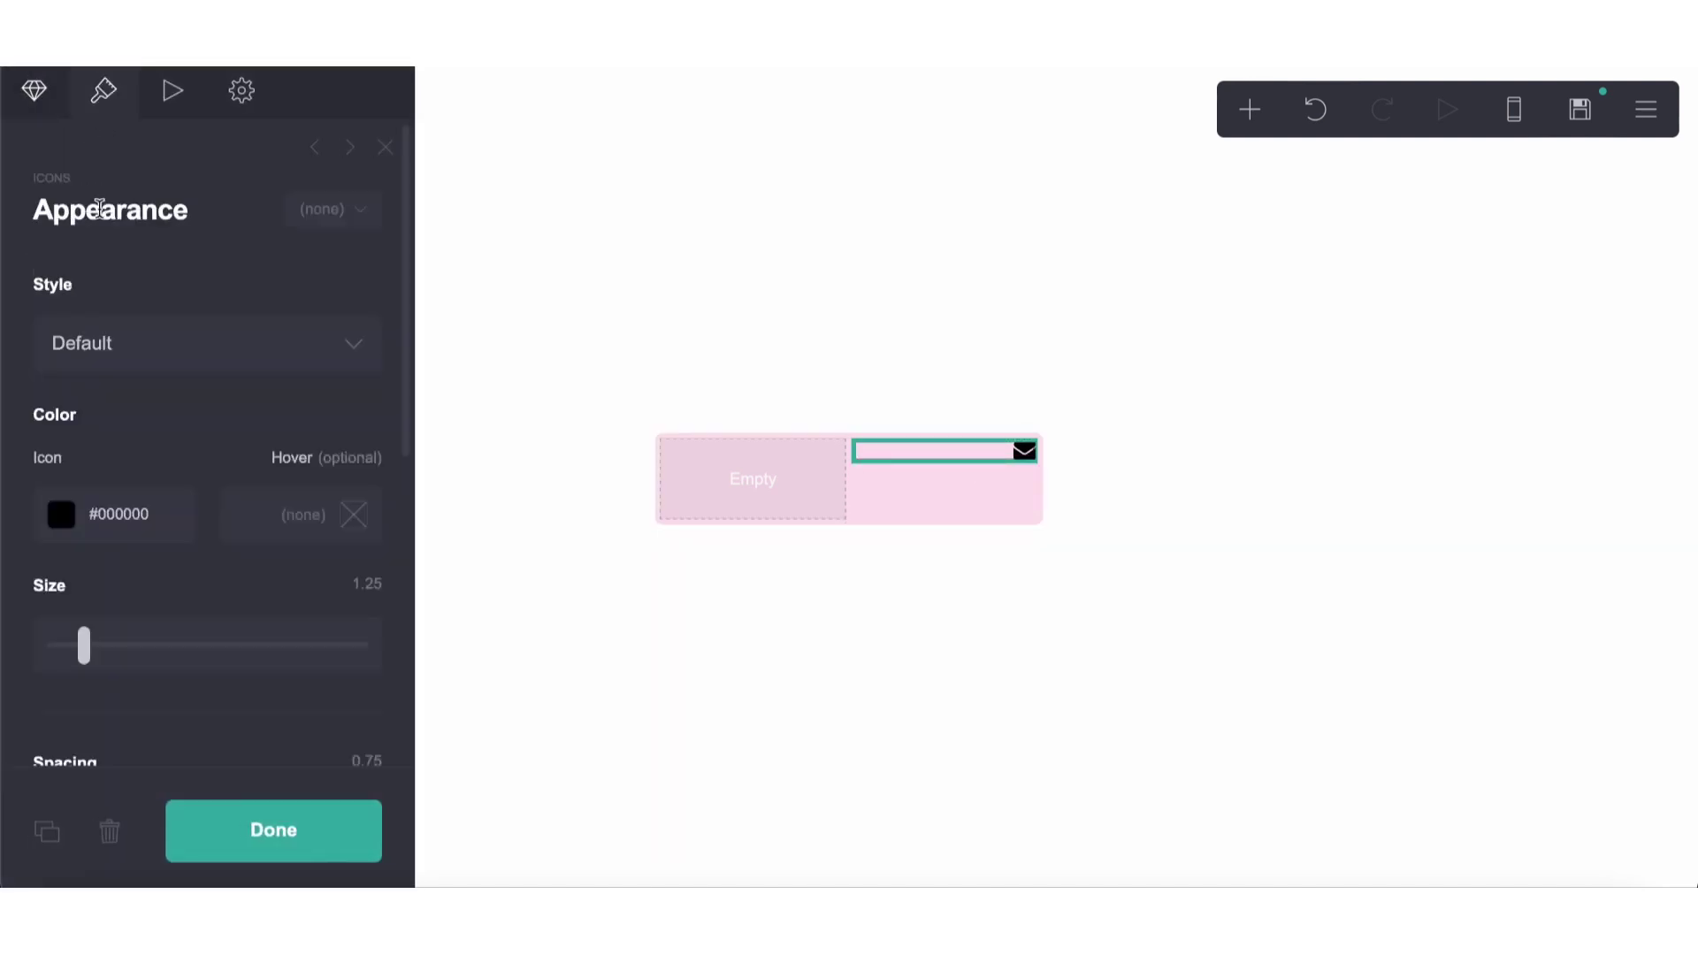
{"action": "scroll", "coordinate": [97, 460], "scroll_direction": "down", "scroll_amount": 5}
{"action": "left_click_drag", "start_coordinate": [85, 442], "coordinate": [70, 446]}
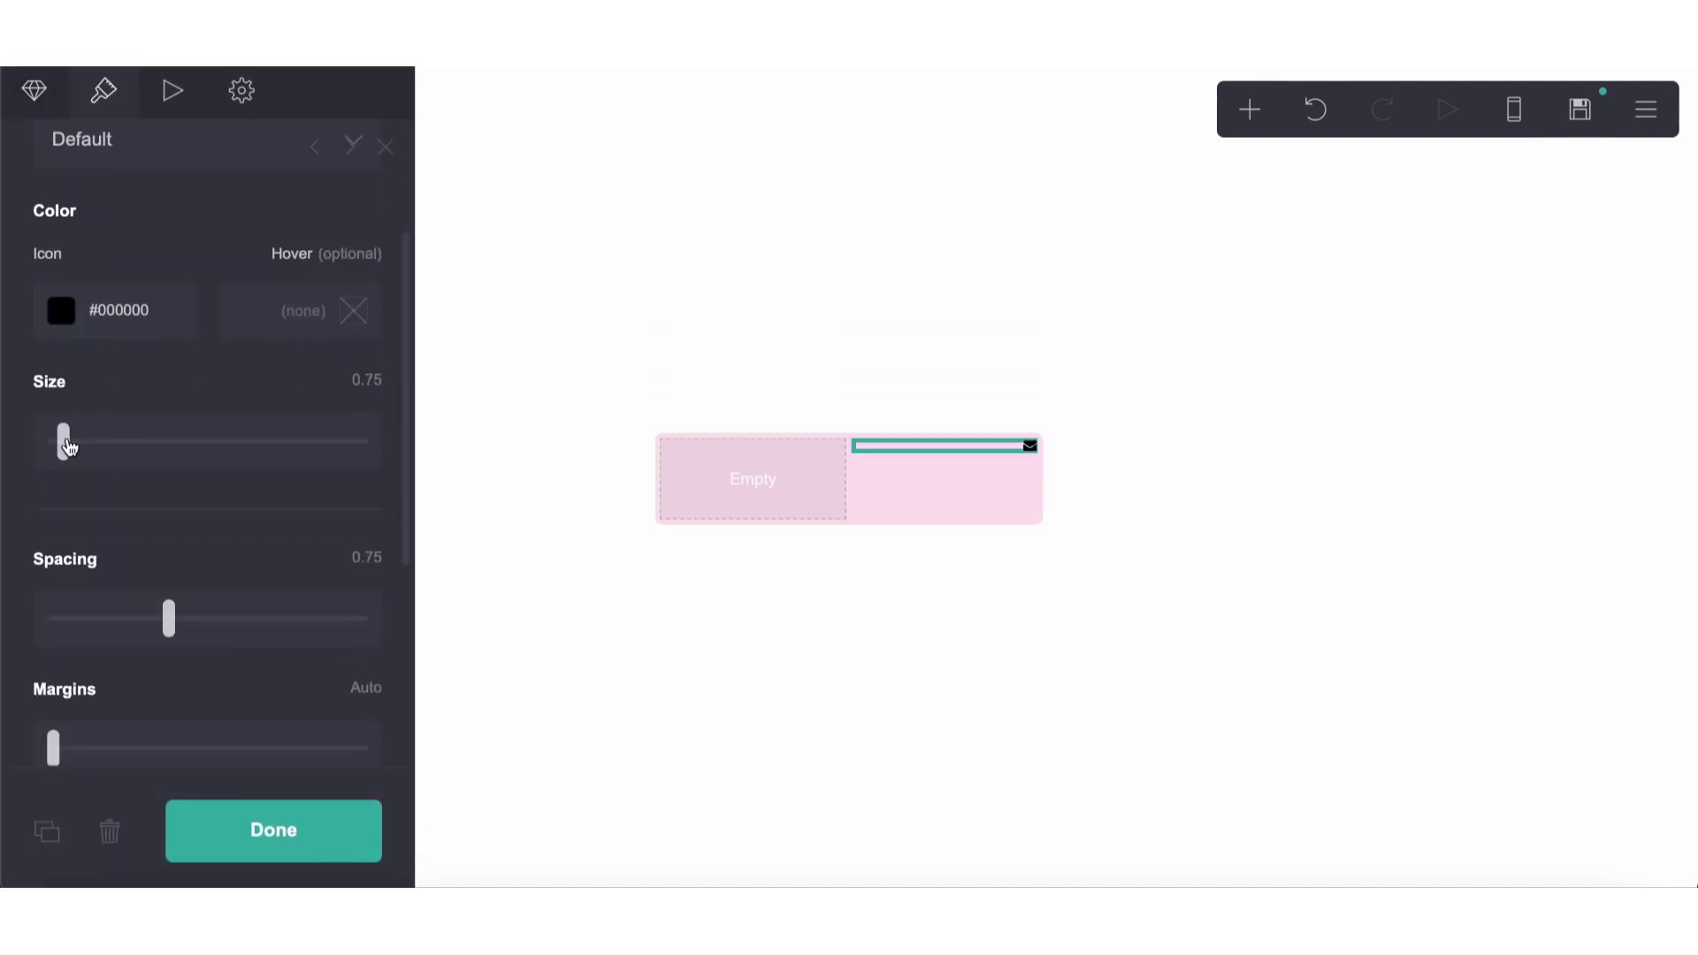
{"action": "left_click", "coordinate": [92, 329]}
{"action": "left_click_drag", "start_coordinate": [125, 534], "coordinate": [10, 542]}
Step: Add a second icon to the icons element and adjust its appearance settings
{"action": "left_click", "coordinate": [53, 254]}
{"action": "left_click", "coordinate": [33, 91]}
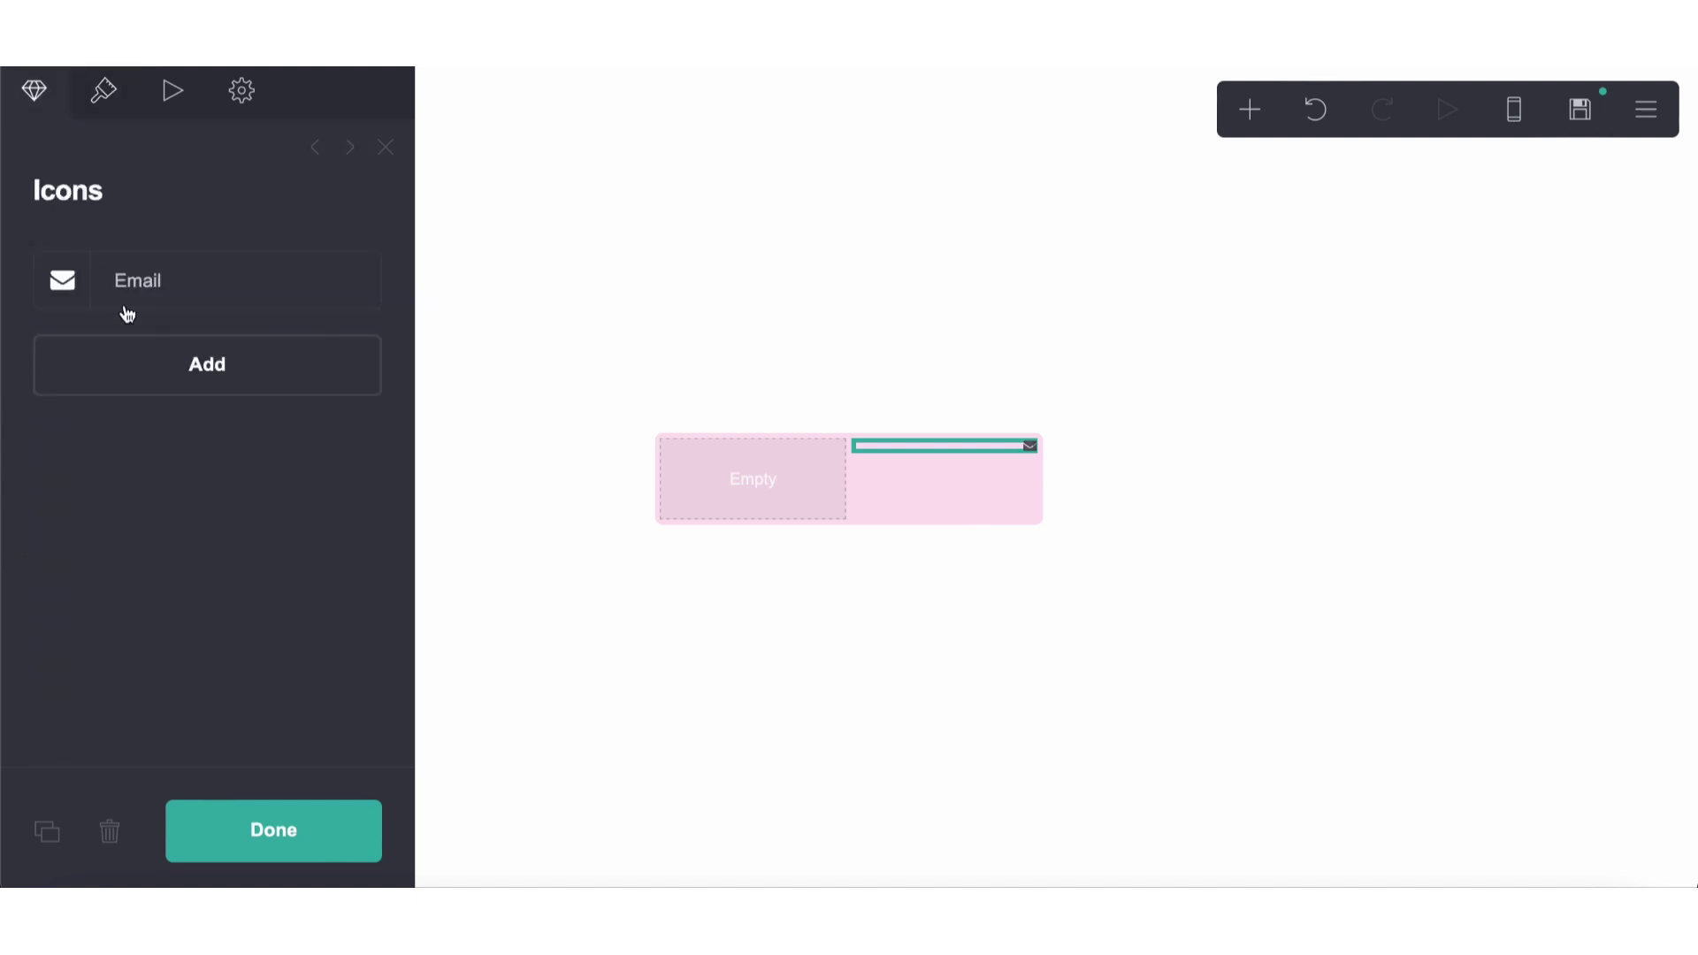
{"action": "left_click", "coordinate": [143, 376]}
{"action": "left_click", "coordinate": [137, 292]}
{"action": "left_click", "coordinate": [103, 85]}
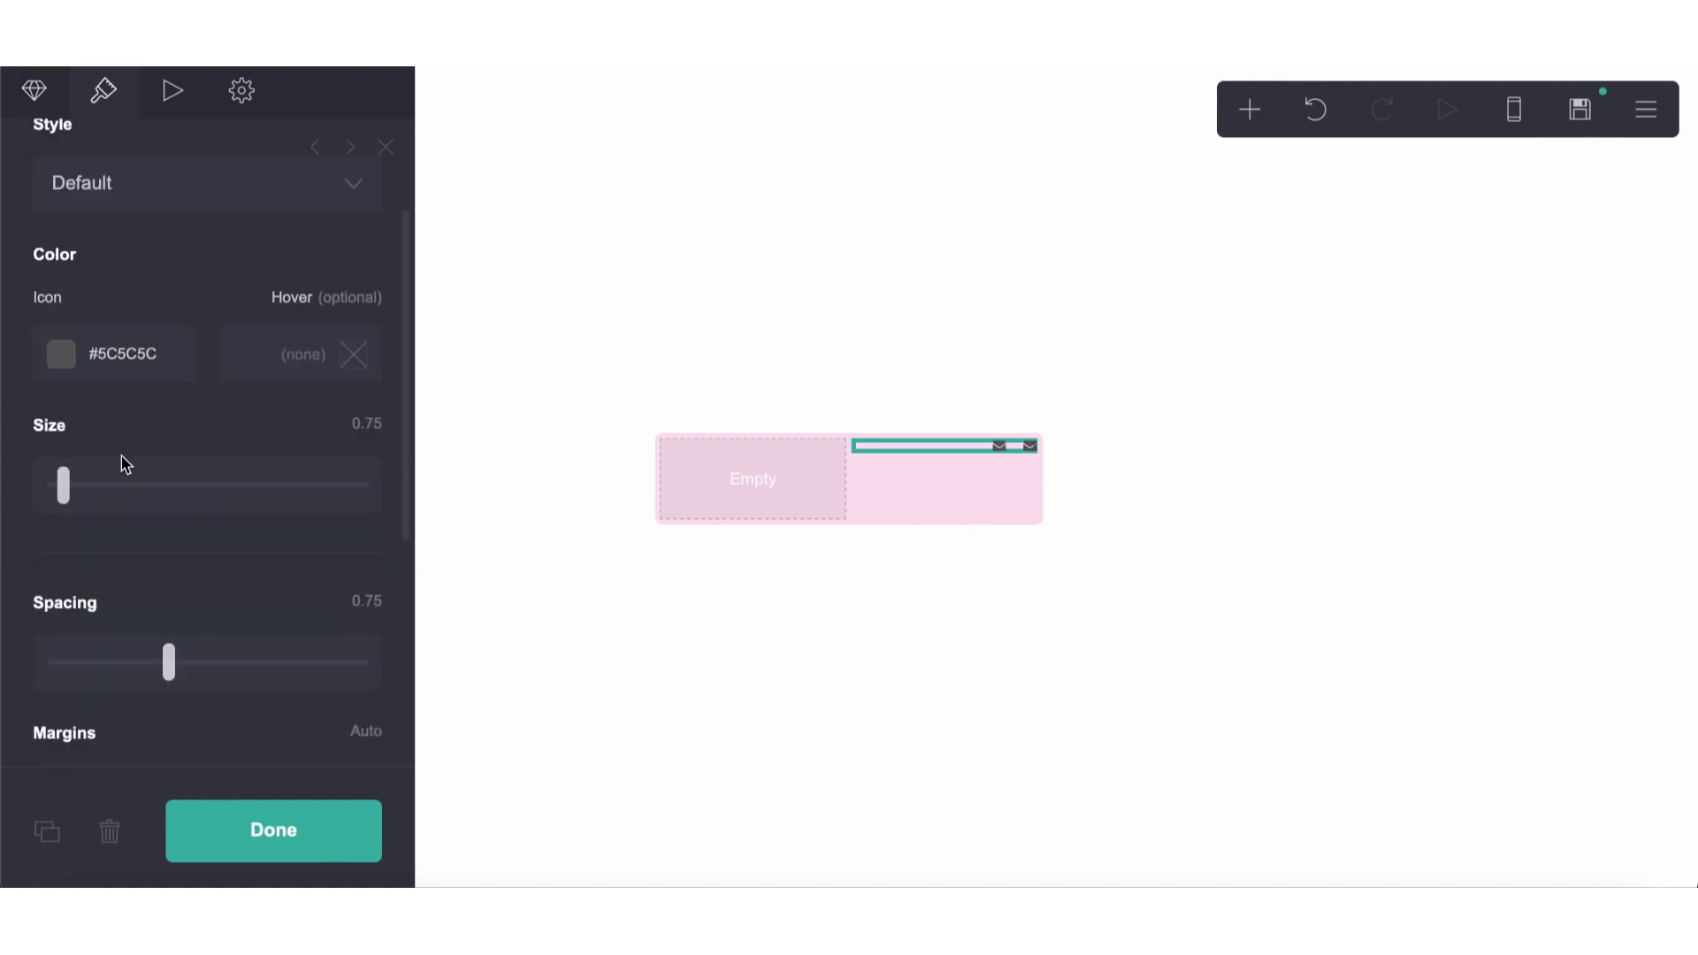
{"action": "scroll", "coordinate": [124, 460], "scroll_direction": "down", "scroll_amount": 3}
{"action": "left_click_drag", "start_coordinate": [168, 420], "coordinate": [95, 437]}
Step: Make the new icon the Menu (light) symbol and move it after the Email icon
{"action": "left_click", "coordinate": [33, 91]}
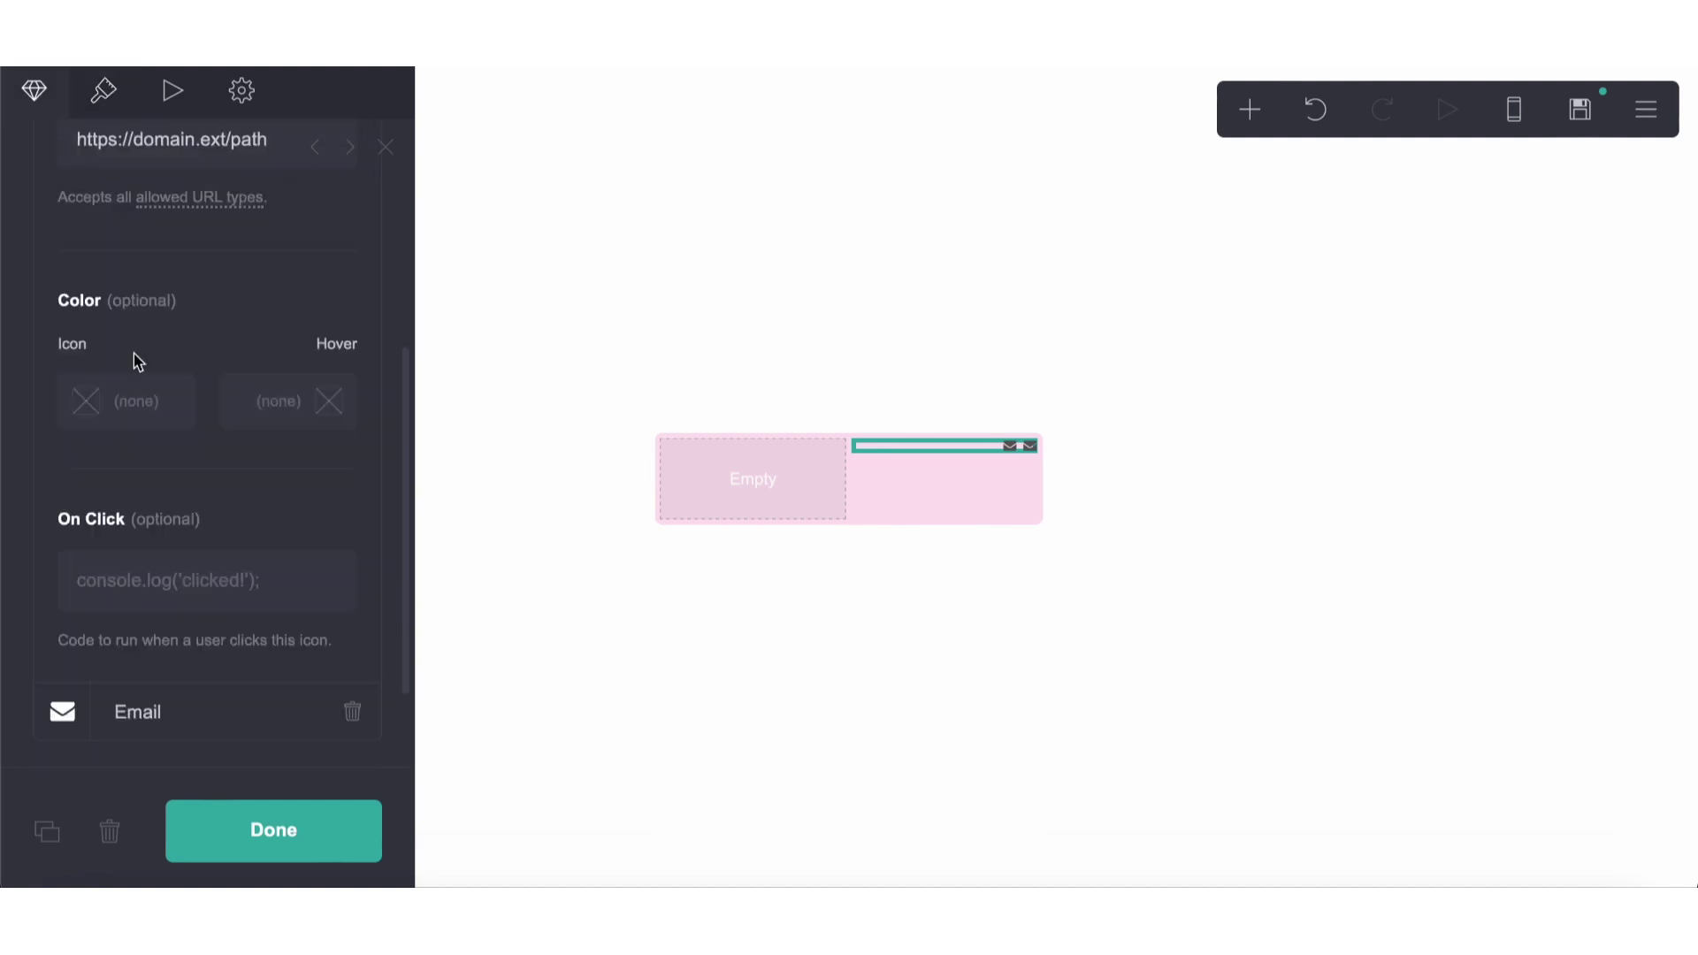
{"action": "scroll", "coordinate": [146, 398], "scroll_direction": "up", "scroll_amount": 5}
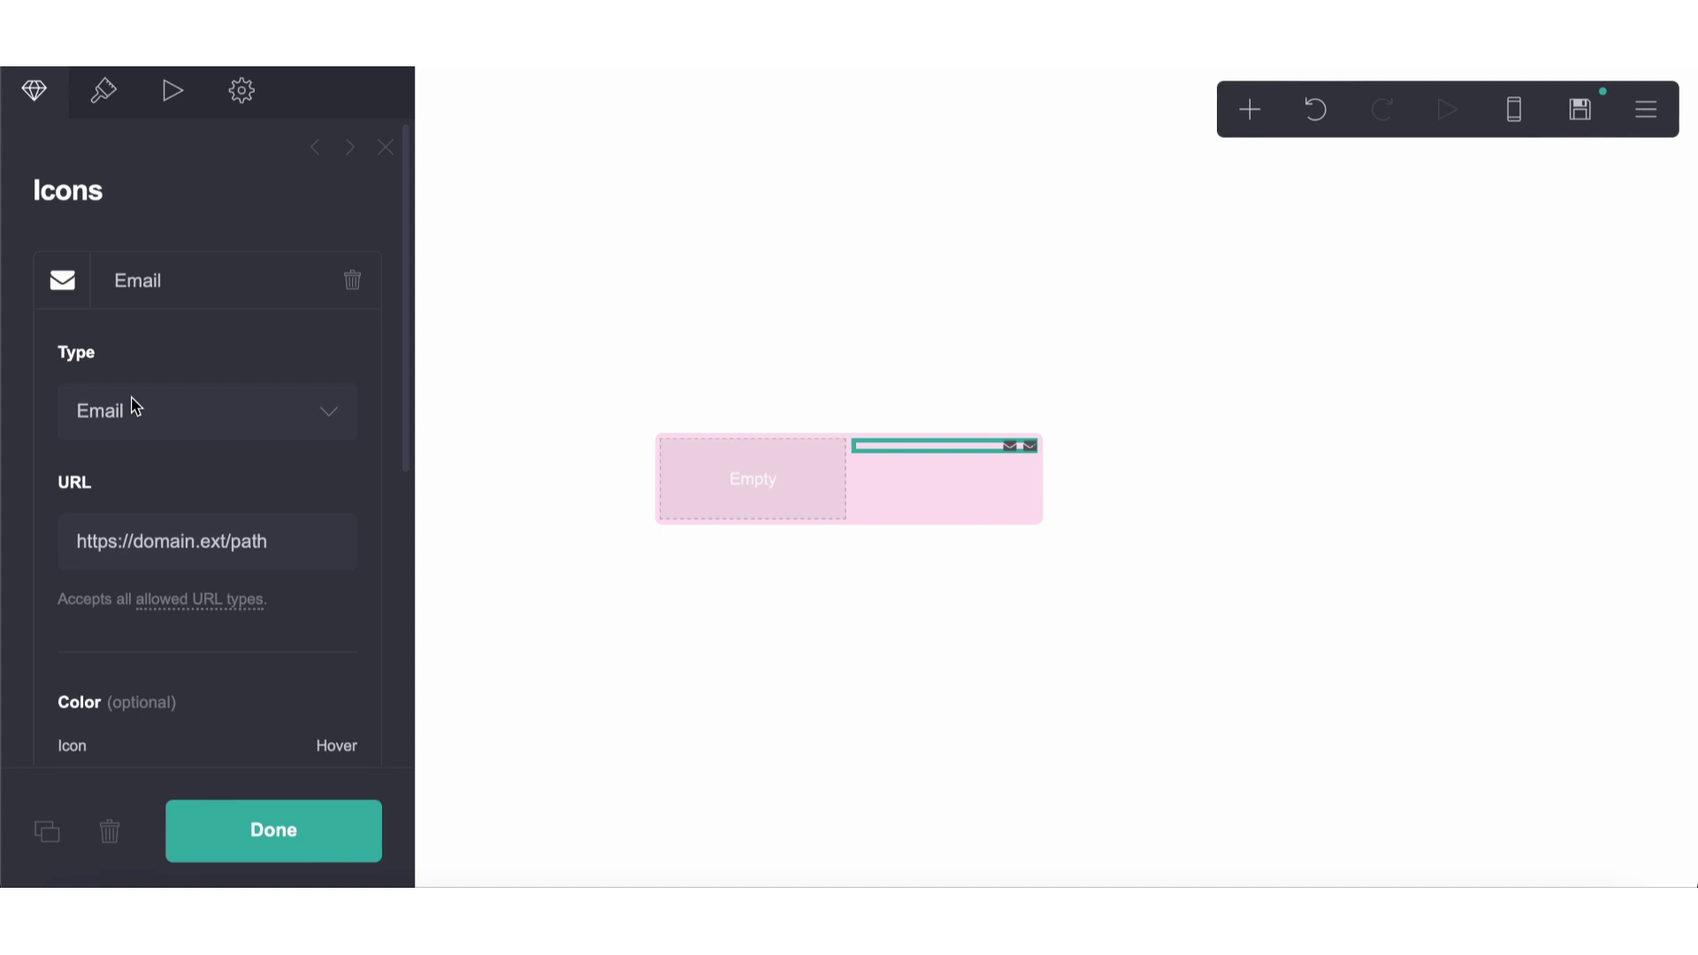
{"action": "left_click", "coordinate": [135, 406]}
{"action": "type", "text": "menu"}
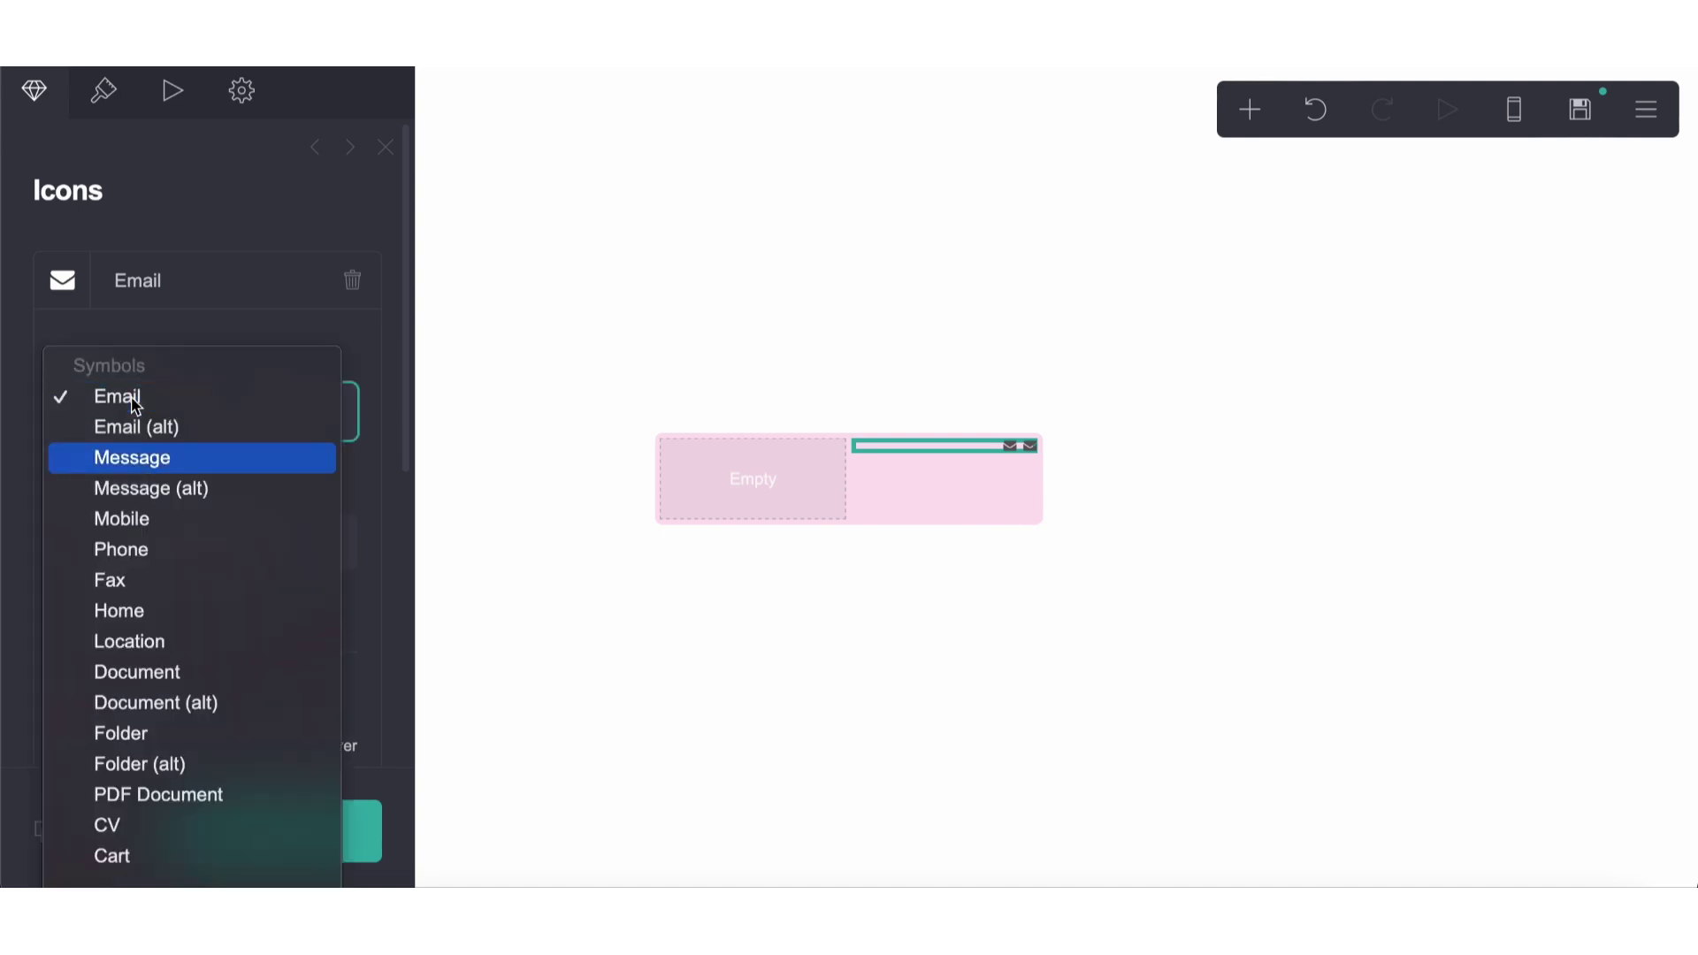
{"action": "key", "text": "Down"}
{"action": "key", "text": "Return"}
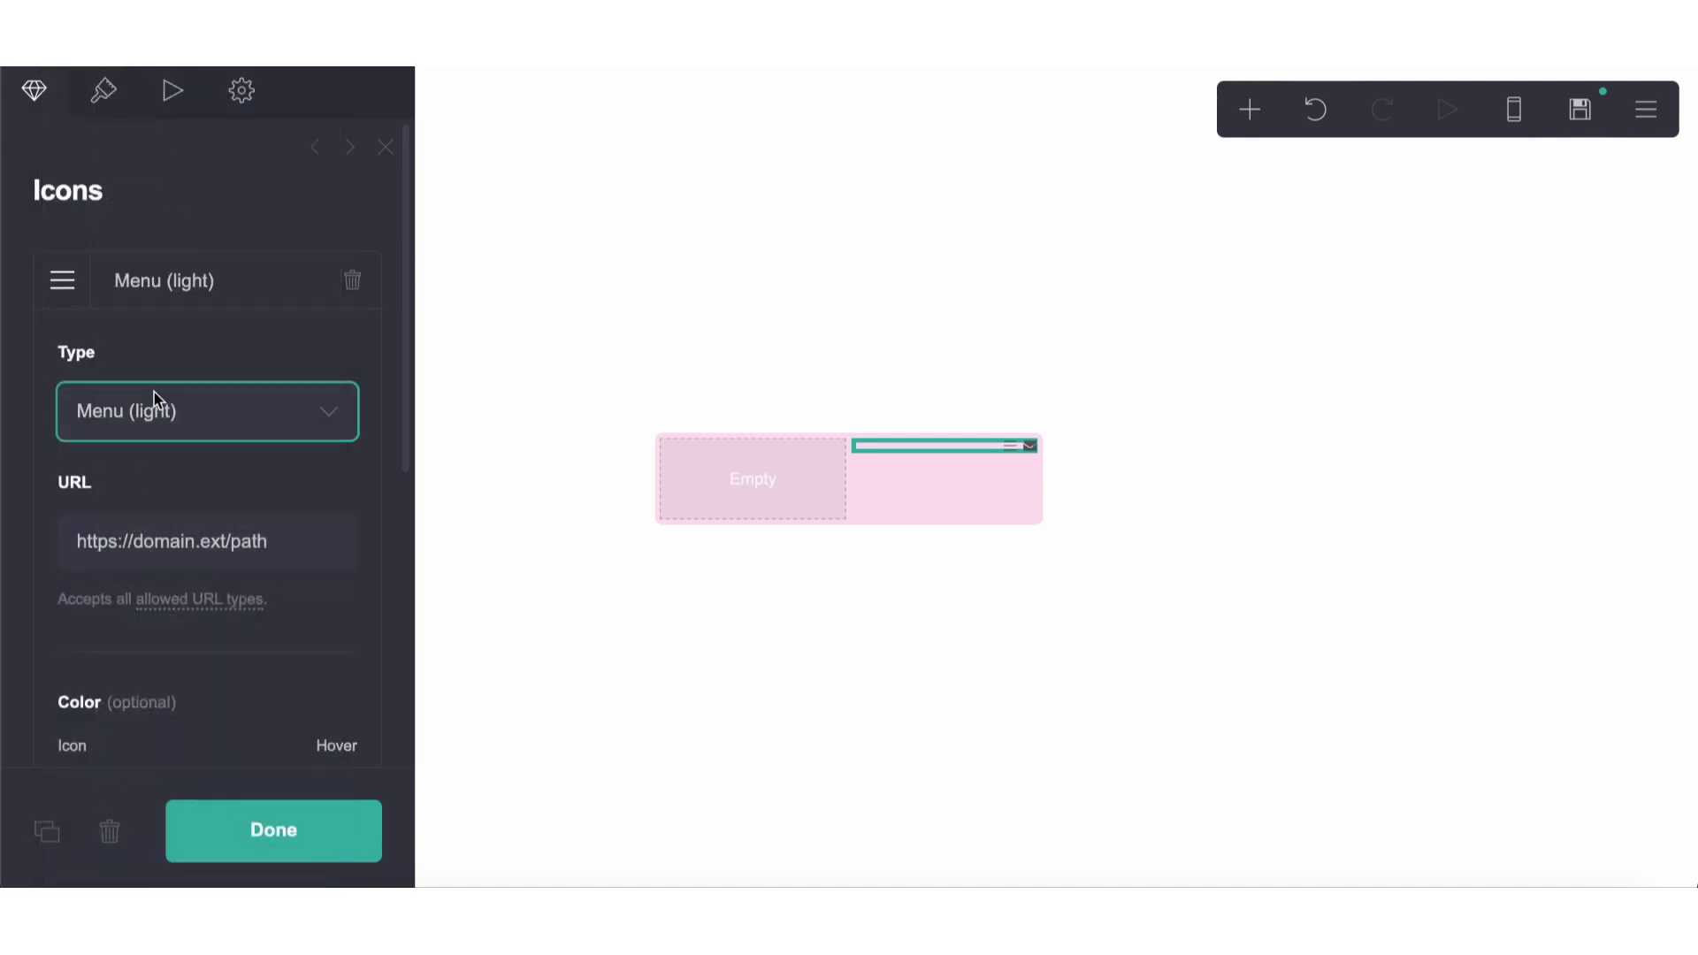
{"action": "left_click", "coordinate": [148, 281]}
{"action": "left_click_drag", "start_coordinate": [148, 281], "coordinate": [145, 365]}
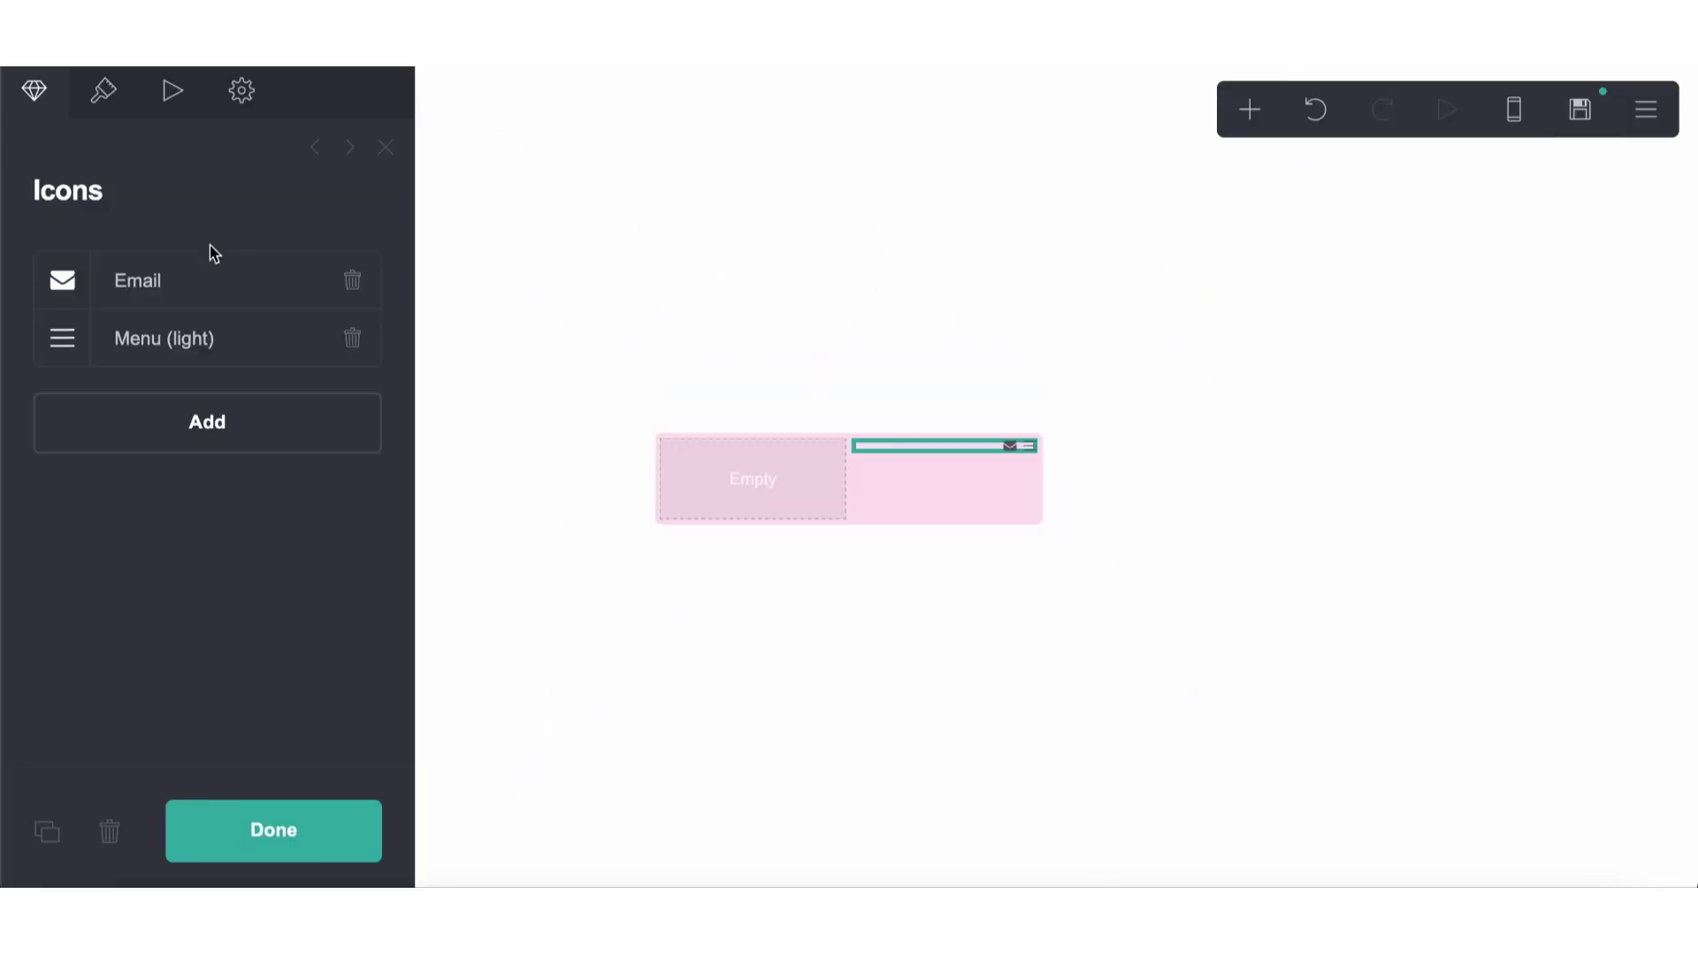
Step: Change the Email icon to a Message icon, then bring up the Add menu
{"action": "left_click", "coordinate": [203, 280]}
{"action": "left_click", "coordinate": [140, 417]}
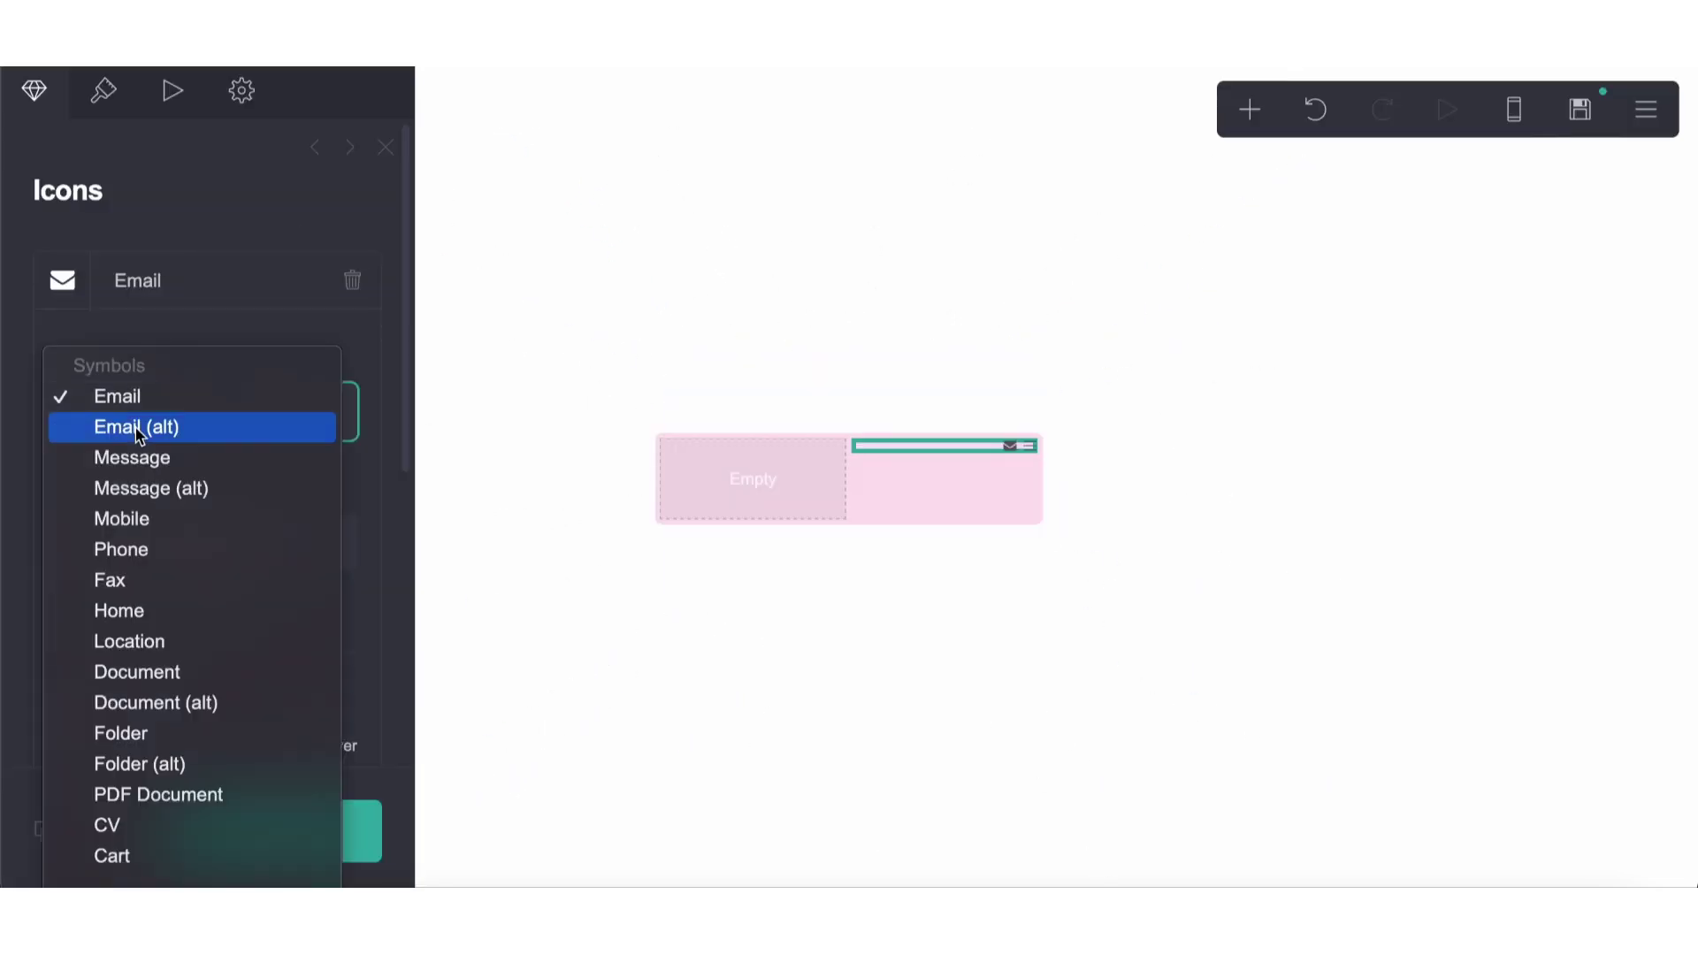
{"action": "left_click", "coordinate": [150, 458]}
{"action": "left_click", "coordinate": [591, 626]}
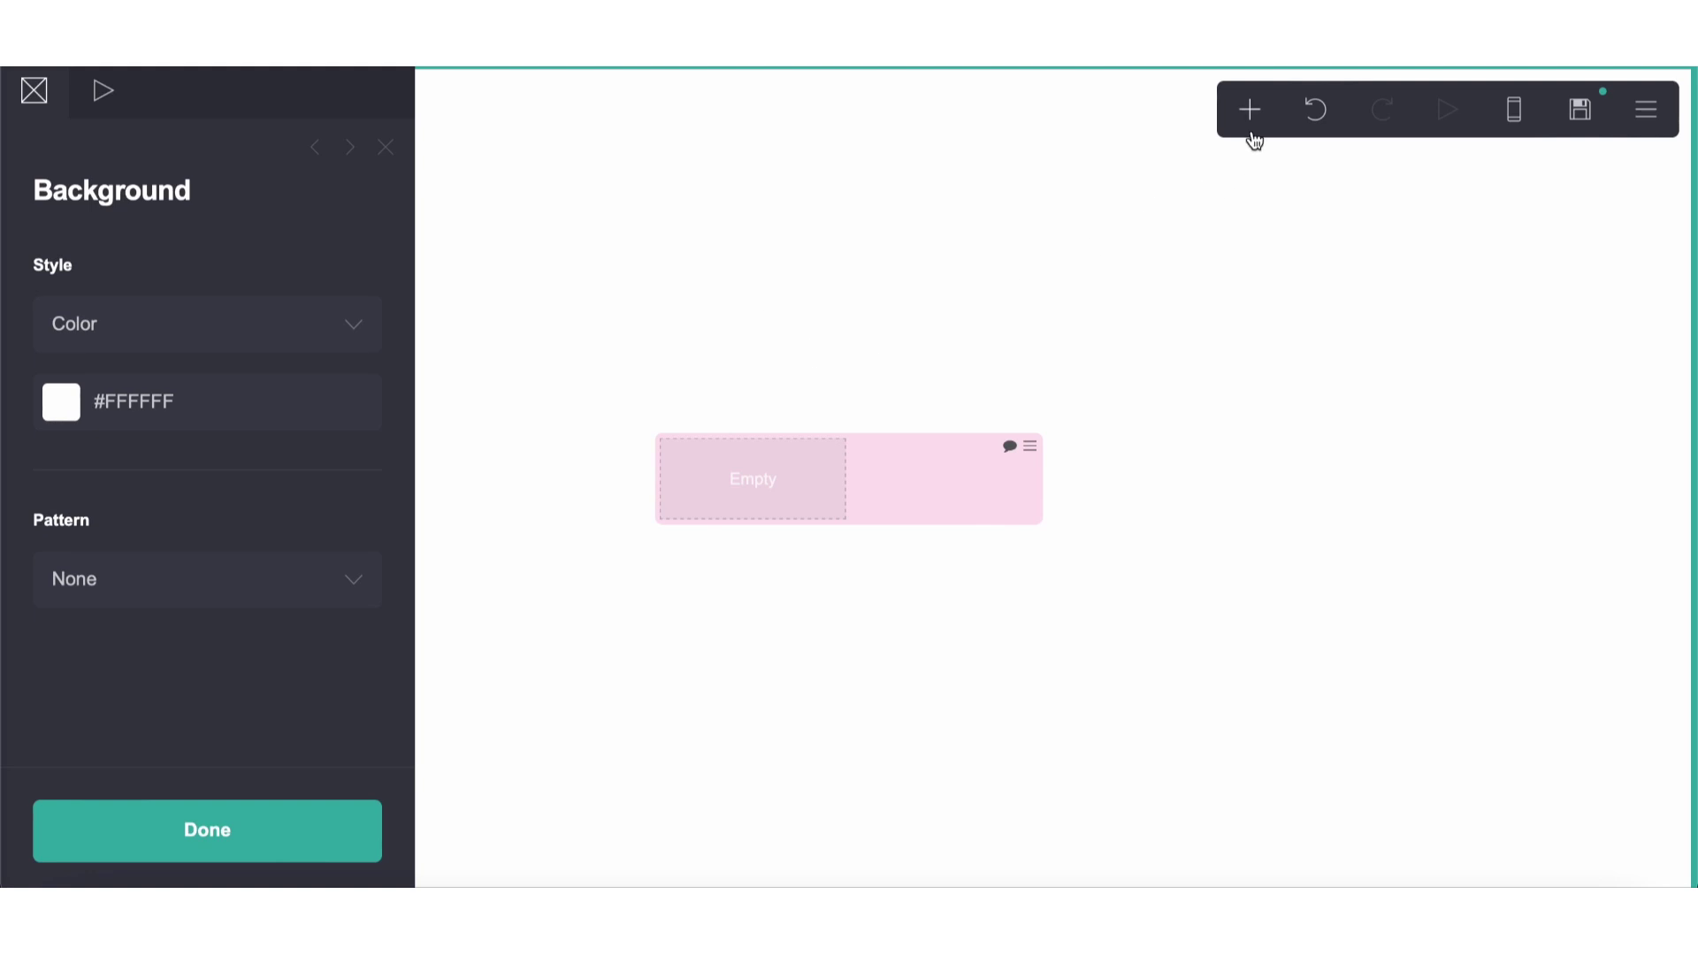
{"action": "left_click", "coordinate": [1252, 133]}
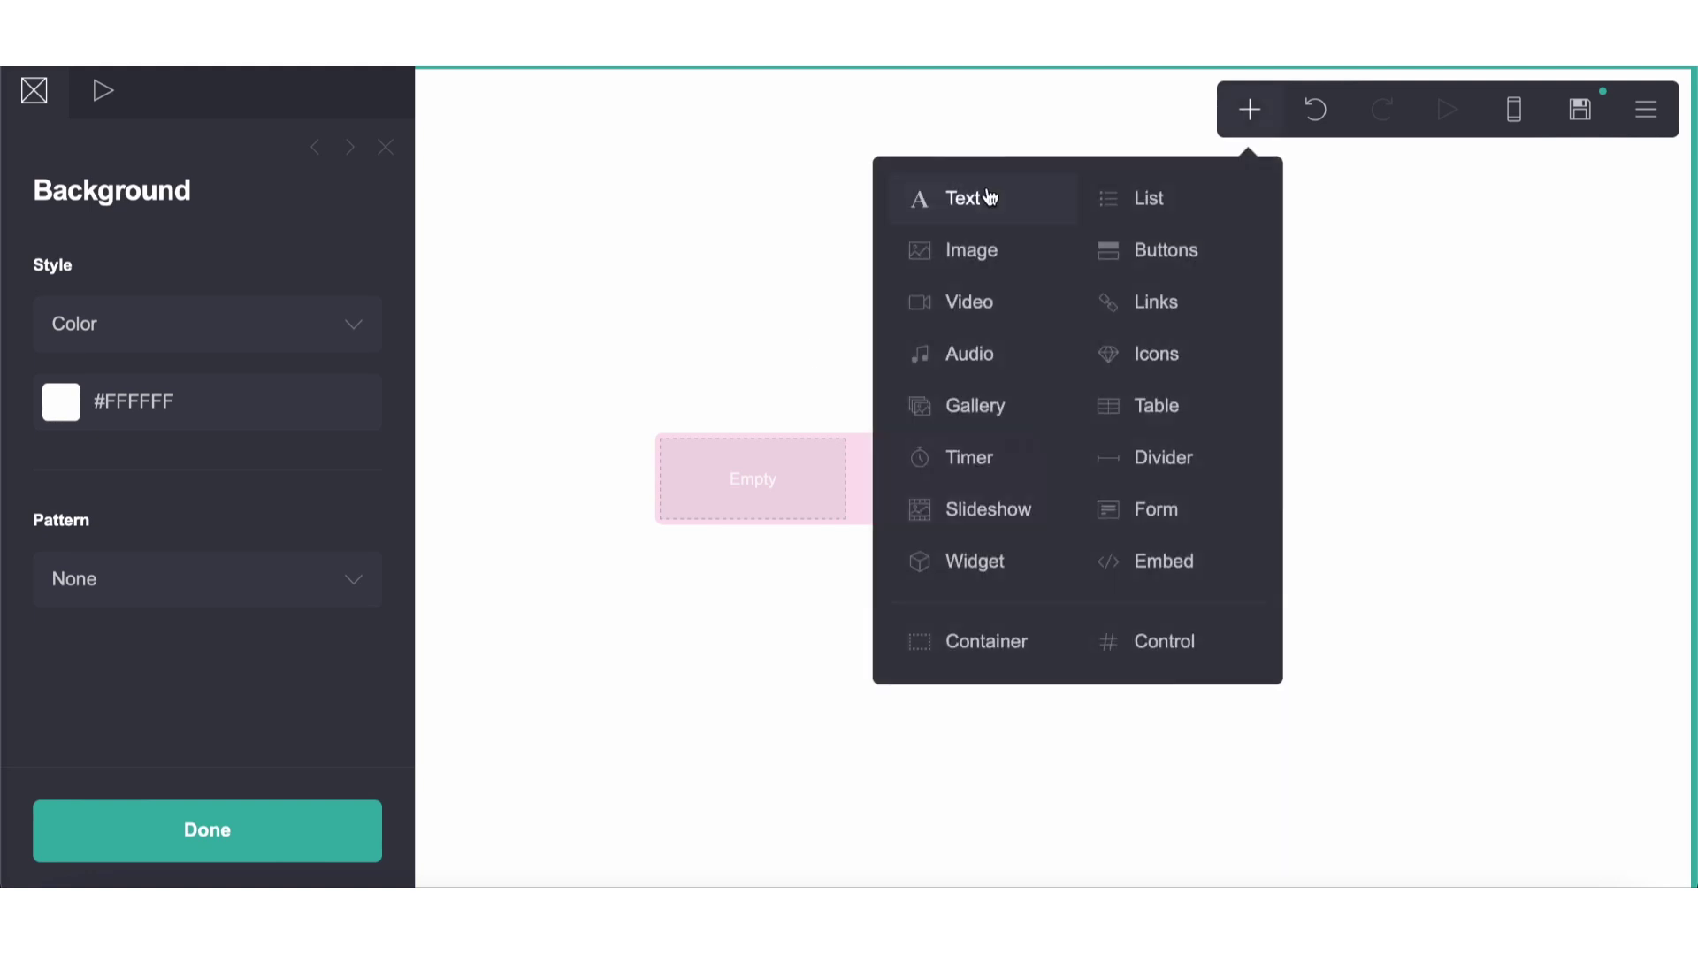
Step: Add a text element to the pink bar with size 0.625, normal style, left-aligned
{"action": "left_click", "coordinate": [970, 194]}
{"action": "left_click", "coordinate": [103, 91]}
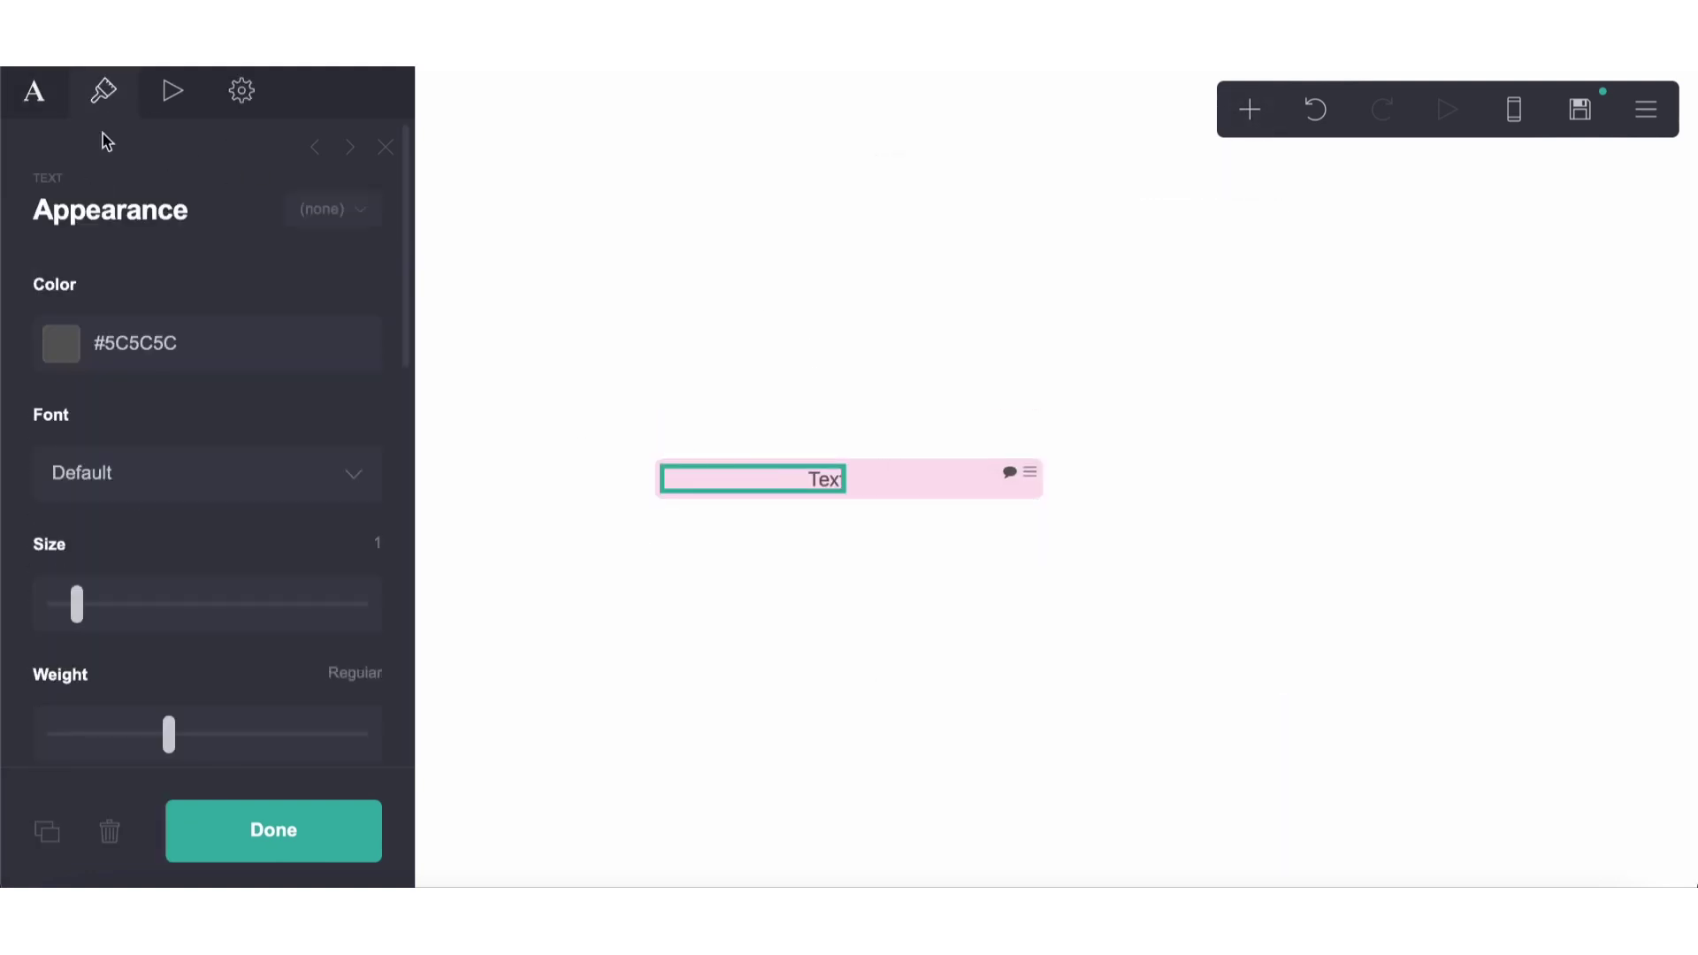
{"action": "scroll", "coordinate": [189, 474], "scroll_direction": "down", "scroll_amount": 3}
{"action": "left_click_drag", "start_coordinate": [77, 428], "coordinate": [60, 431]}
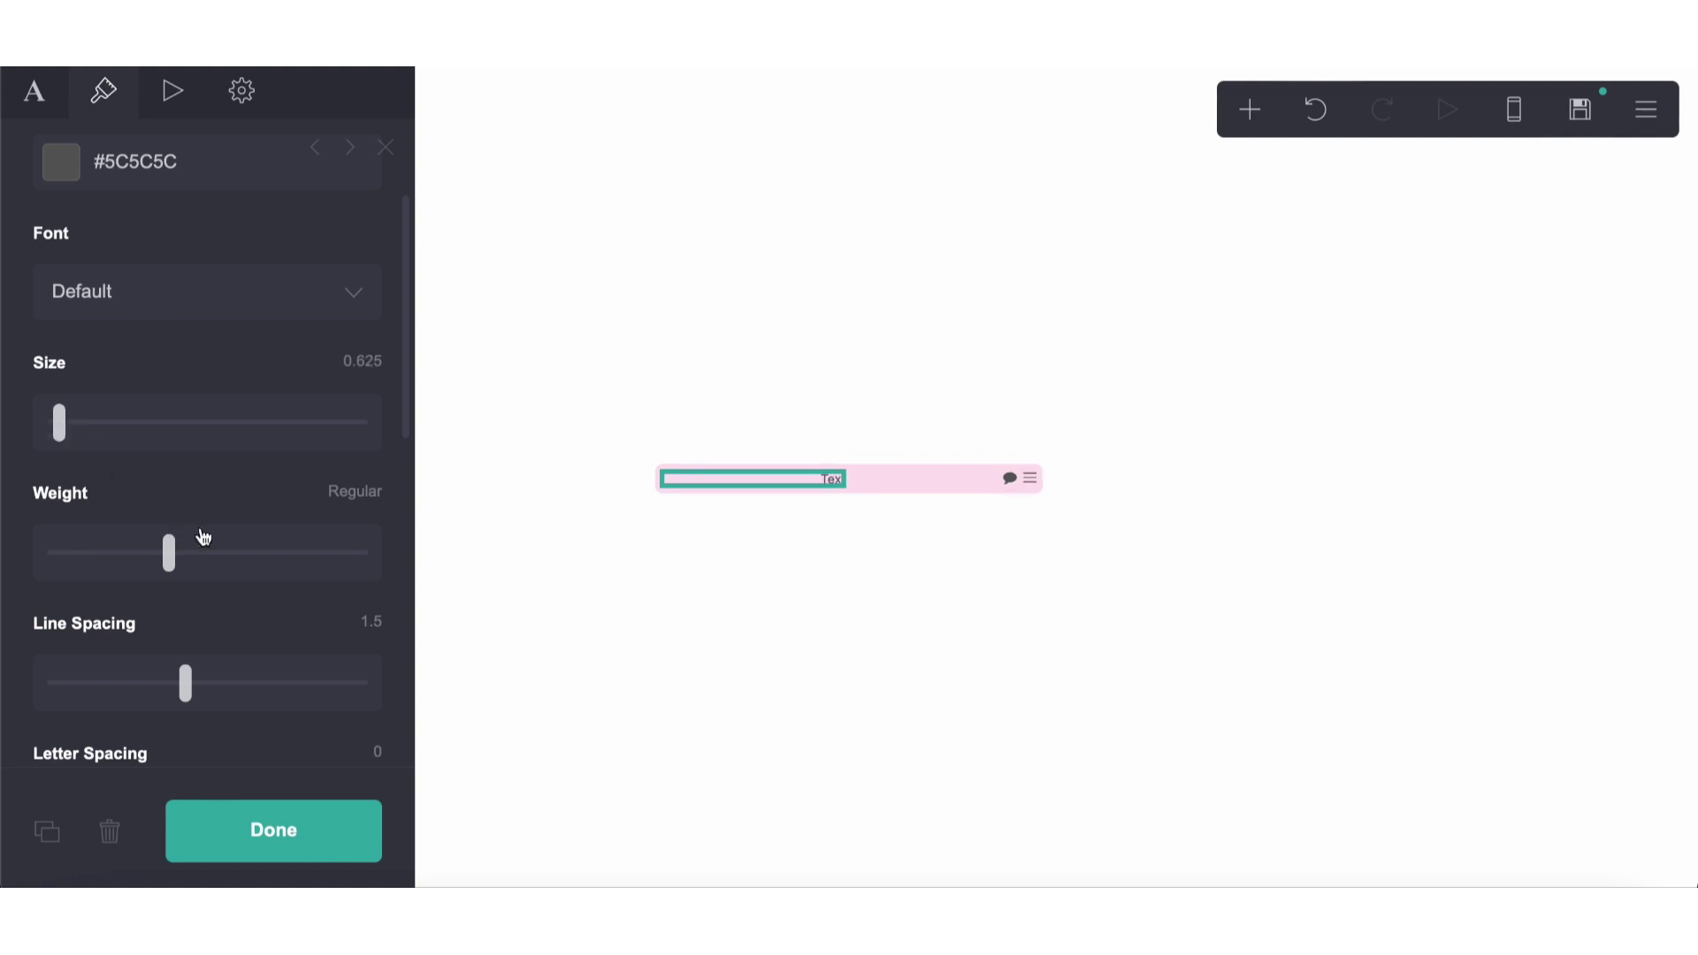
{"action": "scroll", "coordinate": [204, 537], "scroll_direction": "down", "scroll_amount": 5}
{"action": "left_click", "coordinate": [252, 638]}
{"action": "left_click", "coordinate": [249, 597]}
{"action": "scroll", "coordinate": [247, 595], "scroll_direction": "down", "scroll_amount": 3}
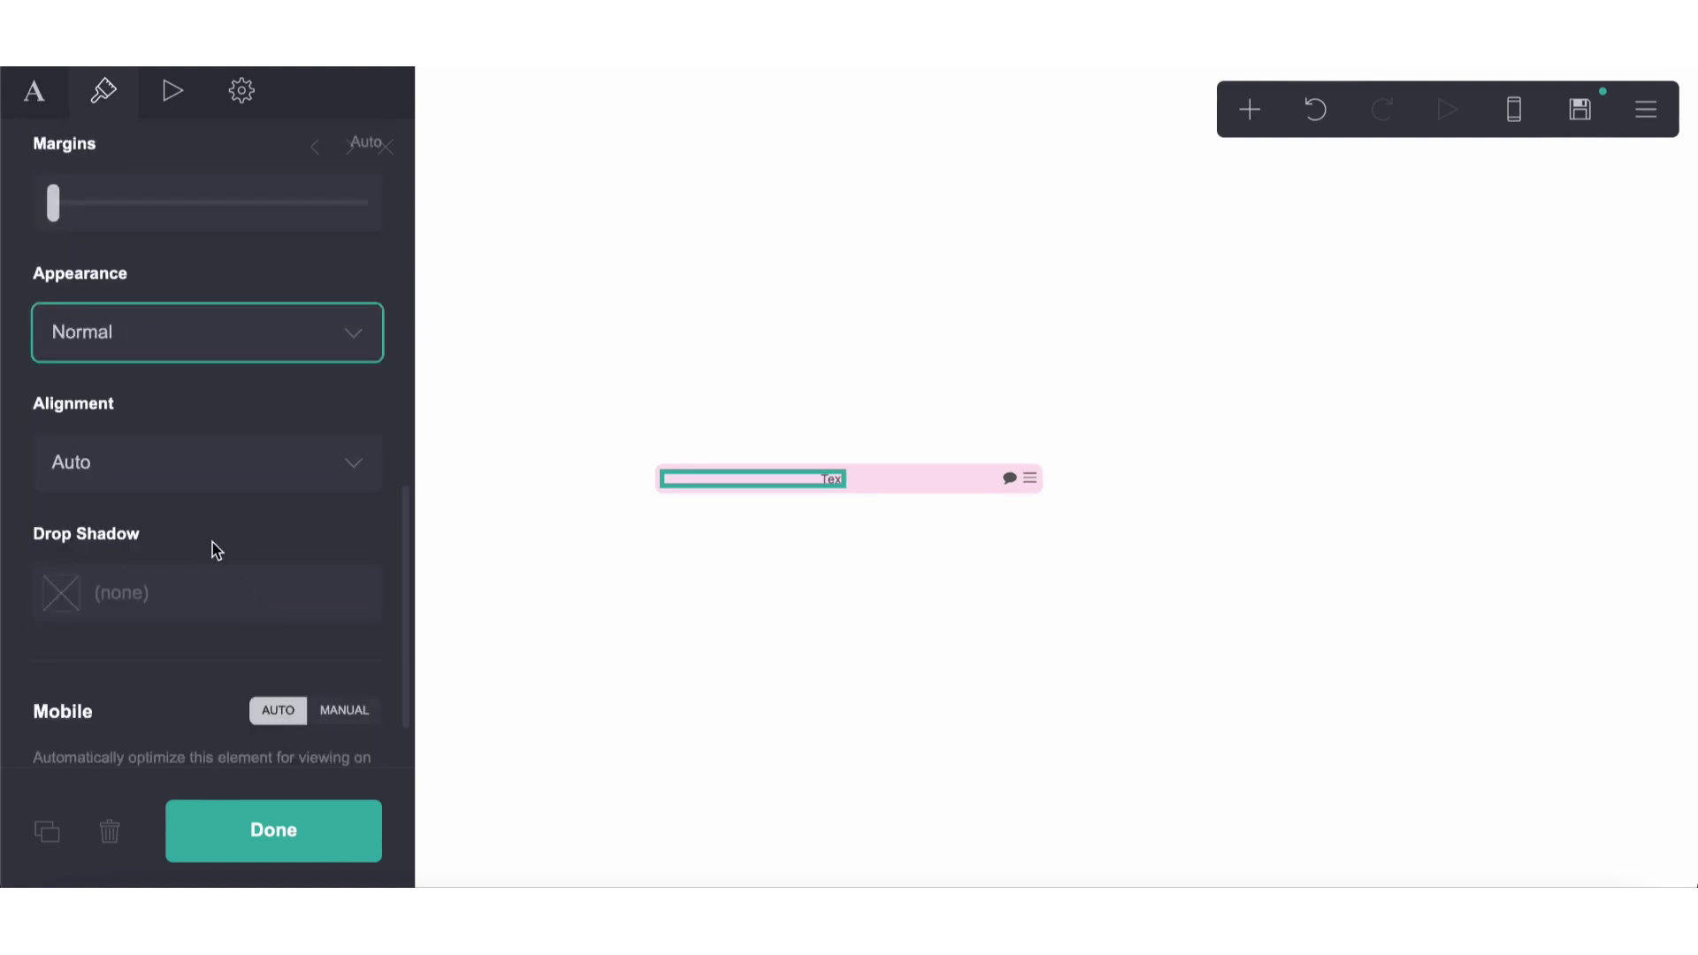
{"action": "left_click", "coordinate": [199, 462]}
{"action": "left_click", "coordinate": [167, 482]}
Step: Set the text font to Mali and enter the bold title '**ib iobi on whi**'
{"action": "scroll", "coordinate": [165, 460], "scroll_direction": "up", "scroll_amount": 5}
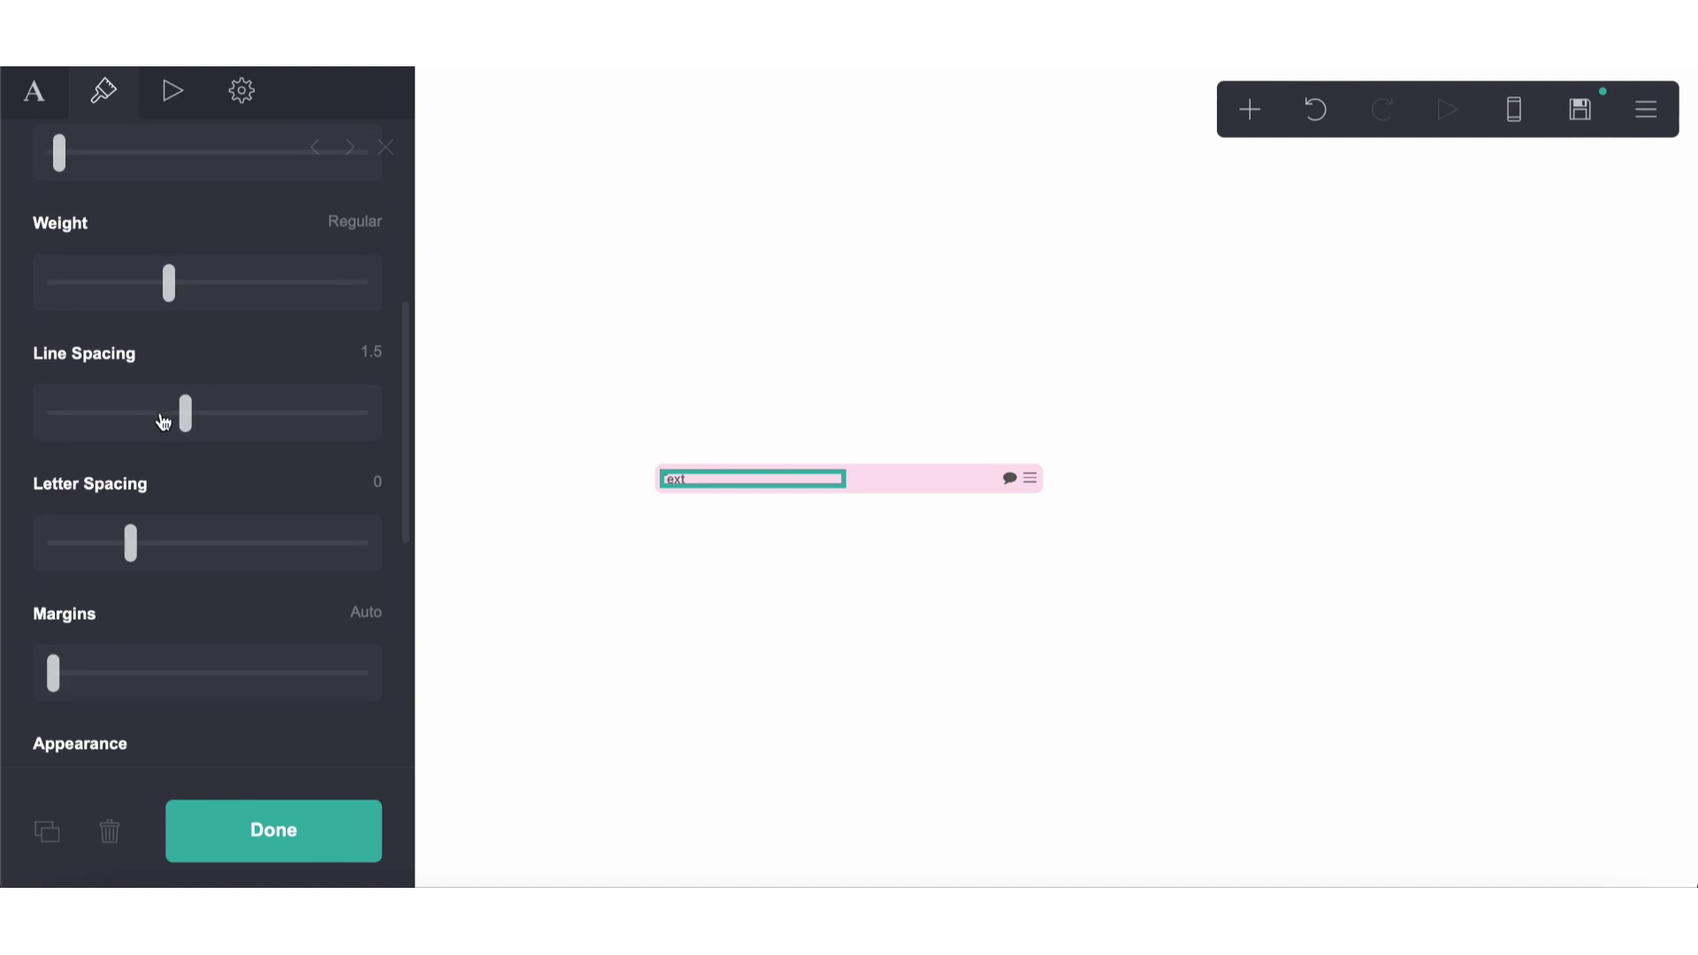
{"action": "scroll", "coordinate": [161, 418], "scroll_direction": "up", "scroll_amount": 5}
{"action": "left_click", "coordinate": [129, 477]}
{"action": "scroll", "coordinate": [129, 479], "scroll_direction": "down", "scroll_amount": 20}
{"action": "left_click", "coordinate": [13, 380]}
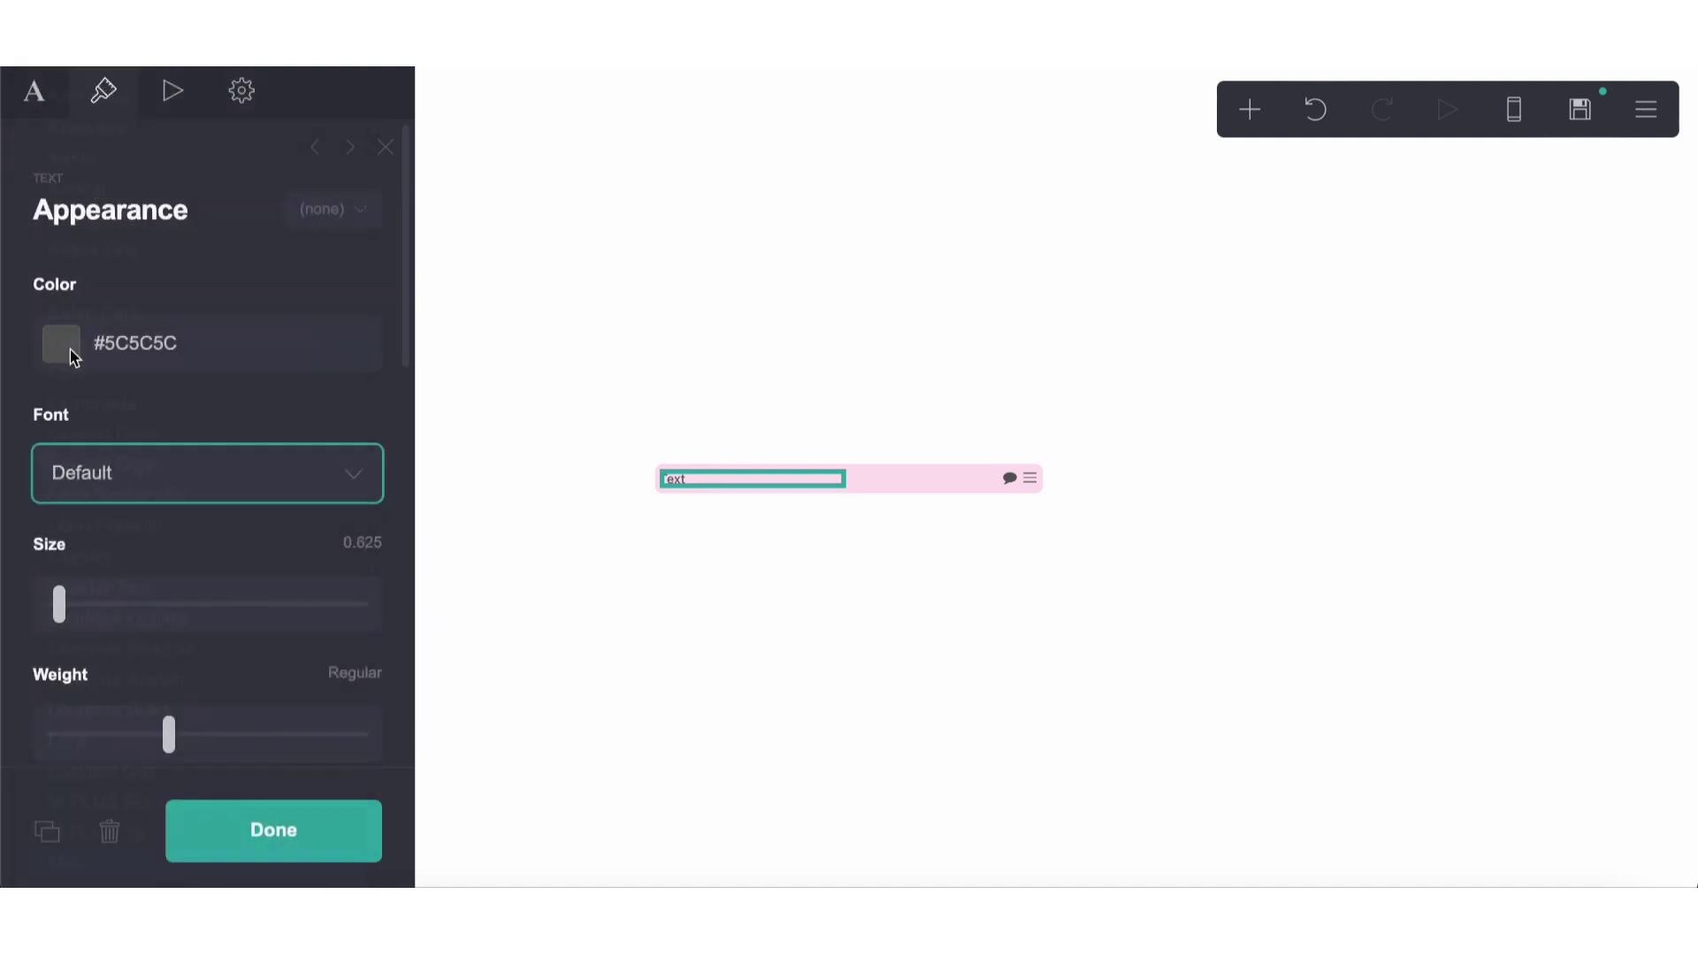
{"action": "left_click", "coordinate": [35, 97]}
{"action": "key", "text": "ctrl+a"}
{"action": "type", "text": "**"}
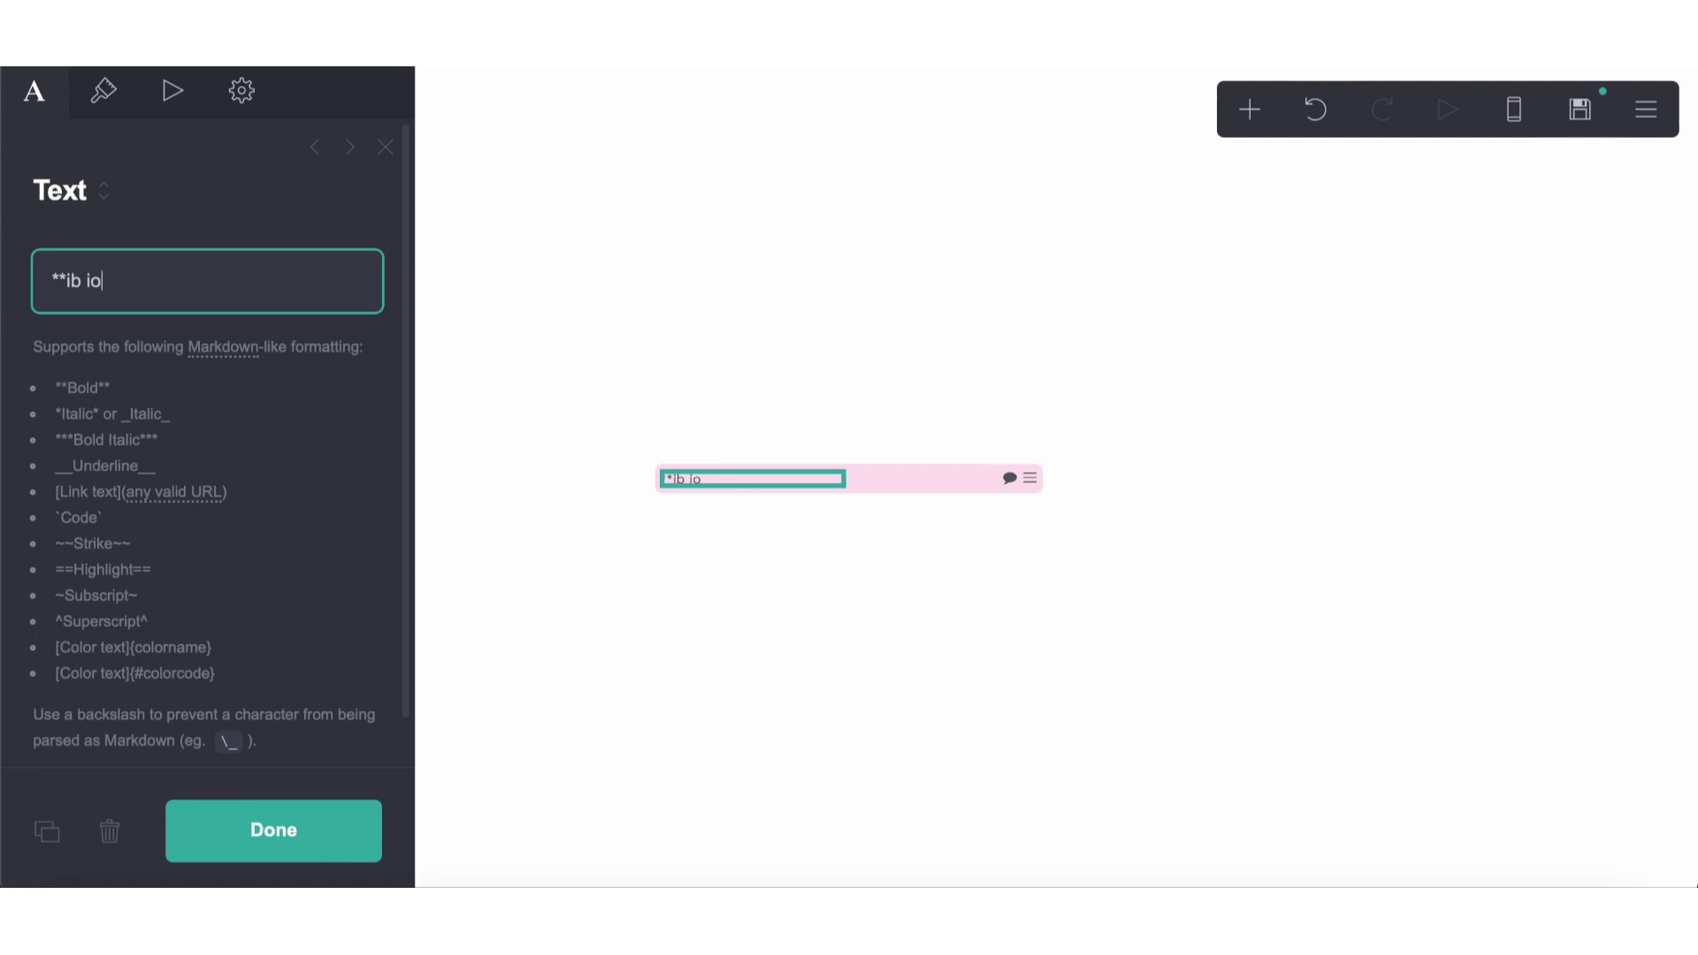
{"action": "type", "text": "ib iobi on whi**"}
{"action": "left_click", "coordinate": [550, 524]}
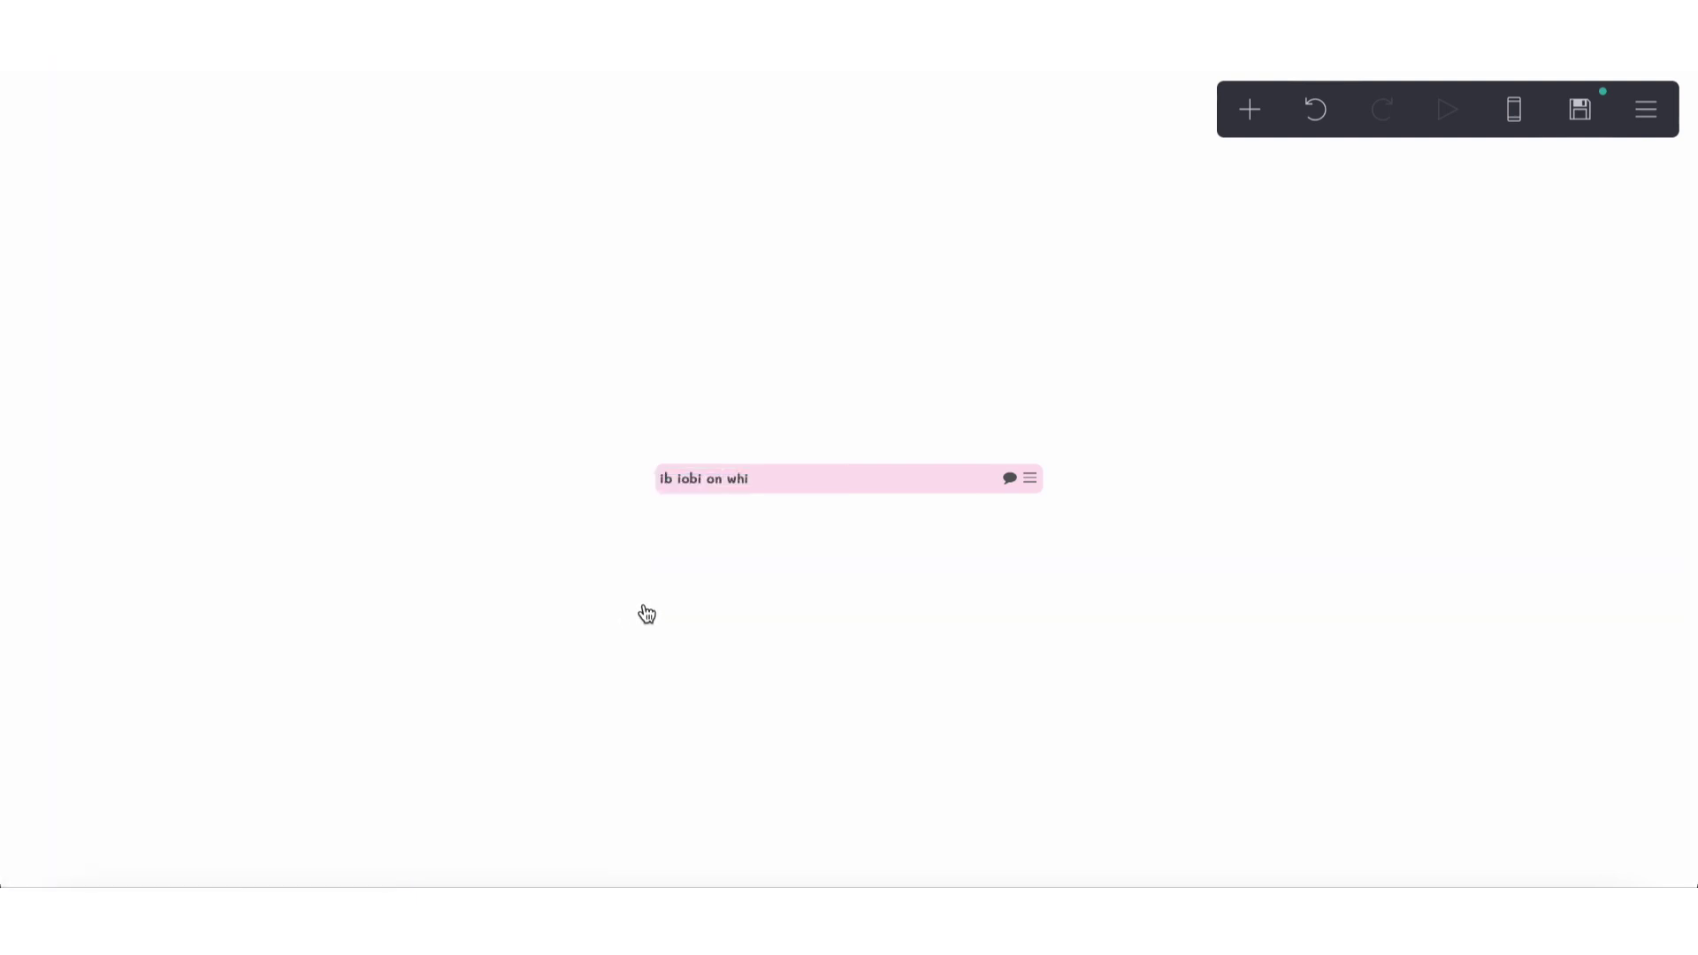
Step: Set the pink title bar container's corner rounding to 0.25
{"action": "left_click", "coordinate": [707, 479]}
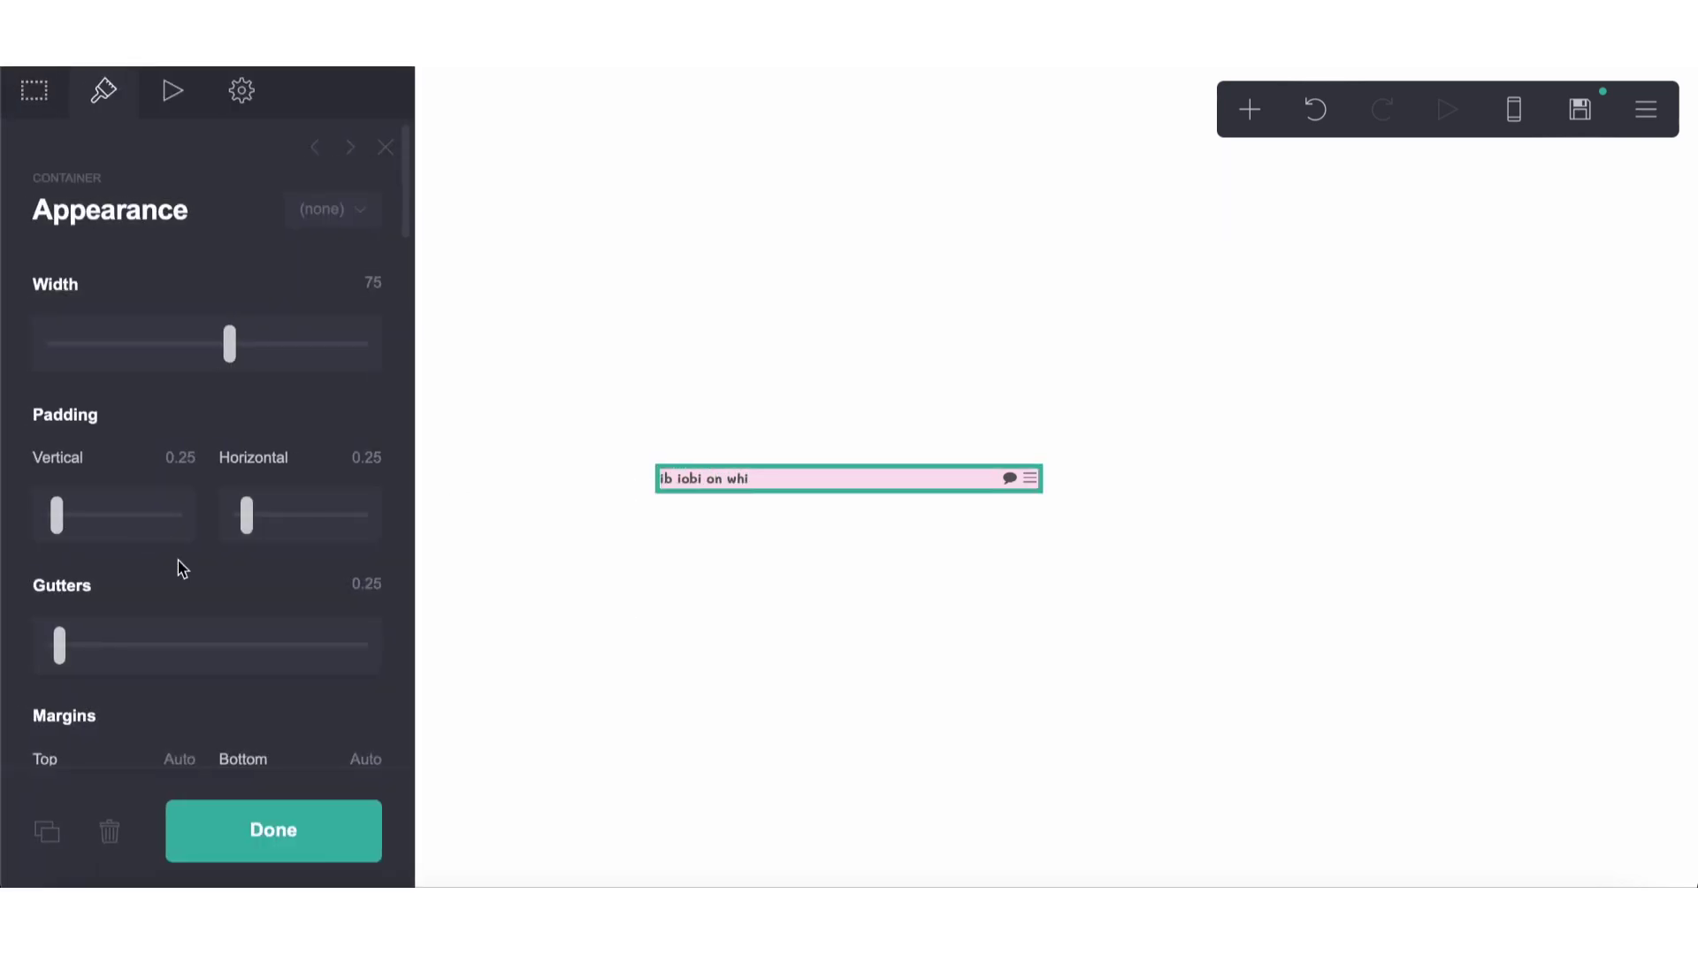
{"action": "scroll", "coordinate": [238, 666], "scroll_direction": "down", "scroll_amount": 10}
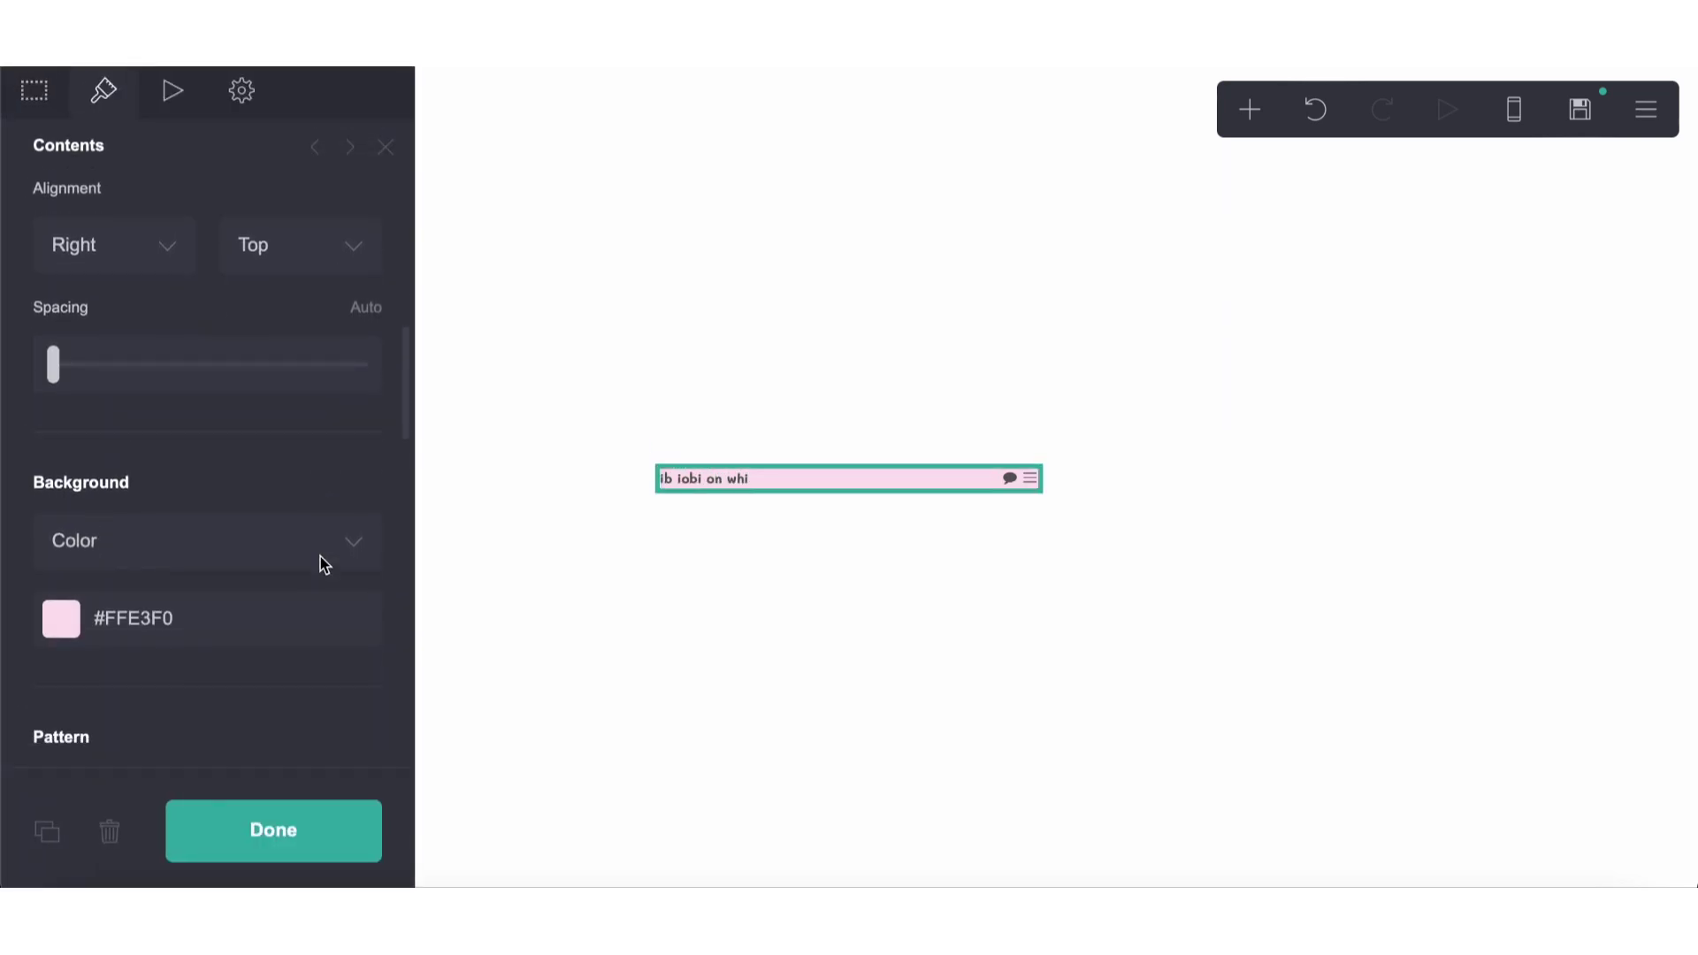
{"action": "scroll", "coordinate": [320, 557], "scroll_direction": "down", "scroll_amount": 2}
{"action": "scroll", "coordinate": [320, 557], "scroll_direction": "up", "scroll_amount": 6}
{"action": "left_click", "coordinate": [368, 288]}
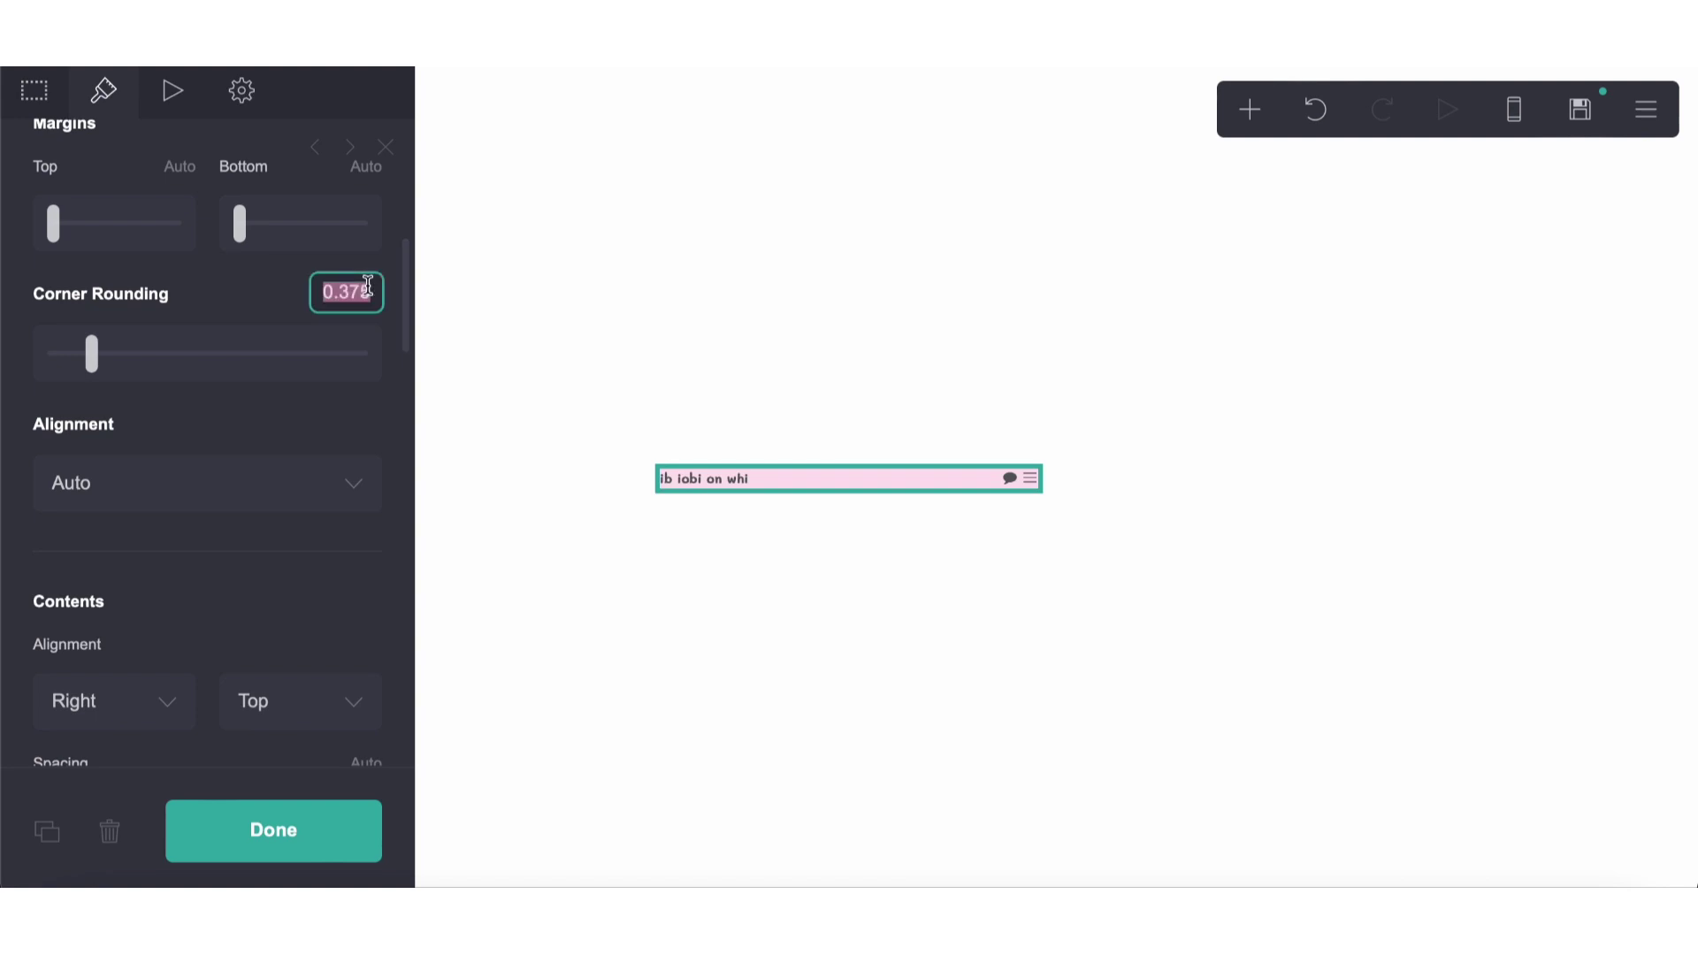
{"action": "type", "text": "0.25"}
{"action": "left_click", "coordinate": [966, 792]}
Step: Add a new empty container below the pink title bar
{"action": "left_click", "coordinate": [959, 774]}
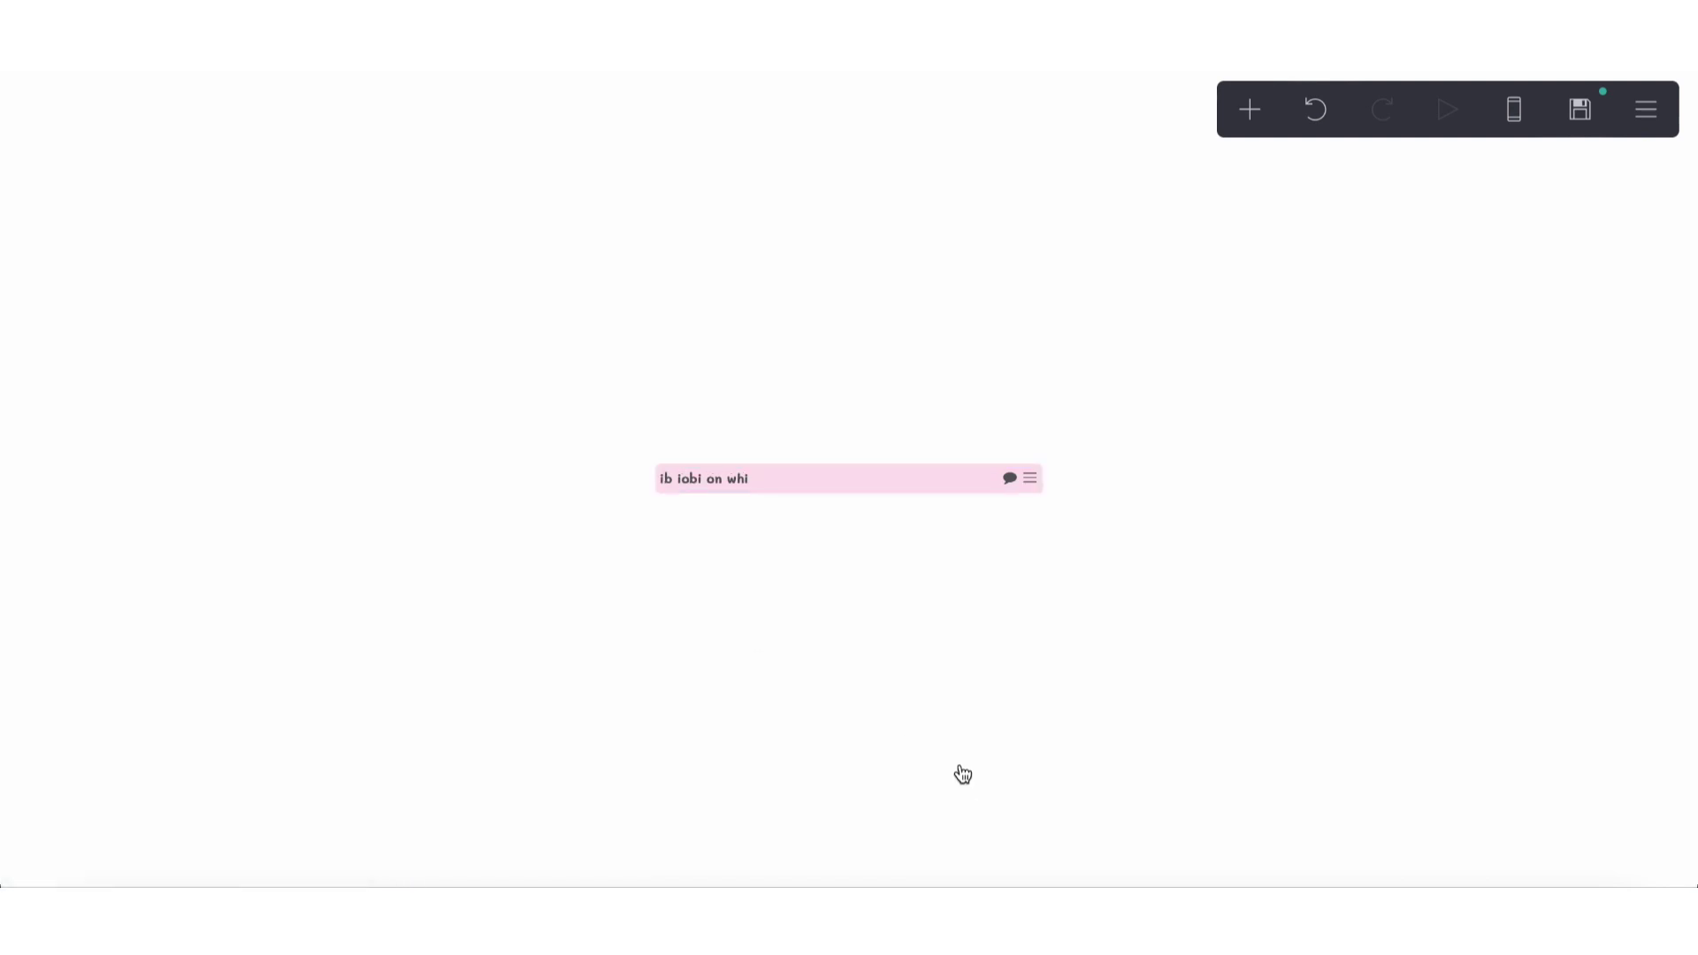
{"action": "left_click", "coordinate": [979, 443]}
{"action": "left_click", "coordinate": [1249, 109]}
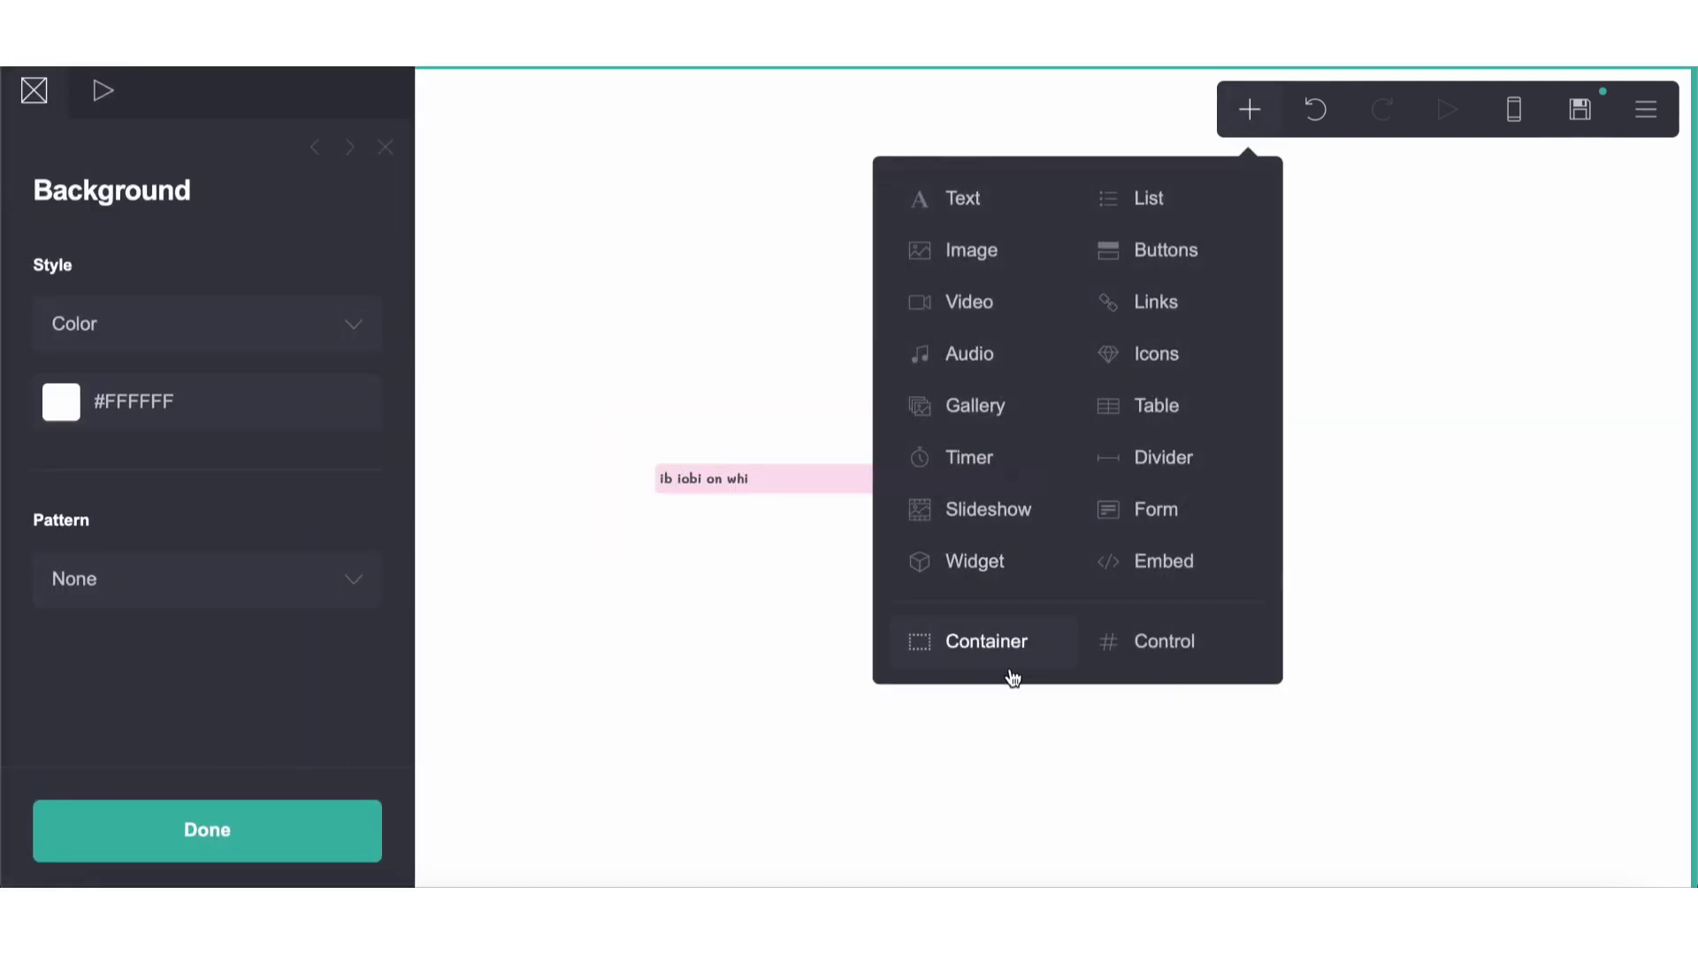
{"action": "left_click", "coordinate": [1008, 644]}
{"action": "left_click", "coordinate": [997, 663]}
Step: Reduce the page's contents spacing to 0.25 in the Page settings
{"action": "left_click", "coordinate": [1645, 109]}
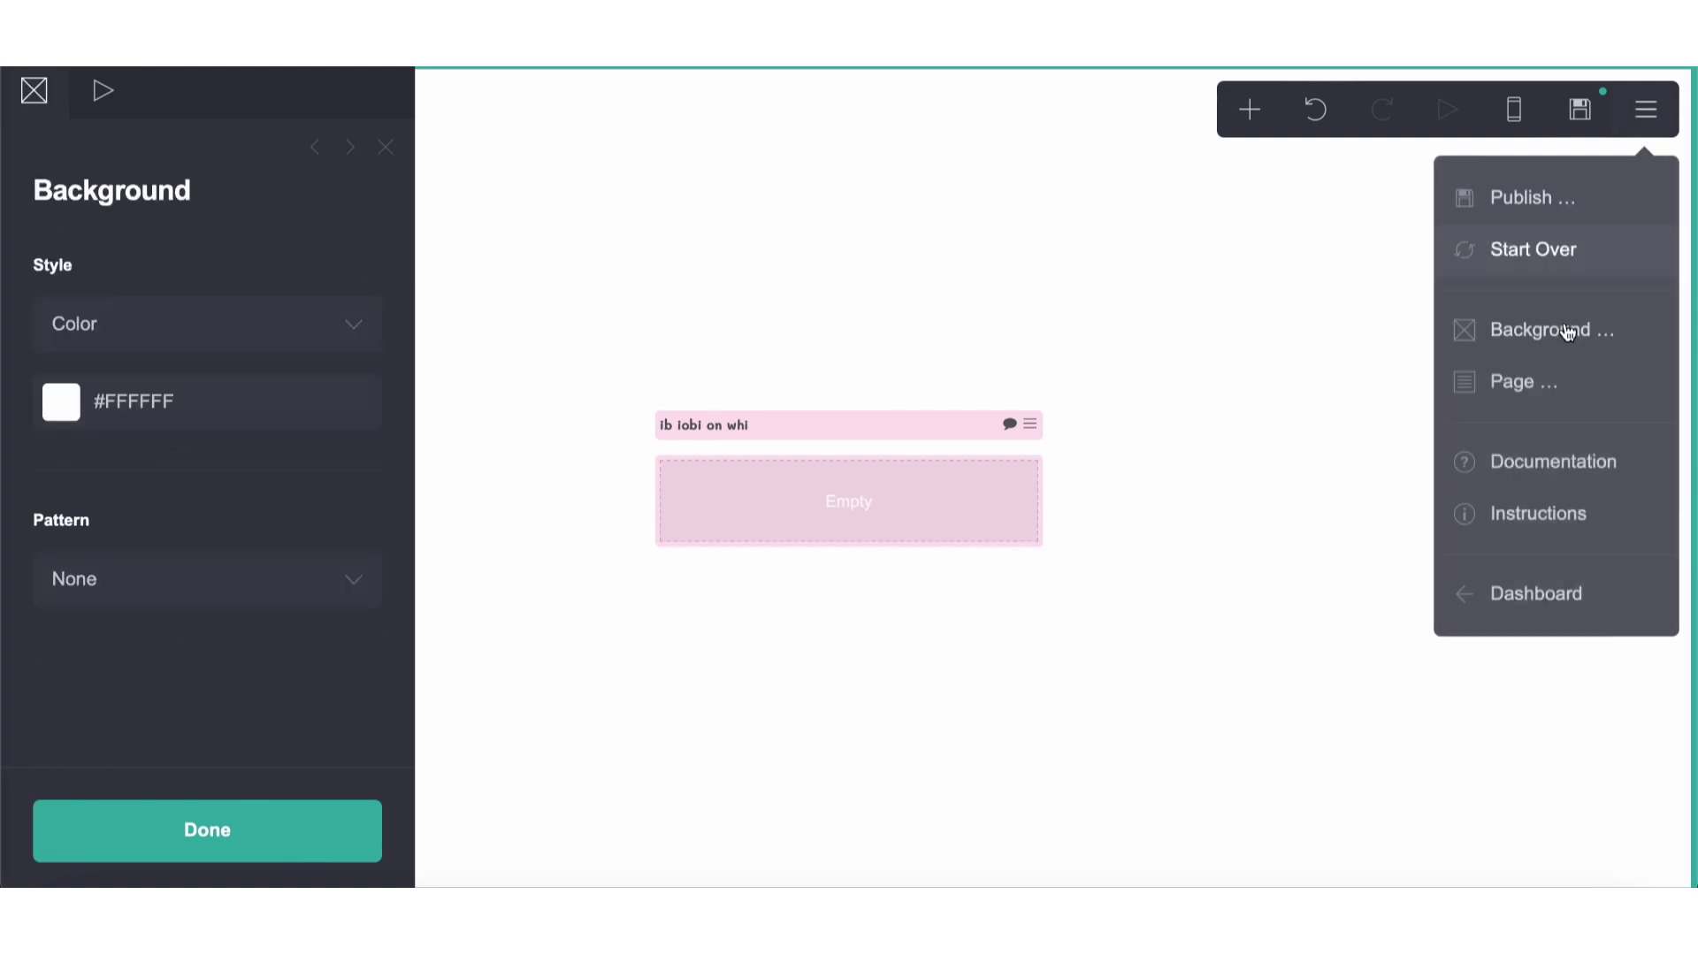
{"action": "left_click", "coordinate": [1542, 400]}
{"action": "scroll", "coordinate": [209, 495], "scroll_direction": "down", "scroll_amount": 5}
{"action": "scroll", "coordinate": [209, 497], "scroll_direction": "down", "scroll_amount": 1}
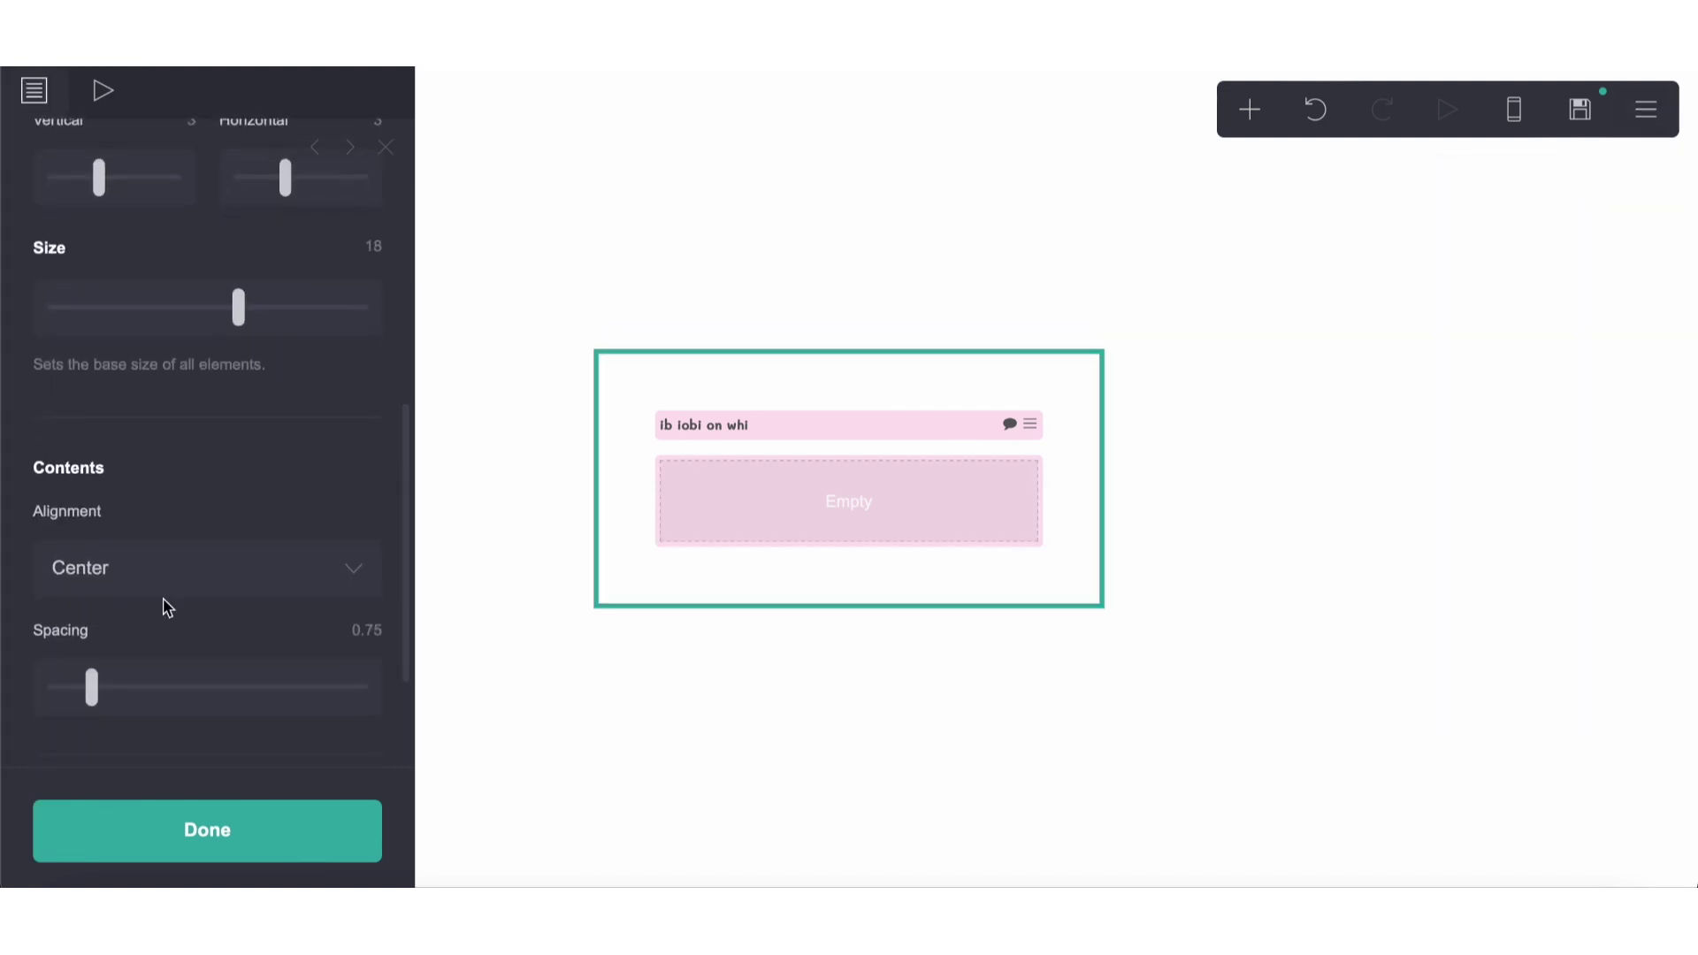
{"action": "left_click_drag", "start_coordinate": [92, 688], "coordinate": [67, 688]}
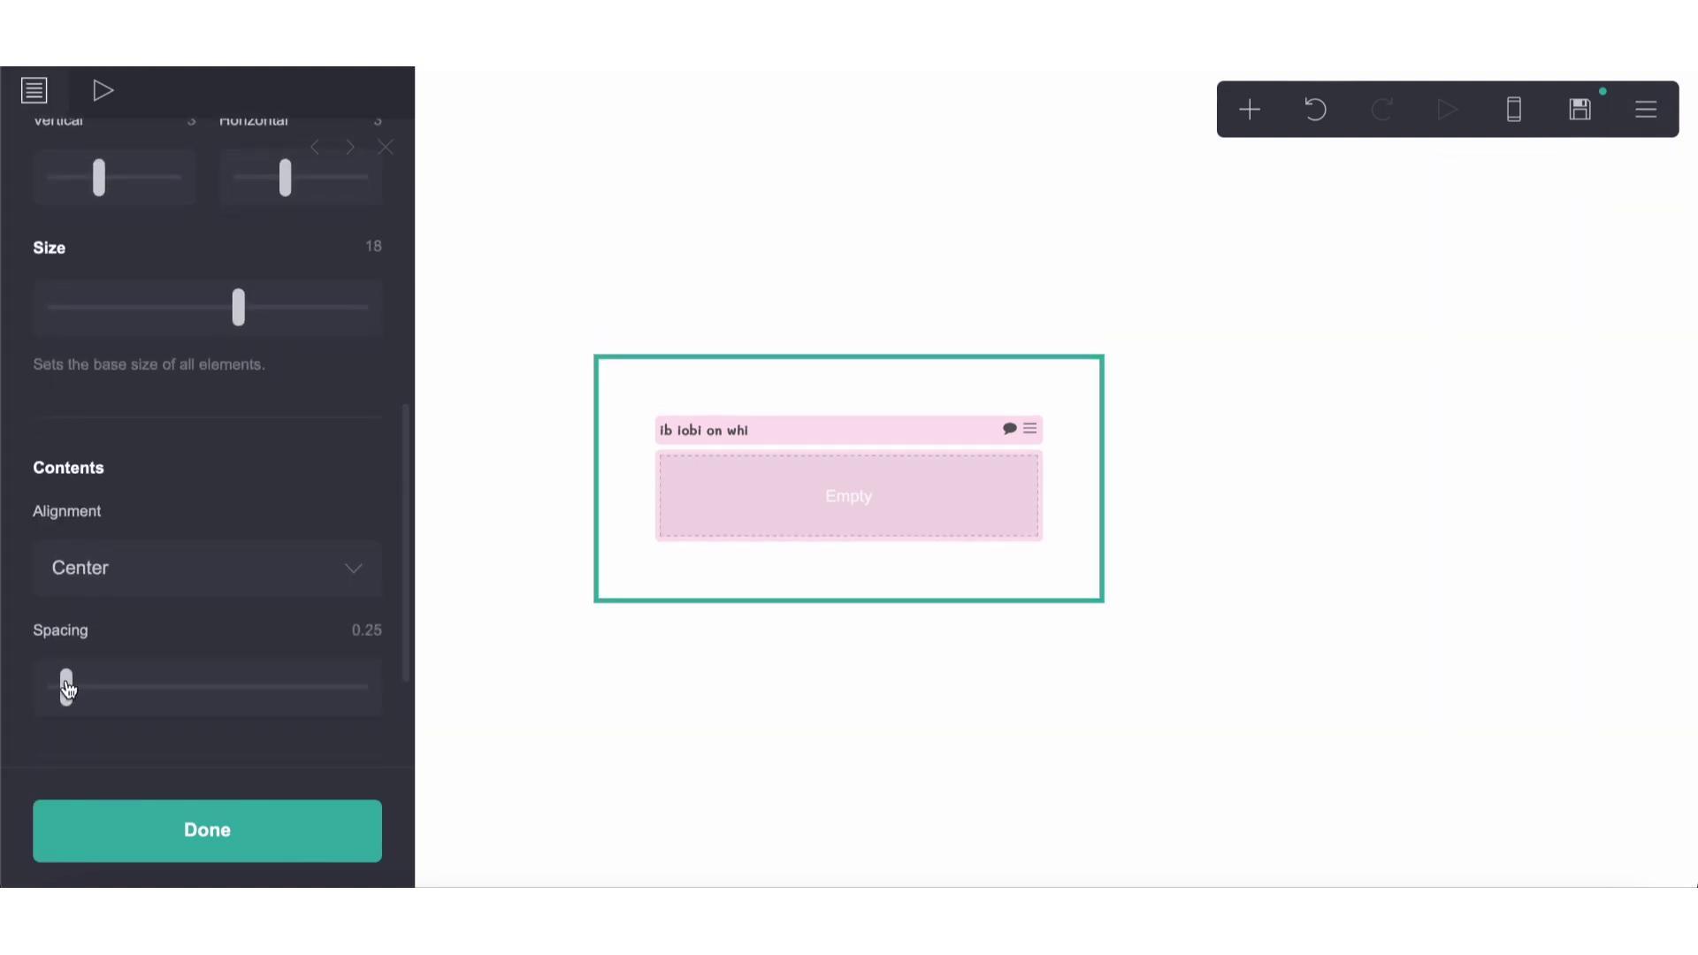
{"action": "left_click", "coordinate": [778, 477]}
{"action": "scroll", "coordinate": [125, 557], "scroll_direction": "down", "scroll_amount": 8}
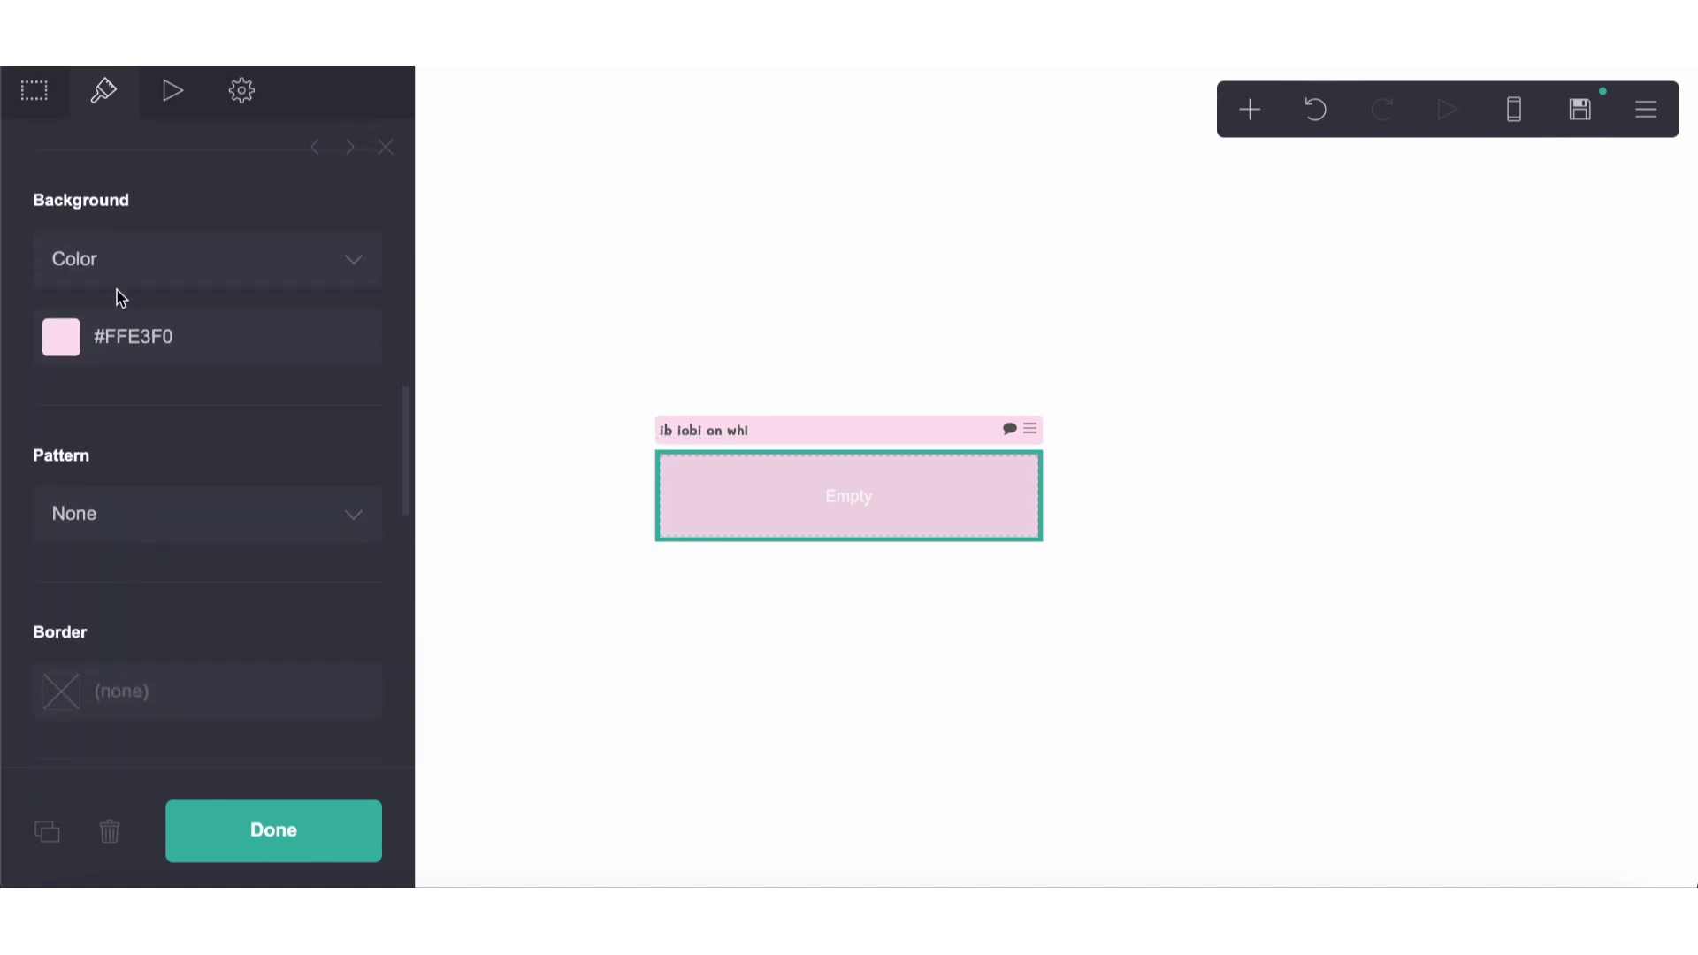
Step: Give the container a gradient background with stops #FFE3F0 and #000000
{"action": "left_click", "coordinate": [139, 347]}
{"action": "key", "text": "ctrl+c"}
{"action": "left_click", "coordinate": [163, 270]}
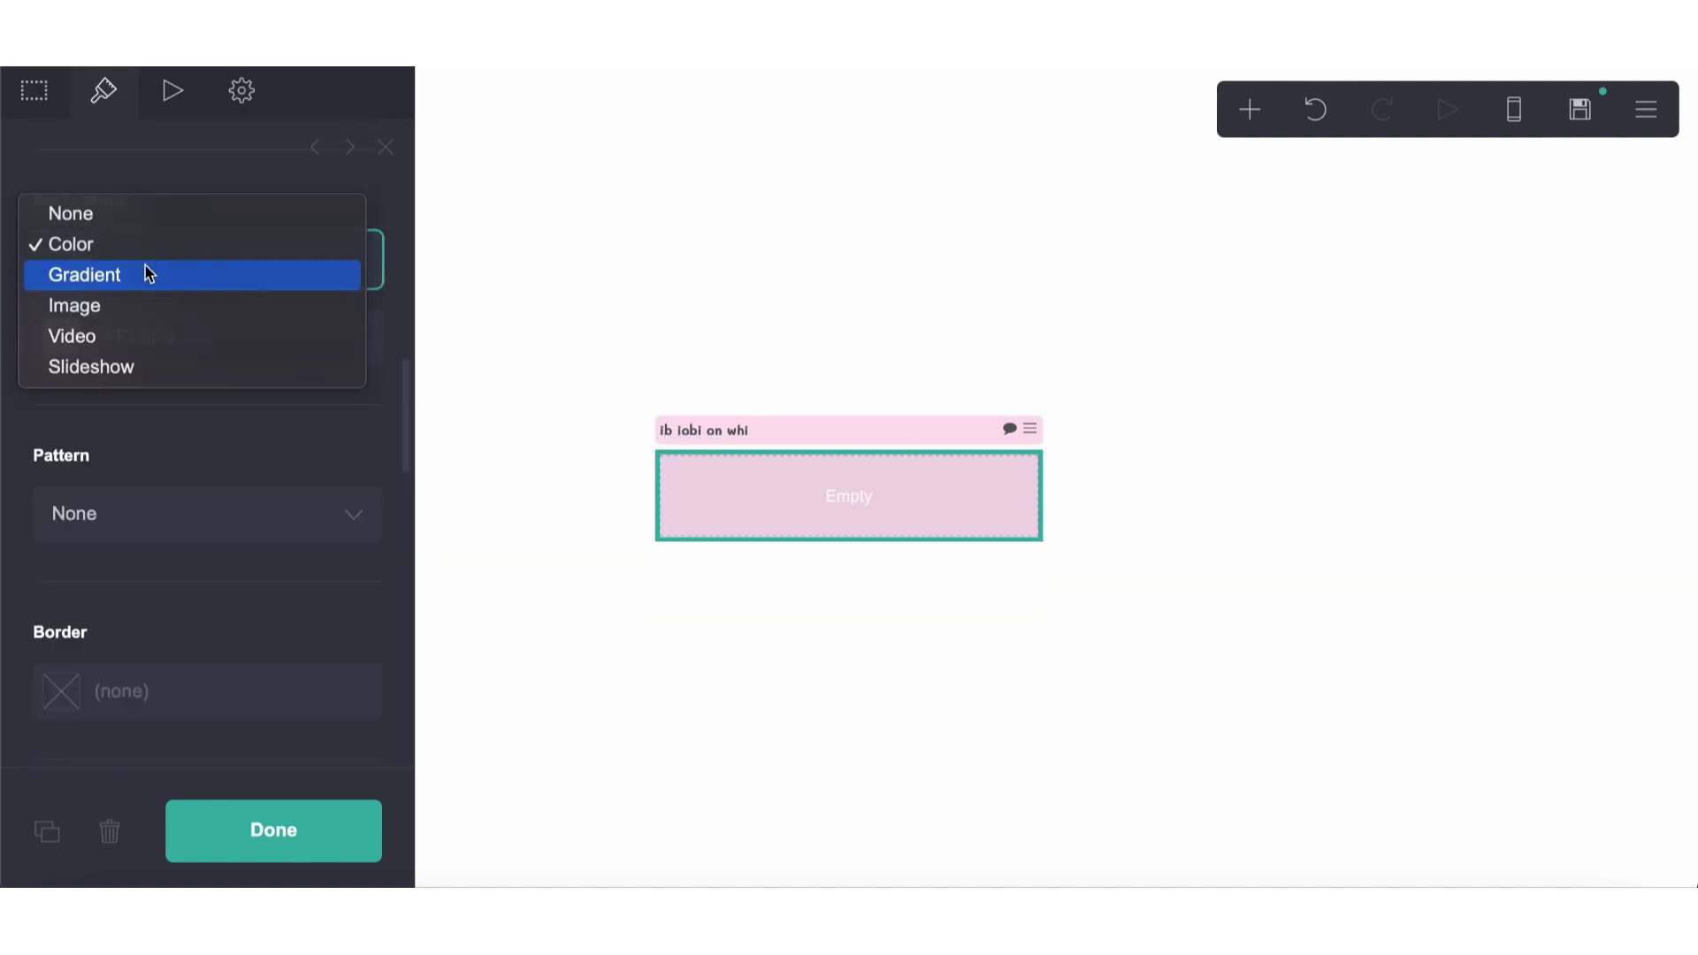
{"action": "left_click", "coordinate": [148, 274]}
{"action": "left_click", "coordinate": [141, 372]}
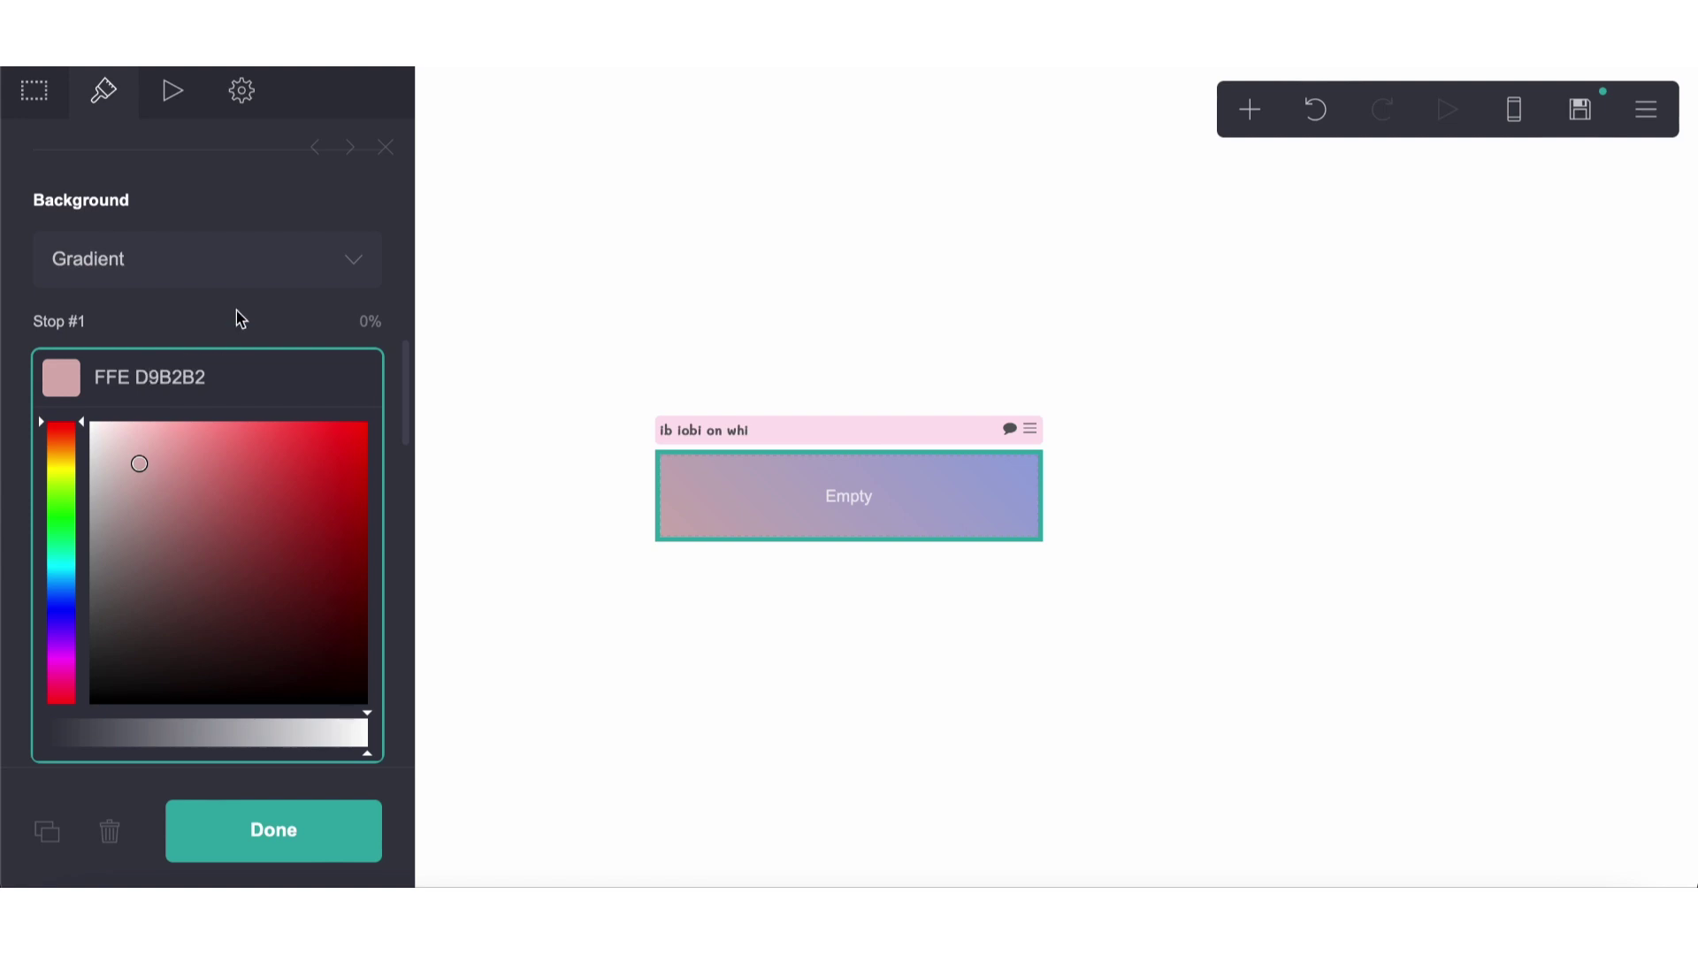
{"action": "key", "text": "ctrl+v"}
{"action": "key", "text": "Return"}
{"action": "left_click", "coordinate": [174, 485]}
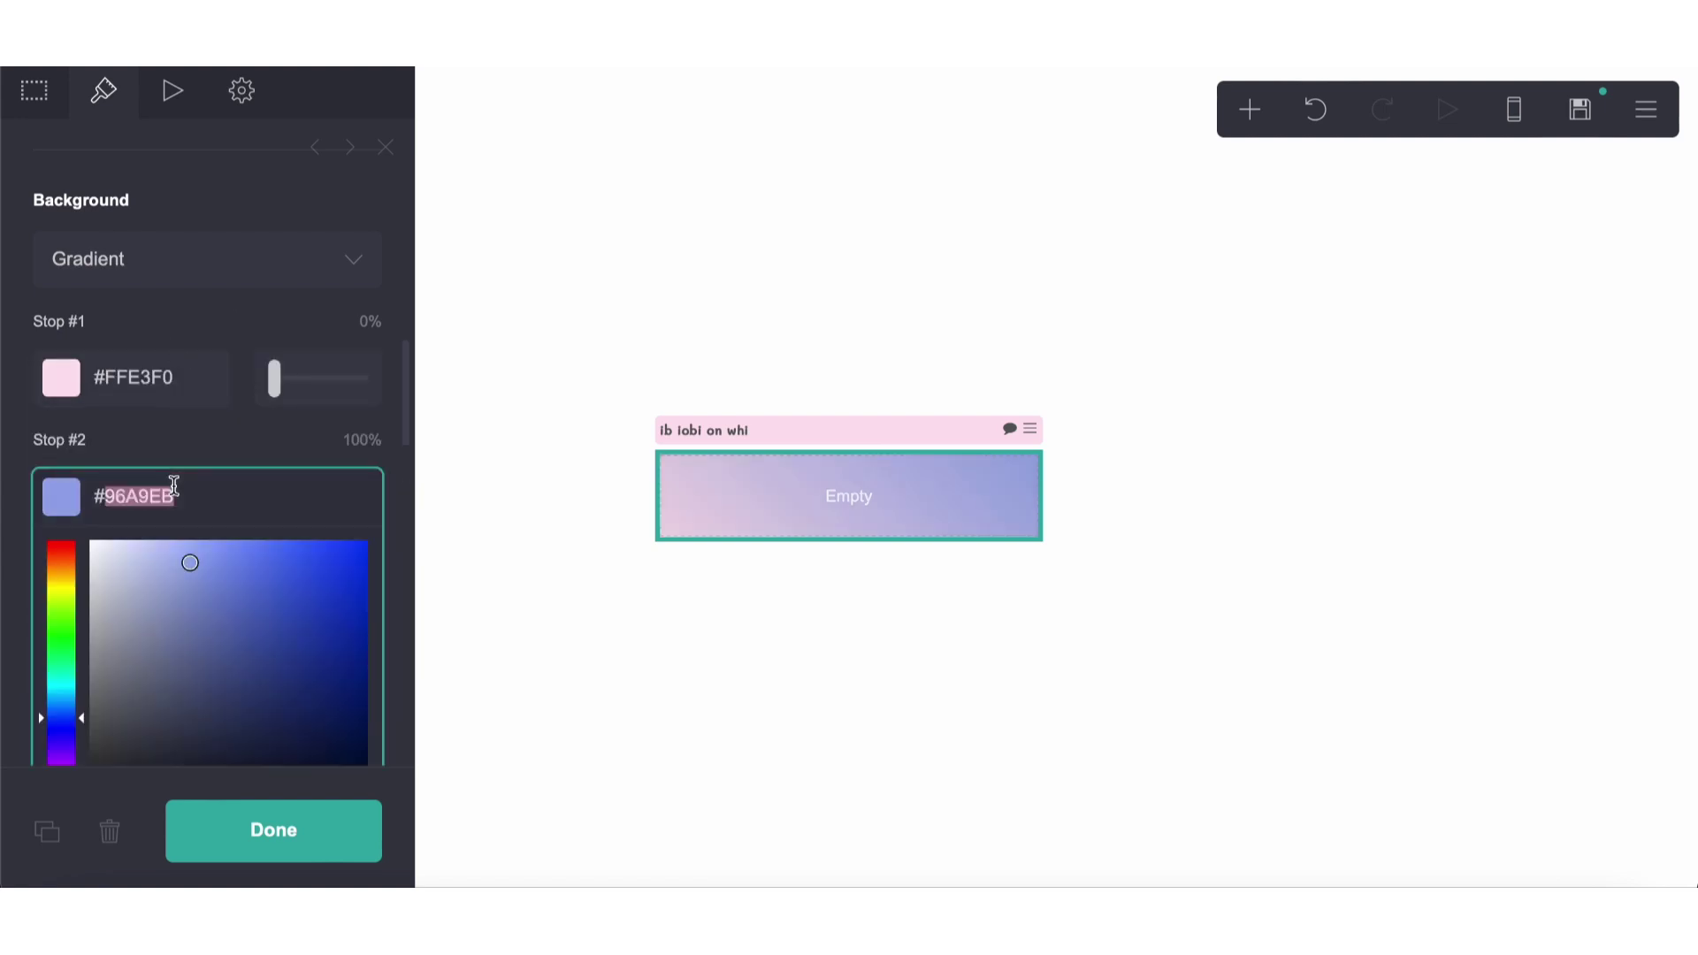
{"action": "scroll", "coordinate": [186, 637], "scroll_direction": "down", "scroll_amount": 3}
{"action": "type", "text": "000000"}
{"action": "key", "text": "Return"}
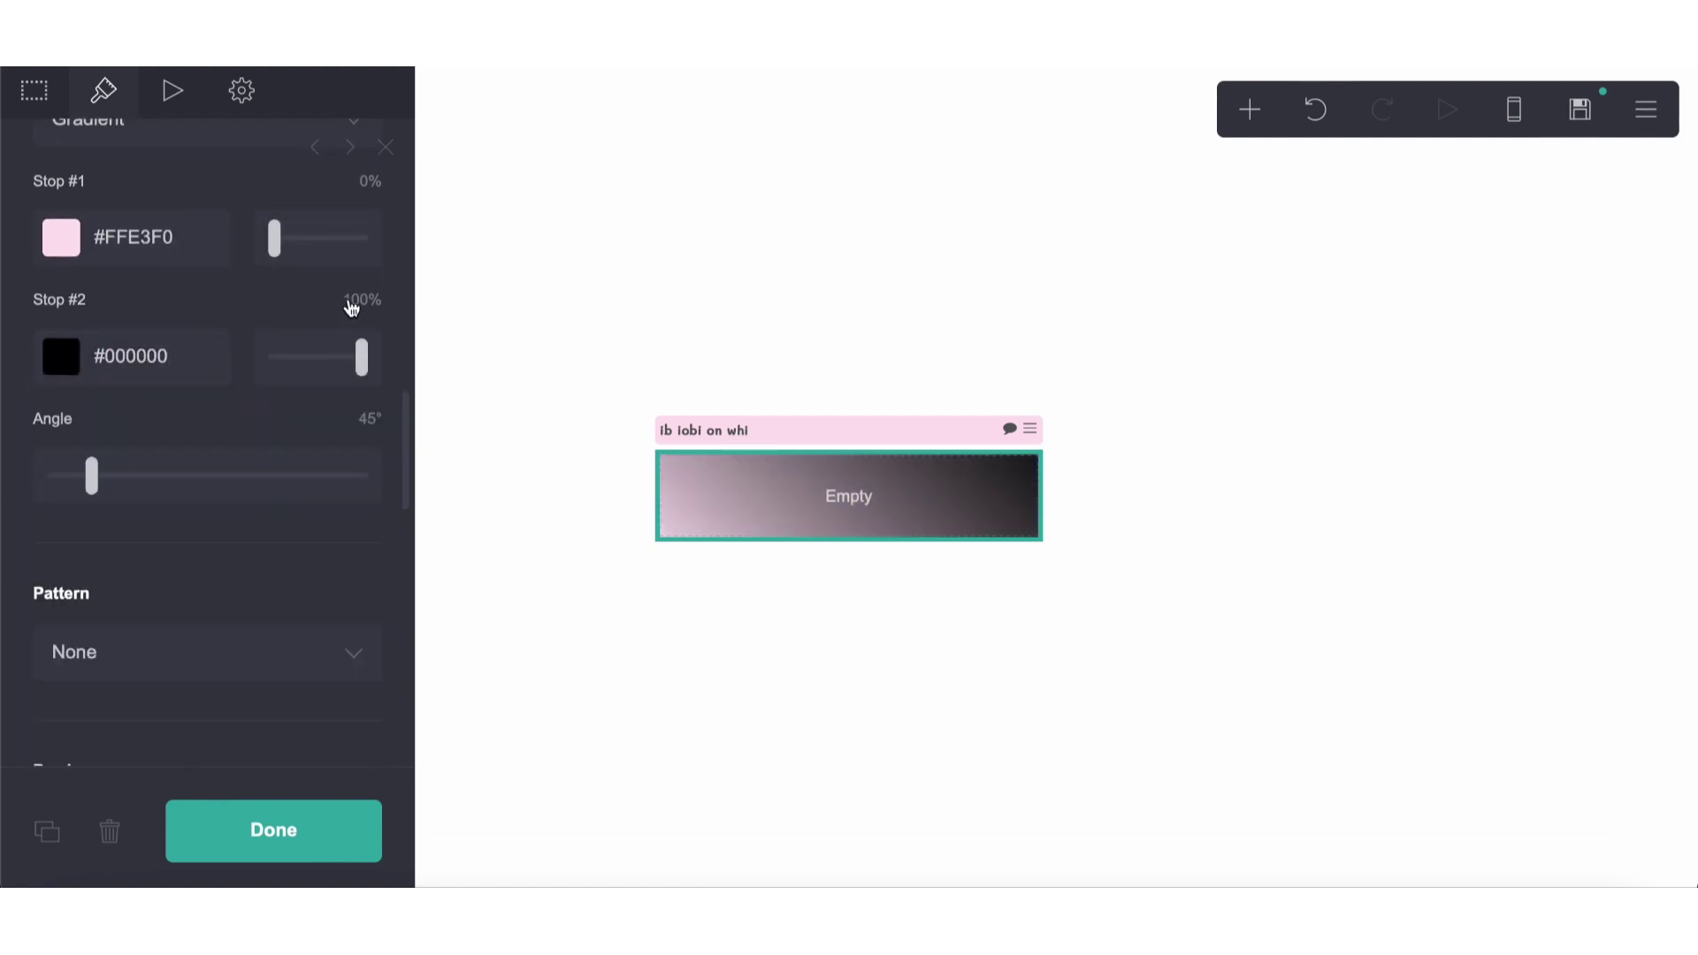
Step: Move the black stop to 0% and set the gradient angle to 270°
{"action": "left_click_drag", "start_coordinate": [363, 356], "coordinate": [182, 336]}
{"action": "mouse_move", "coordinate": [276, 256]}
{"action": "left_mouse_down"}
{"action": "mouse_move", "coordinate": [325, 260]}
{"action": "mouse_move", "coordinate": [302, 256]}
{"action": "left_mouse_up"}
{"action": "left_click", "coordinate": [366, 419]}
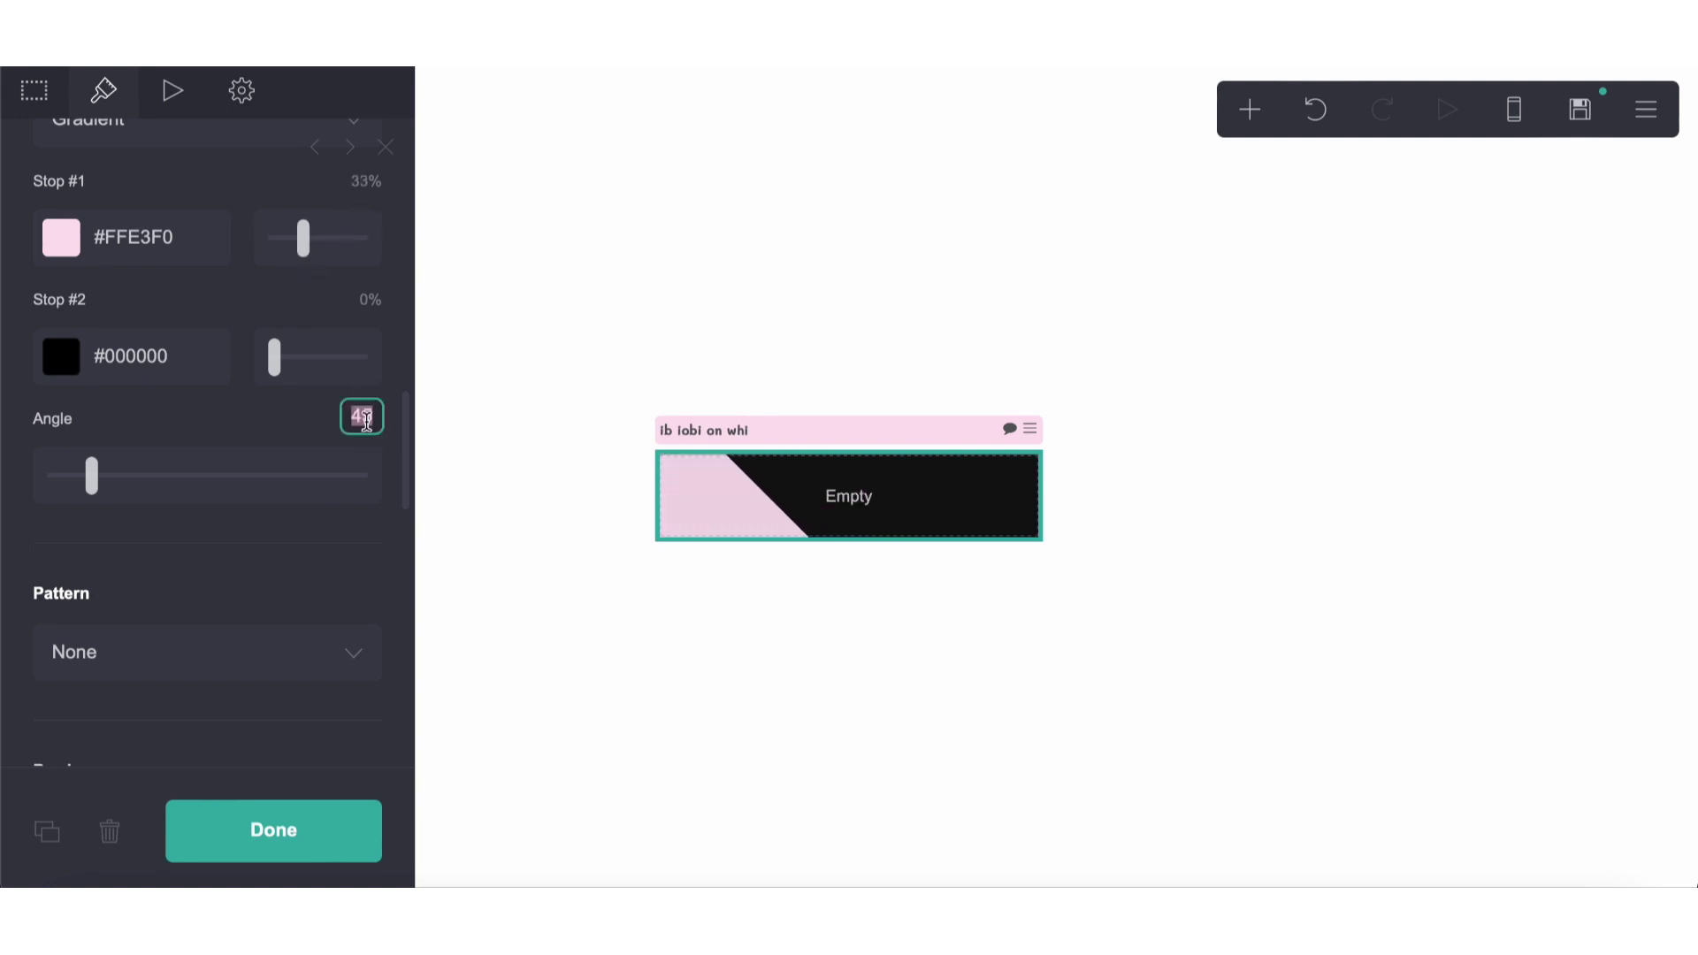
{"action": "type", "text": "270"}
{"action": "key", "text": "Return"}
Step: Position the pink gradient stop at 75% for a hard black-and-pink split
{"action": "scroll", "coordinate": [377, 383], "scroll_direction": "down", "scroll_amount": 1}
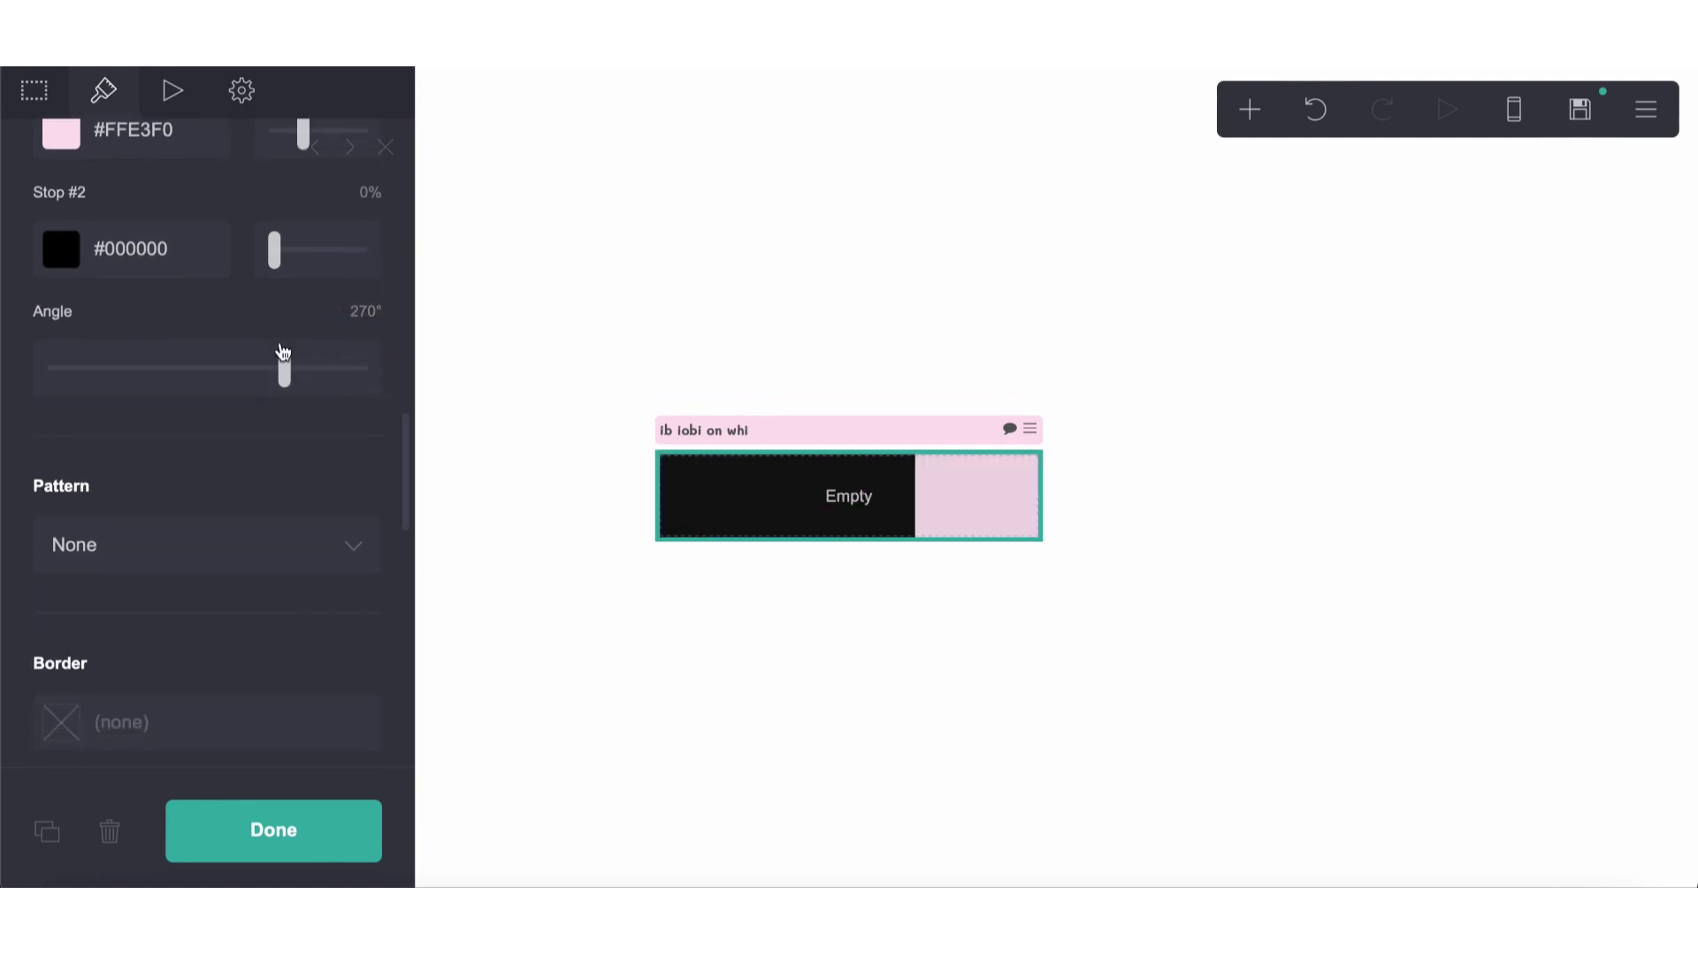
{"action": "scroll", "coordinate": [283, 352], "scroll_direction": "up", "scroll_amount": 2}
{"action": "left_click", "coordinate": [354, 318]}
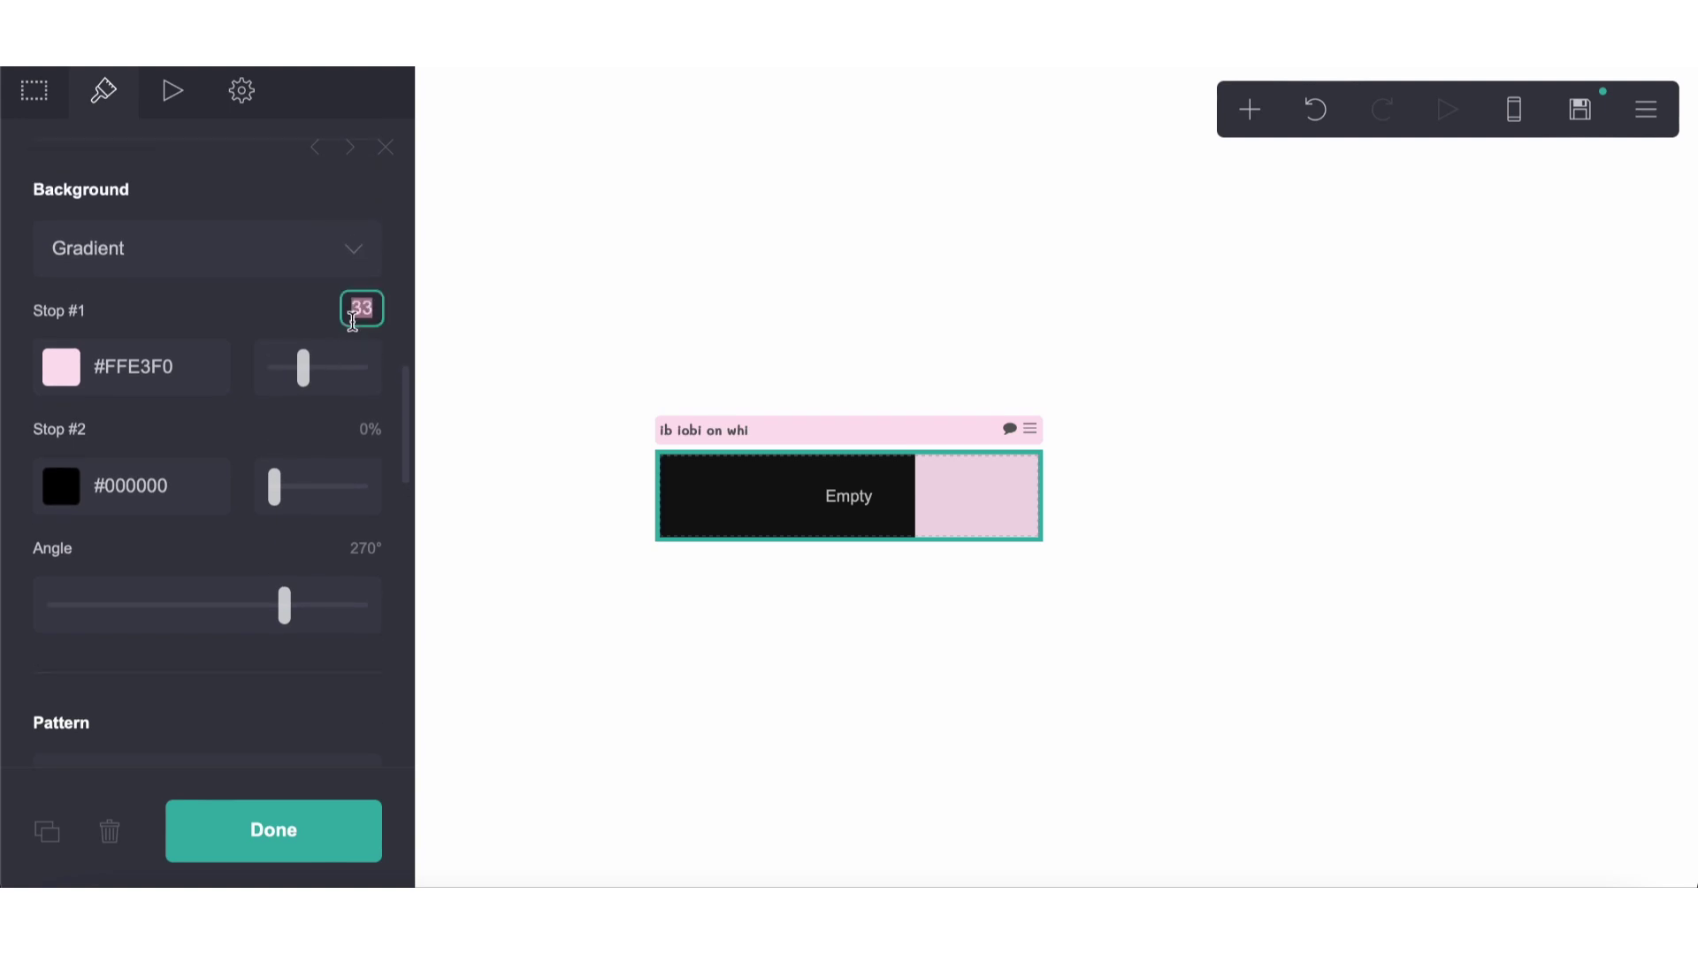
{"action": "type", "text": "66"}
{"action": "key", "text": "Return"}
{"action": "left_click", "coordinate": [361, 312]}
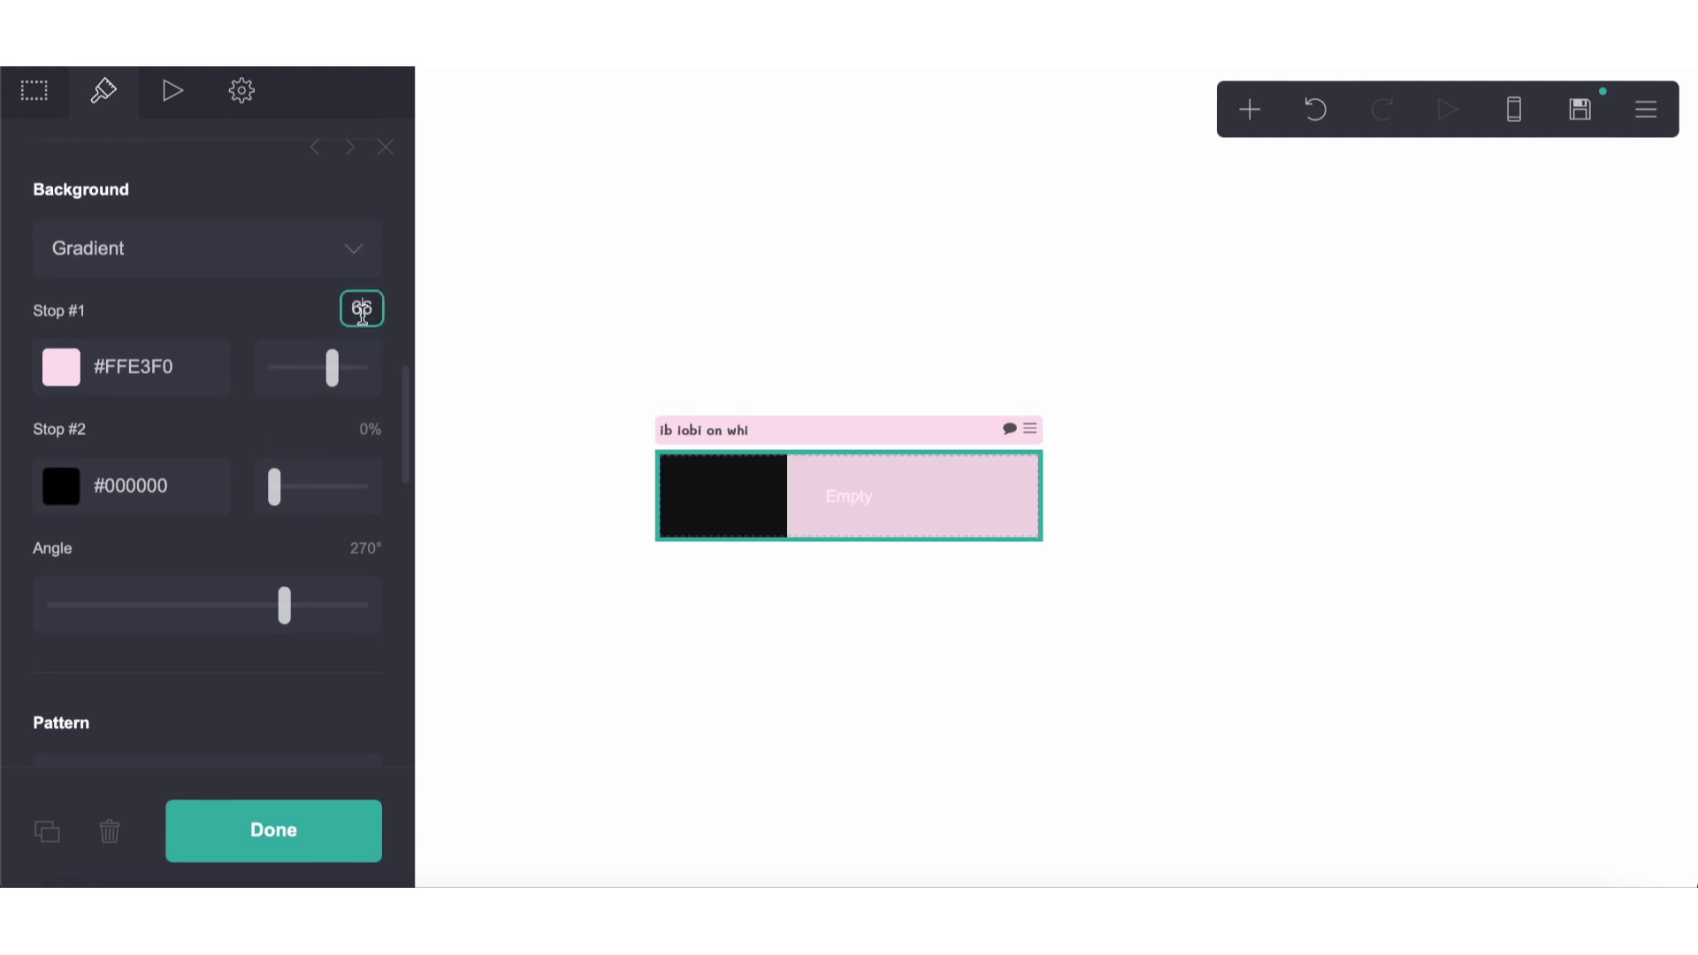
{"action": "type", "text": "75"}
{"action": "key", "text": "Return"}
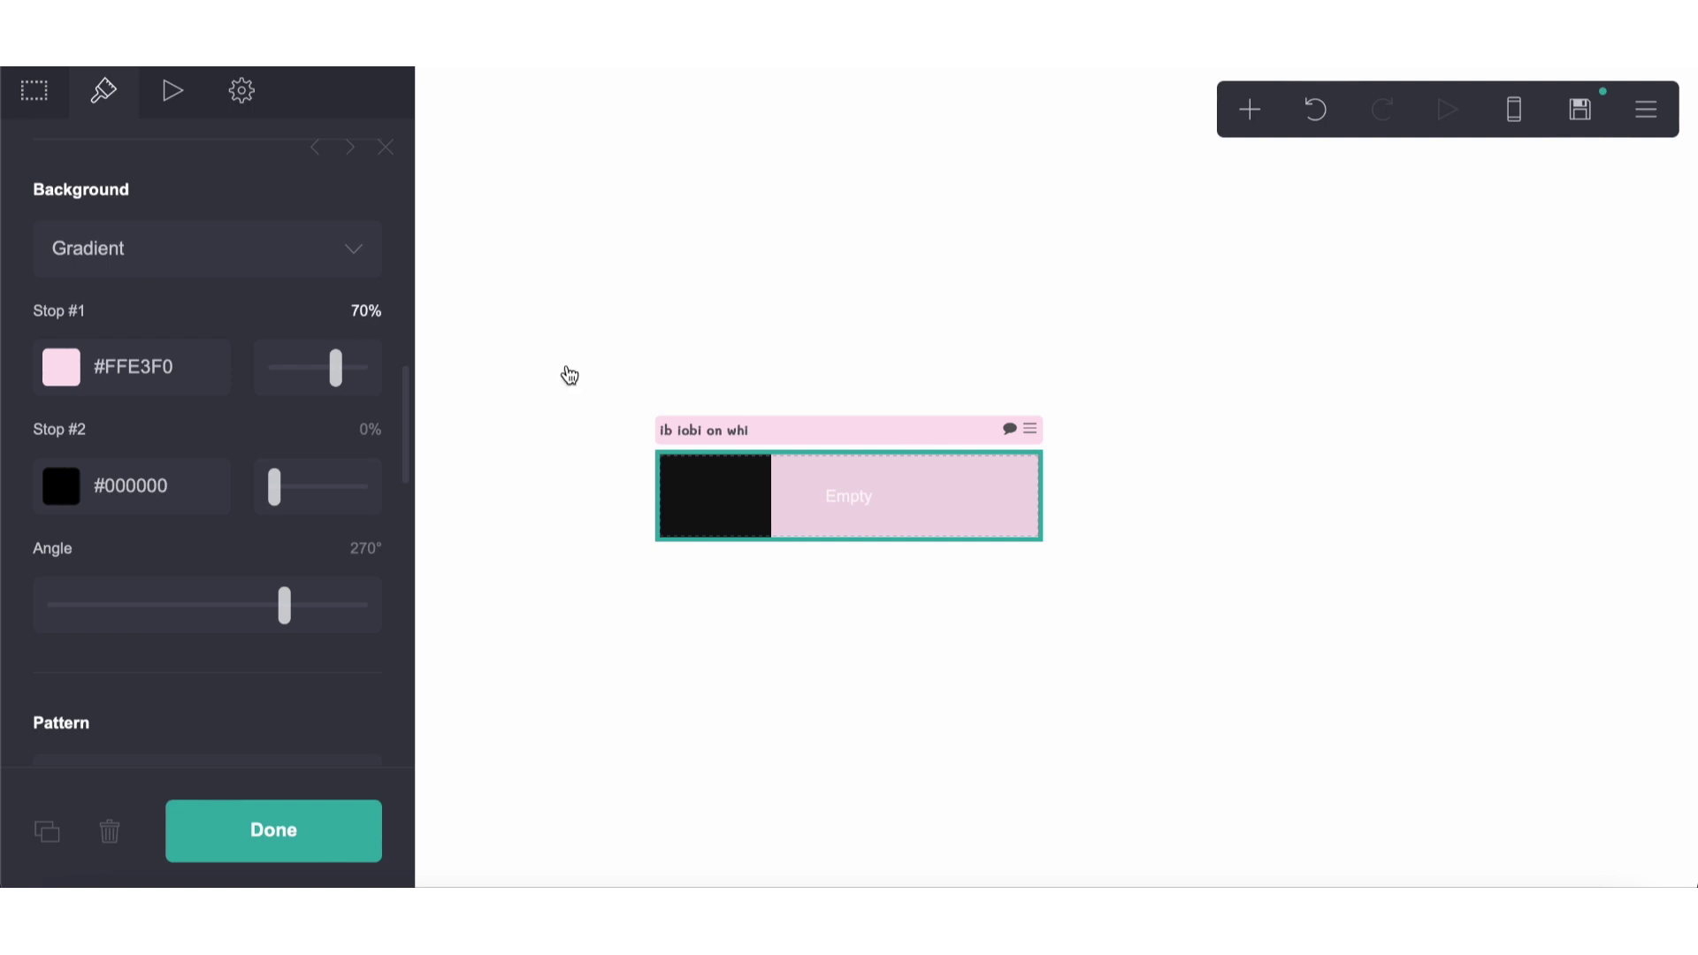
{"action": "left_click", "coordinate": [66, 113]}
{"action": "left_click", "coordinate": [119, 323]}
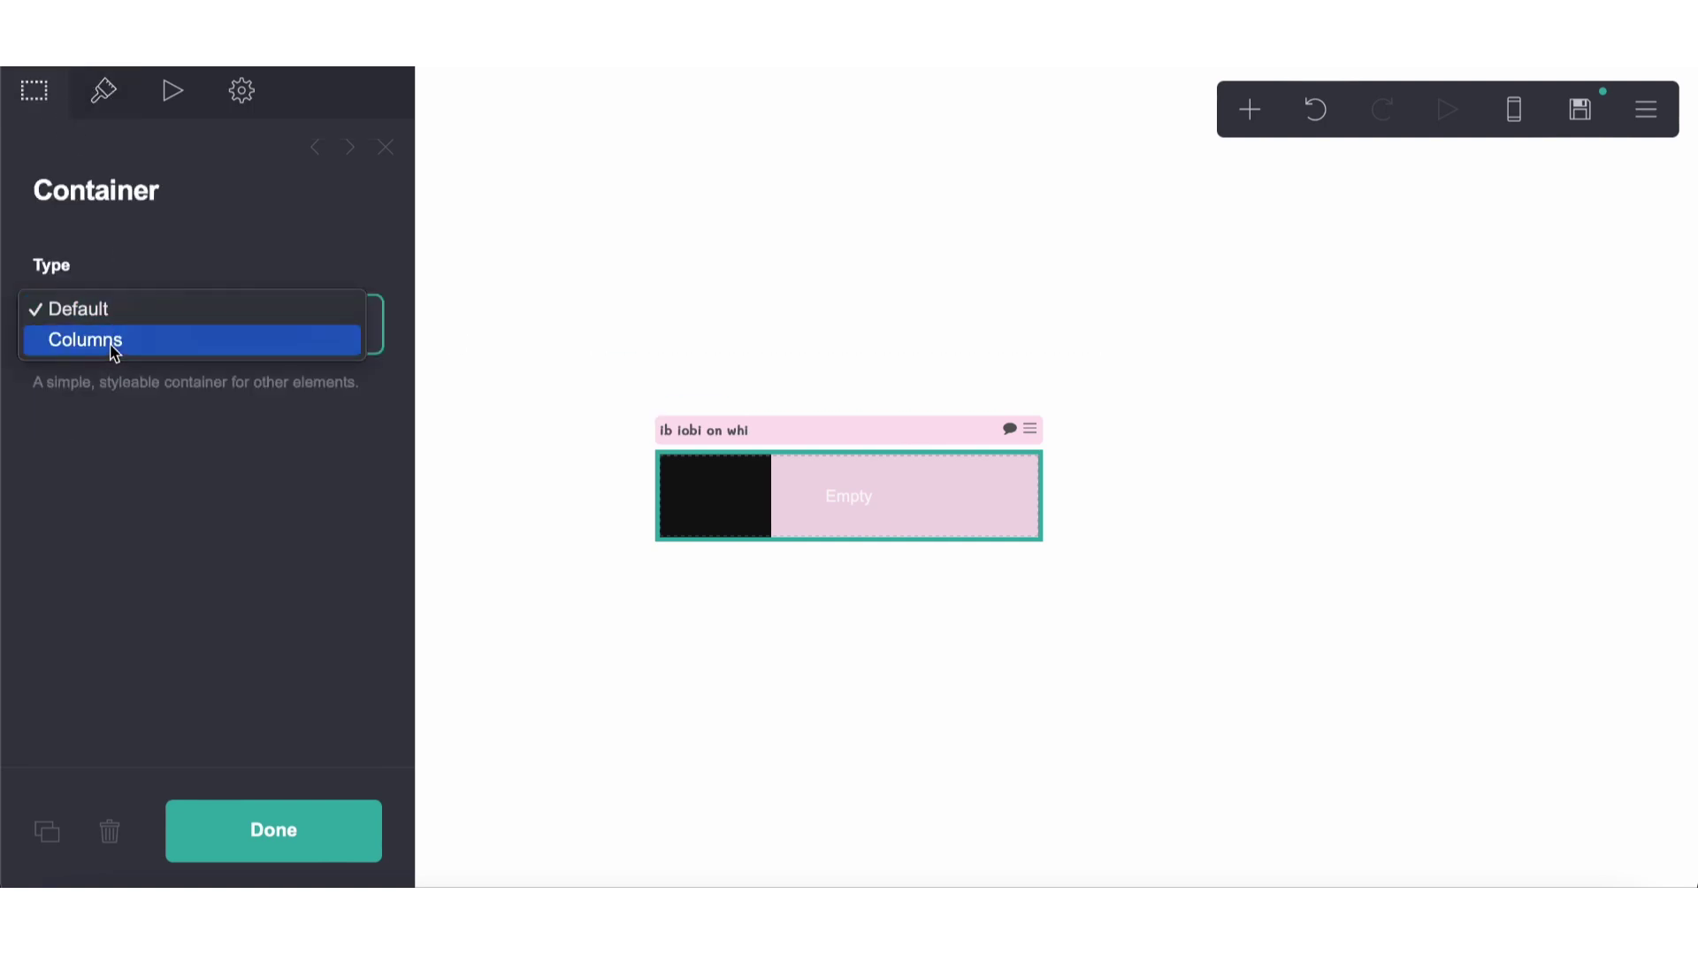
Step: Split the card container into columns and set the column width to 70
{"action": "left_click", "coordinate": [115, 344]}
{"action": "left_click", "coordinate": [104, 93]}
{"action": "left_click", "coordinate": [34, 90]}
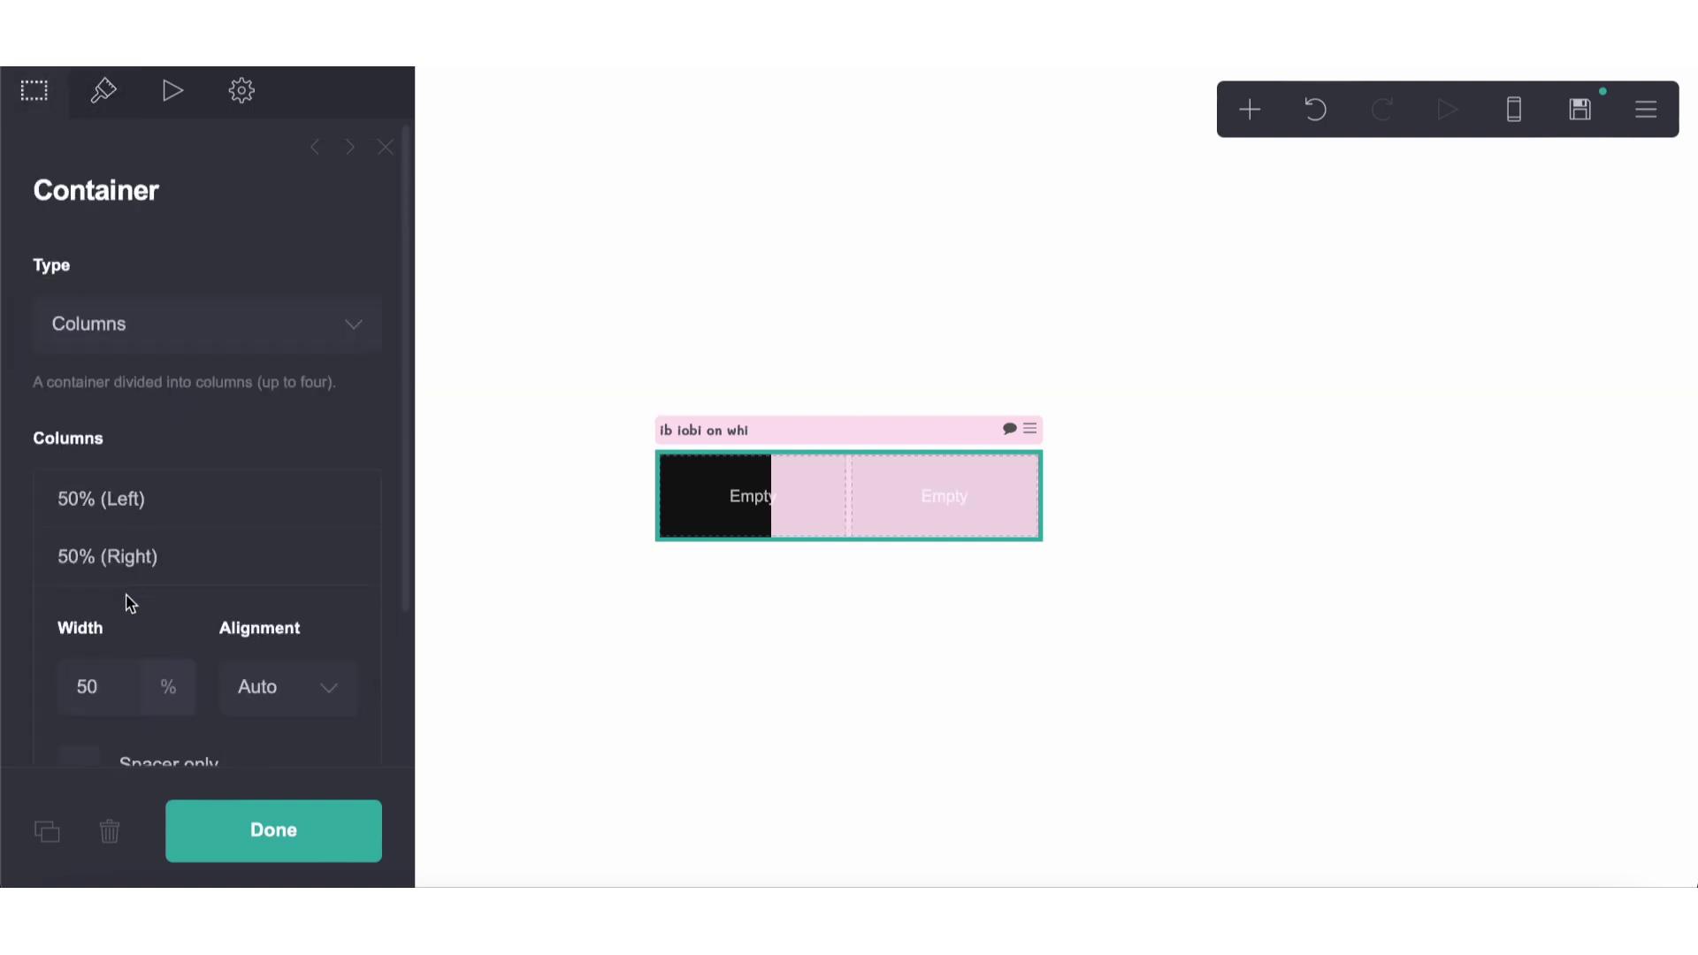
{"action": "left_click", "coordinate": [118, 696]}
{"action": "type", "text": "70"}
{"action": "left_click", "coordinate": [631, 771]}
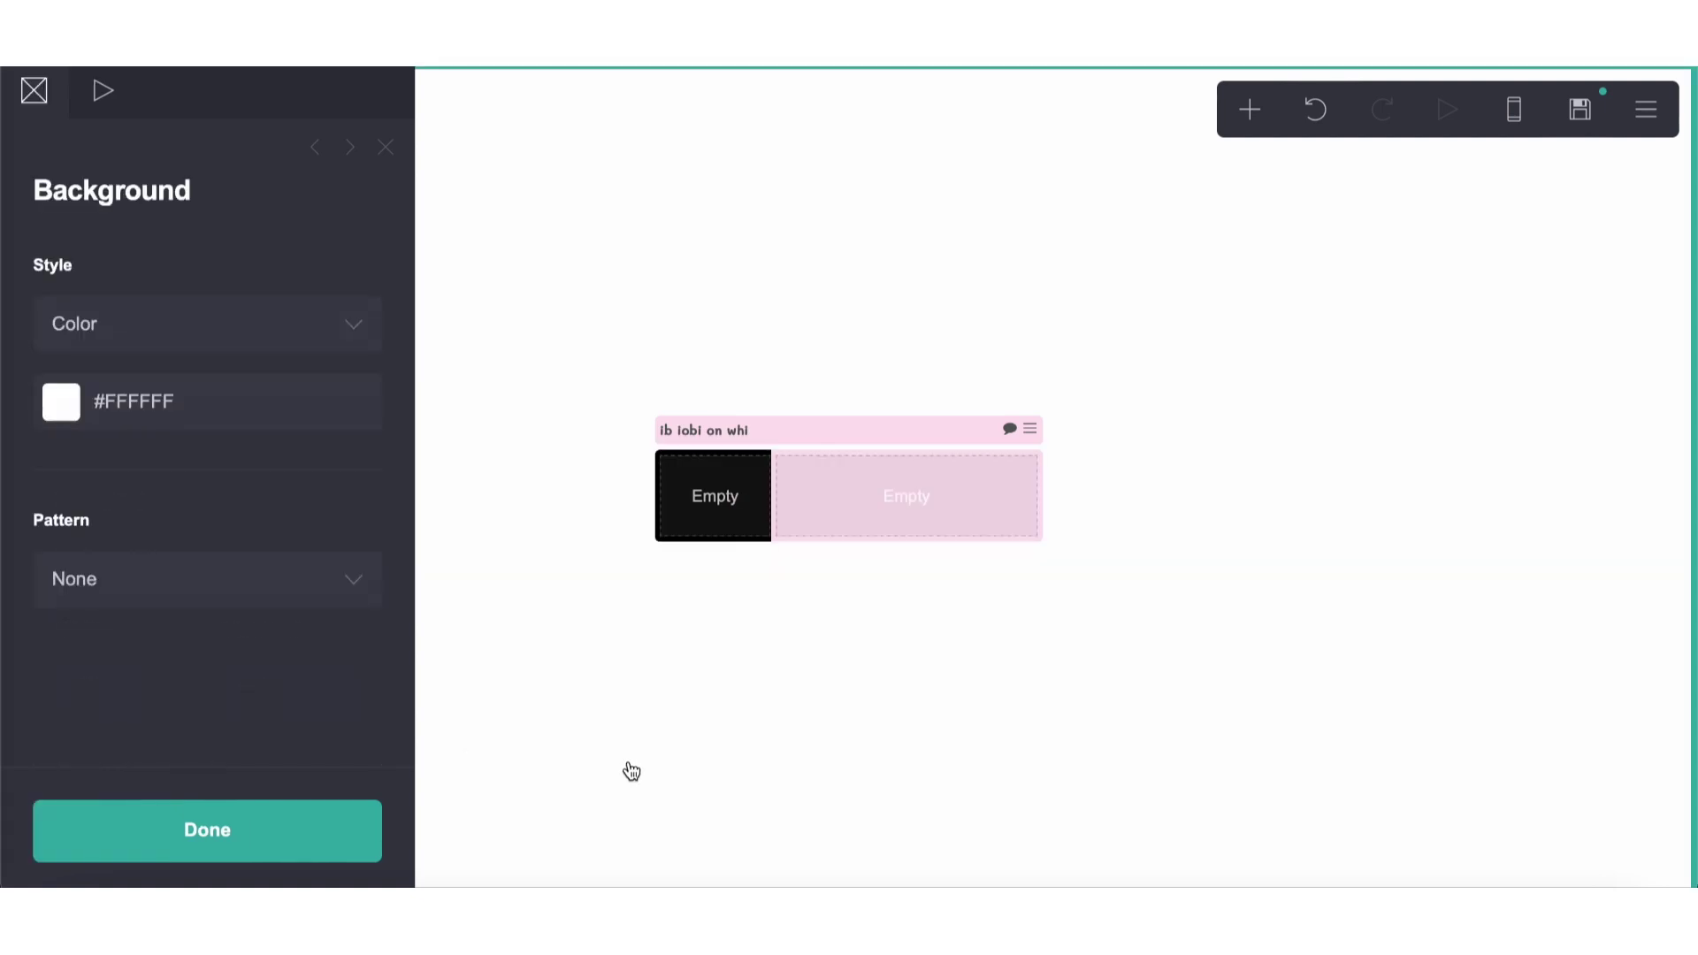
Step: Find the Gutters setting in the two-column container's Appearance panel
{"action": "left_click", "coordinate": [746, 534]}
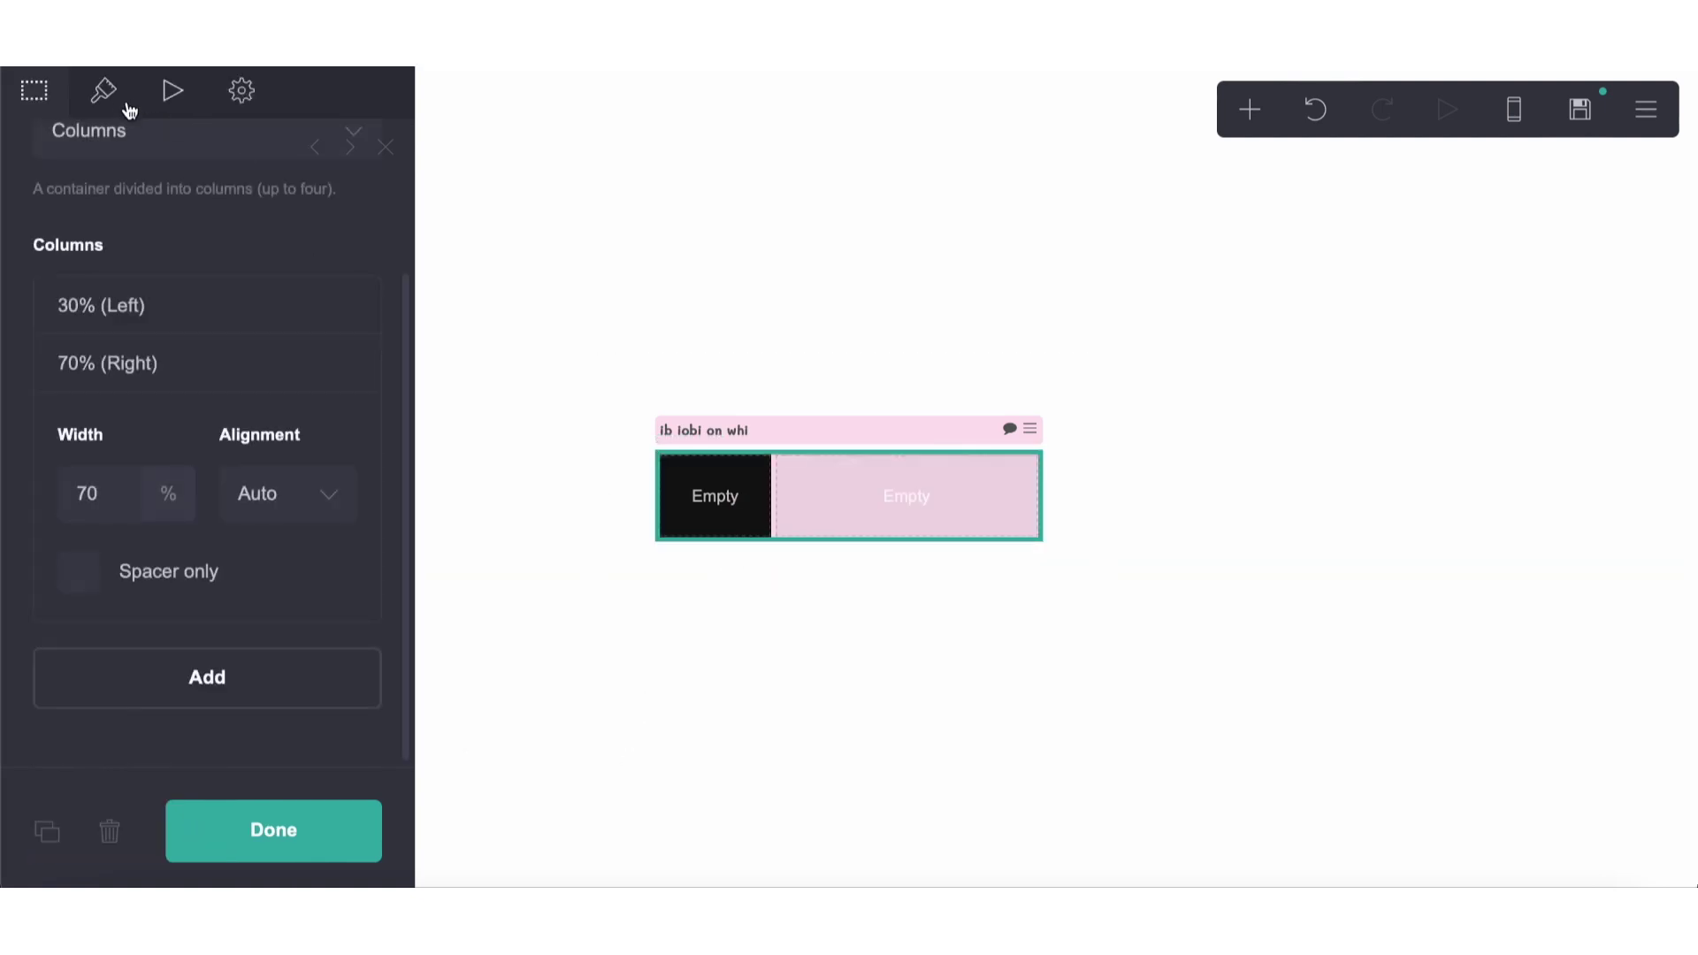
{"action": "left_click", "coordinate": [103, 90]}
{"action": "scroll", "coordinate": [353, 698], "scroll_direction": "up", "scroll_amount": 2}
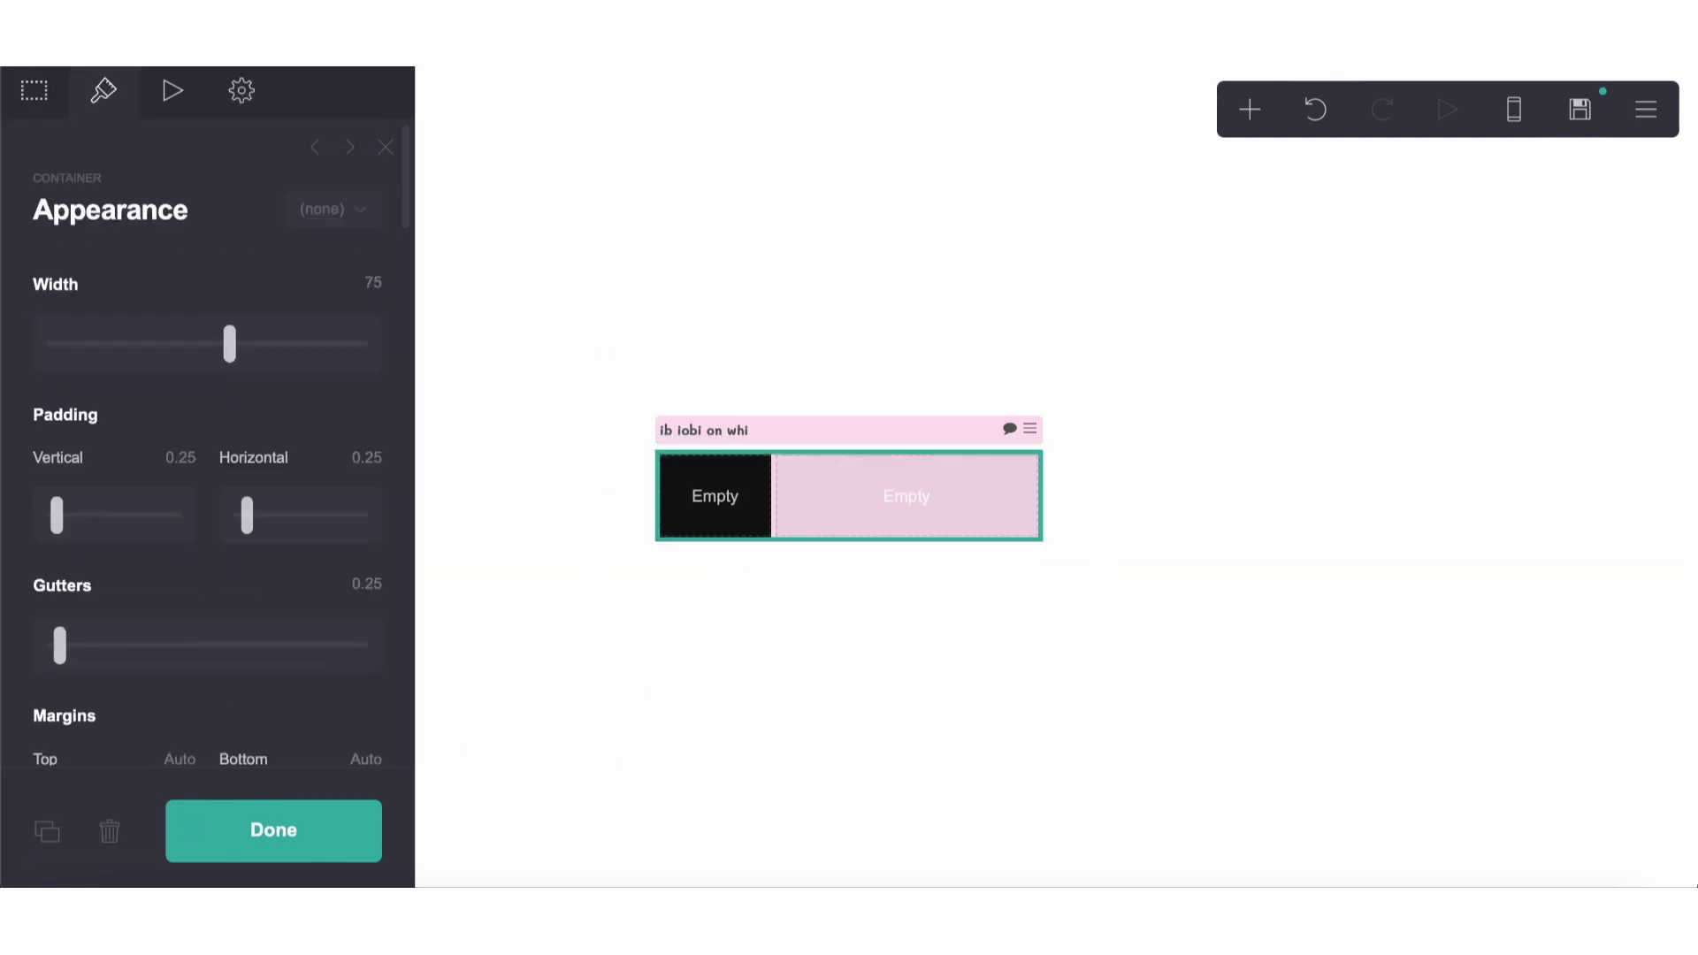
{"action": "left_click", "coordinate": [809, 683]}
{"action": "left_click", "coordinate": [765, 542]}
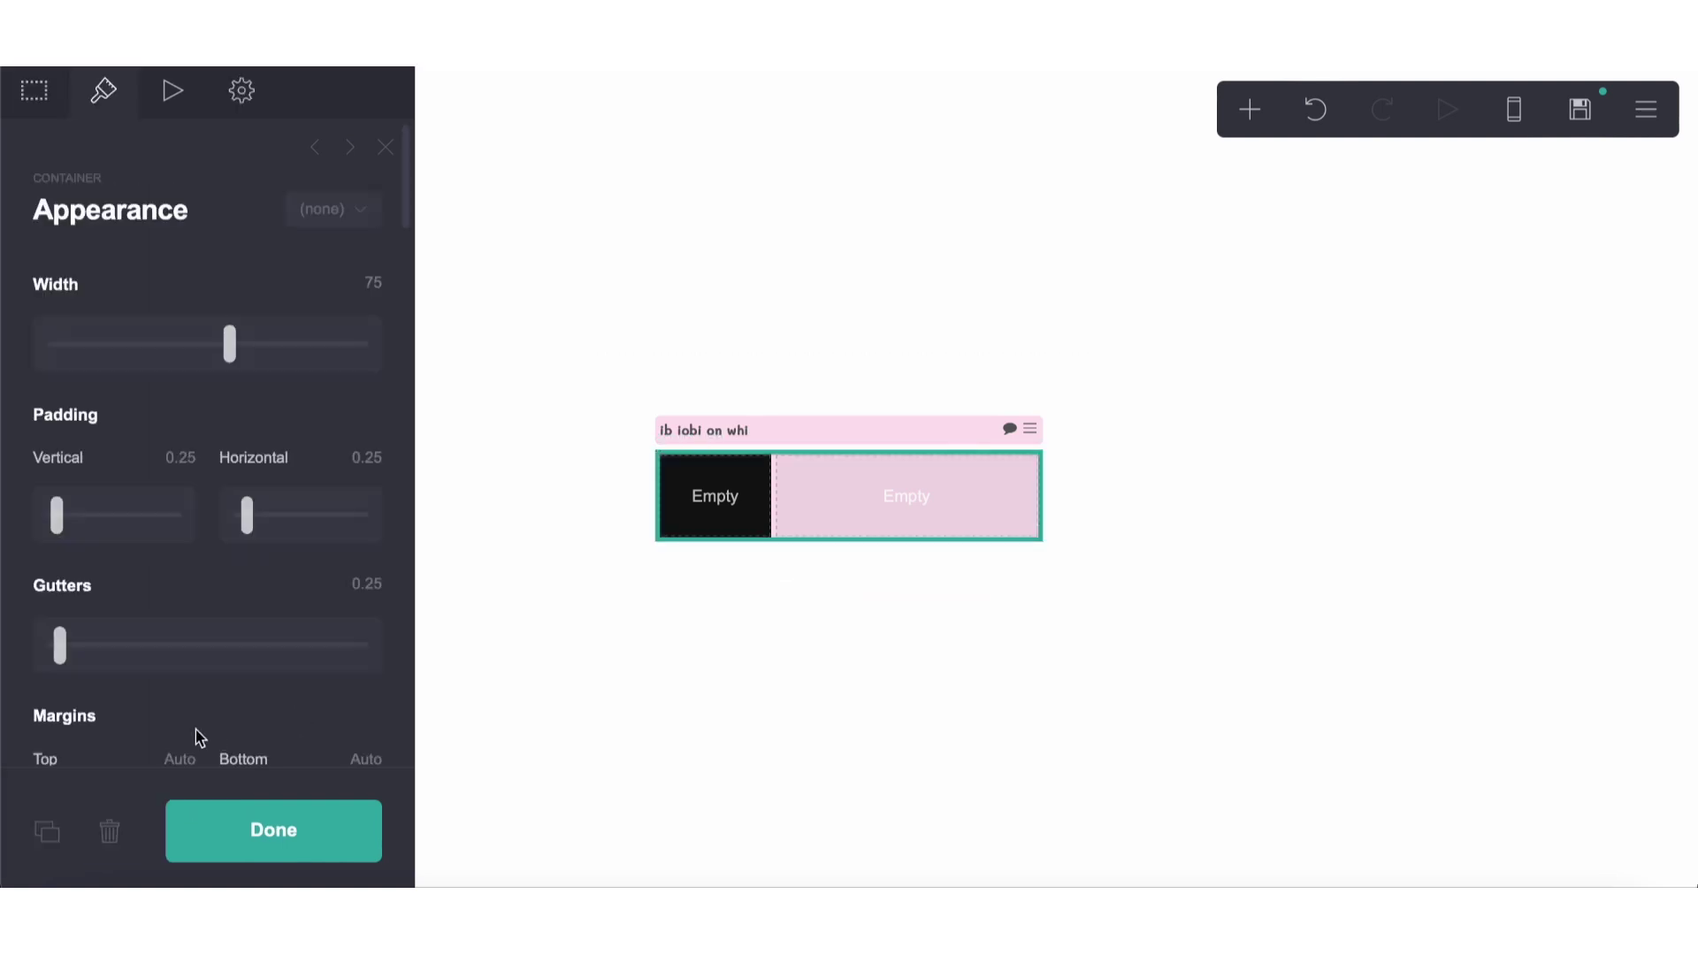
{"action": "left_click", "coordinate": [335, 583]}
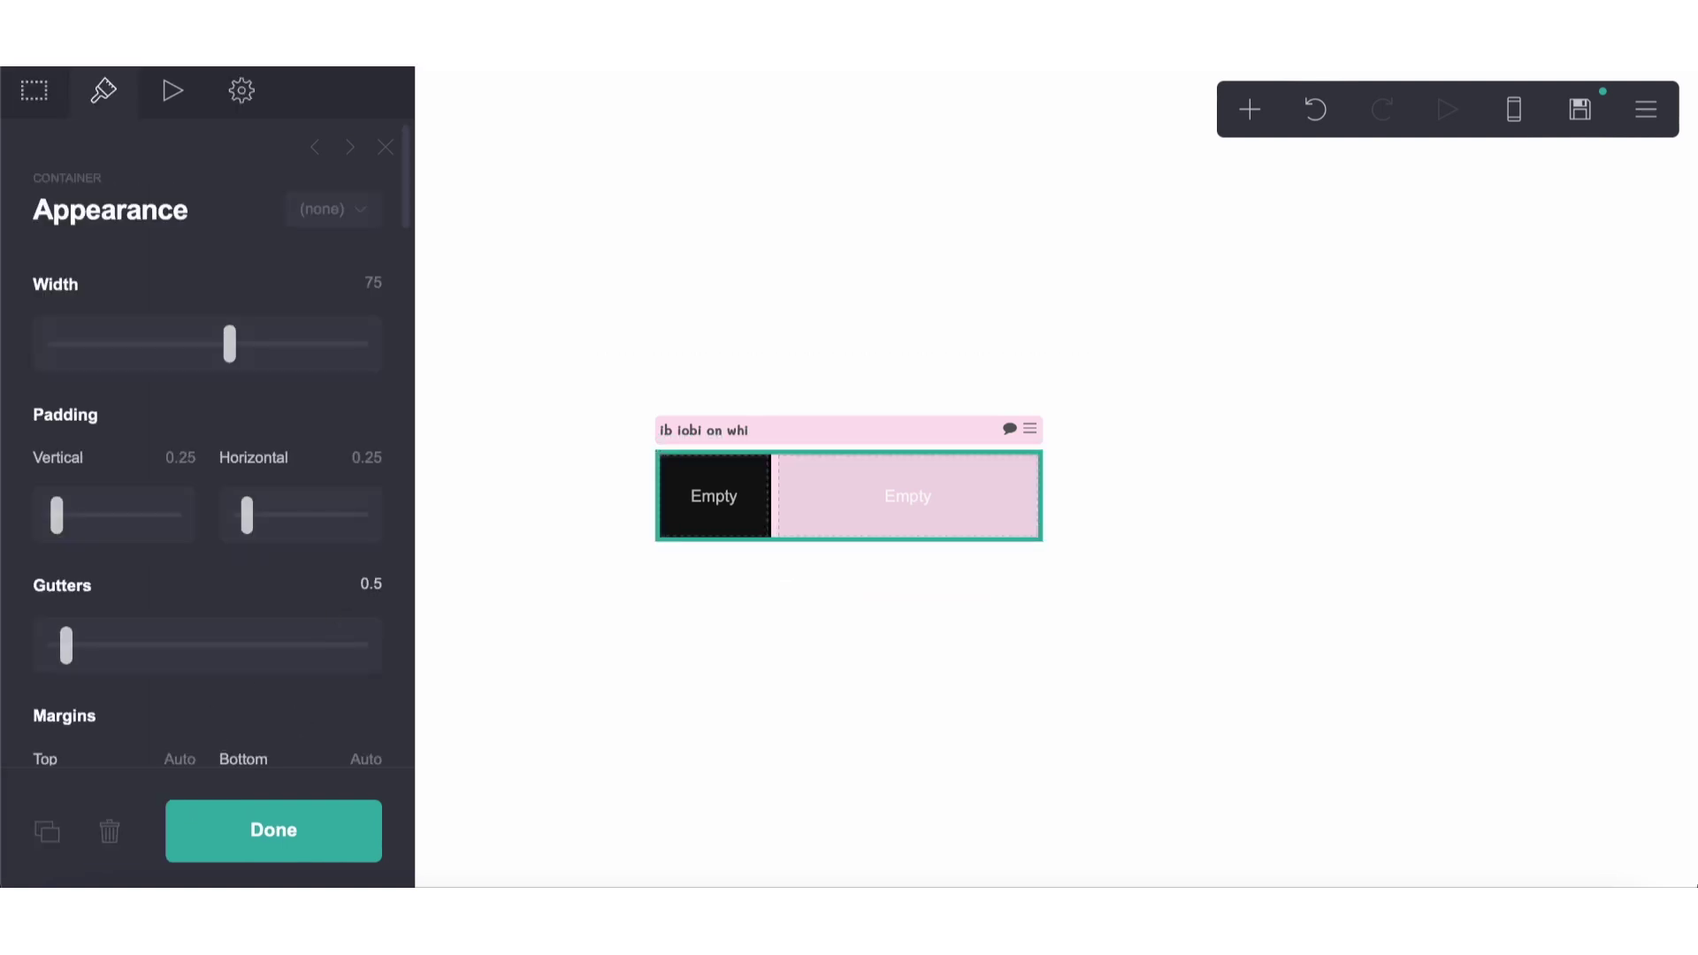
{"action": "left_click", "coordinate": [762, 647]}
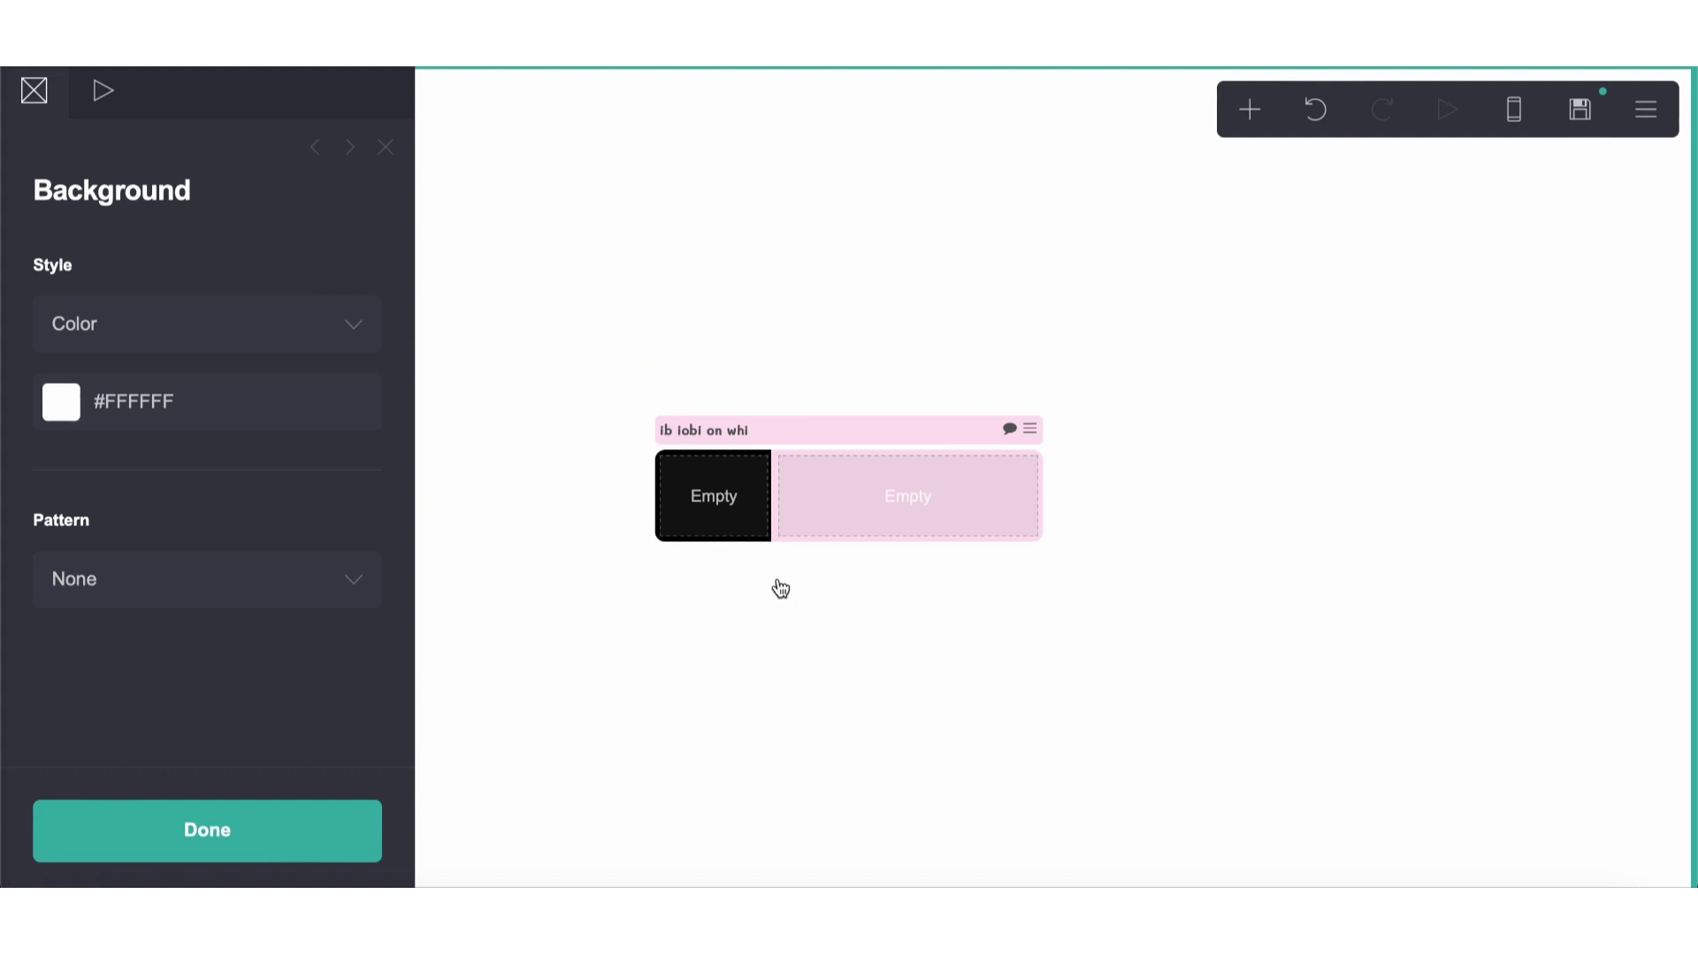
{"action": "left_click", "coordinate": [768, 541]}
{"action": "scroll", "coordinate": [159, 672], "scroll_direction": "down", "scroll_amount": 2}
{"action": "scroll", "coordinate": [72, 567], "scroll_direction": "down", "scroll_amount": 2}
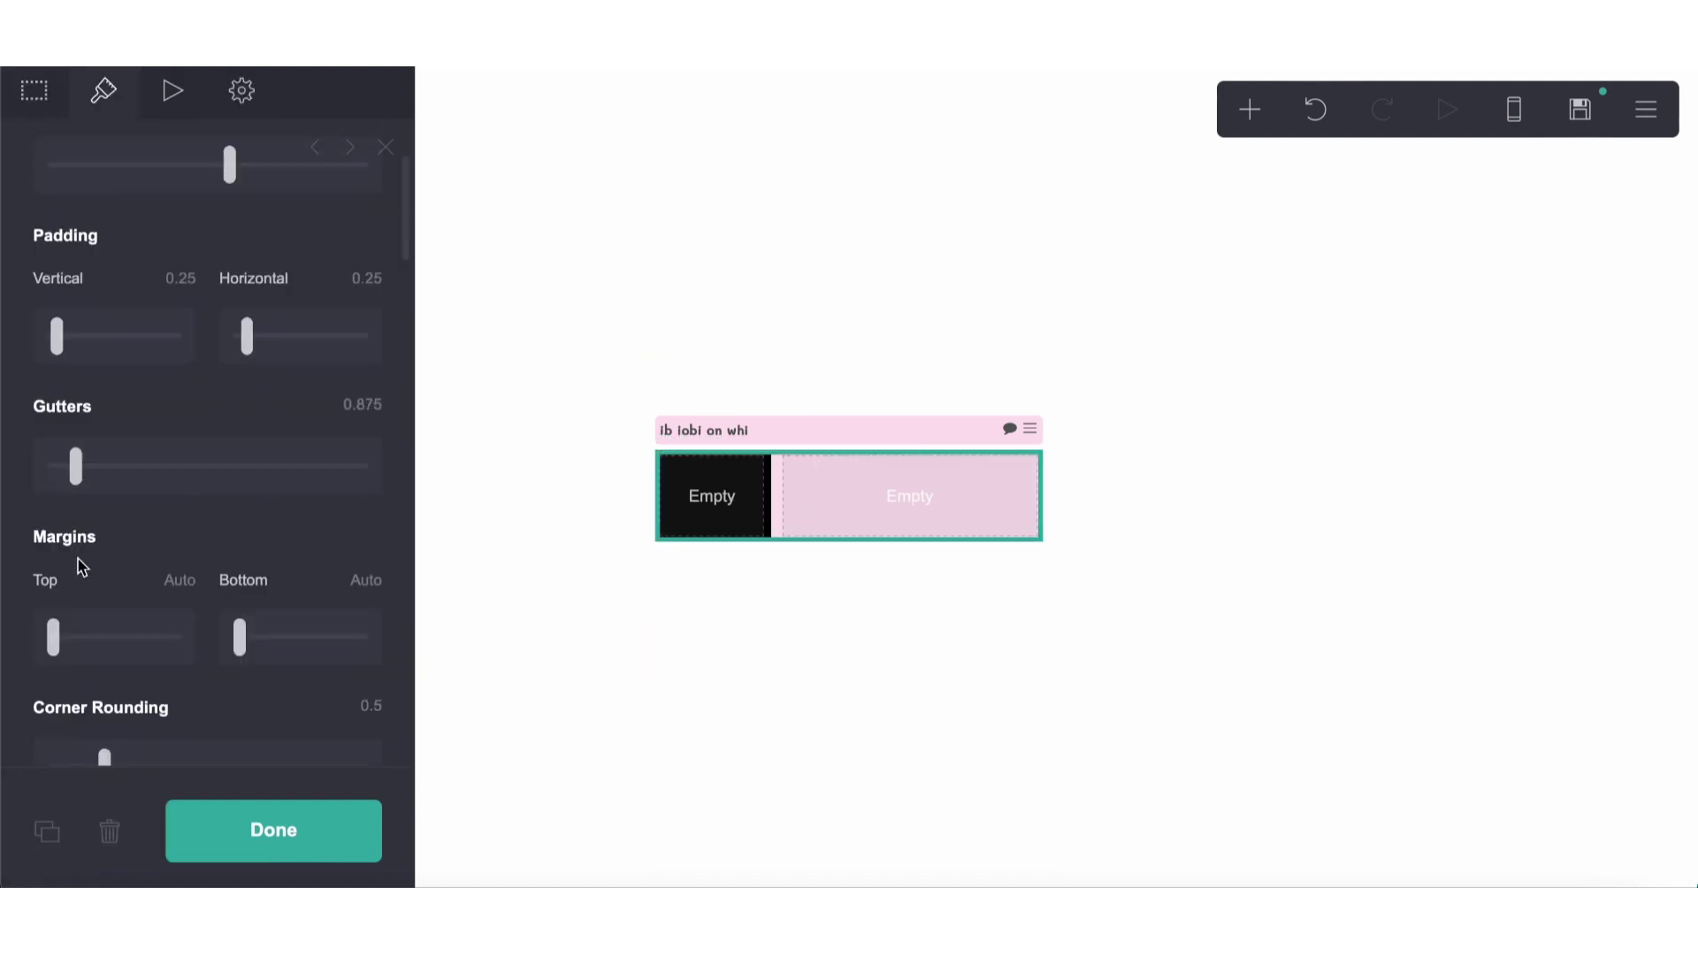
Step: Enter a gutter of 2, then adjust the Gutters slider to about 0.625
{"action": "left_click", "coordinate": [749, 722]}
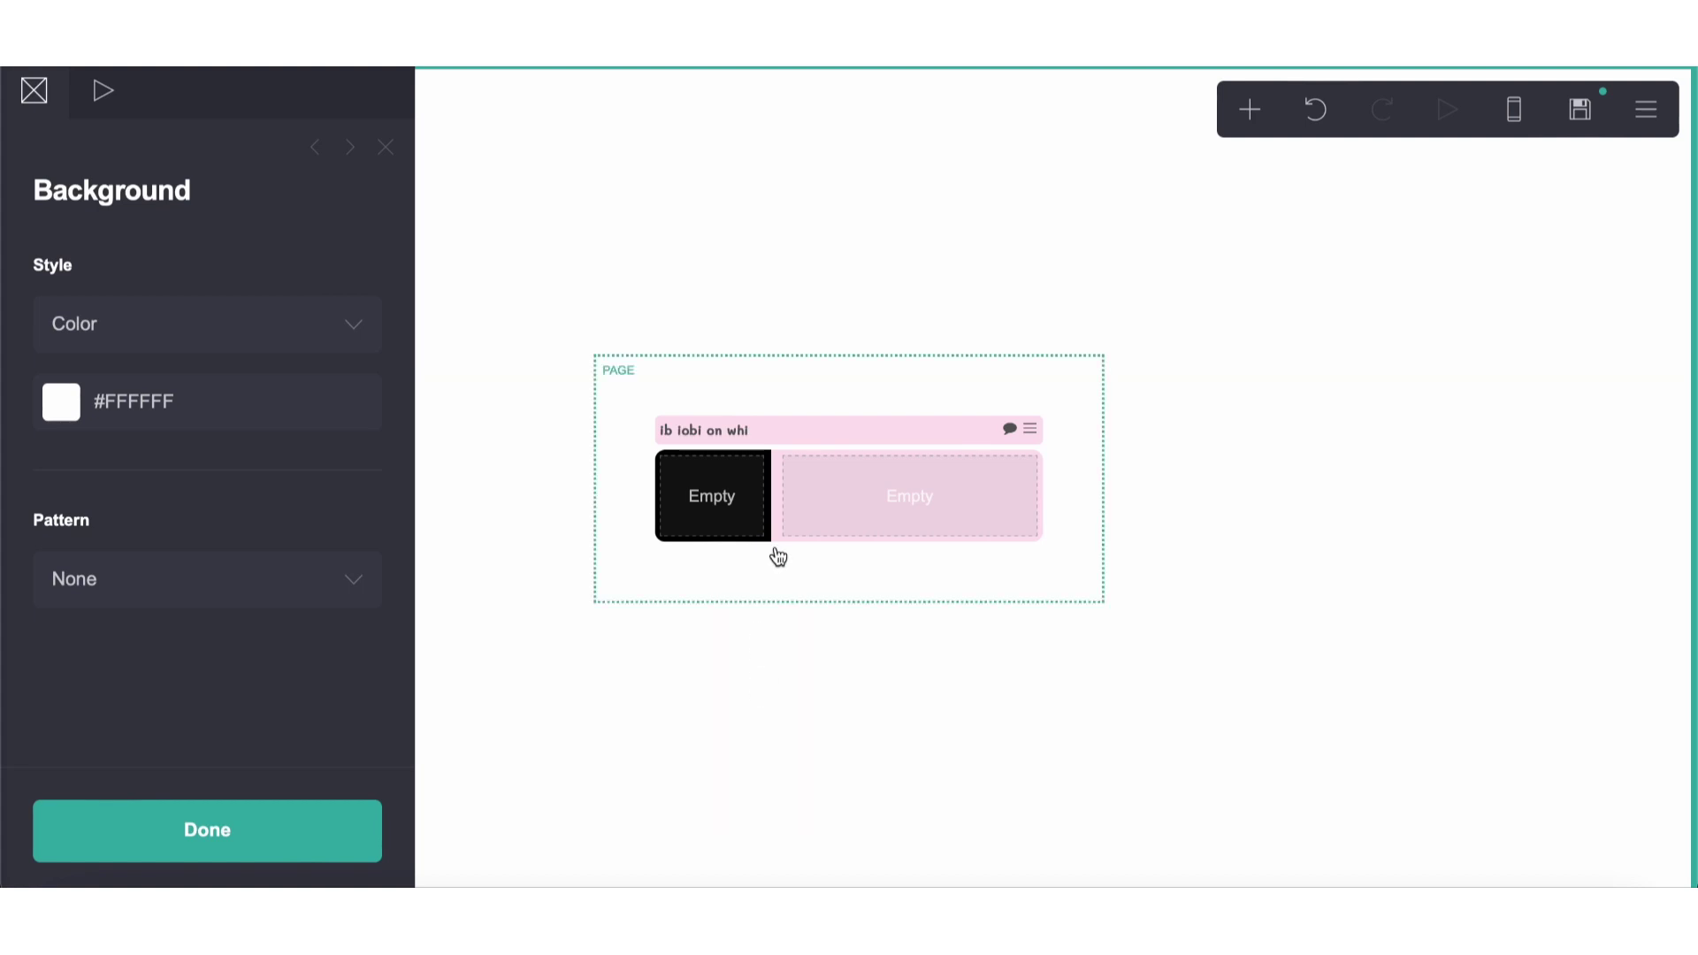
{"action": "left_click", "coordinate": [791, 523]}
{"action": "left_click", "coordinate": [363, 583]}
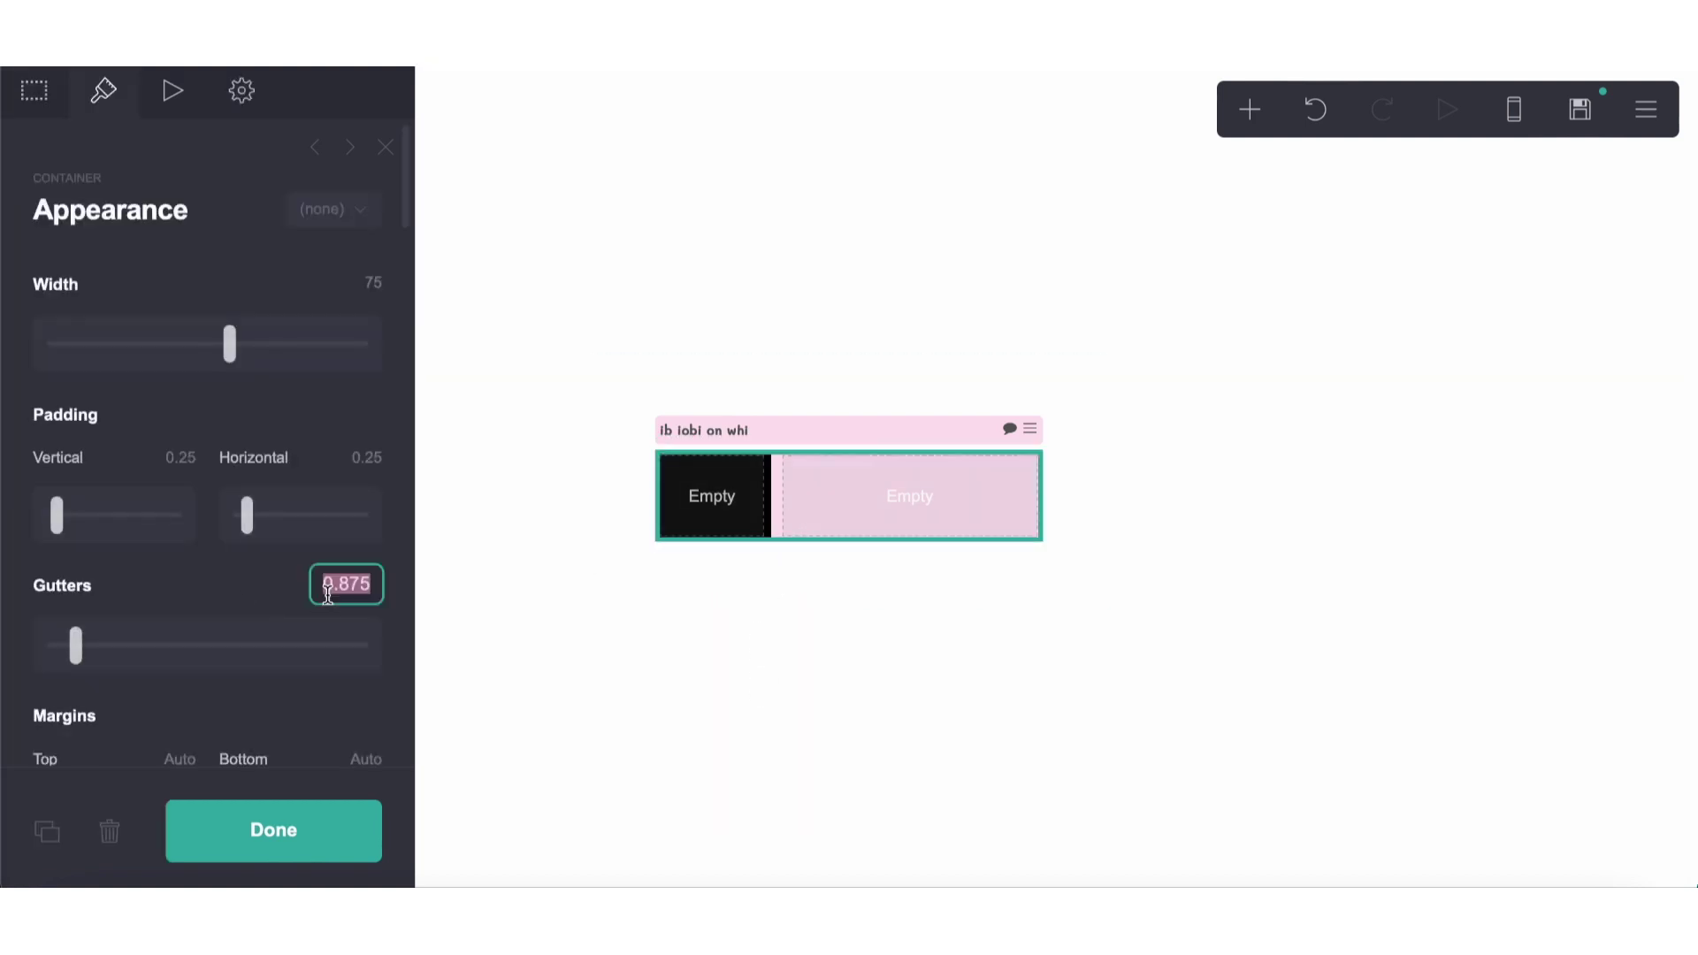
{"action": "type", "text": "2"}
{"action": "key", "text": "Return"}
{"action": "left_click", "coordinate": [788, 692]}
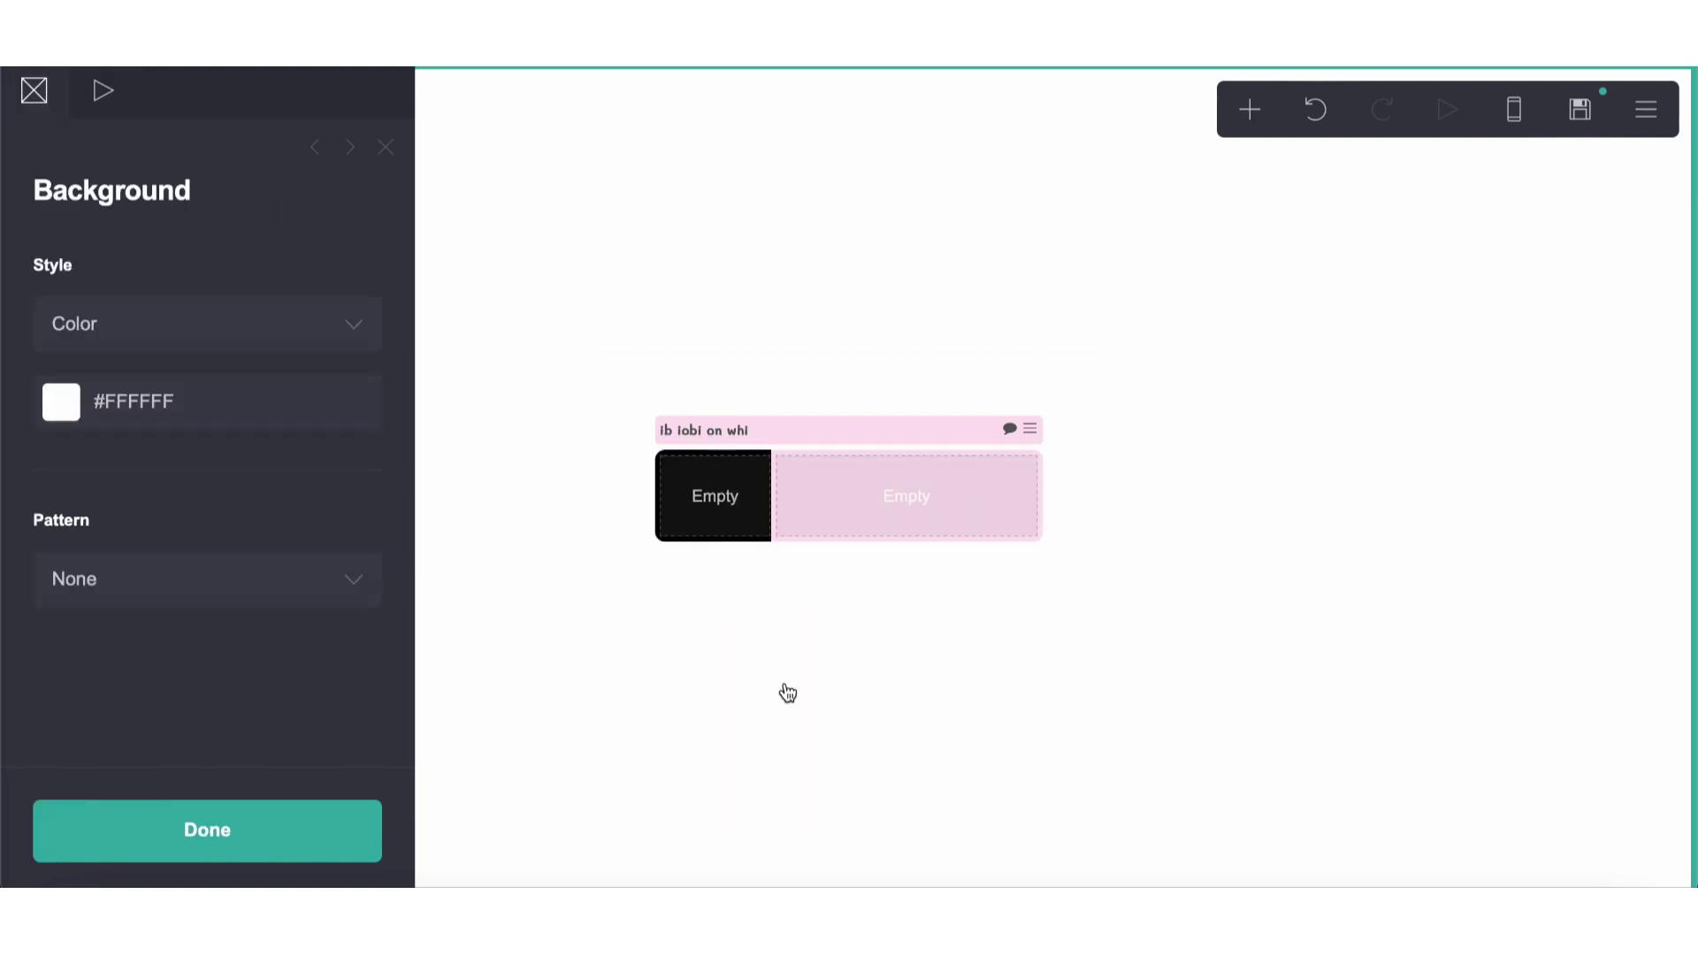
{"action": "left_click", "coordinate": [826, 531]}
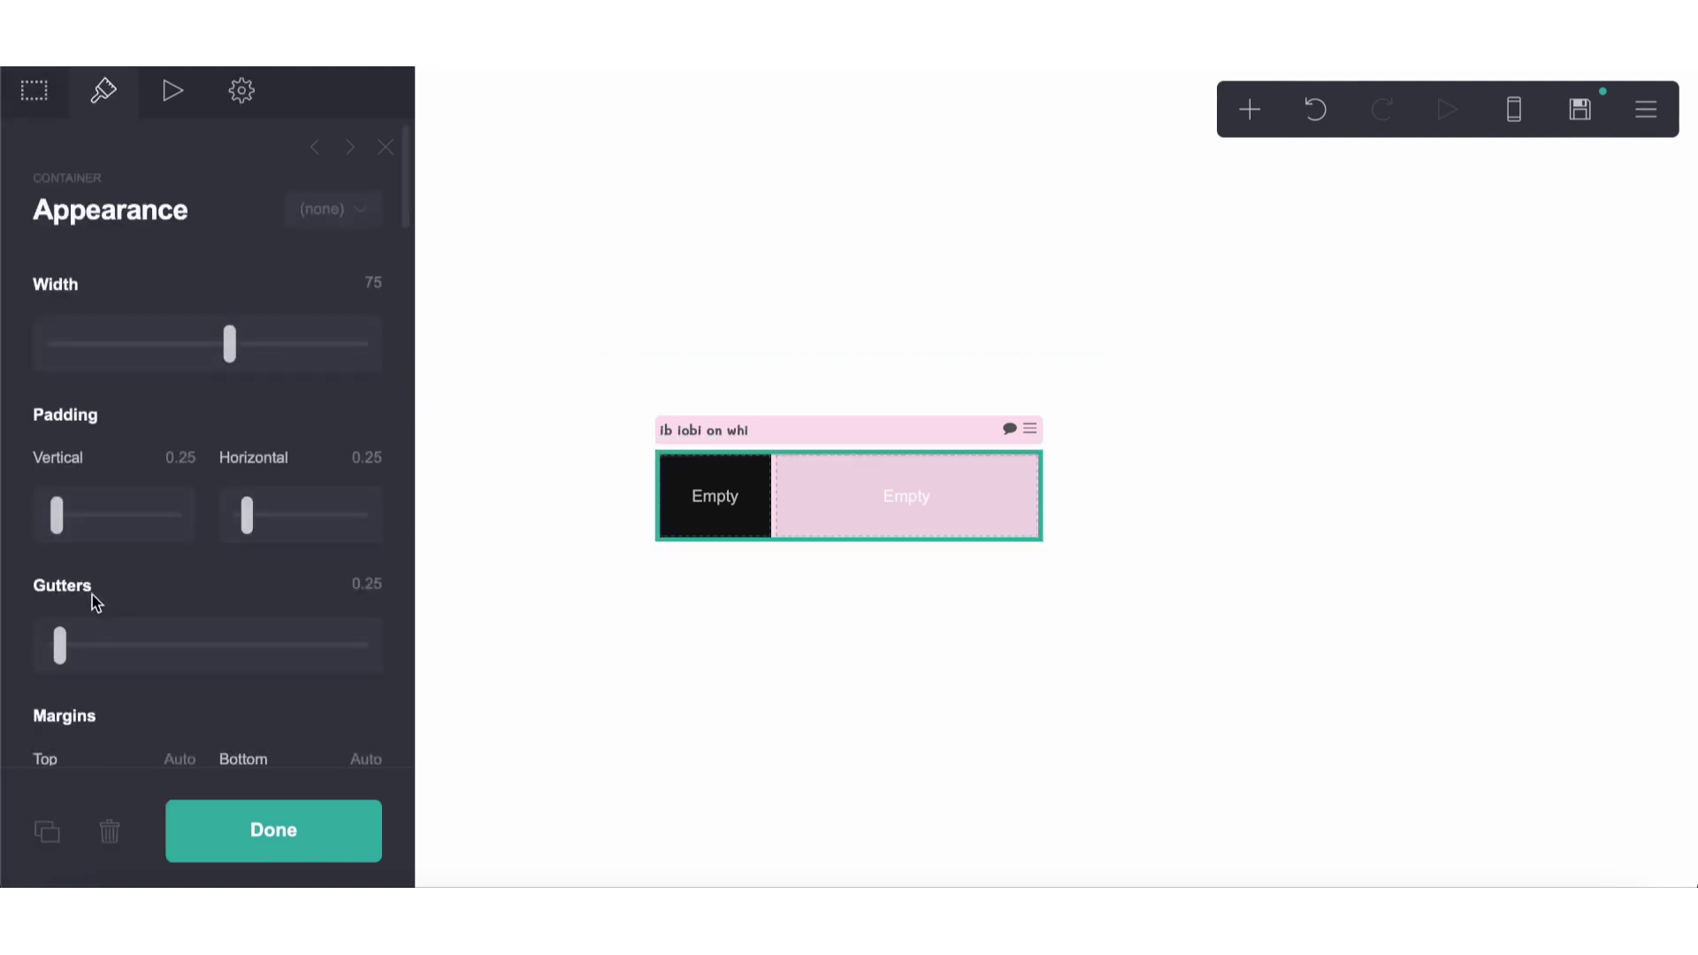
{"action": "left_click_drag", "start_coordinate": [62, 643], "coordinate": [76, 643]}
{"action": "left_click", "coordinate": [918, 656]}
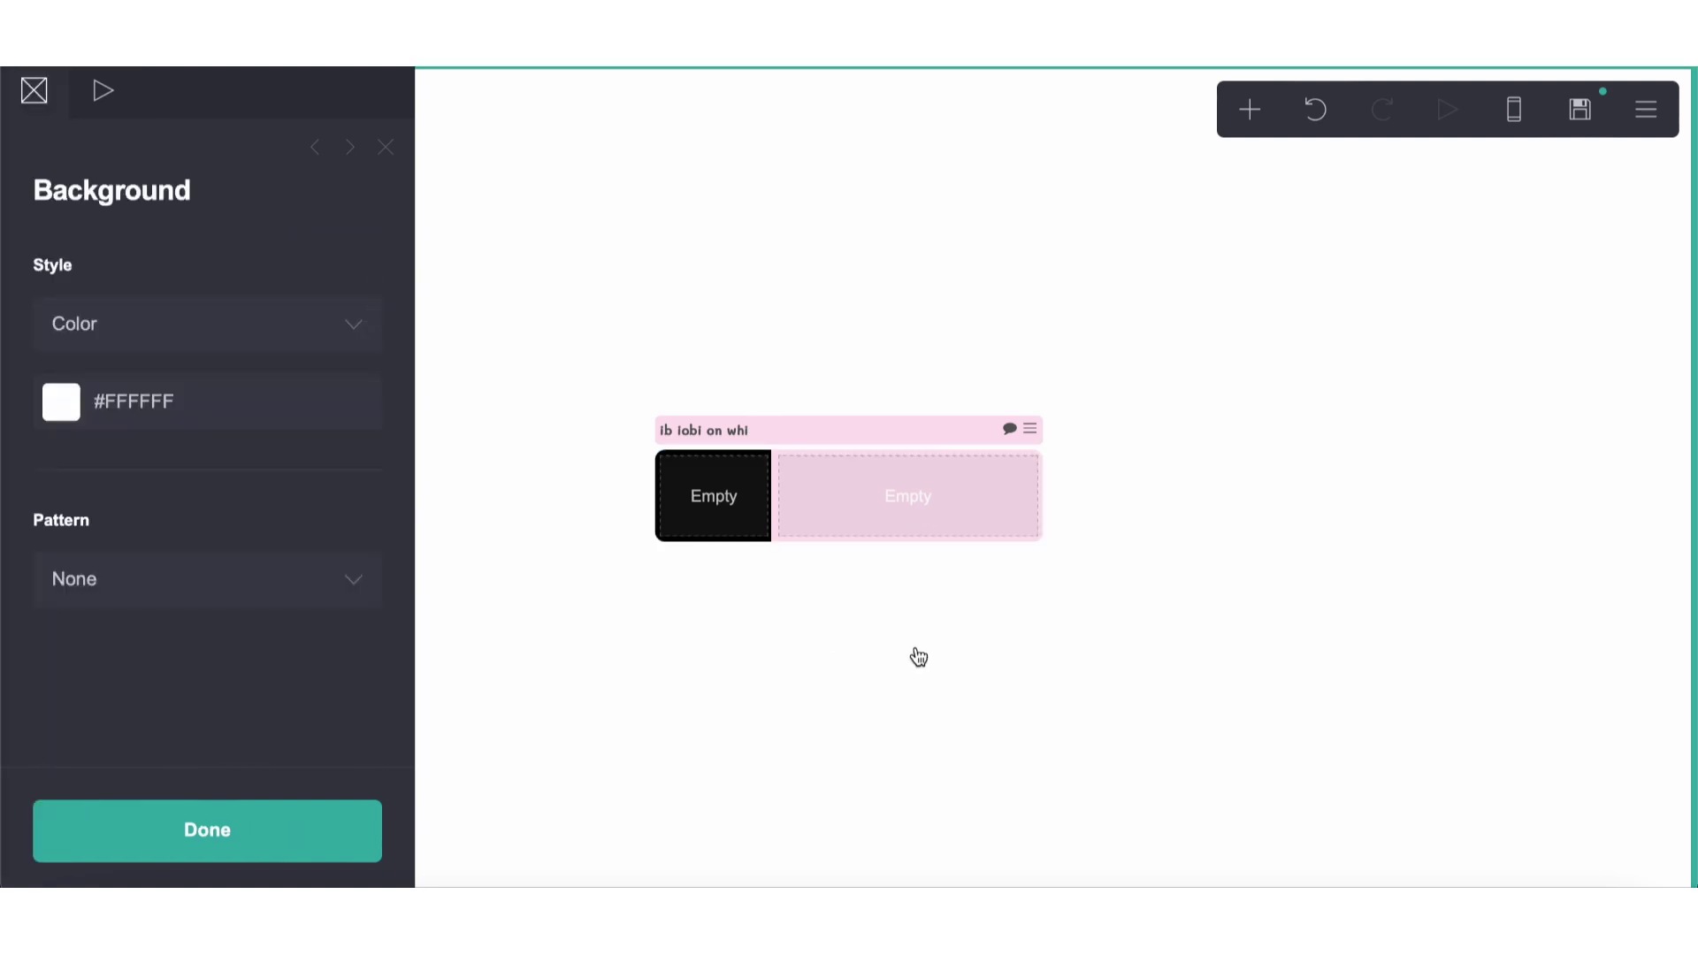
Step: Add an image element into the left black Empty cell of the card
{"action": "left_click", "coordinate": [1249, 109]}
{"action": "left_click", "coordinate": [929, 277]}
{"action": "left_click_drag", "start_coordinate": [870, 559], "coordinate": [710, 371]}
Step: Upload luda.jpeg into the image and crop it to a square
{"action": "left_click", "coordinate": [262, 352]}
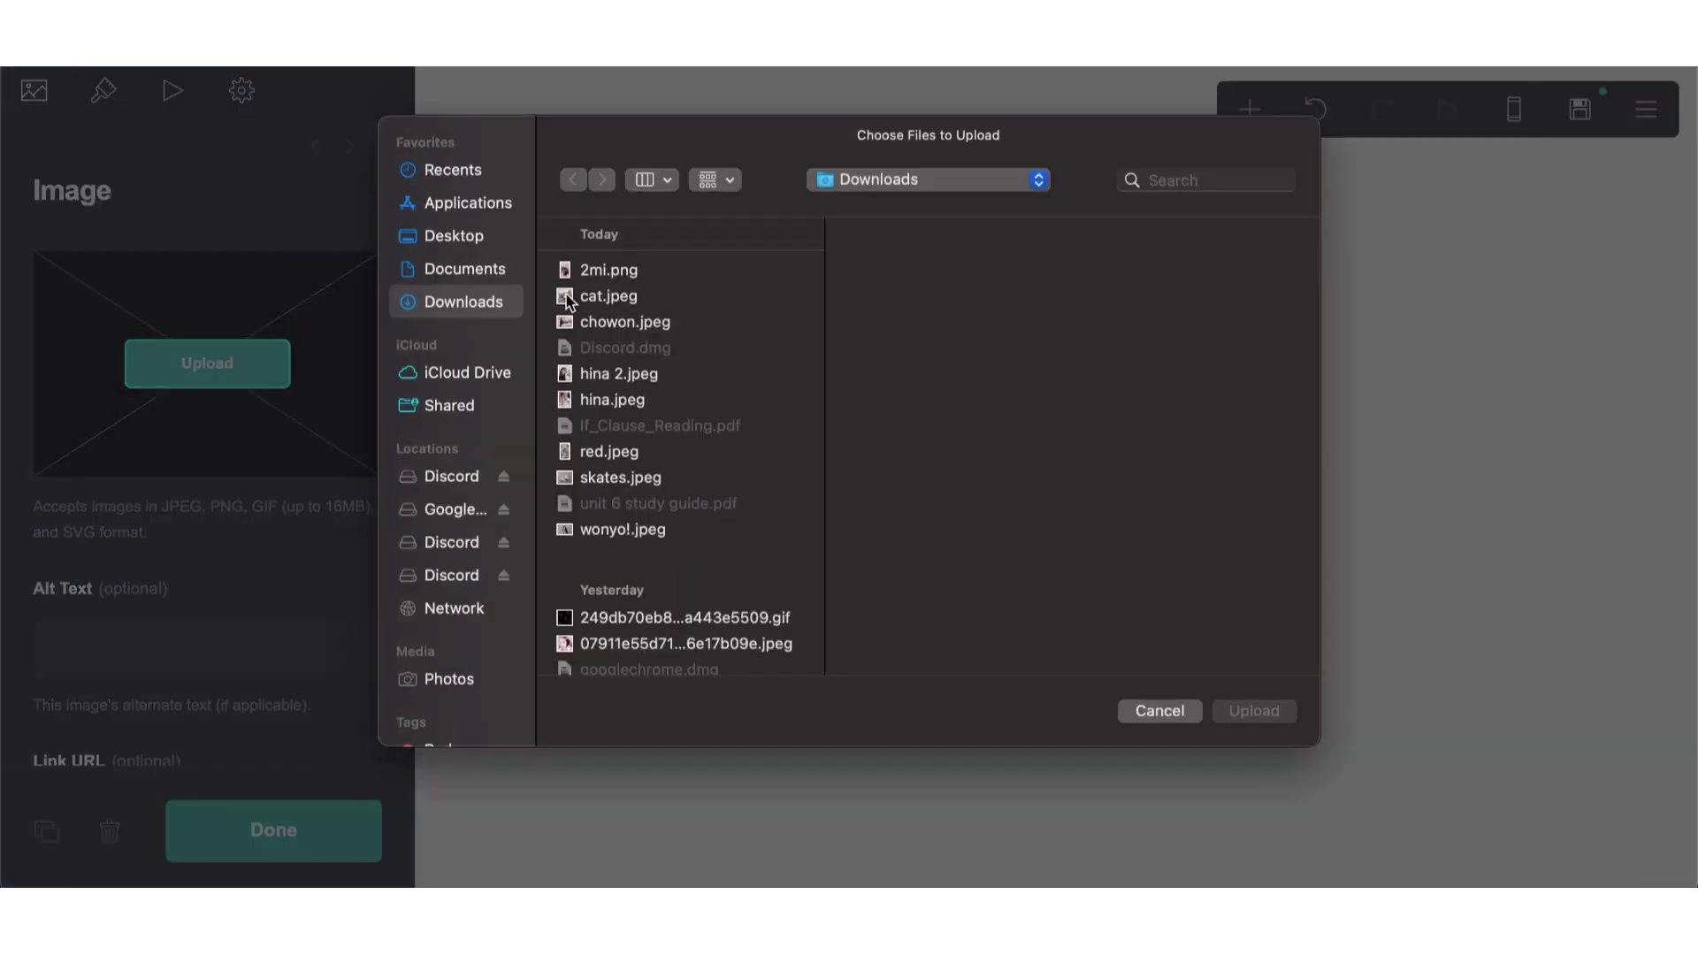
{"action": "scroll", "coordinate": [681, 442], "scroll_direction": "down", "scroll_amount": 5}
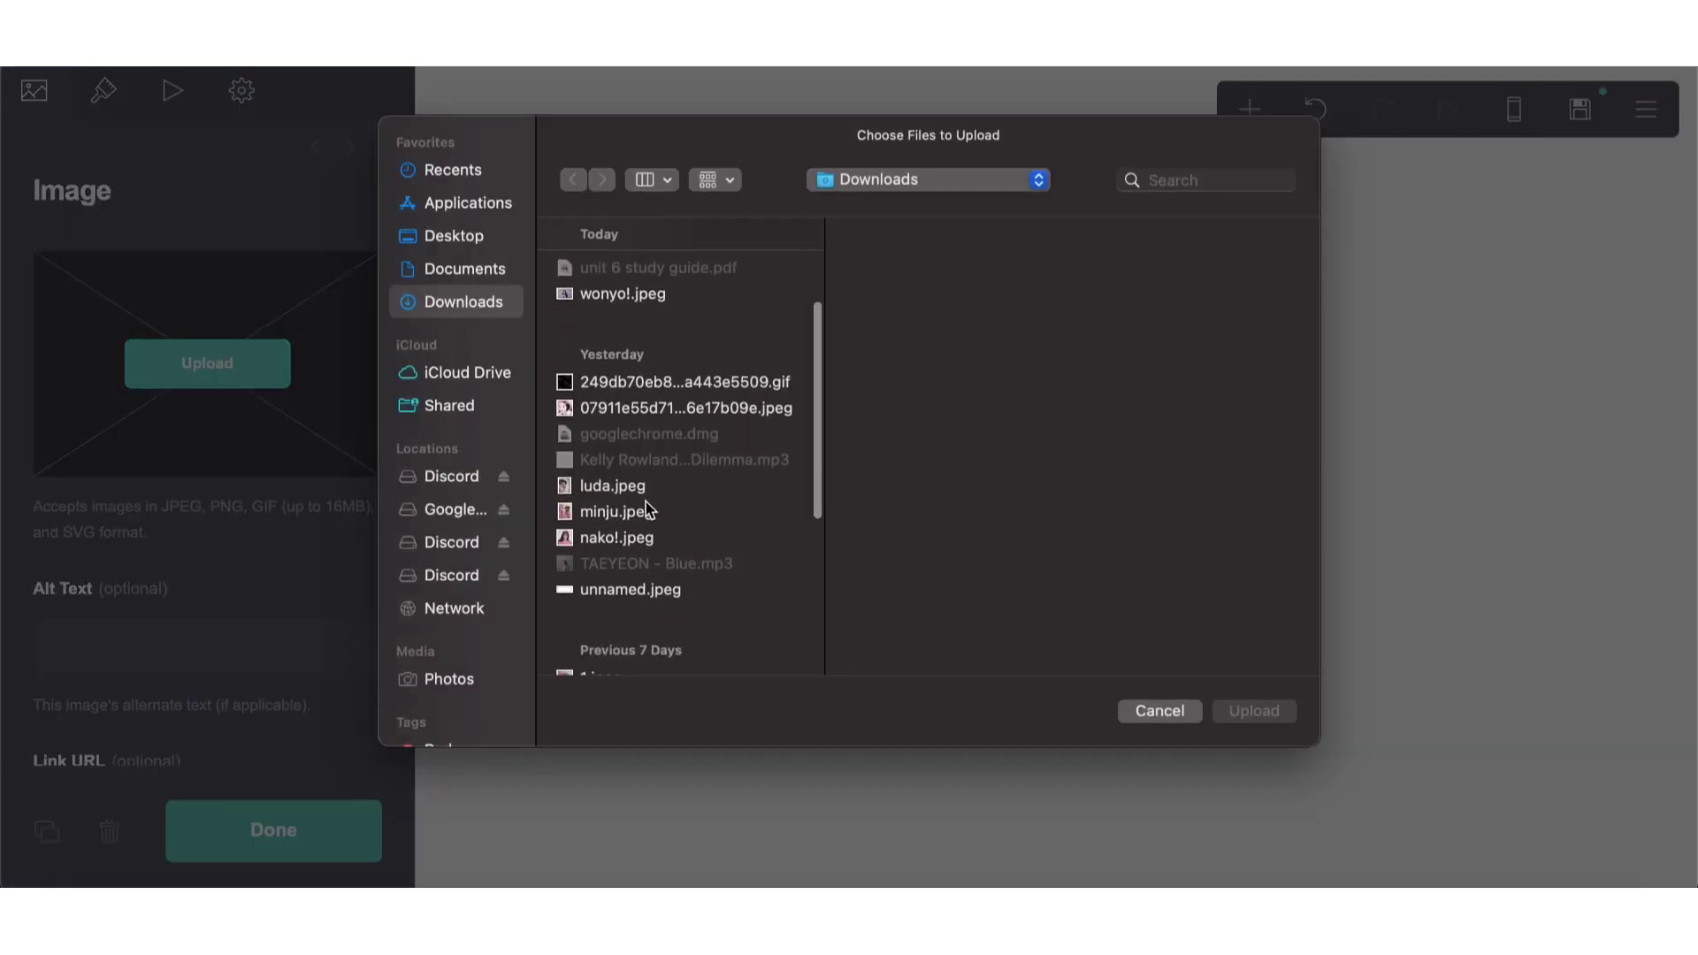
{"action": "left_click", "coordinate": [641, 488]}
{"action": "double_click", "coordinate": [641, 488]}
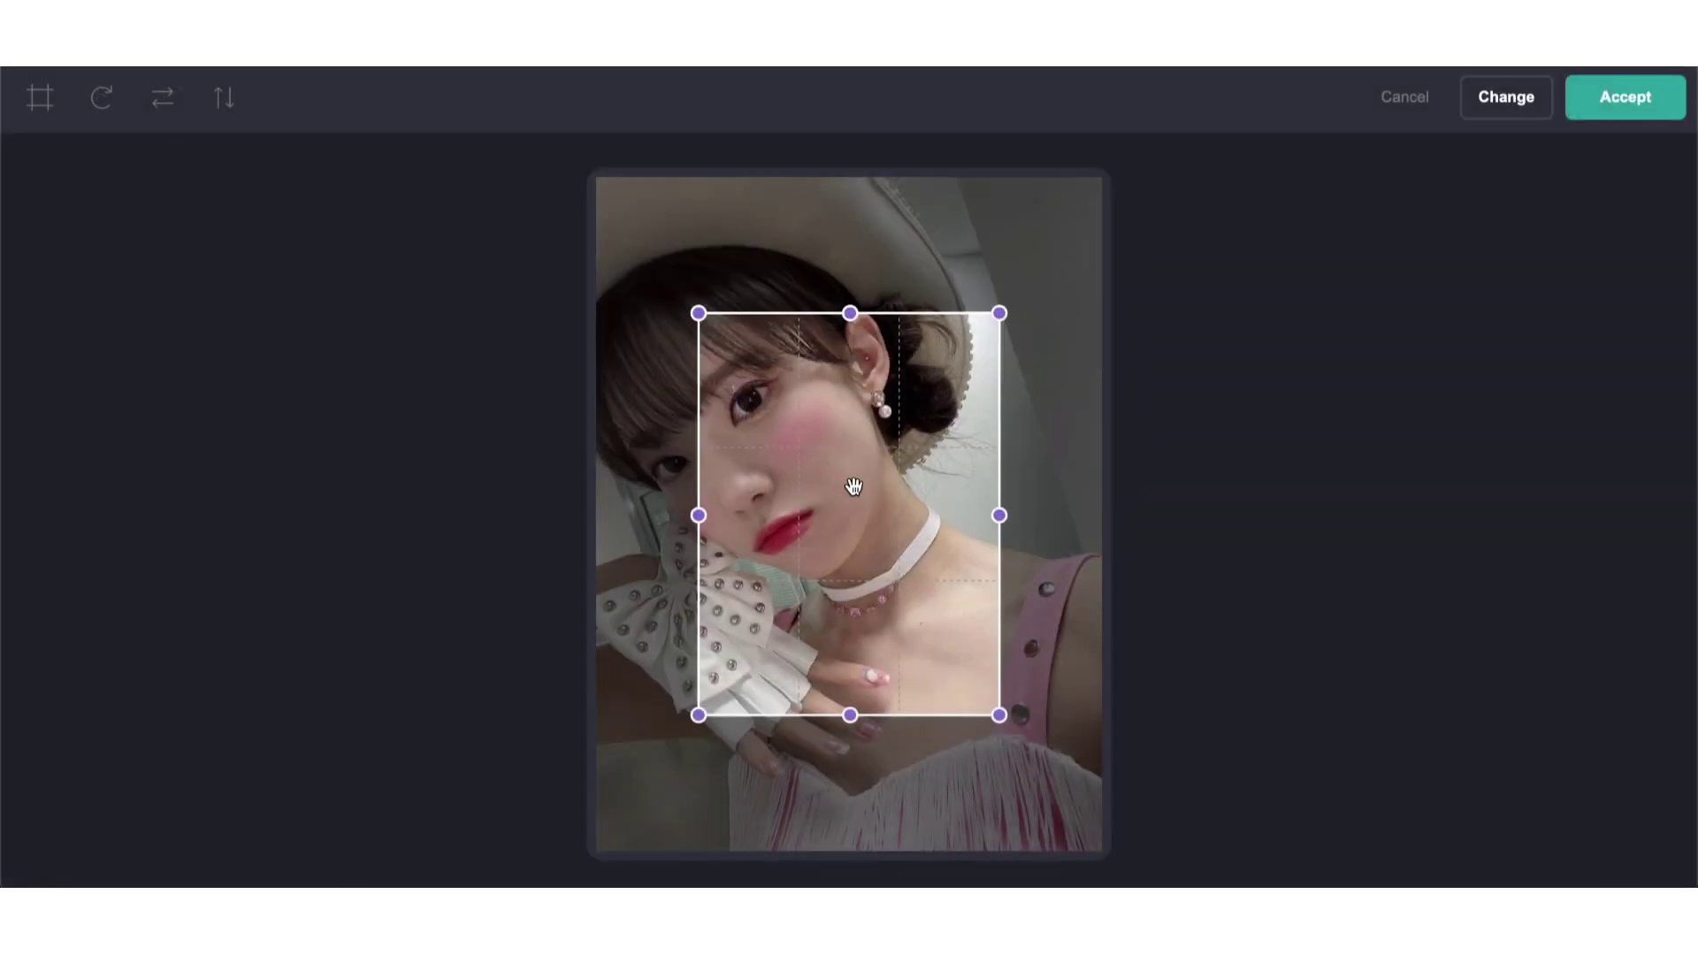
{"action": "left_click_drag", "start_coordinate": [853, 487], "coordinate": [460, 256]}
{"action": "left_click_drag", "start_coordinate": [900, 575], "coordinate": [1227, 787]}
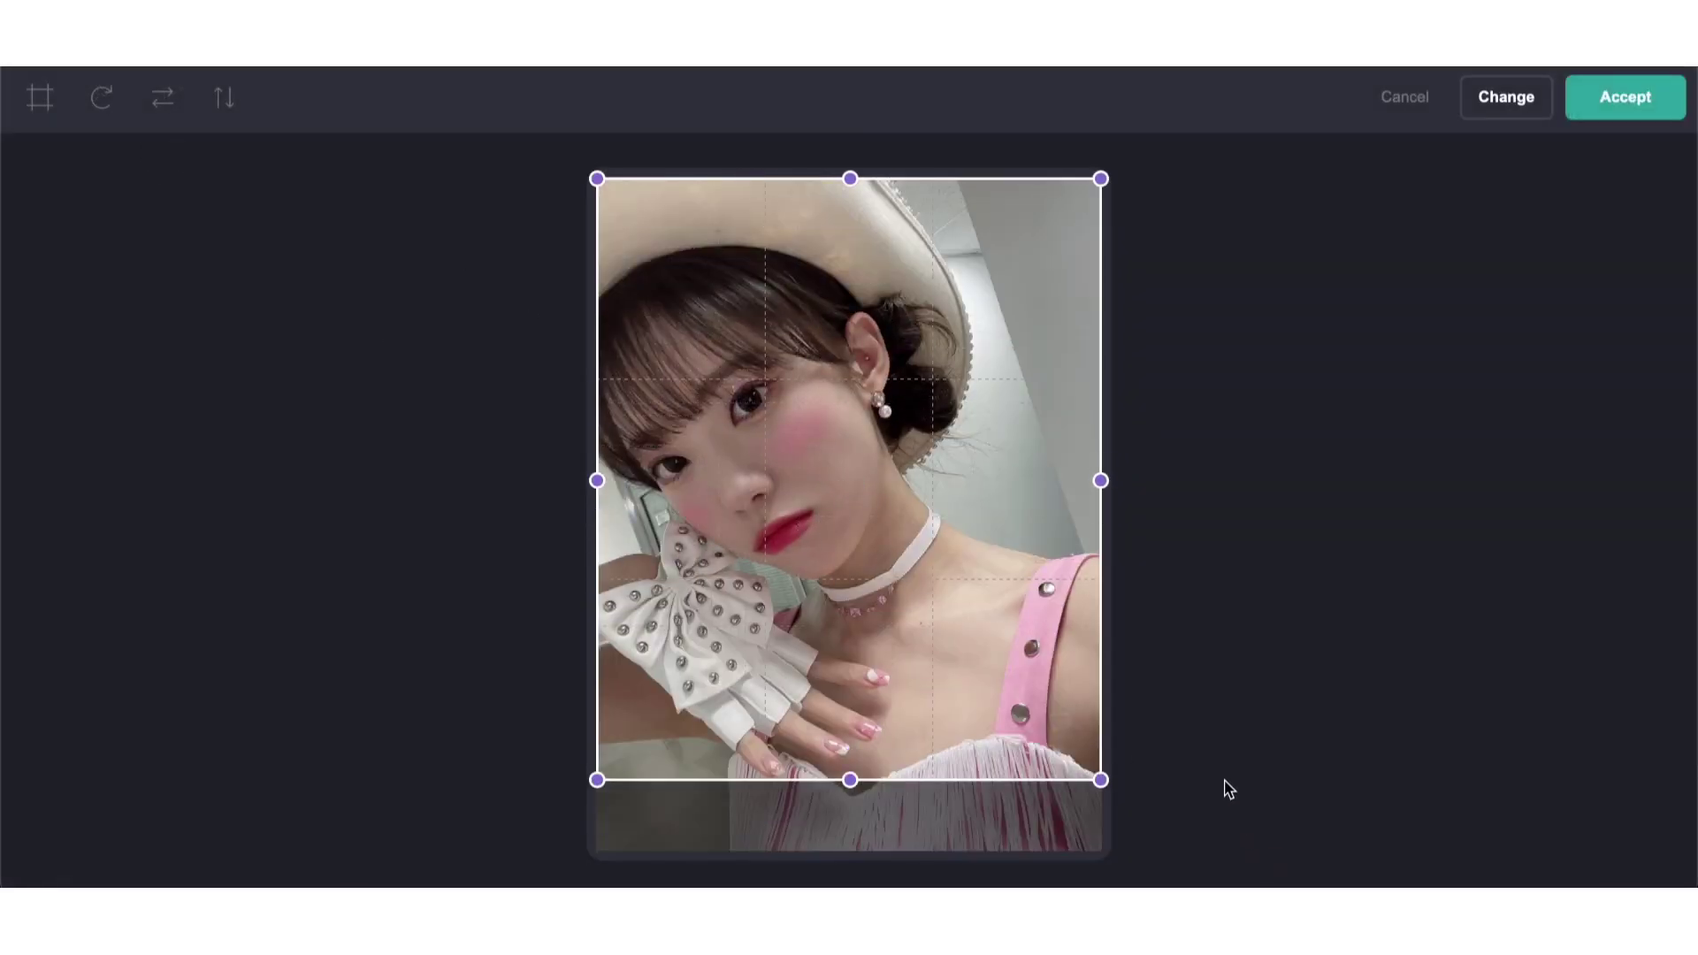
{"action": "left_click", "coordinate": [52, 112]}
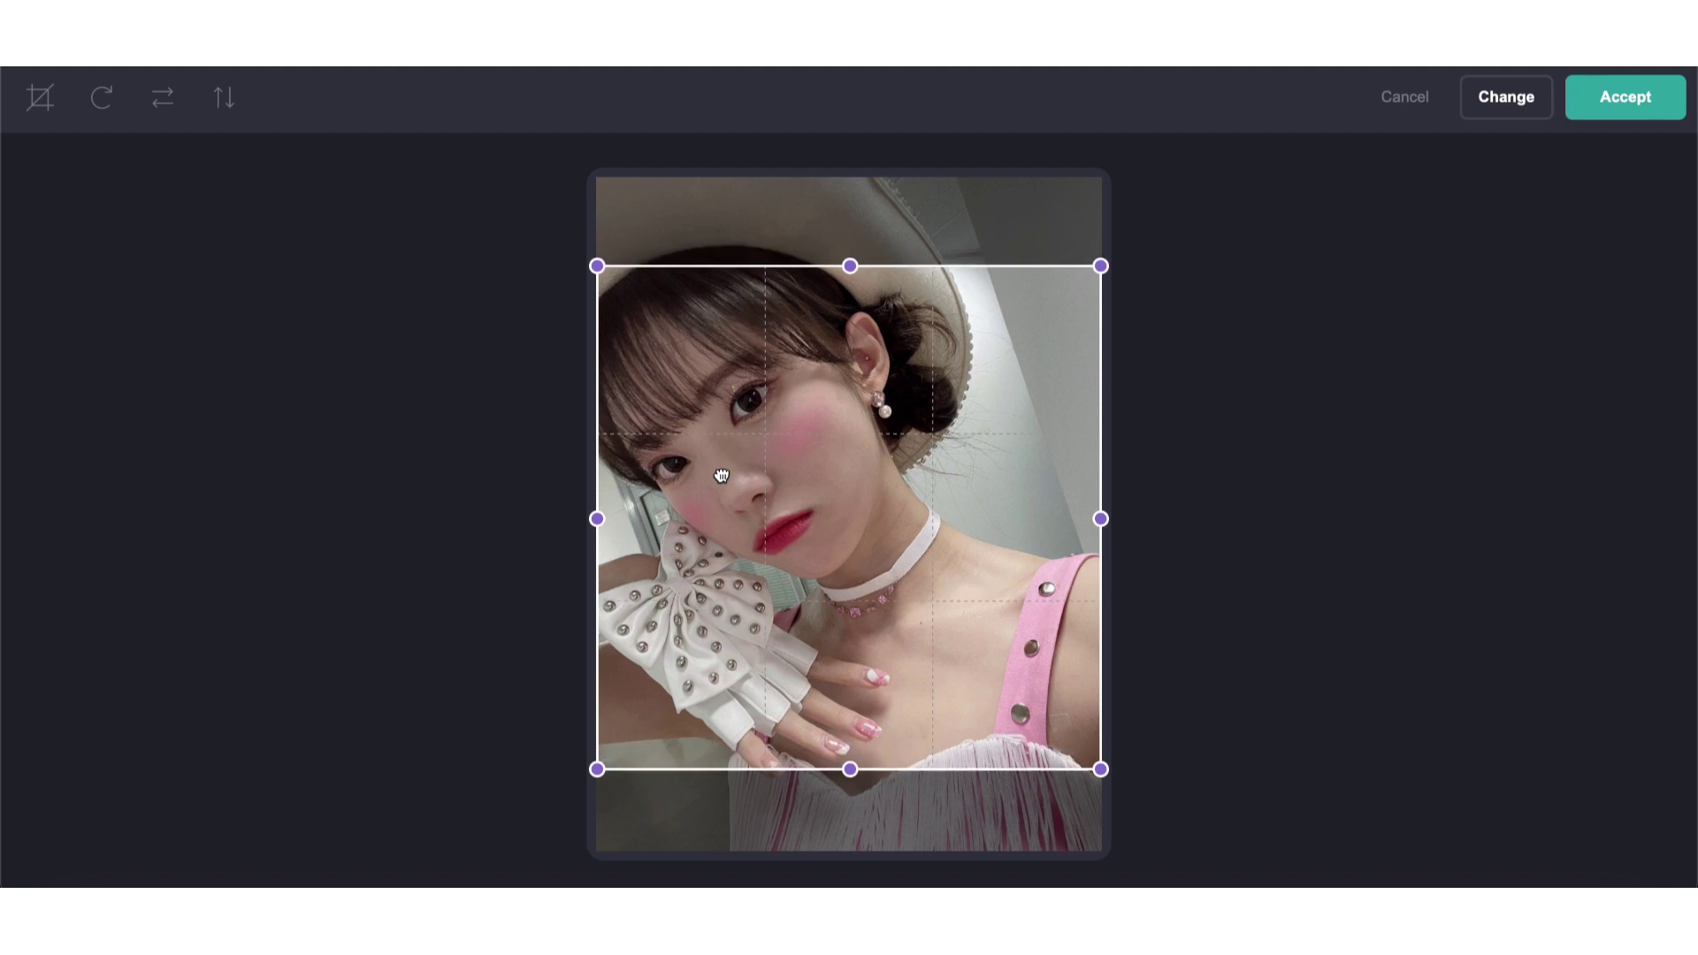
{"action": "key", "text": "Return"}
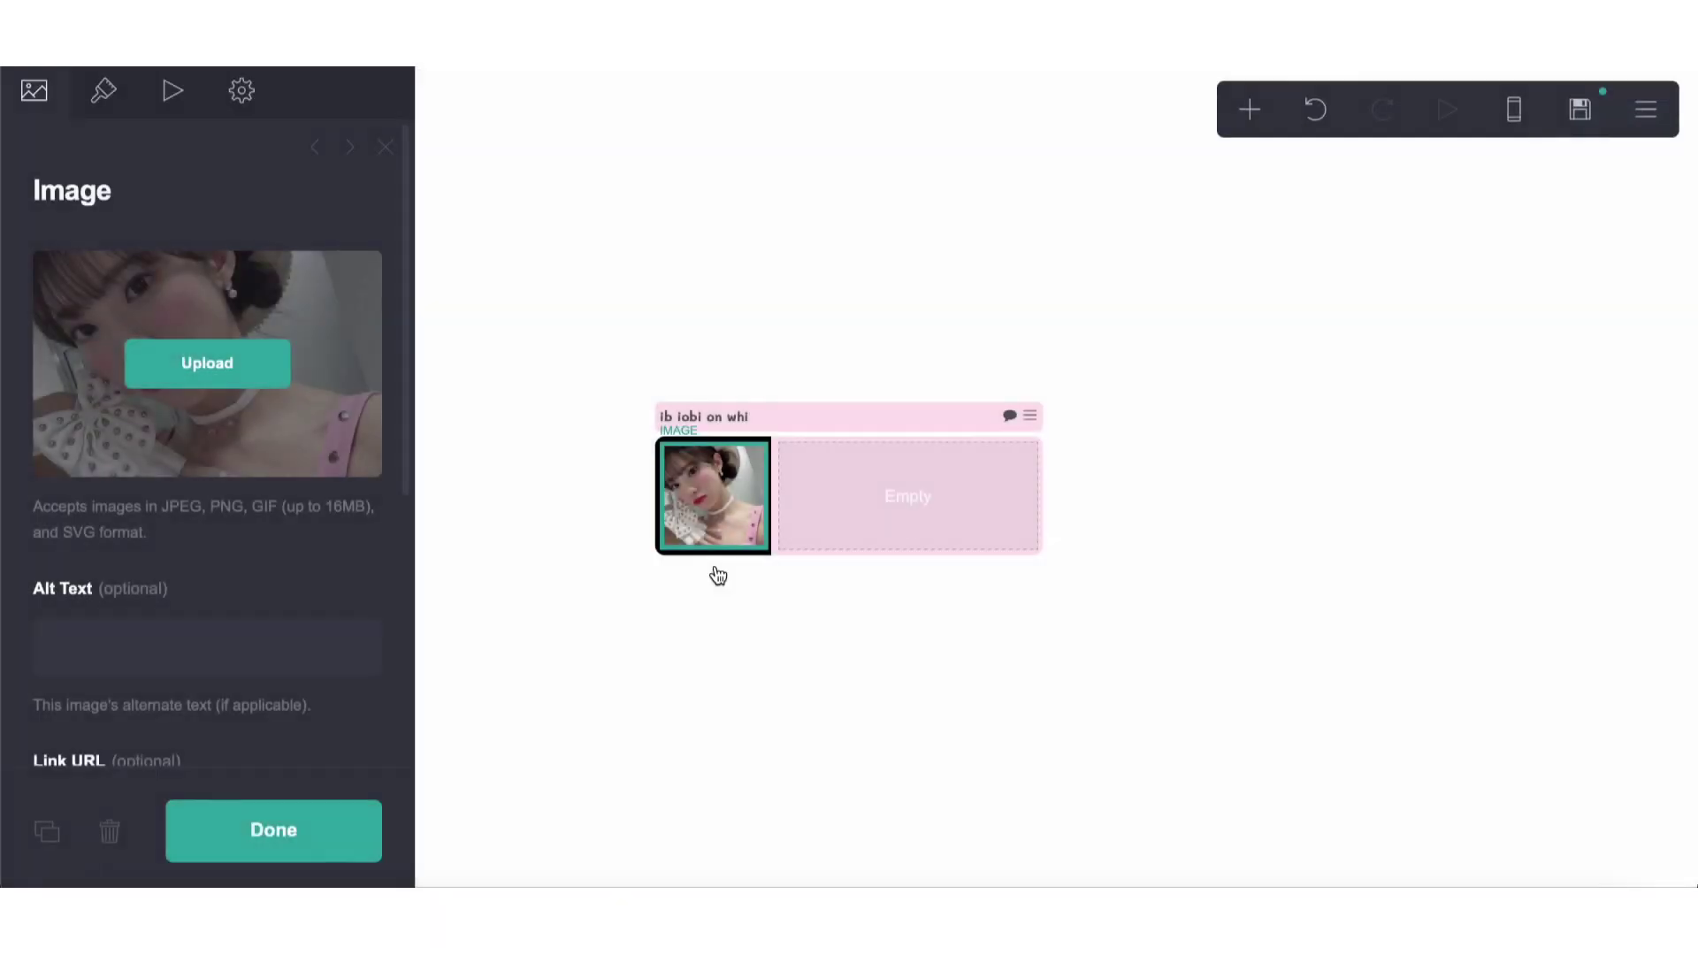
Step: Set the photo's Shape to Circle
{"action": "left_click", "coordinate": [103, 89]}
{"action": "scroll", "coordinate": [254, 566], "scroll_direction": "down", "scroll_amount": 1}
{"action": "left_click", "coordinate": [204, 428]}
{"action": "left_click", "coordinate": [193, 455]}
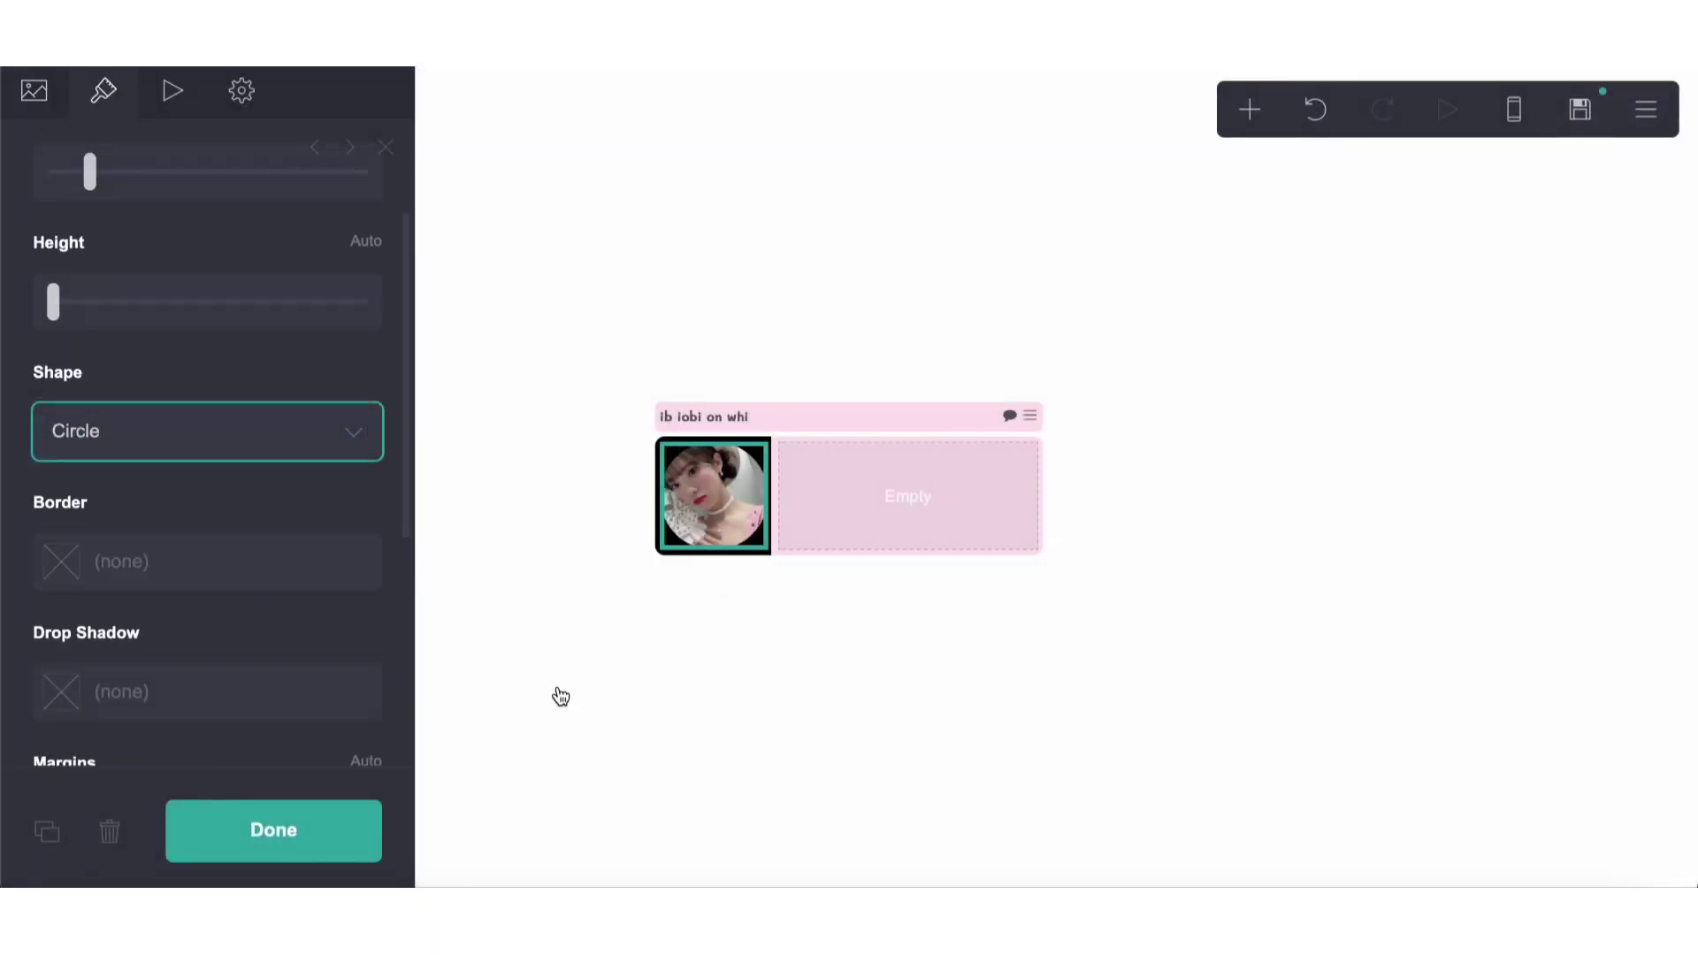
{"action": "left_click", "coordinate": [561, 697]}
Step: Set the container gradient Angle to 90 and its first colour stop to 30%
{"action": "left_click", "coordinate": [811, 522]}
{"action": "scroll", "coordinate": [227, 473], "scroll_direction": "down", "scroll_amount": 5}
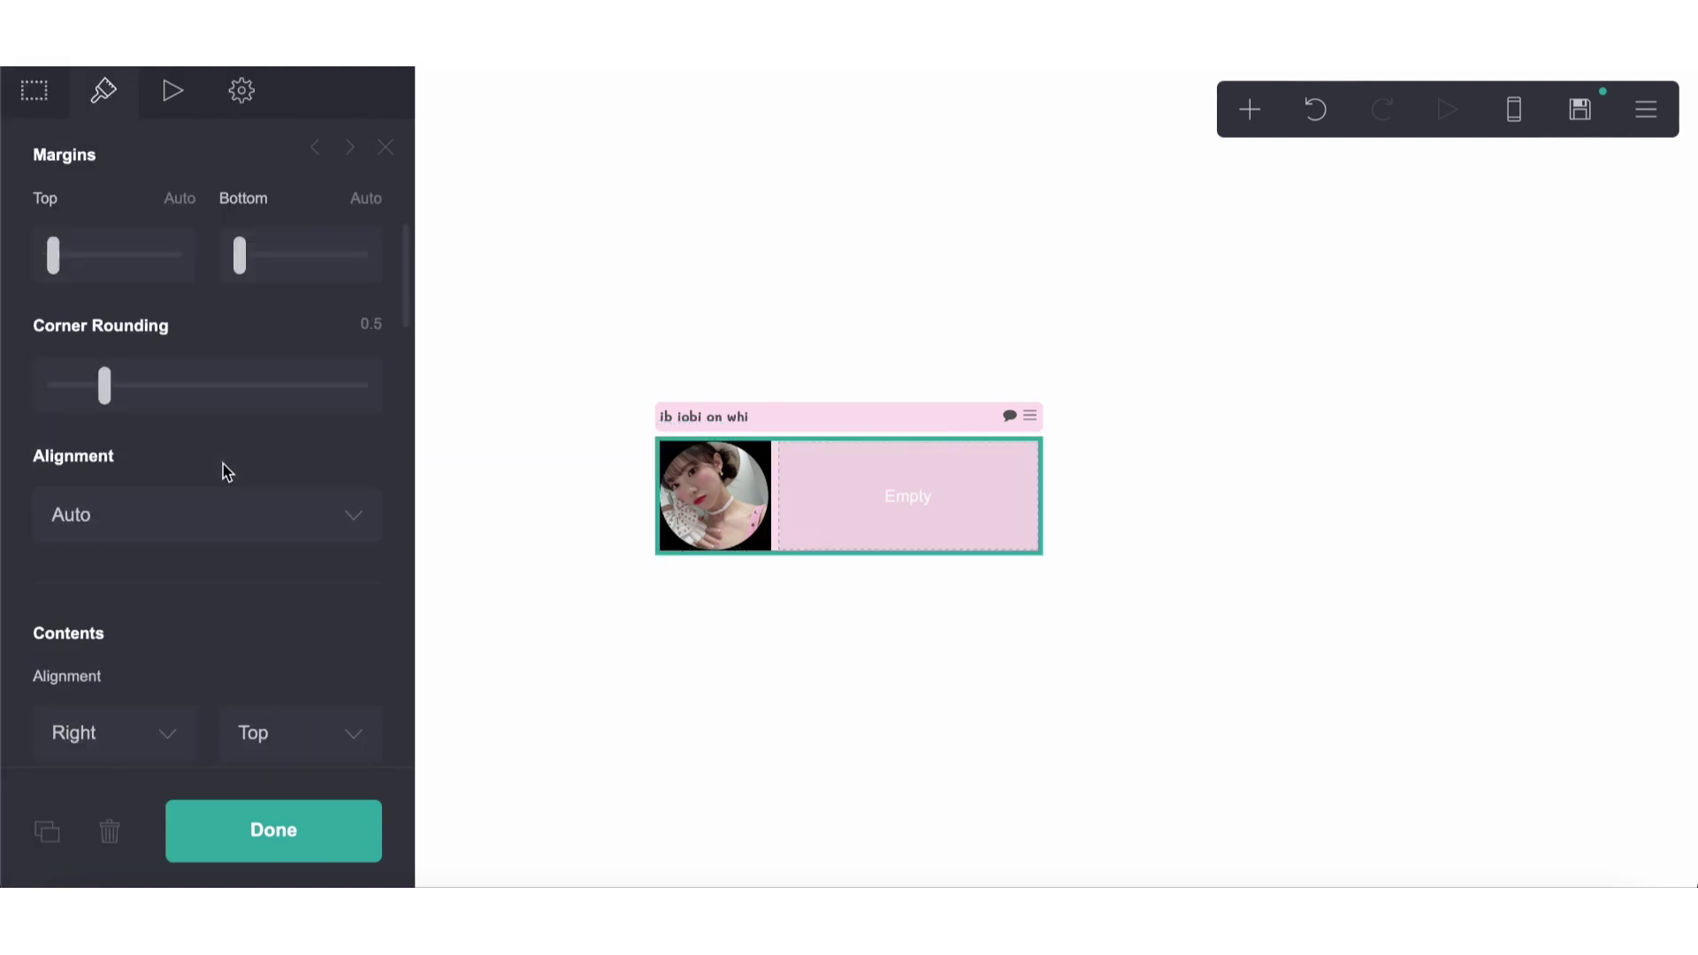
{"action": "scroll", "coordinate": [227, 473], "scroll_direction": "down", "scroll_amount": 8}
{"action": "left_click", "coordinate": [376, 542]}
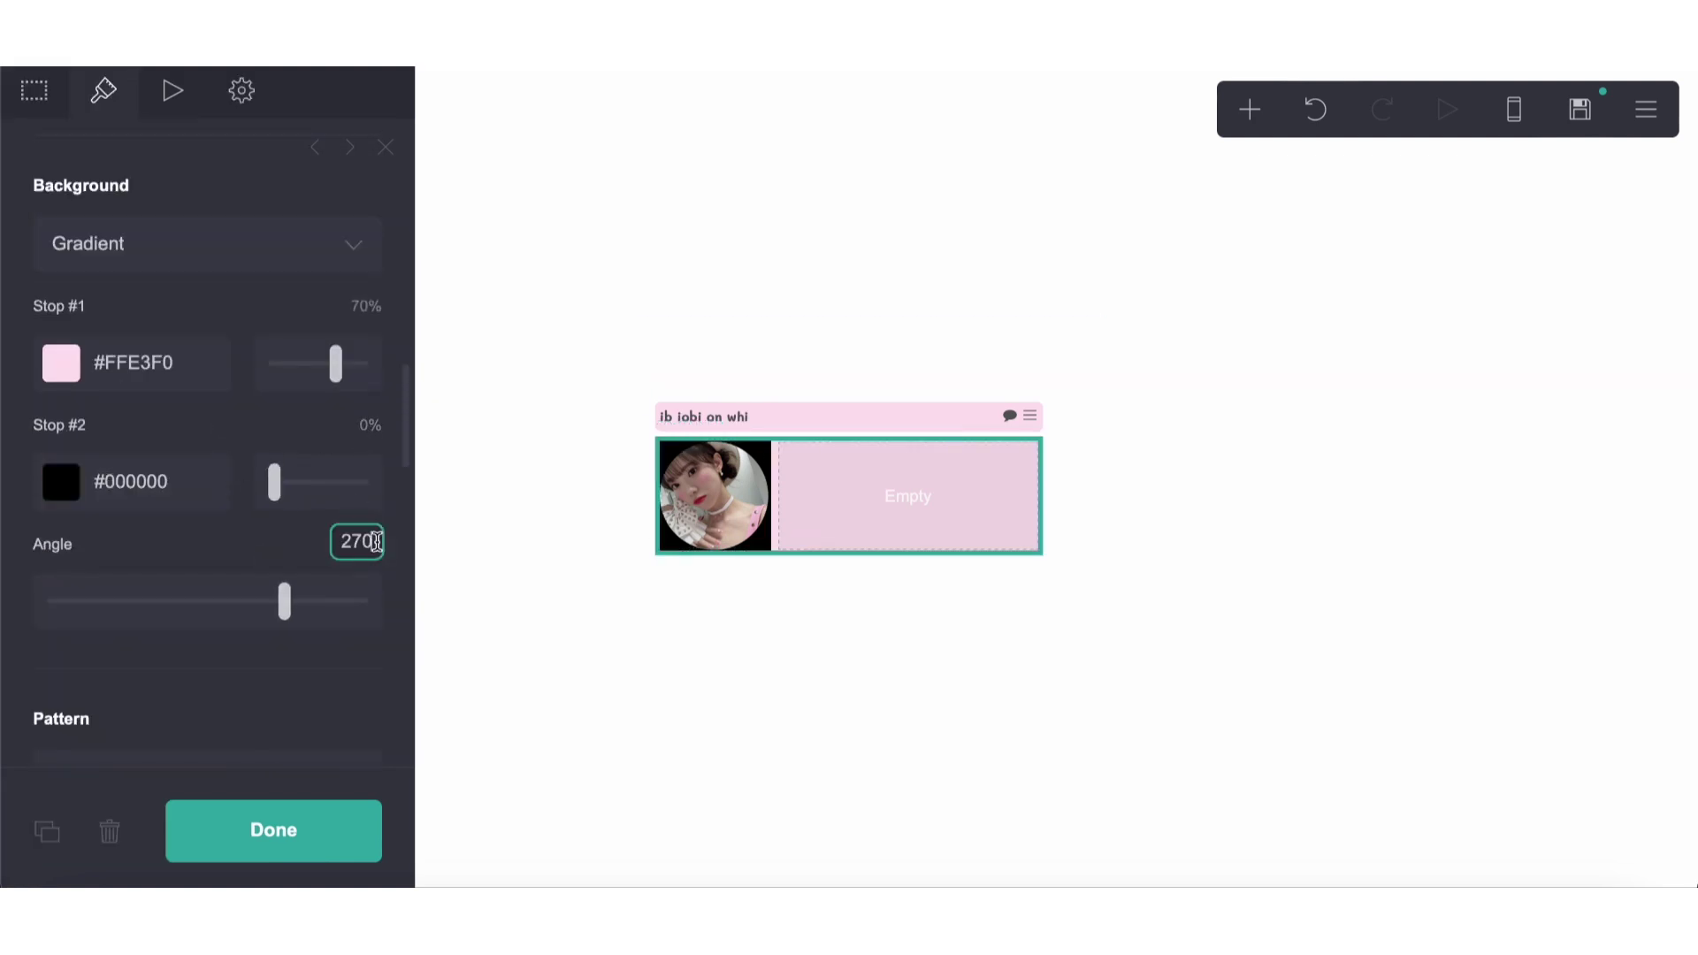
{"action": "left_click_drag", "start_coordinate": [374, 542], "coordinate": [344, 542]}
{"action": "left_click", "coordinate": [344, 542]}
{"action": "type", "text": "90"}
{"action": "key", "text": "Return"}
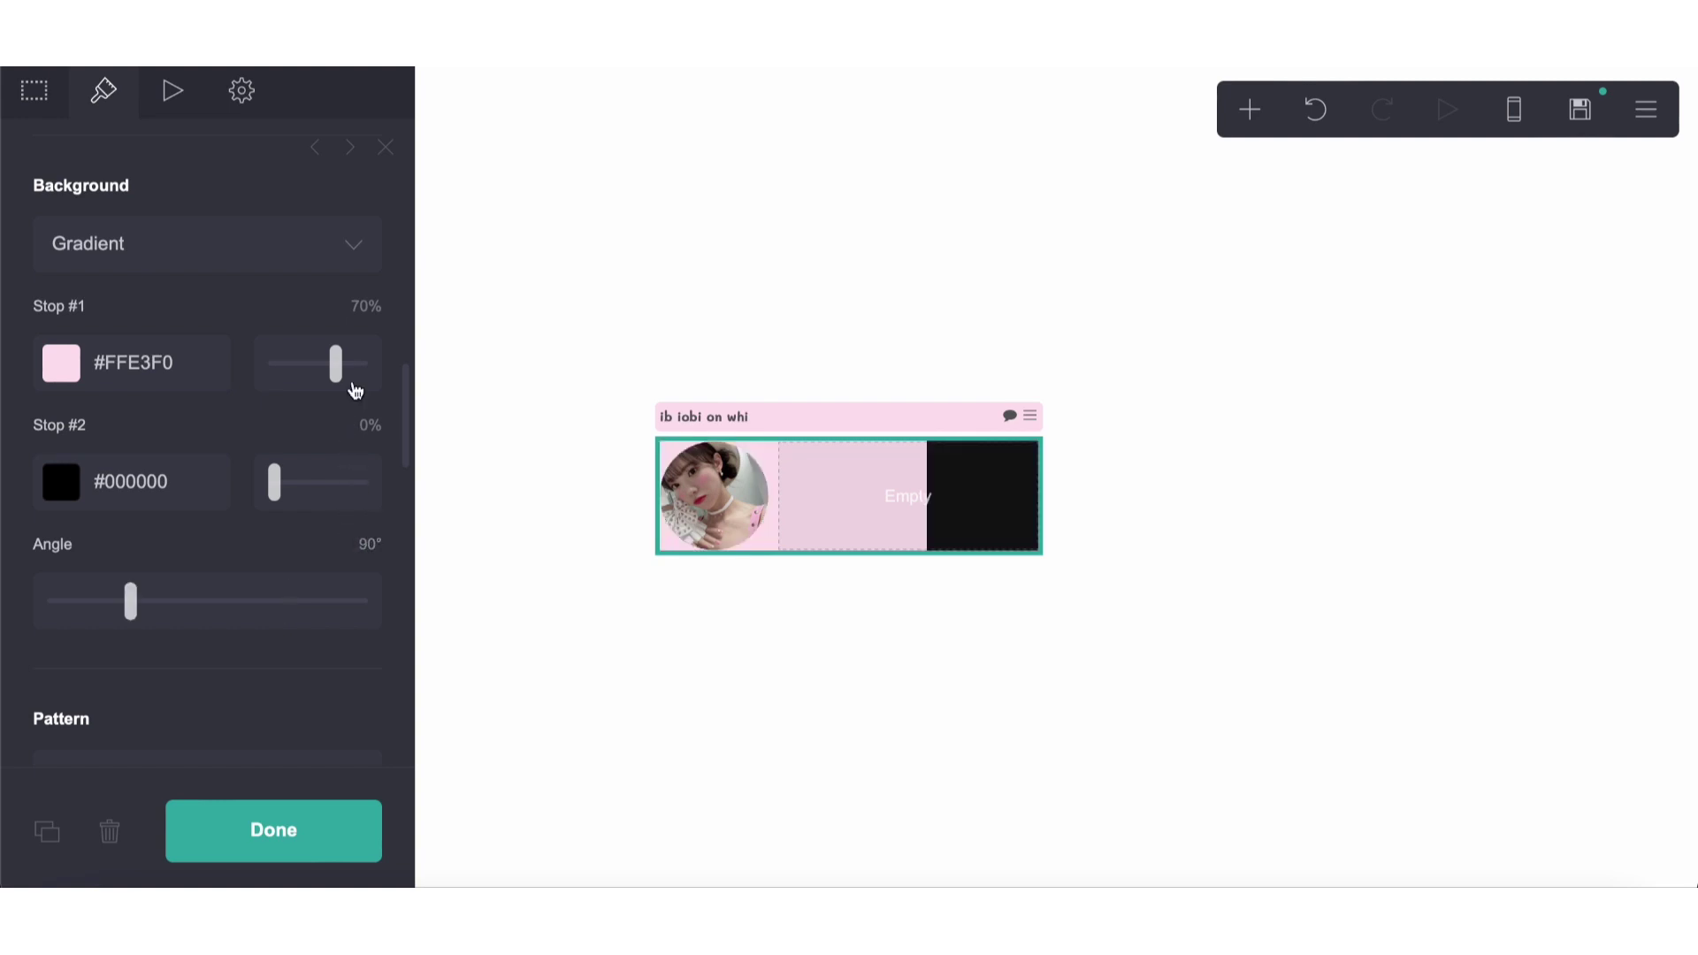
{"action": "double_click", "coordinate": [372, 304]}
{"action": "type", "text": "30"}
{"action": "key", "text": "Return"}
{"action": "left_click", "coordinate": [875, 696]}
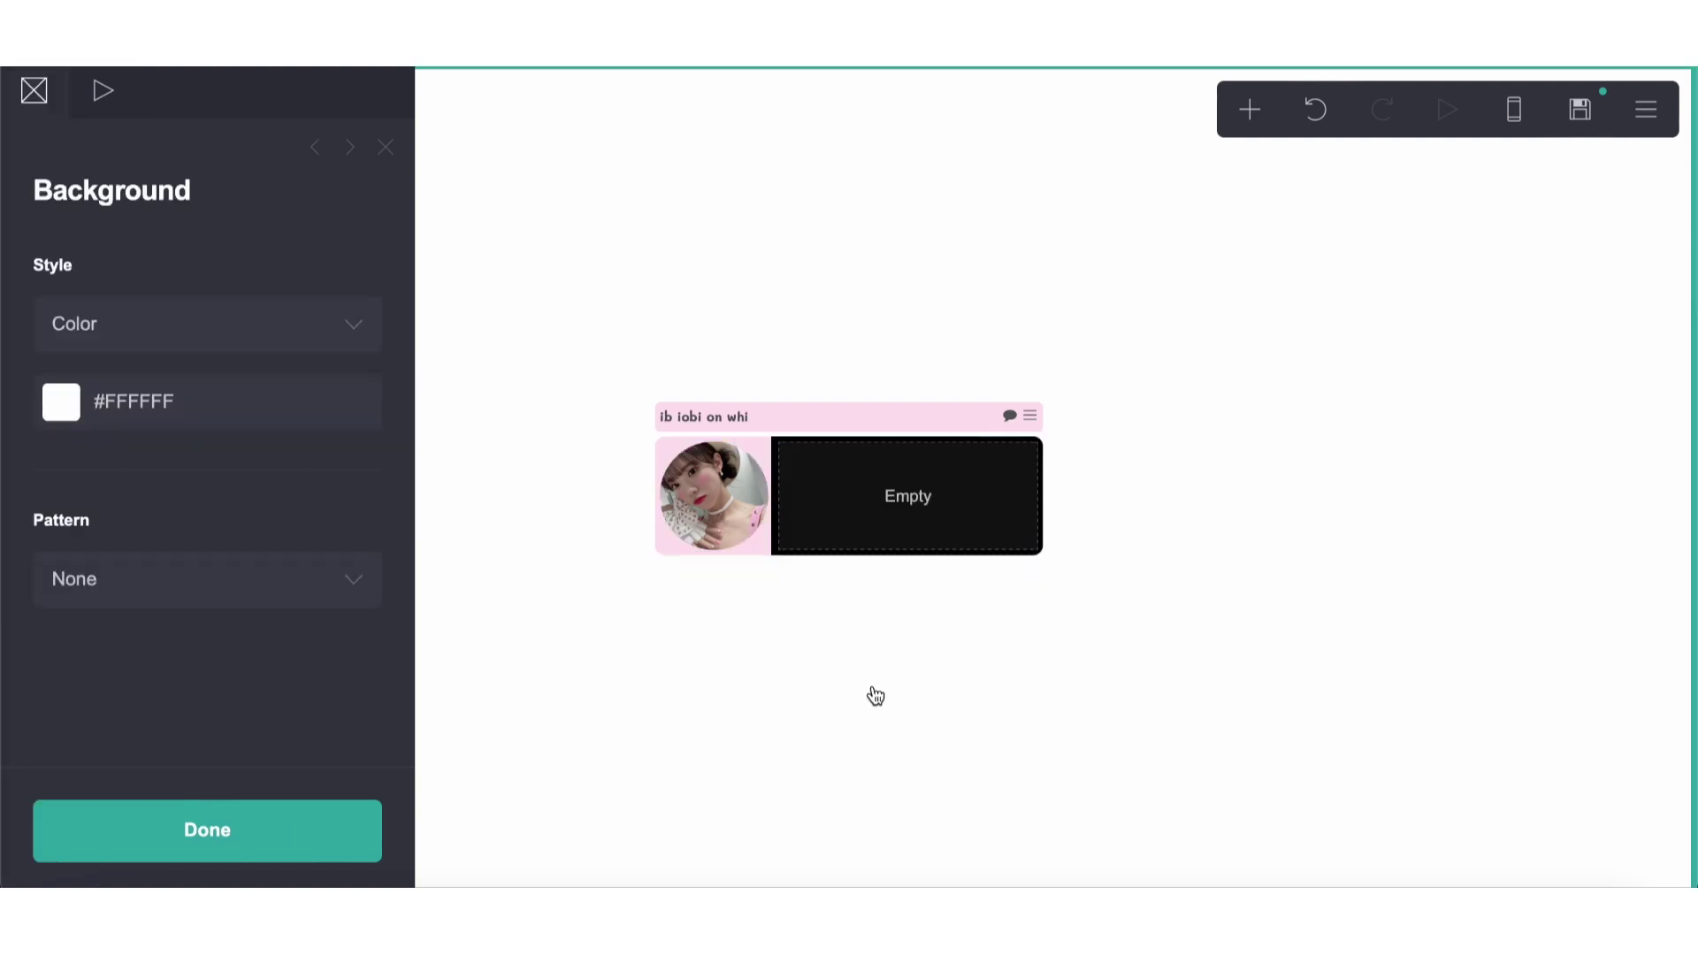
Step: Give the circular photo a mid-grey border colour
{"action": "left_click", "coordinate": [730, 530]}
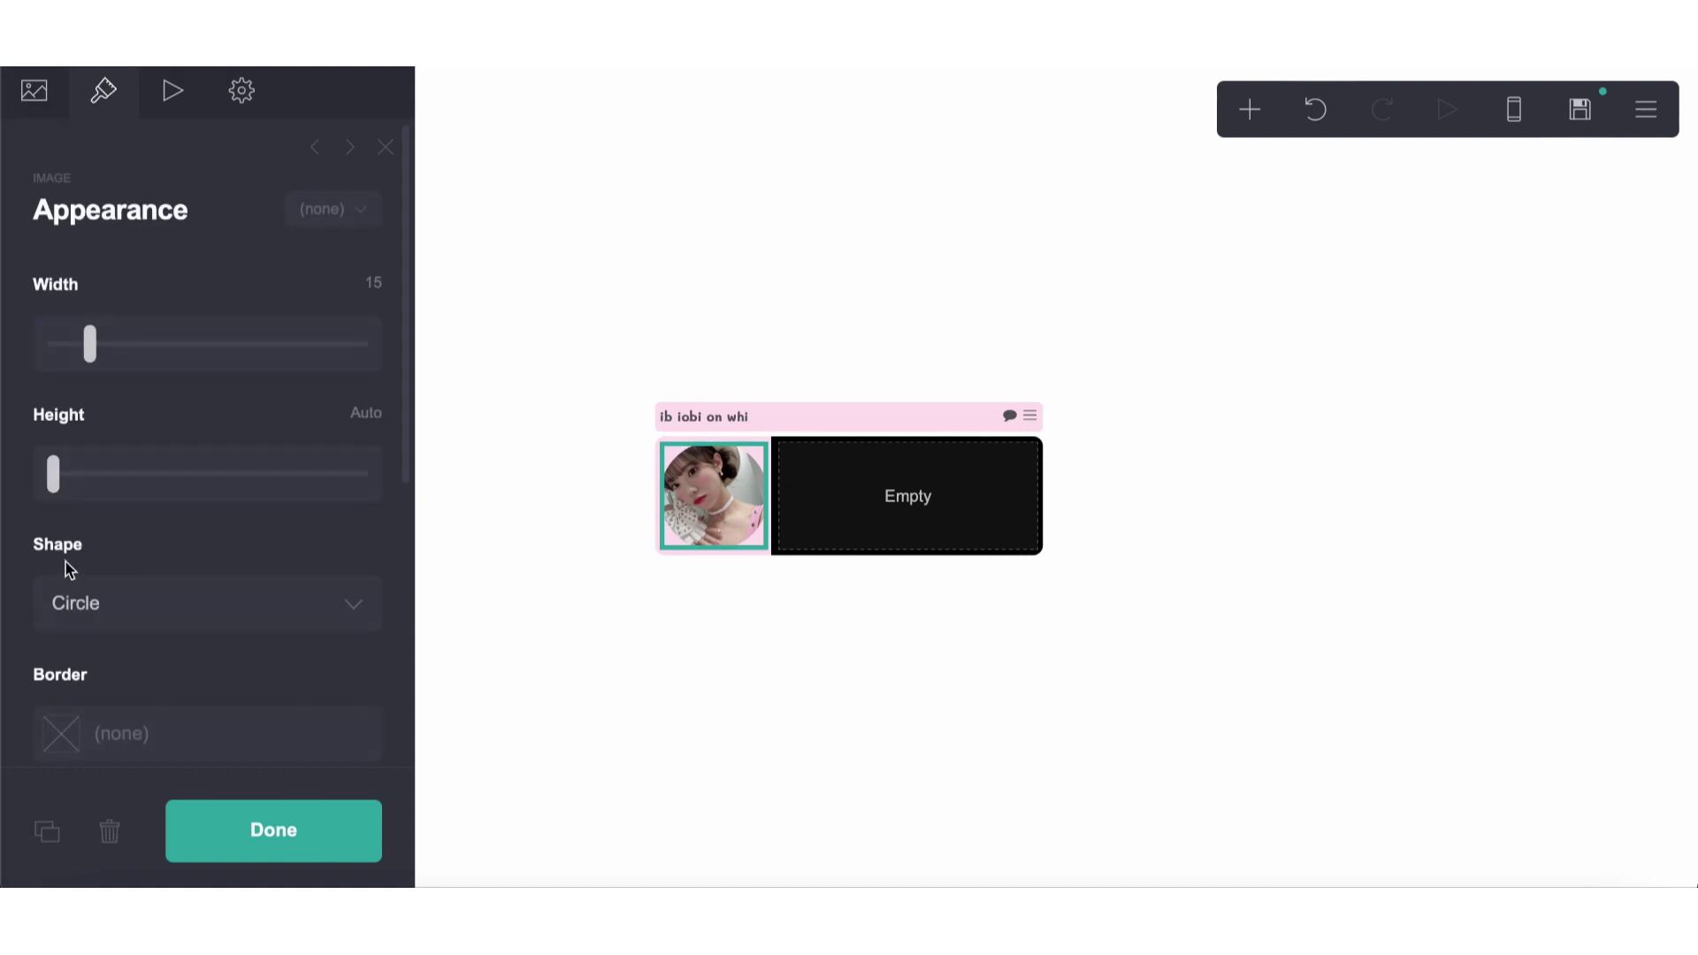
{"action": "scroll", "coordinate": [88, 549], "scroll_direction": "down", "scroll_amount": 5}
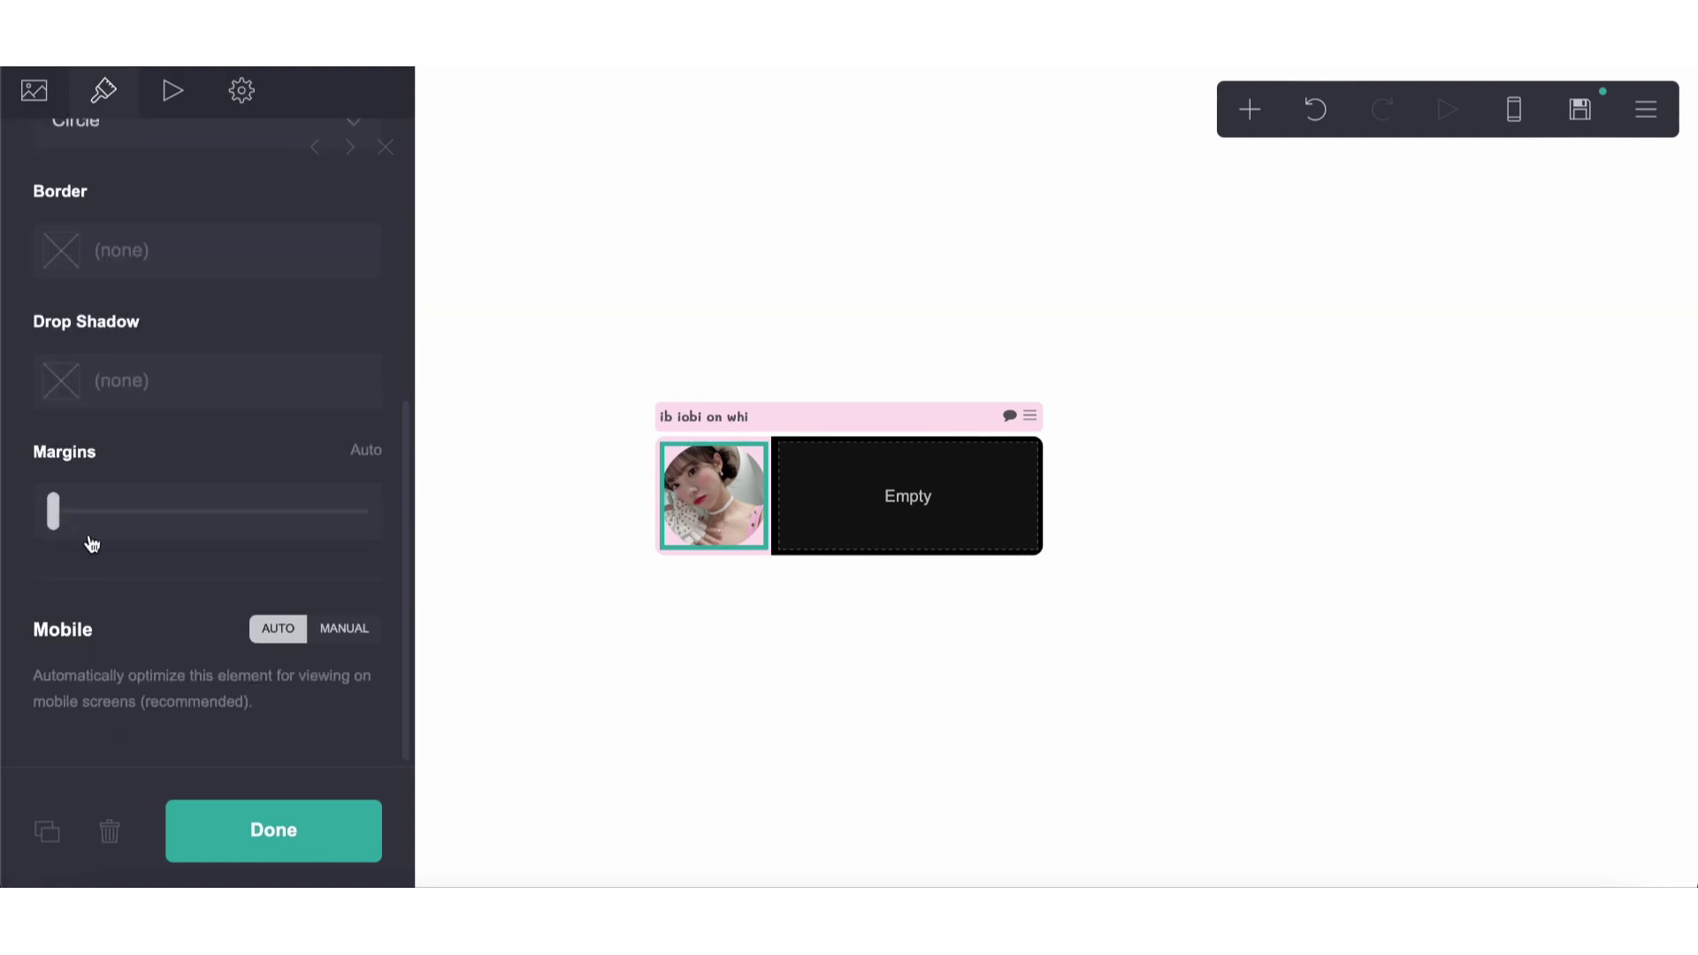
{"action": "left_click", "coordinate": [156, 267]}
{"action": "left_click_drag", "start_coordinate": [136, 468], "coordinate": [5, 469]}
{"action": "left_click", "coordinate": [673, 784]}
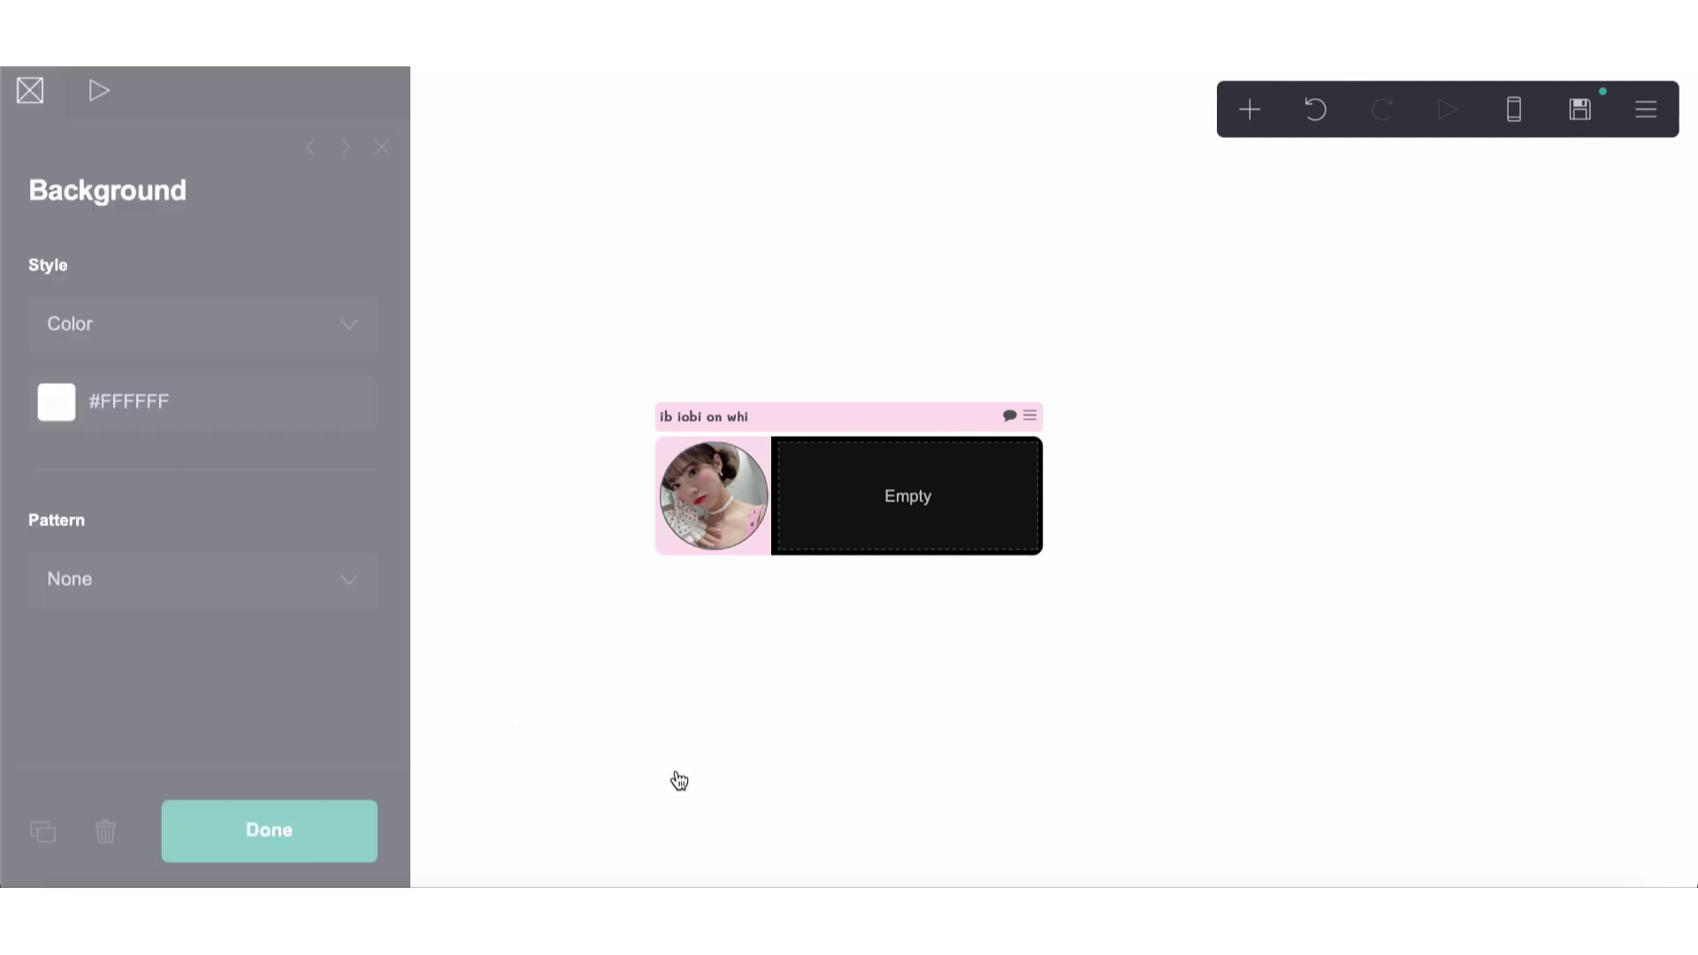
{"action": "left_click", "coordinate": [718, 535]}
{"action": "scroll", "coordinate": [215, 531], "scroll_direction": "down", "scroll_amount": 1}
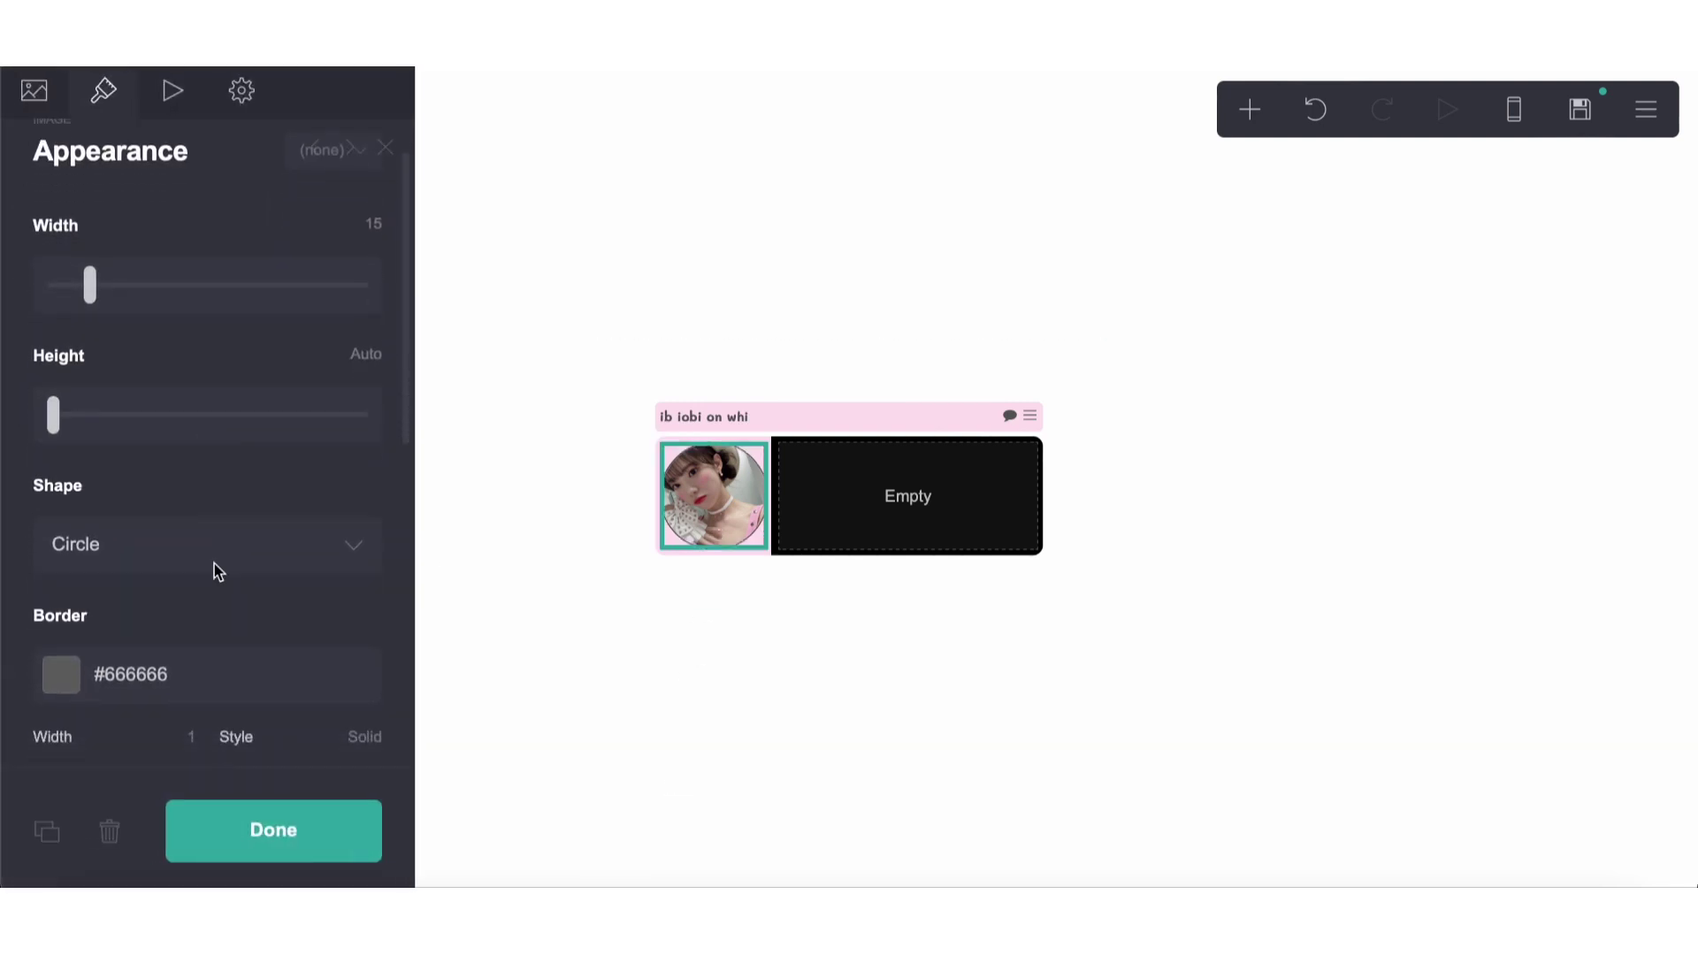
{"action": "left_click", "coordinate": [197, 679]}
{"action": "scroll", "coordinate": [177, 619], "scroll_direction": "down", "scroll_amount": 4}
{"action": "left_click_drag", "start_coordinate": [90, 512], "coordinate": [92, 466]}
Step: Move the copied title text to sit below the photo
{"action": "left_click", "coordinate": [532, 639]}
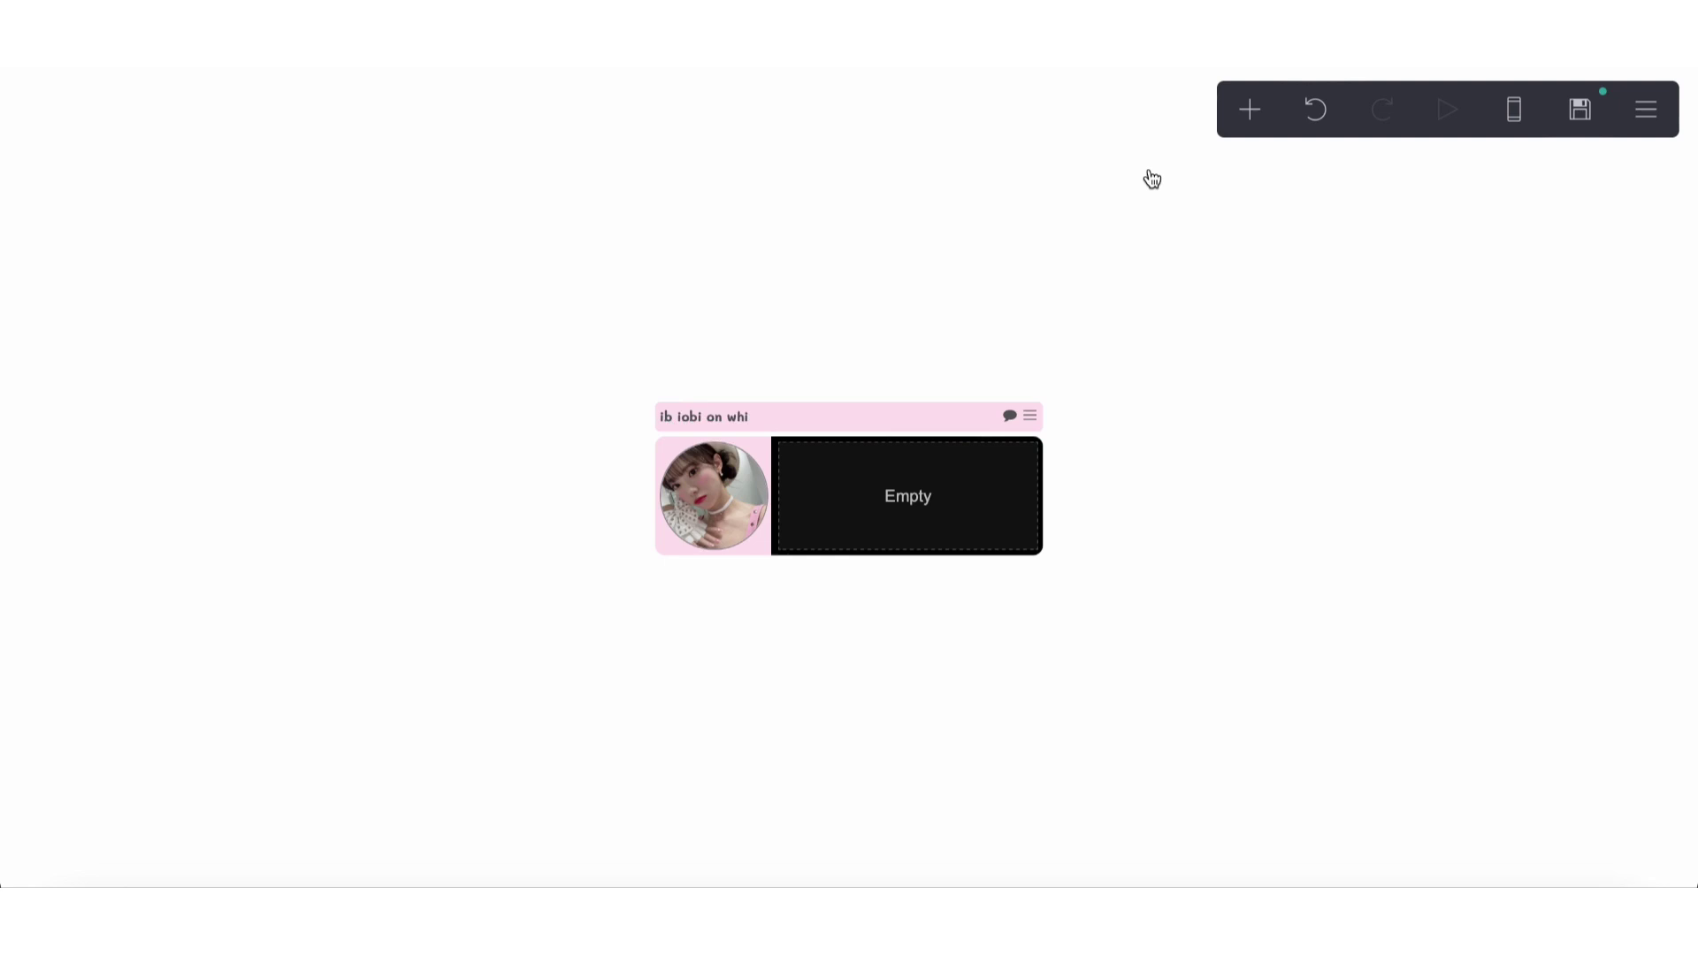
{"action": "left_click", "coordinate": [720, 416]}
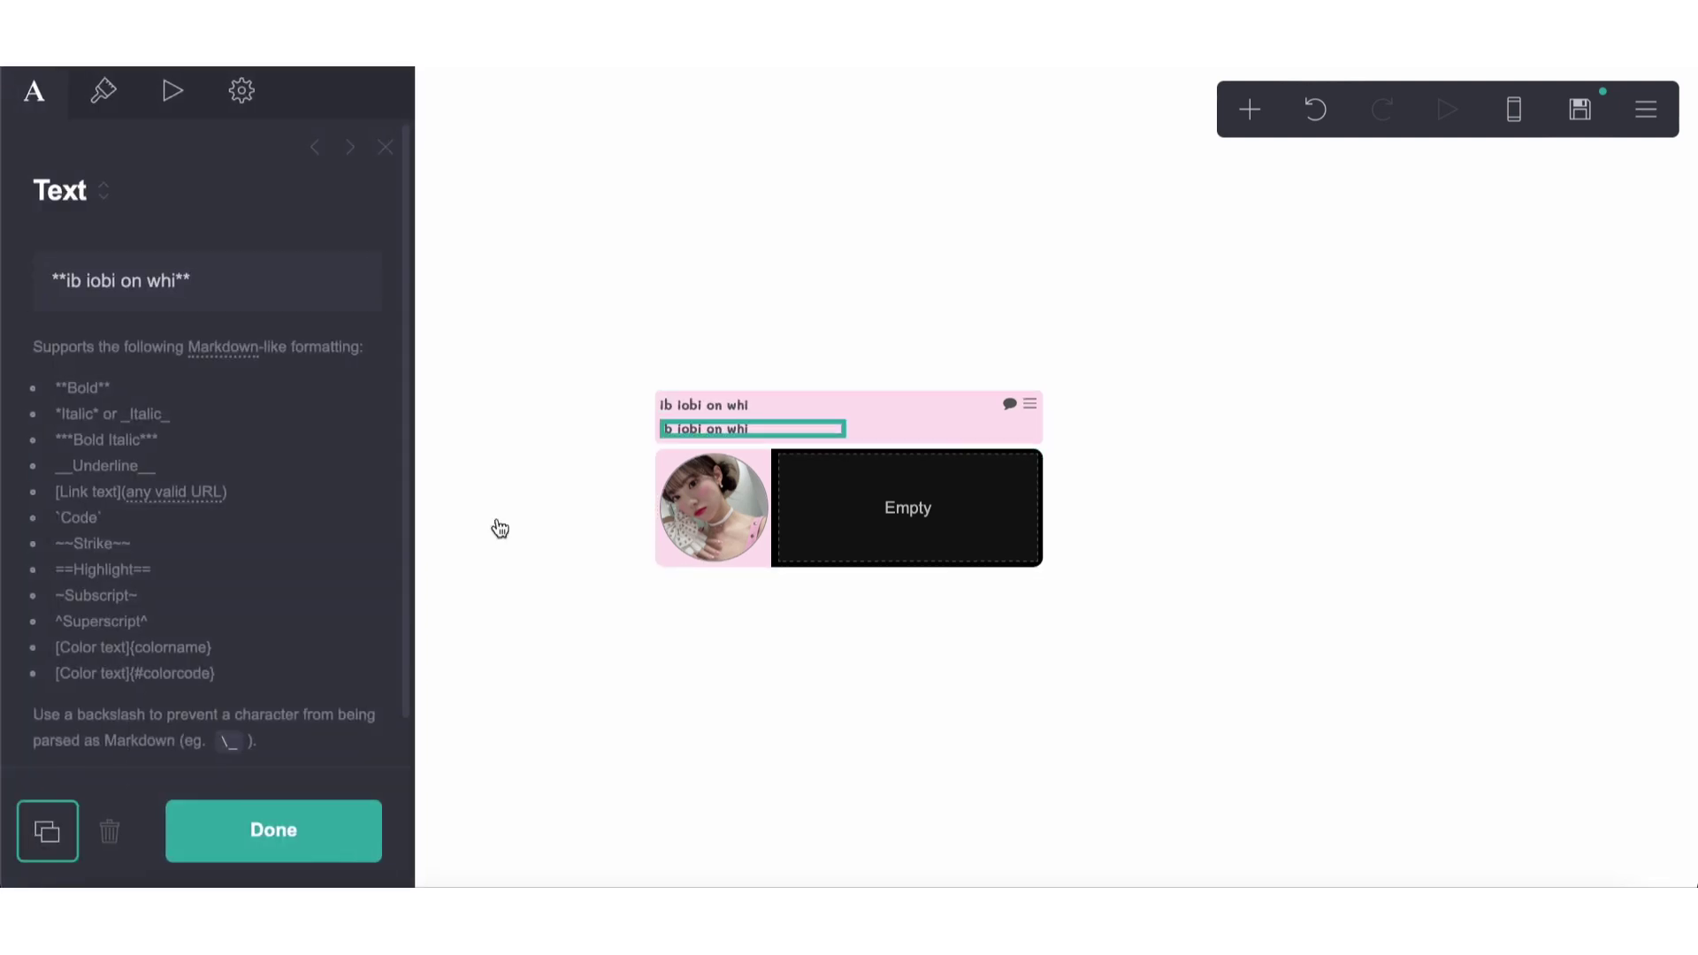
{"action": "left_click_drag", "start_coordinate": [708, 402], "coordinate": [725, 562]}
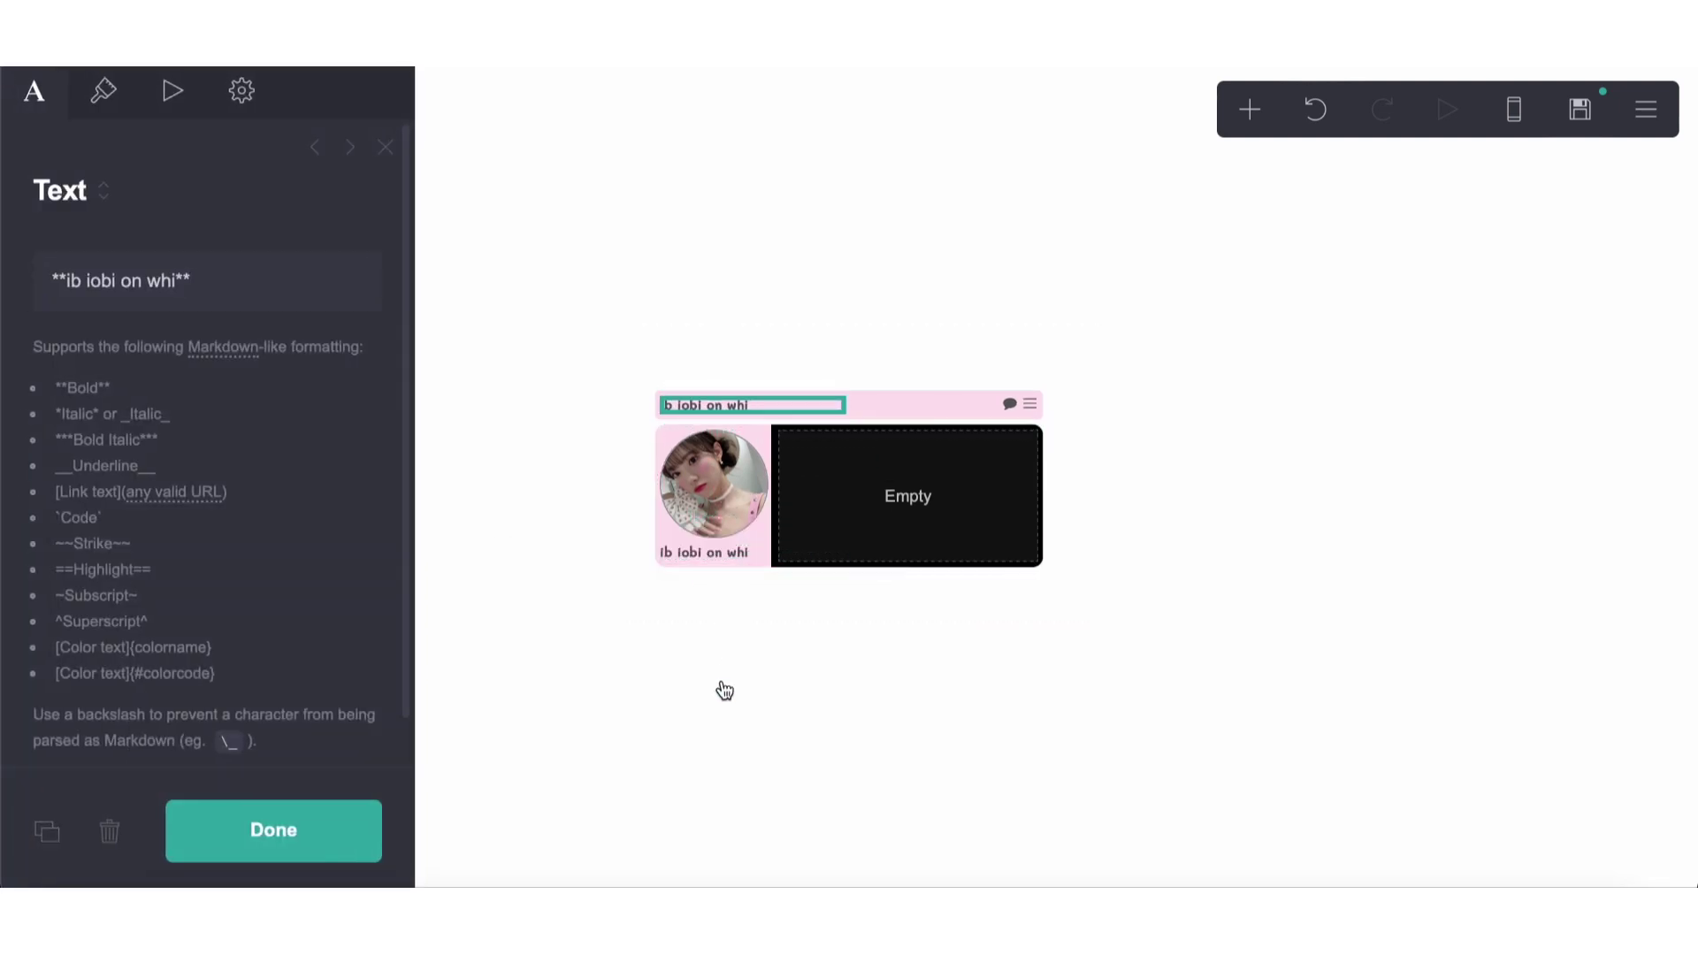
{"action": "left_click", "coordinate": [720, 690]}
{"action": "left_click", "coordinate": [720, 559]}
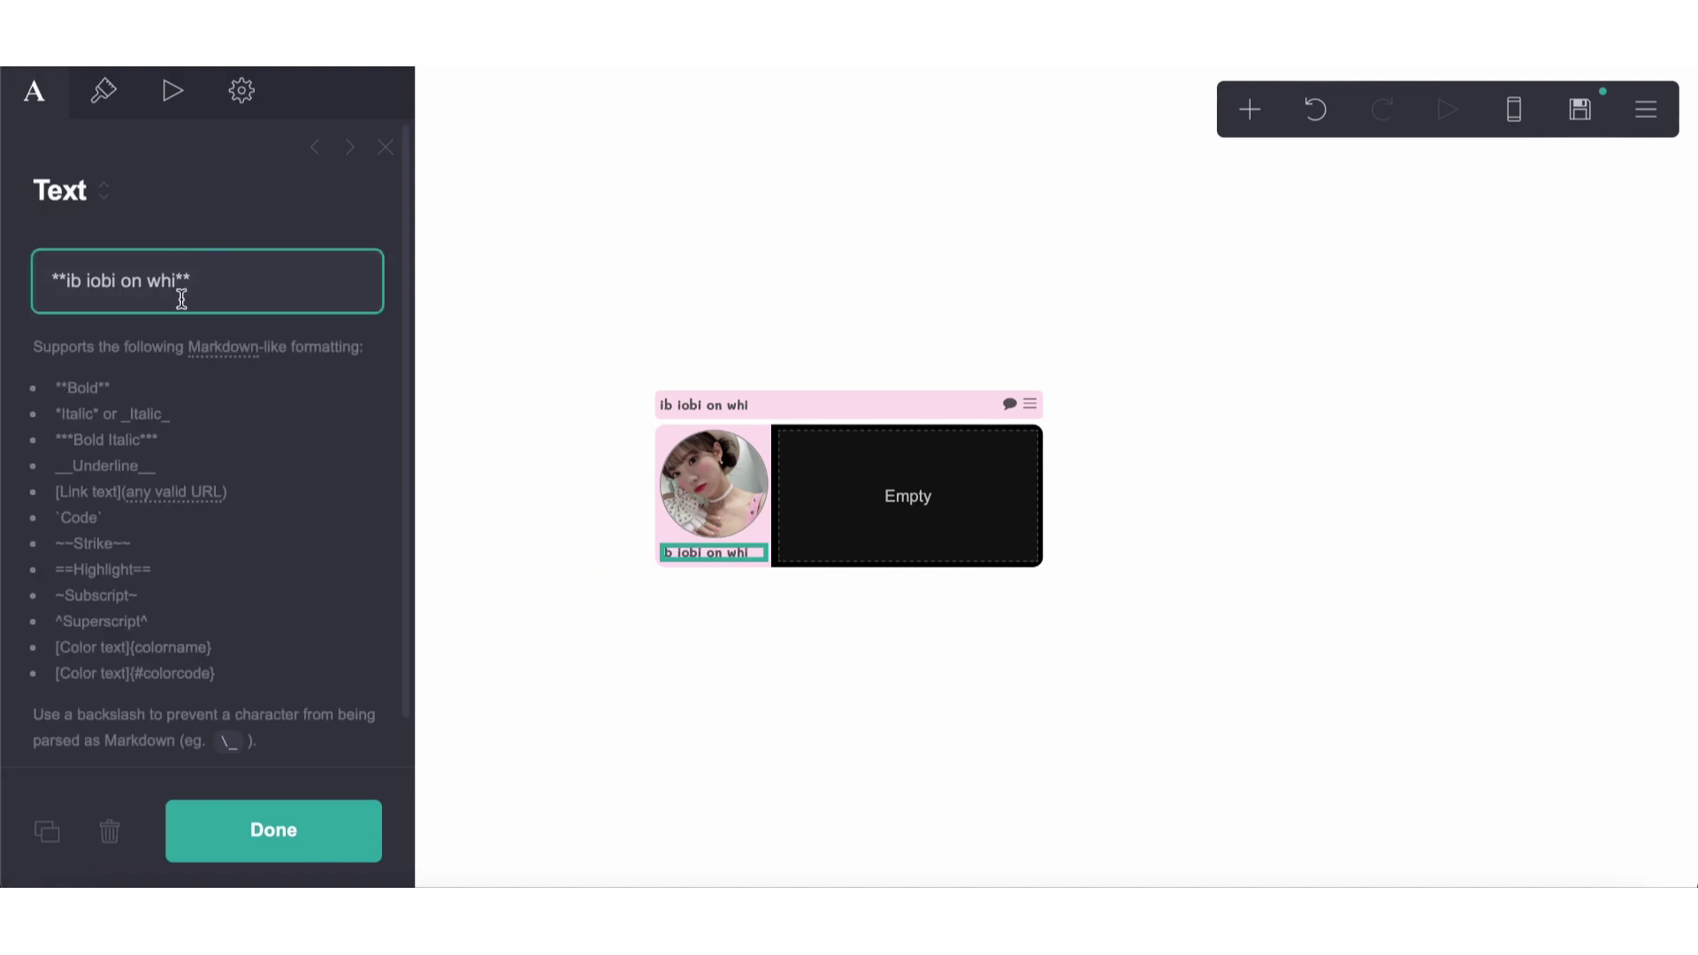
Step: Replace the old words with the greeting 'heyy', a cherry-blossom emoji and '16'
{"action": "left_click_drag", "start_coordinate": [177, 287], "coordinate": [69, 285]}
{"action": "key", "text": "BackSpace"}
{"action": "type", "text": "hayy"}
{"action": "key", "text": "BackSpace"}
{"action": "key", "text": "BackSpace"}
{"action": "key", "text": "BackSpace"}
{"action": "type", "text": "eyy** i'm **riti"}
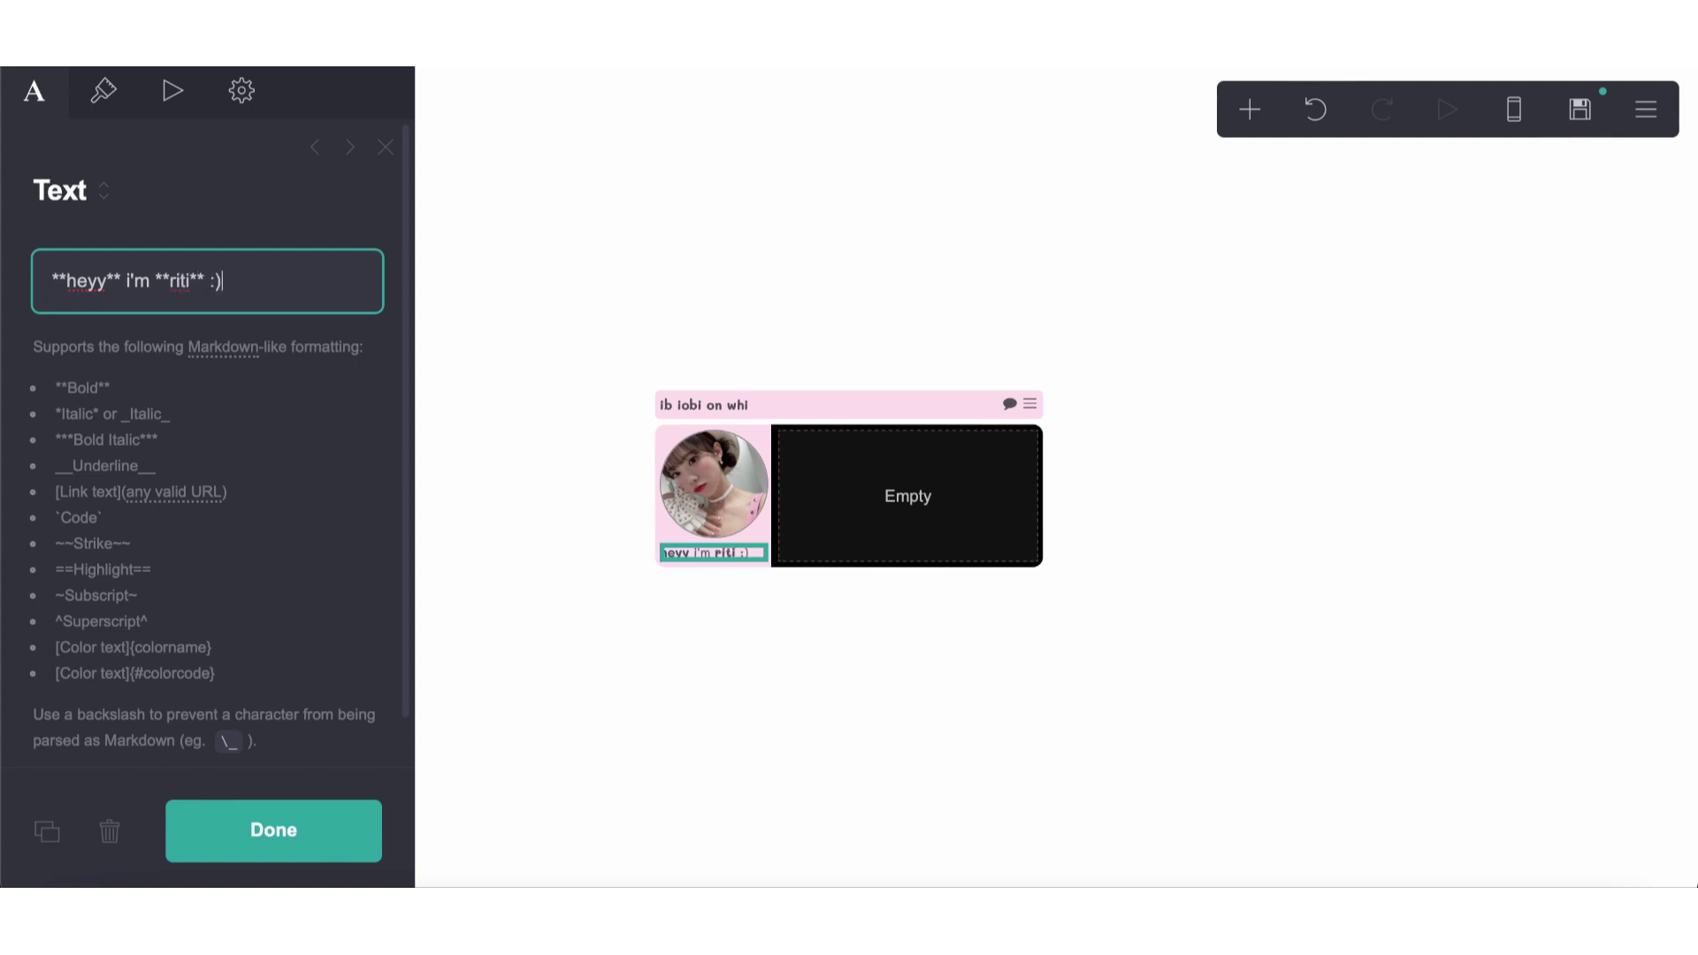
{"action": "right_click", "coordinate": [237, 300]}
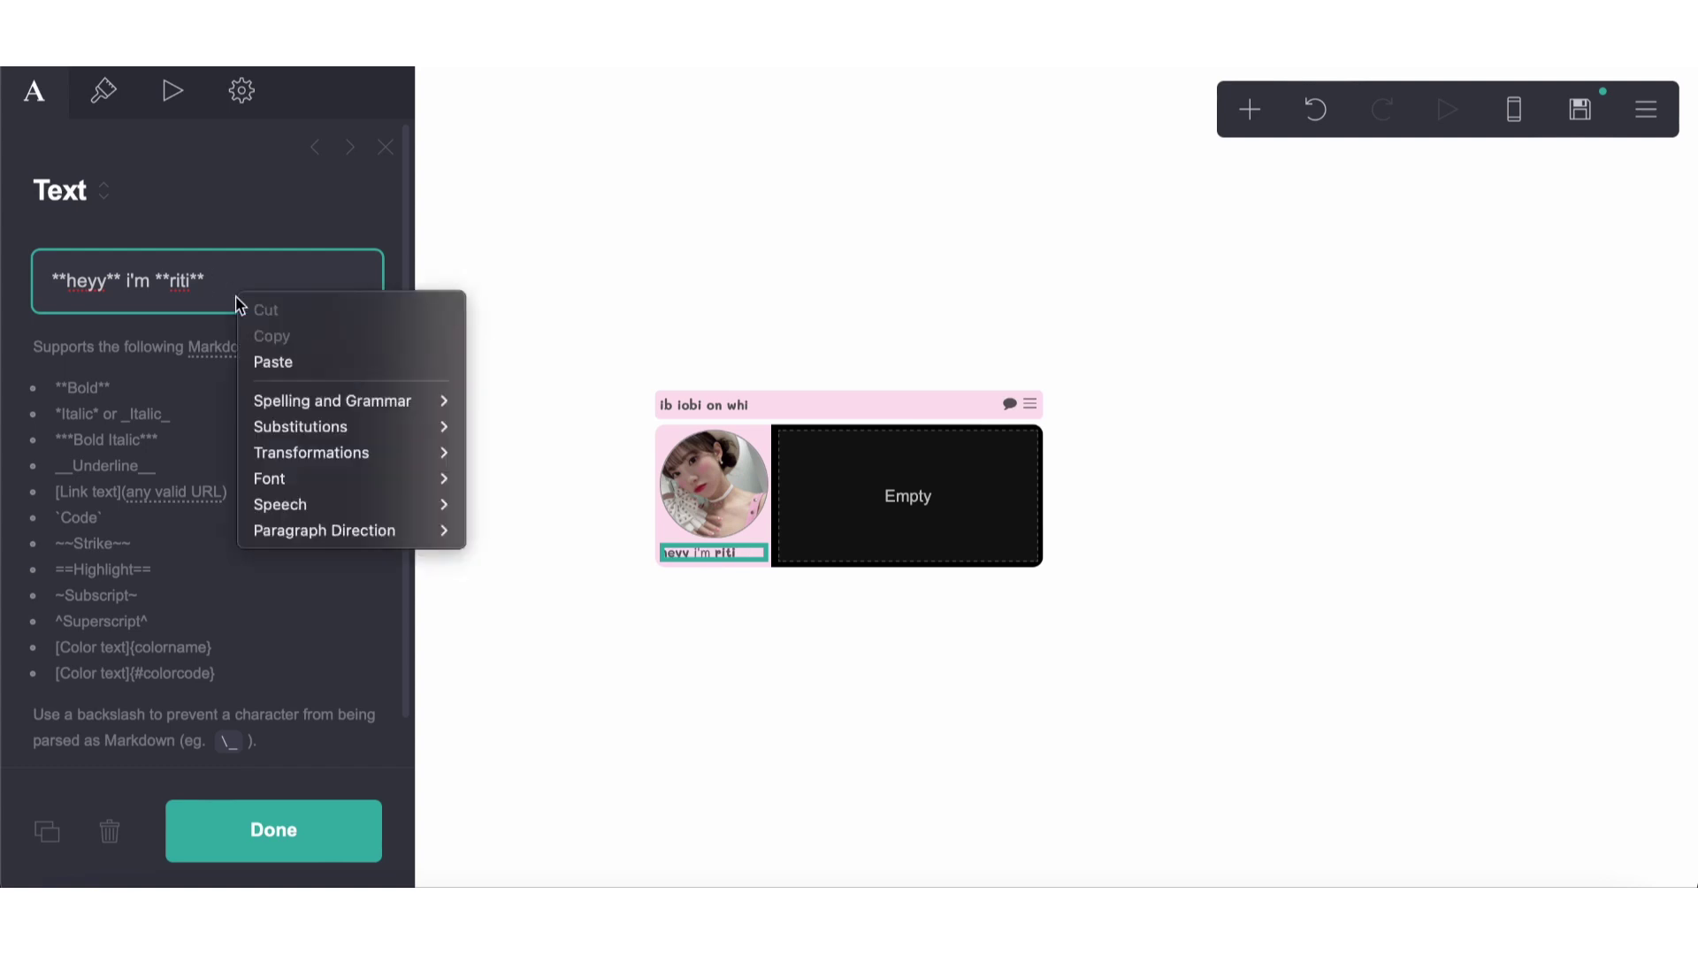
{"action": "left_click", "coordinate": [254, 281]}
{"action": "type", "text": "🌸"}
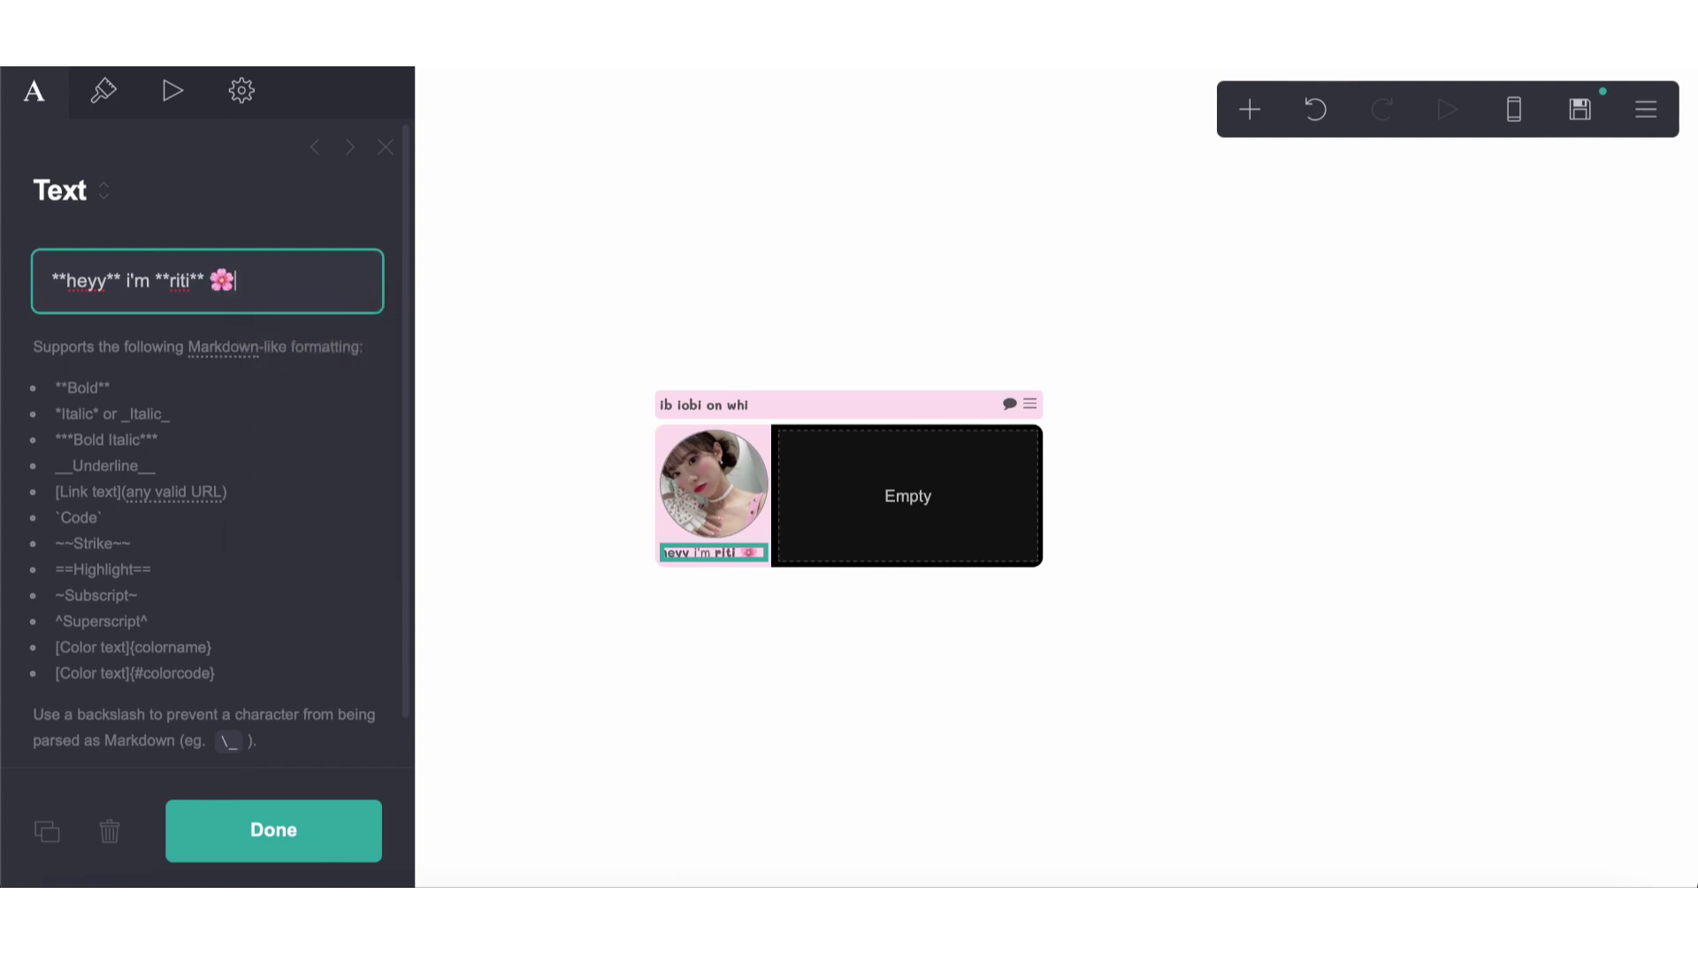
{"action": "type", "text": "16 desi"}
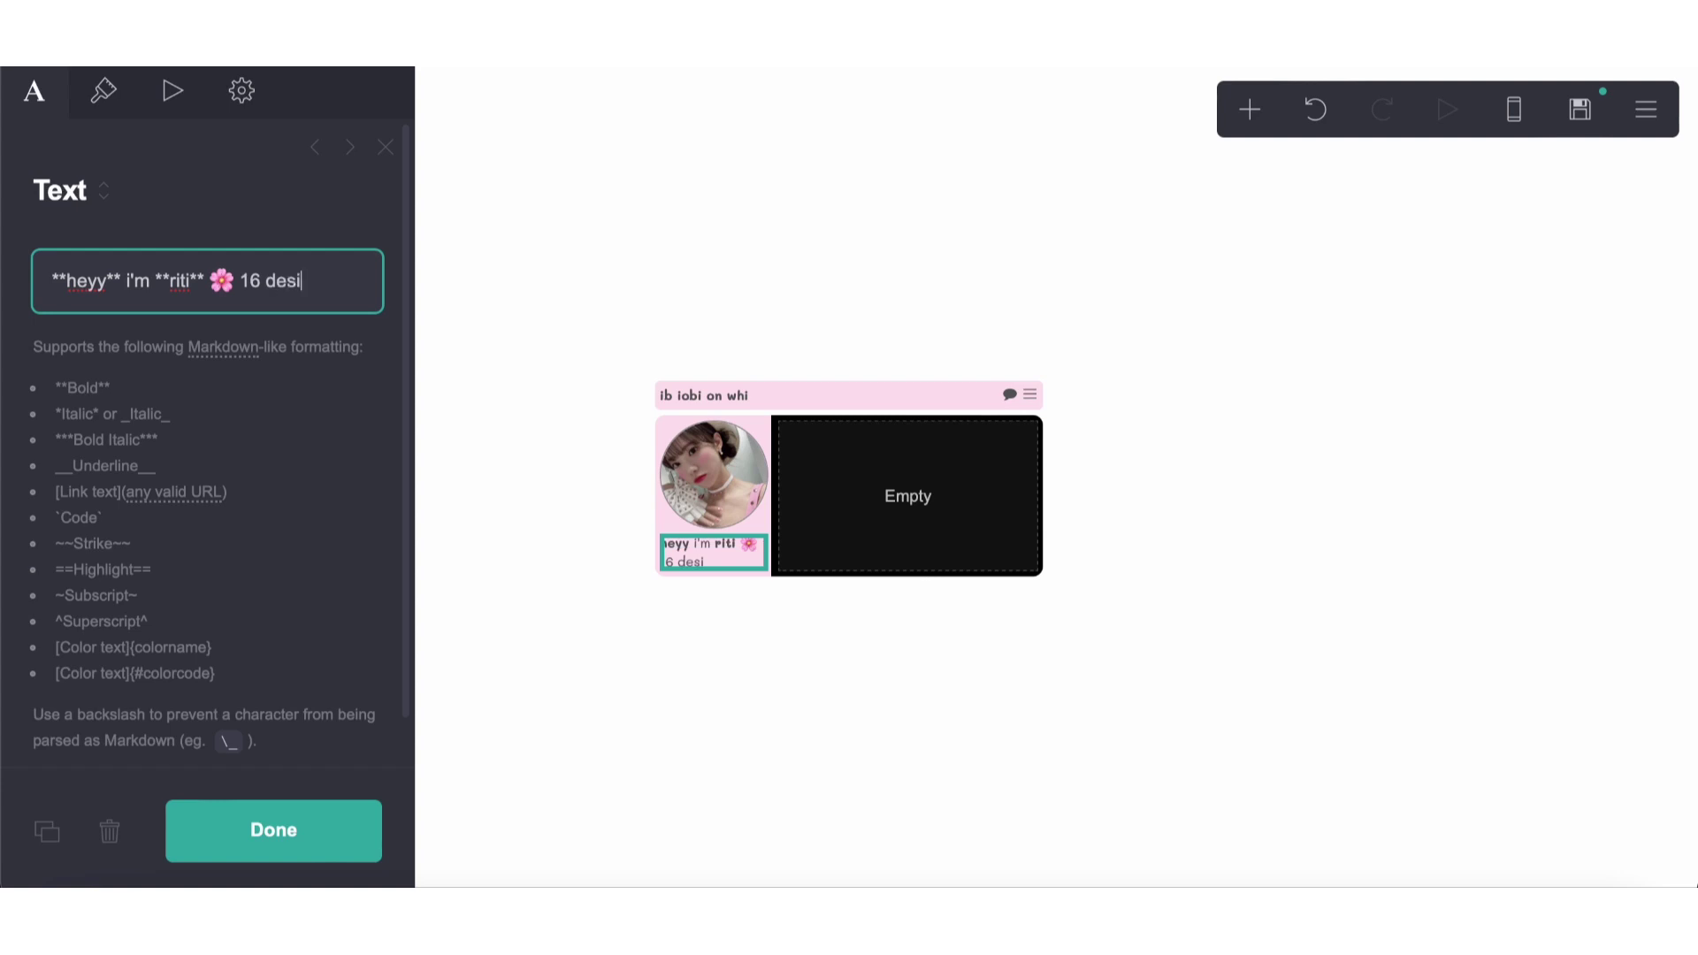
Step: Tighten the bio's Line Spacing to 1.25
{"action": "left_click", "coordinate": [104, 91]}
{"action": "scroll", "coordinate": [169, 510], "scroll_direction": "down", "scroll_amount": 2}
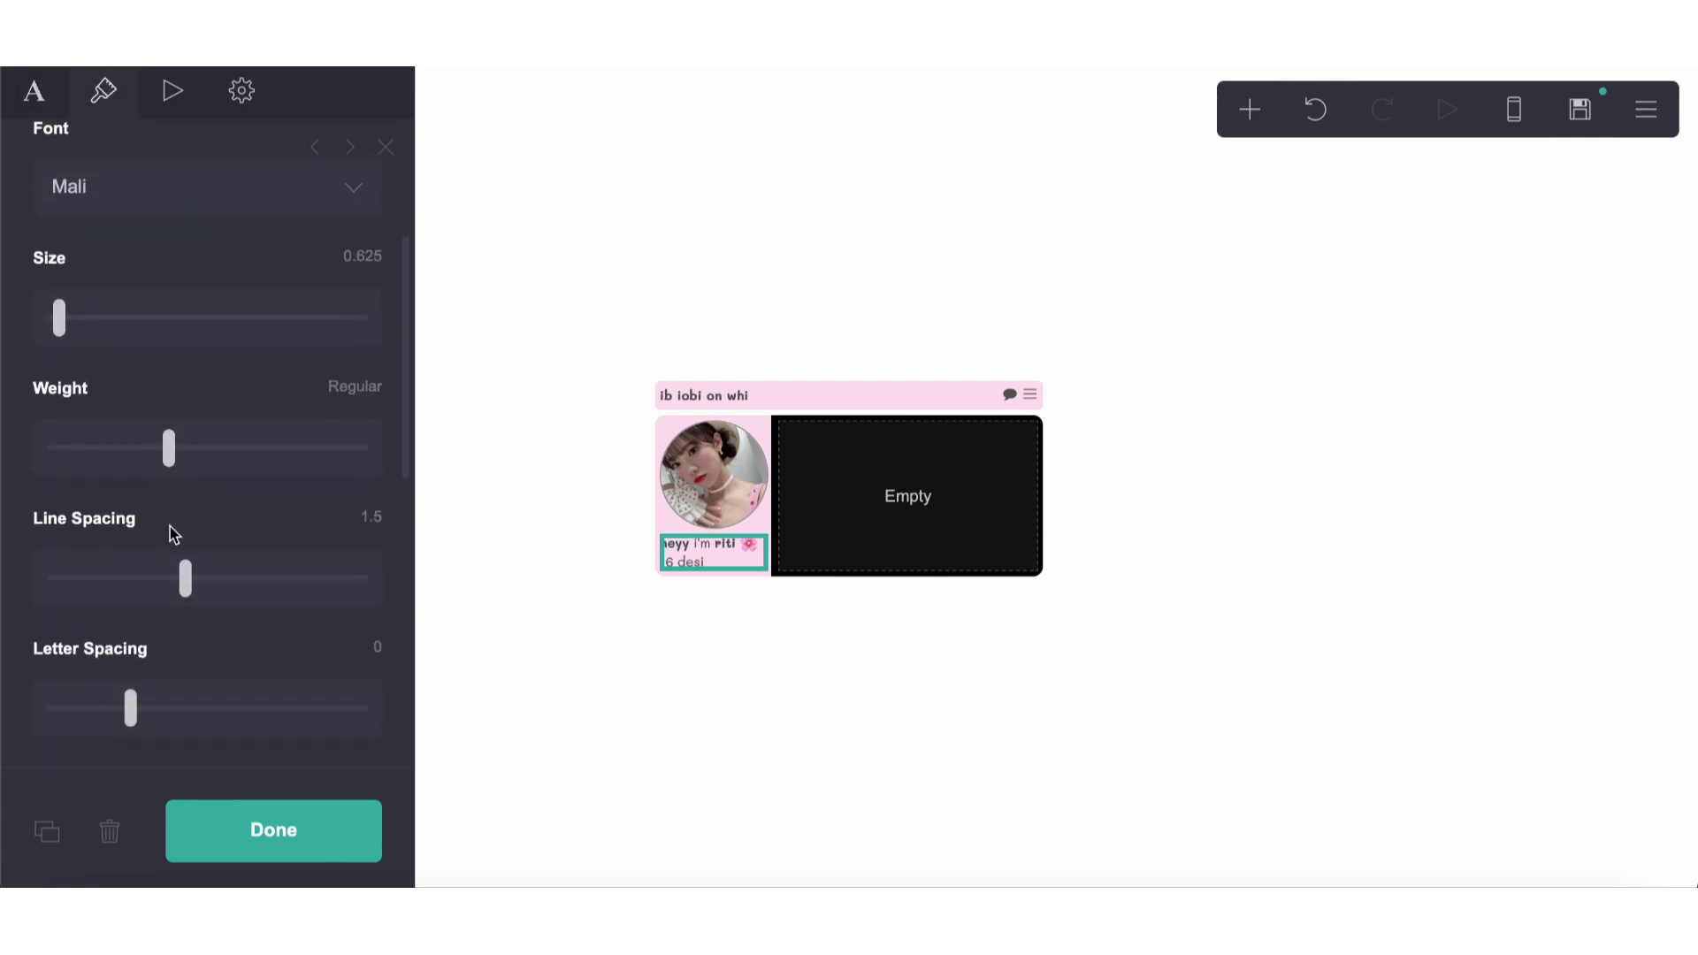
{"action": "left_click_drag", "start_coordinate": [184, 595], "coordinate": [141, 594]}
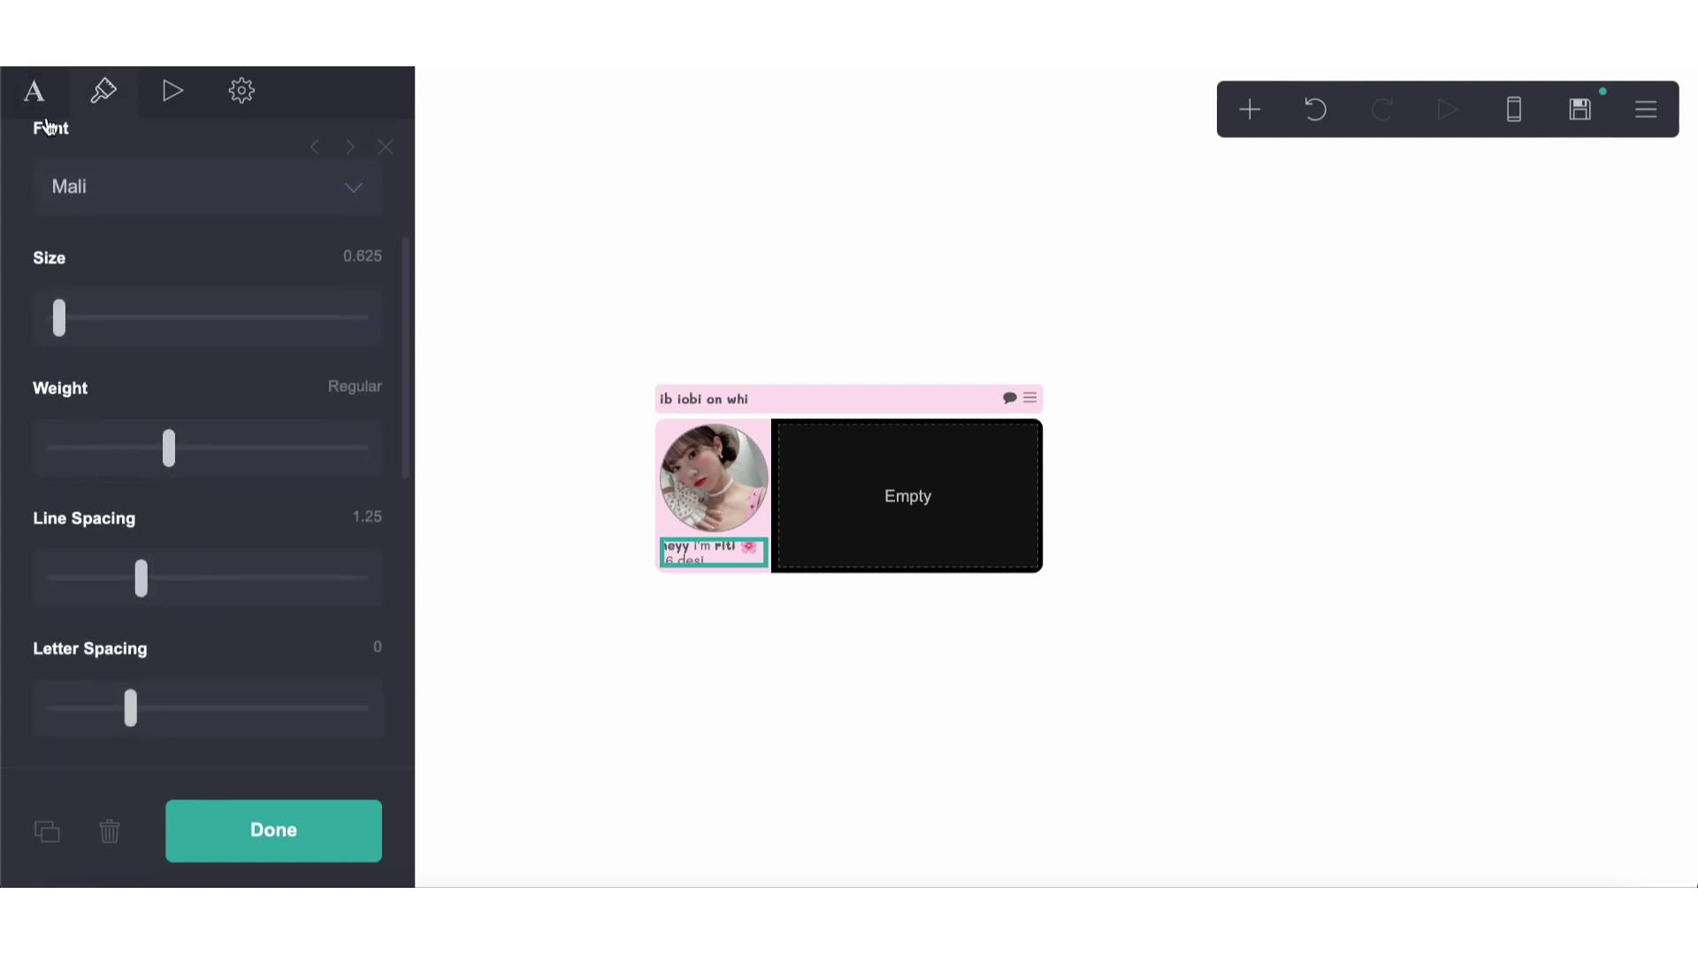
Step: Add 'lesbian', bold 'they them' pronouns and 'prns intp libra 10/15' to the bio
{"action": "left_click", "coordinate": [37, 94]}
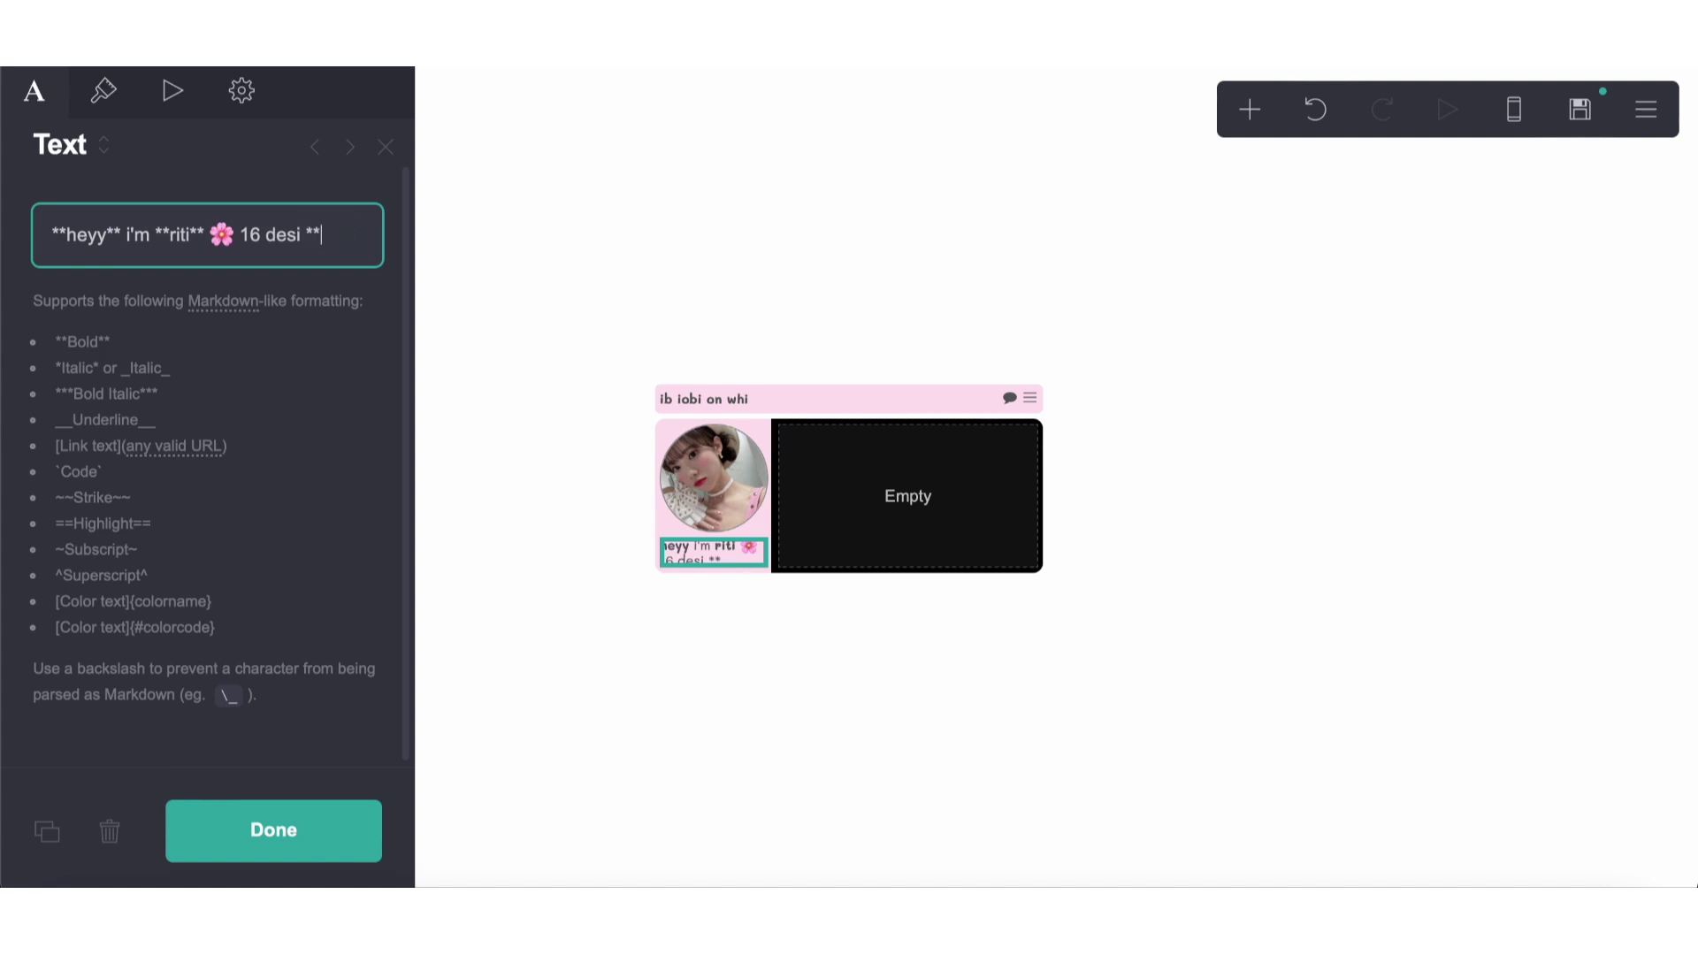
{"action": "type", "text": "them**"}
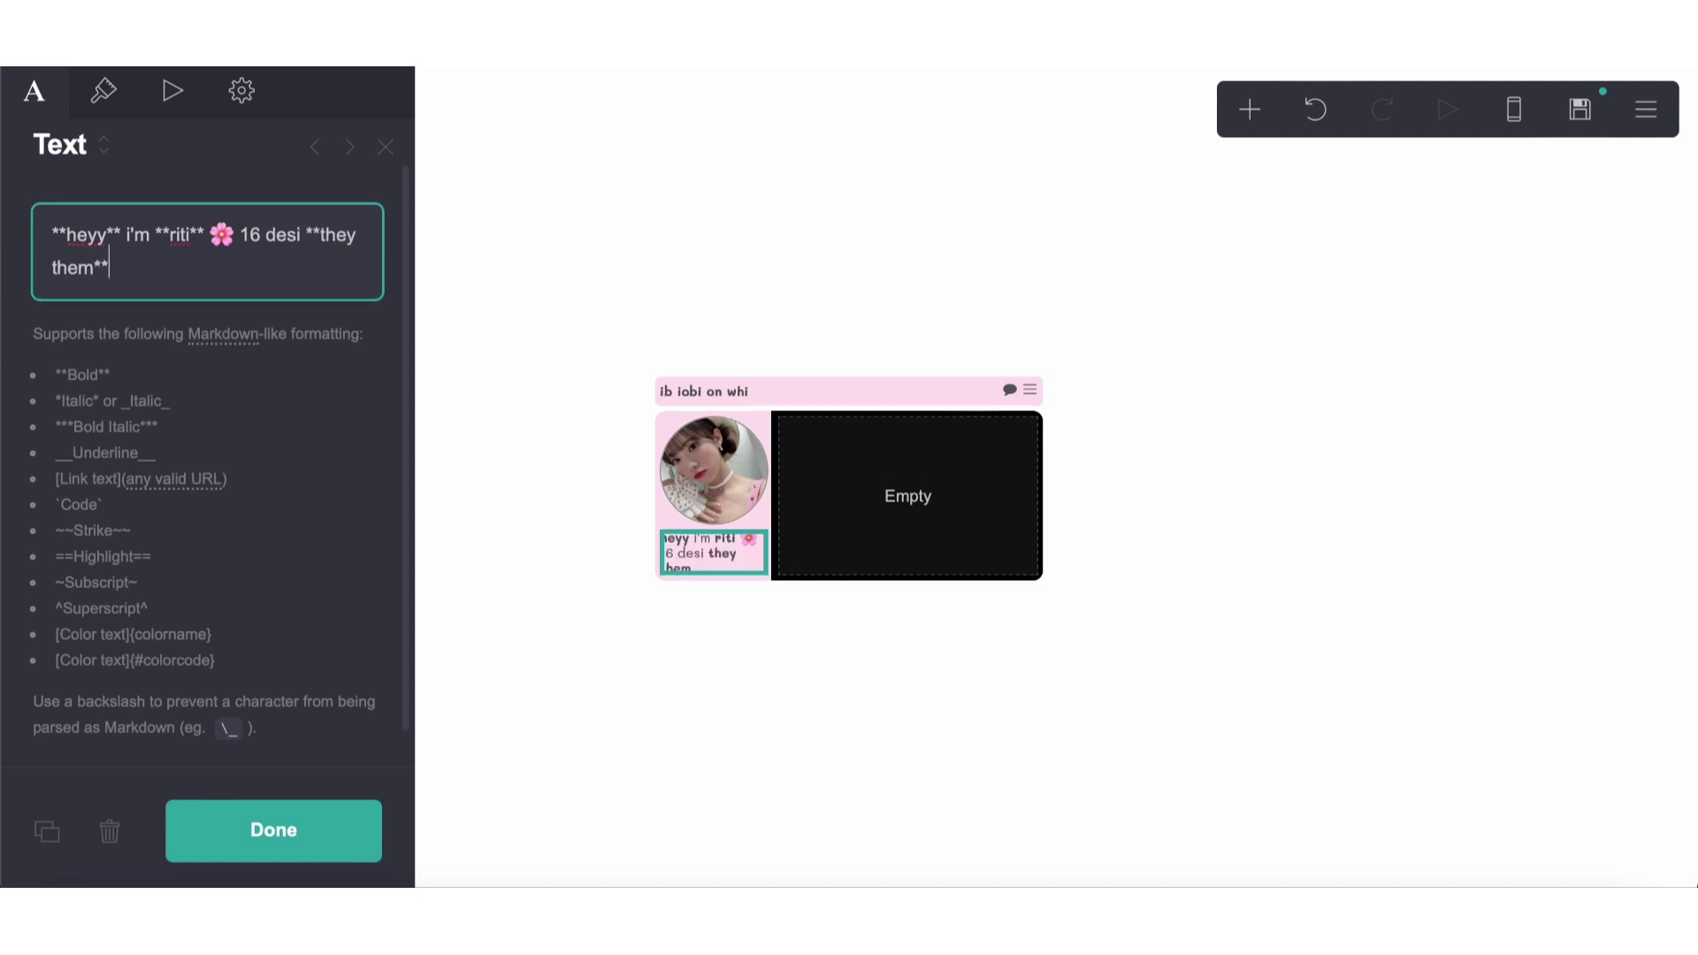
{"action": "left_click", "coordinate": [310, 236]}
{"action": "type", "text": "lesbian"}
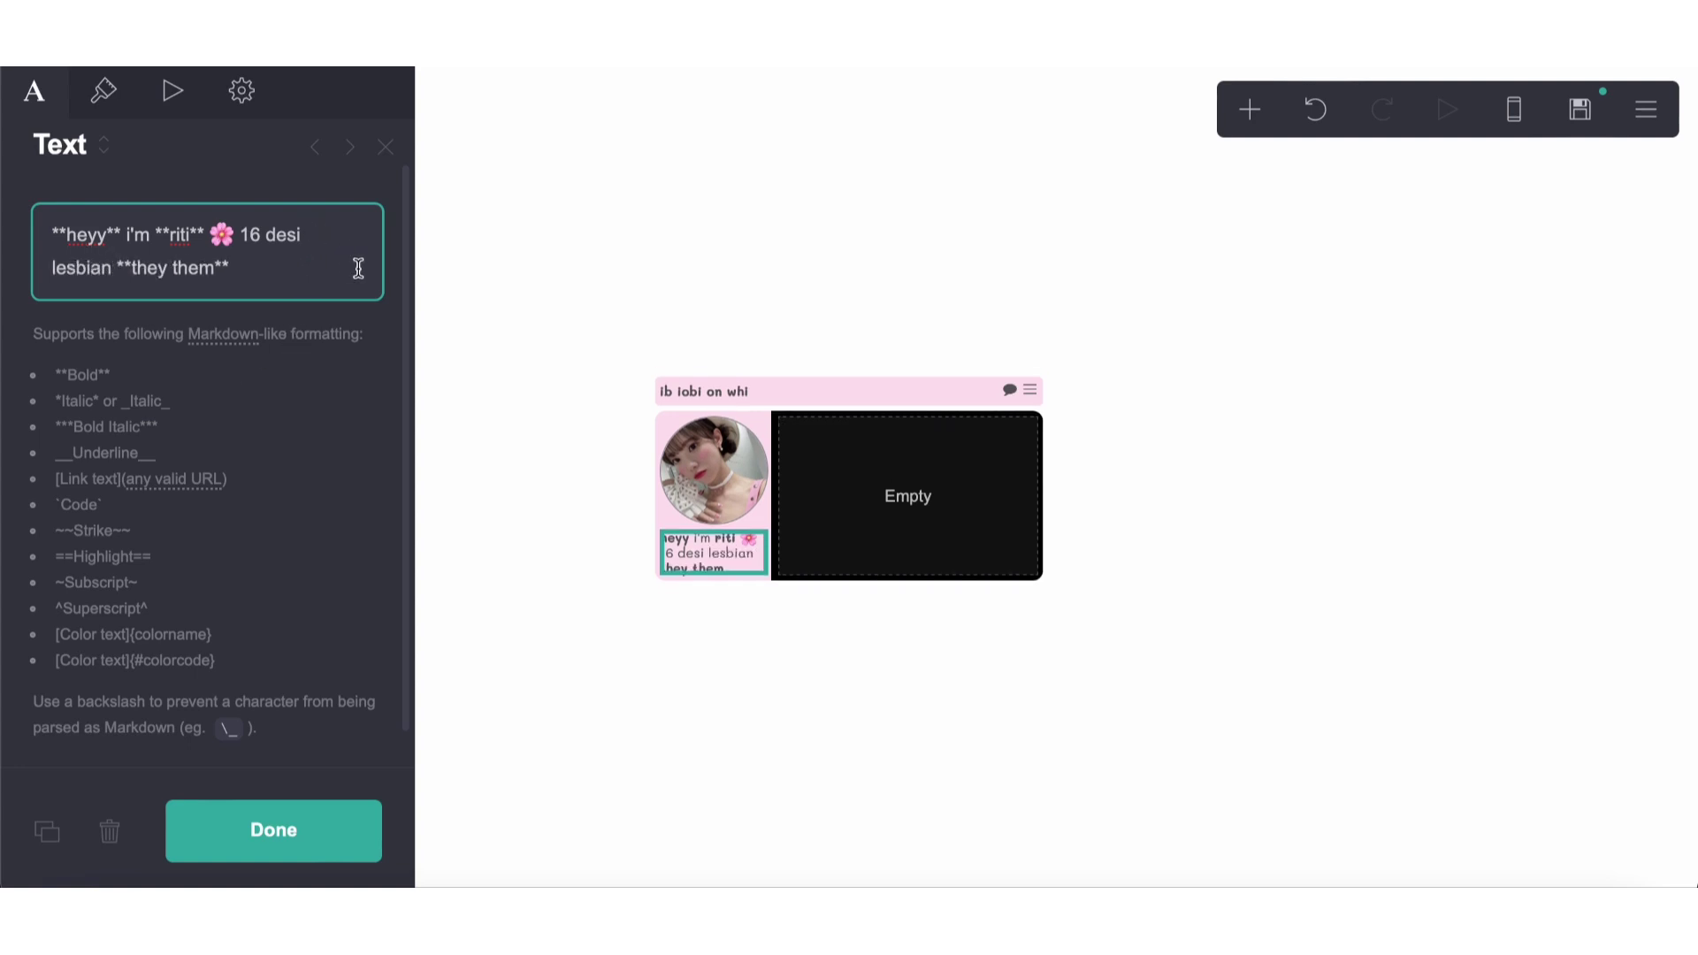
{"action": "left_click", "coordinate": [322, 277]}
{"action": "type", "text": "prns intp libra"}
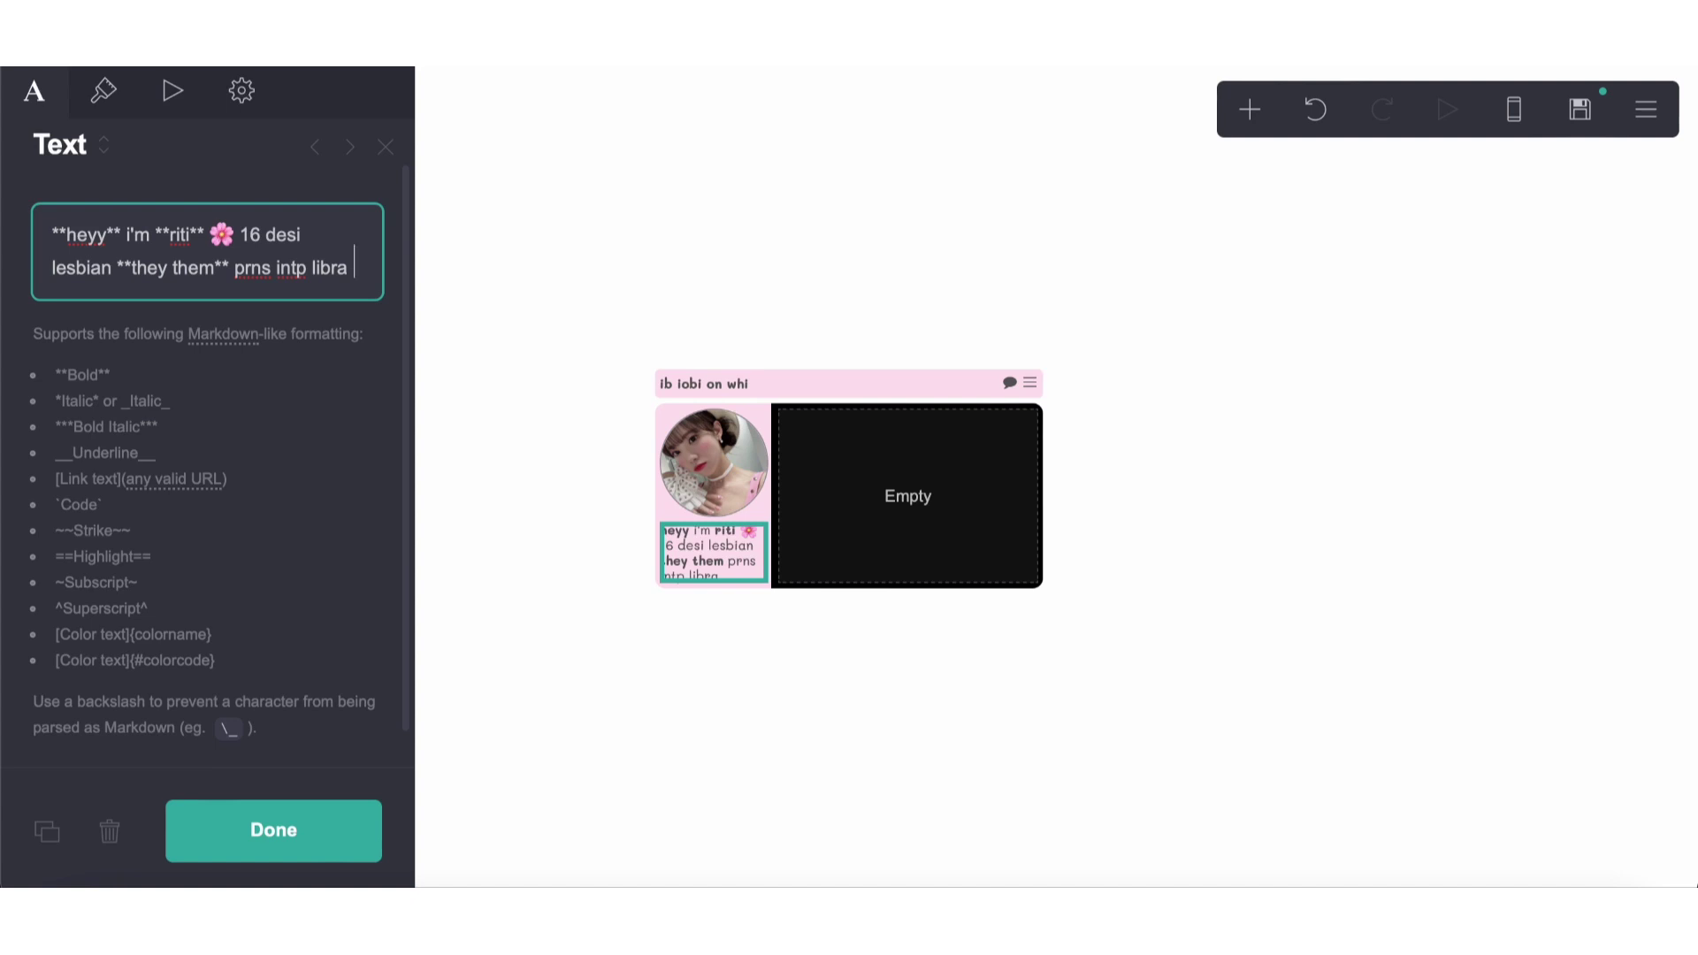
{"action": "type", "text": " 10"}
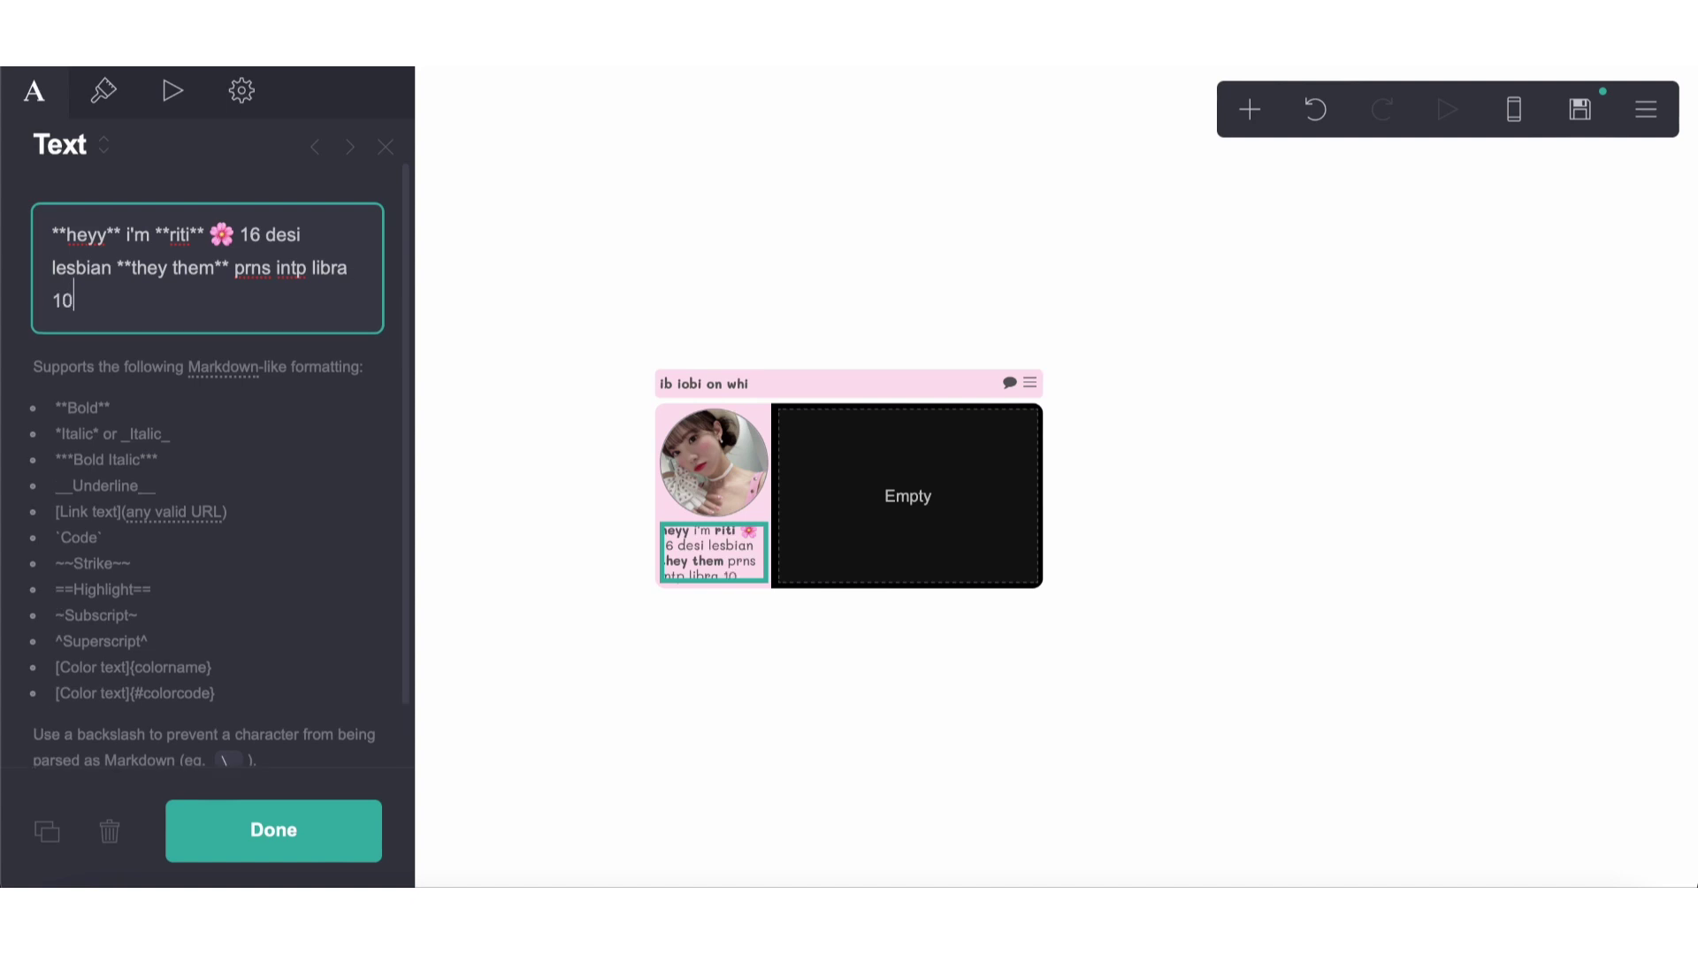
{"action": "type", "text": "/15"}
Step: Add a code Embed element under the profile photo and begin typing its Label
{"action": "left_click", "coordinate": [805, 713]}
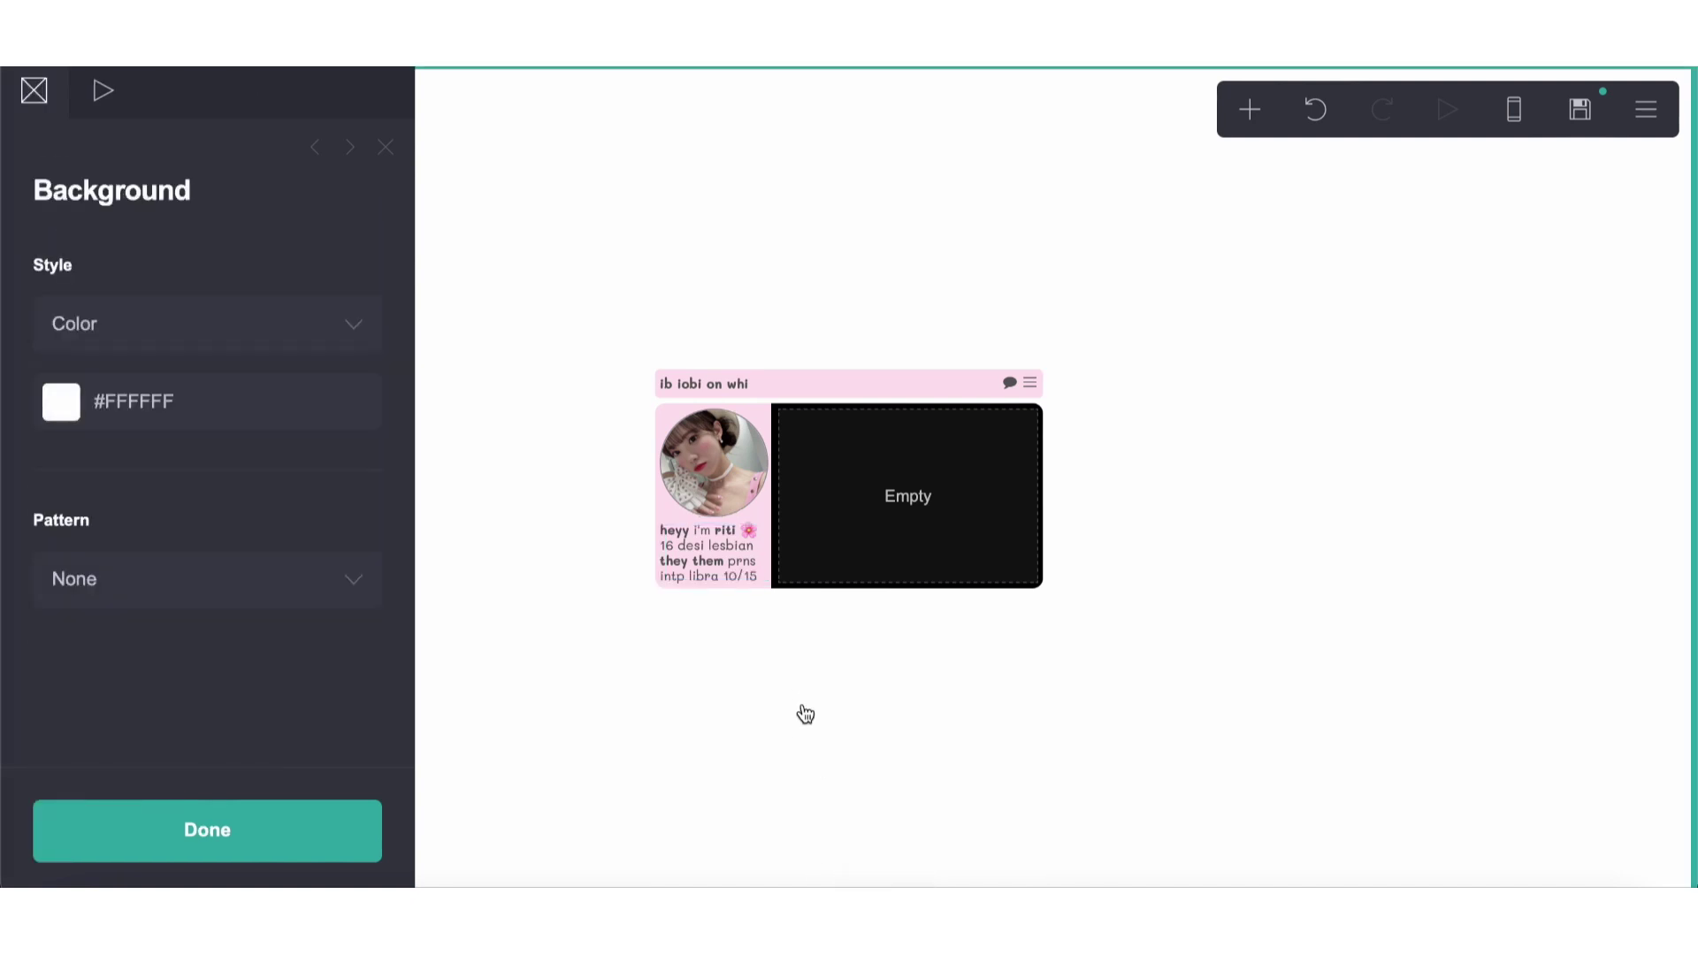
{"action": "left_click", "coordinate": [805, 714]}
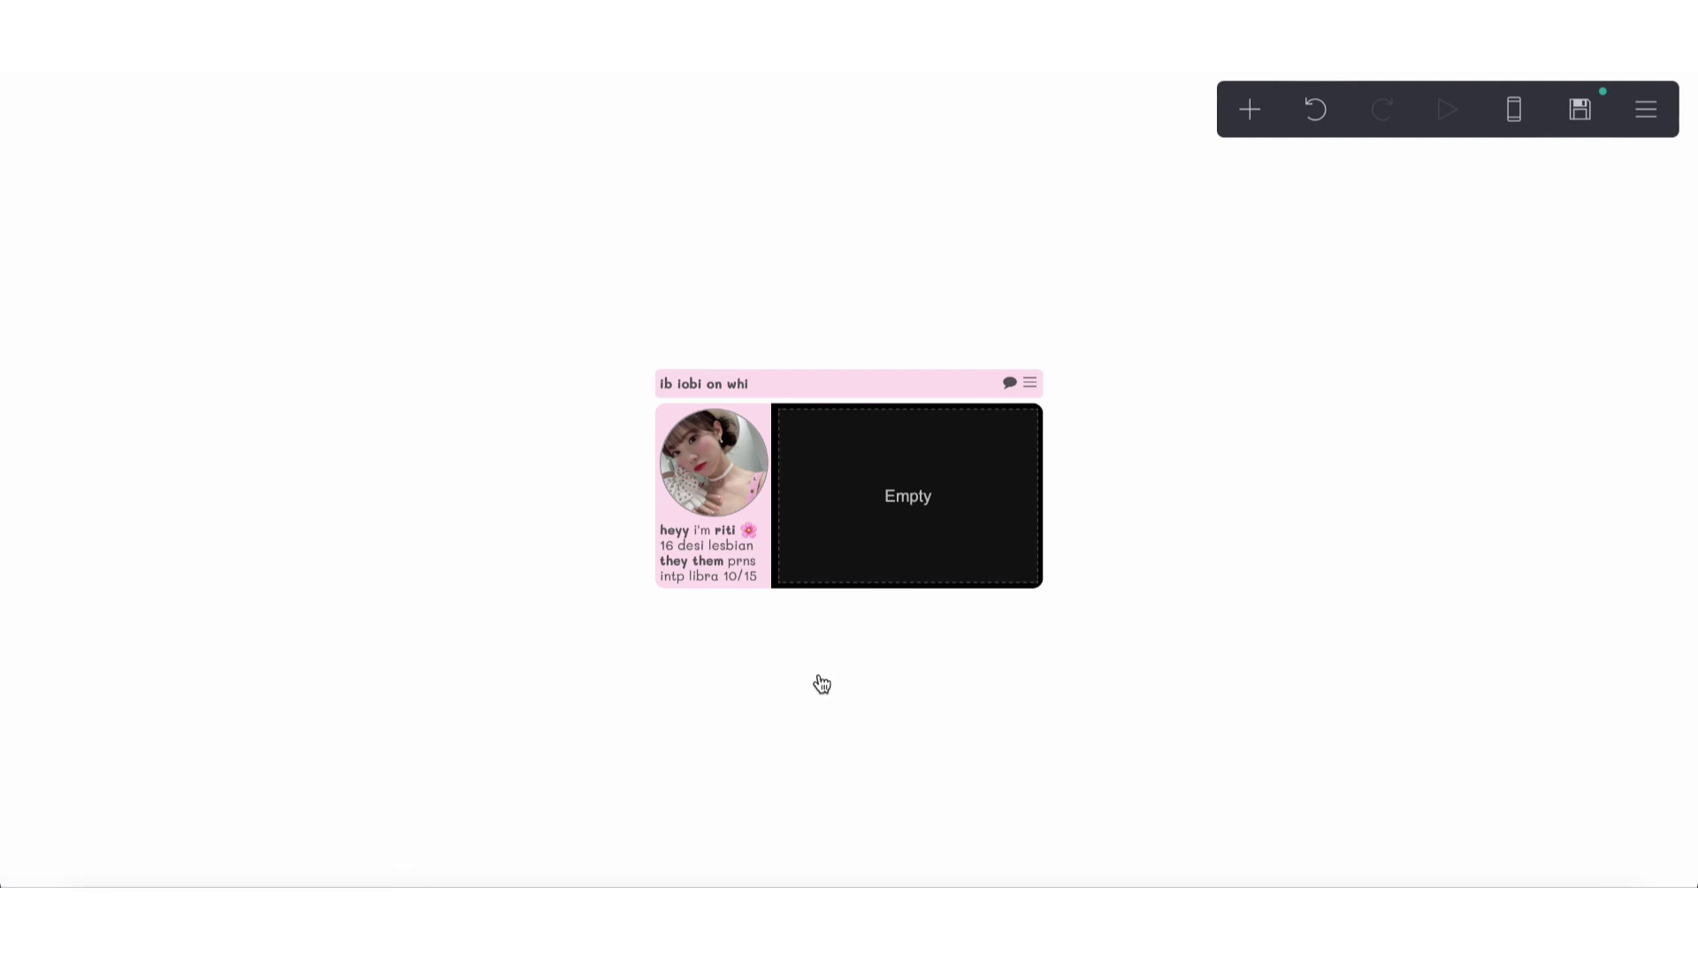
{"action": "left_click", "coordinate": [1236, 119]}
{"action": "left_click", "coordinate": [1154, 560]}
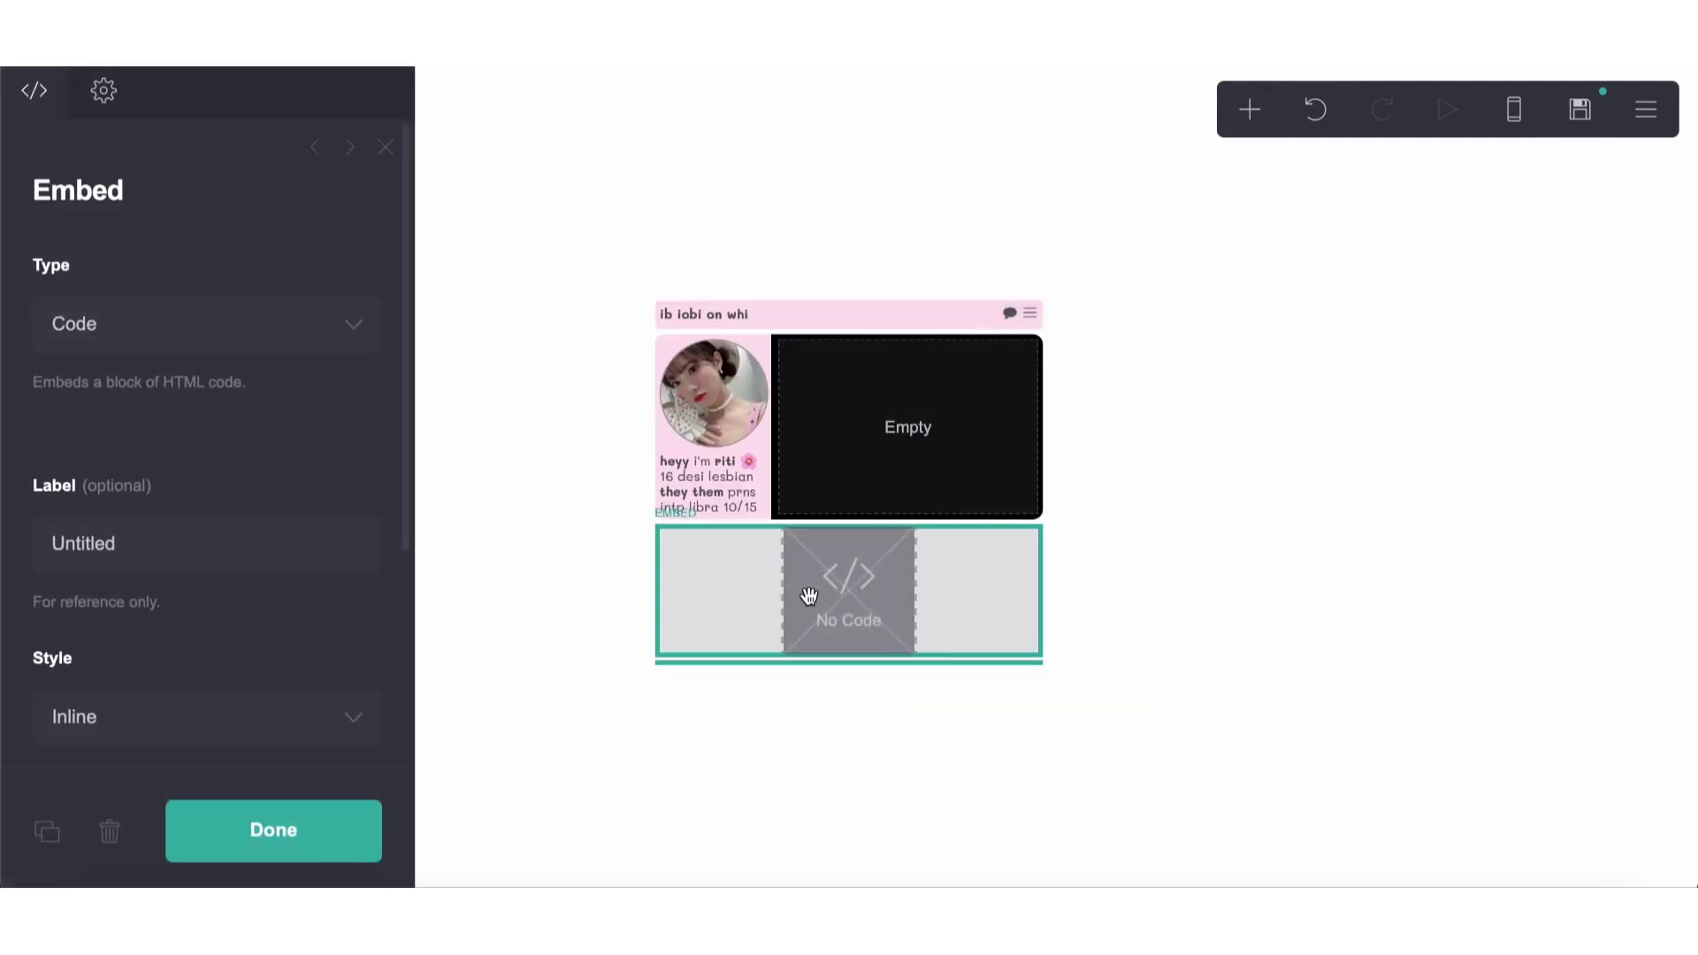
{"action": "left_click_drag", "start_coordinate": [853, 588], "coordinate": [718, 442]}
{"action": "scroll", "coordinate": [125, 530], "scroll_direction": "down", "scroll_amount": 3}
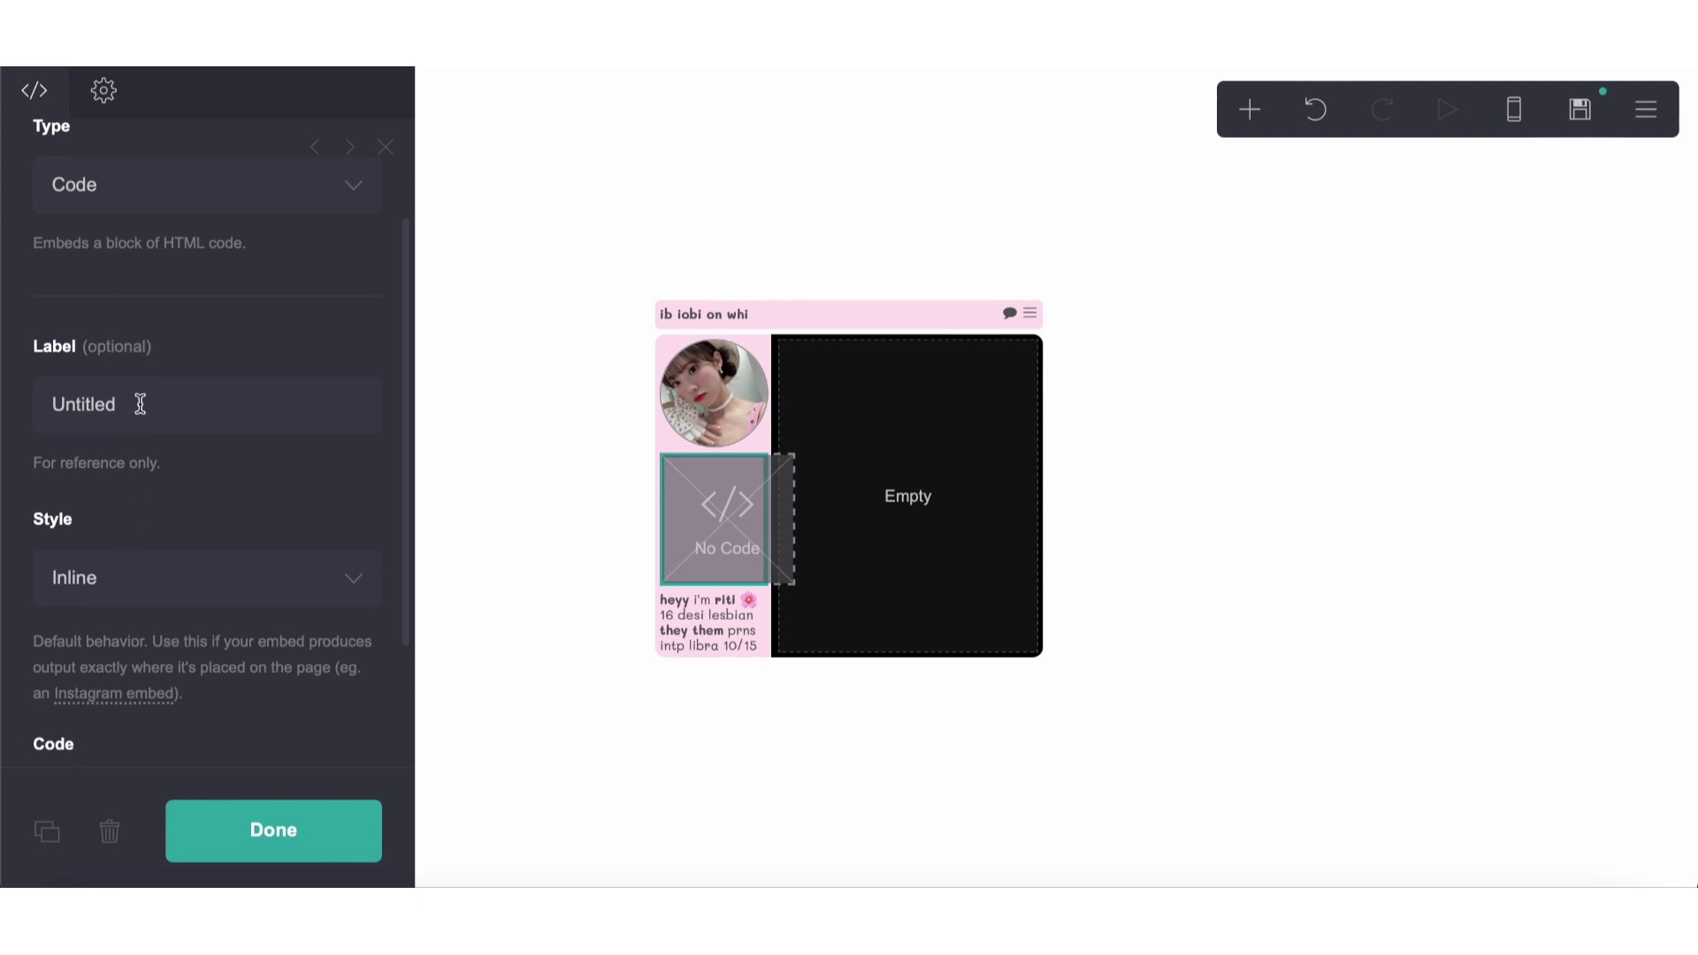
{"action": "left_click", "coordinate": [141, 404]}
{"action": "type", "text": "n"}
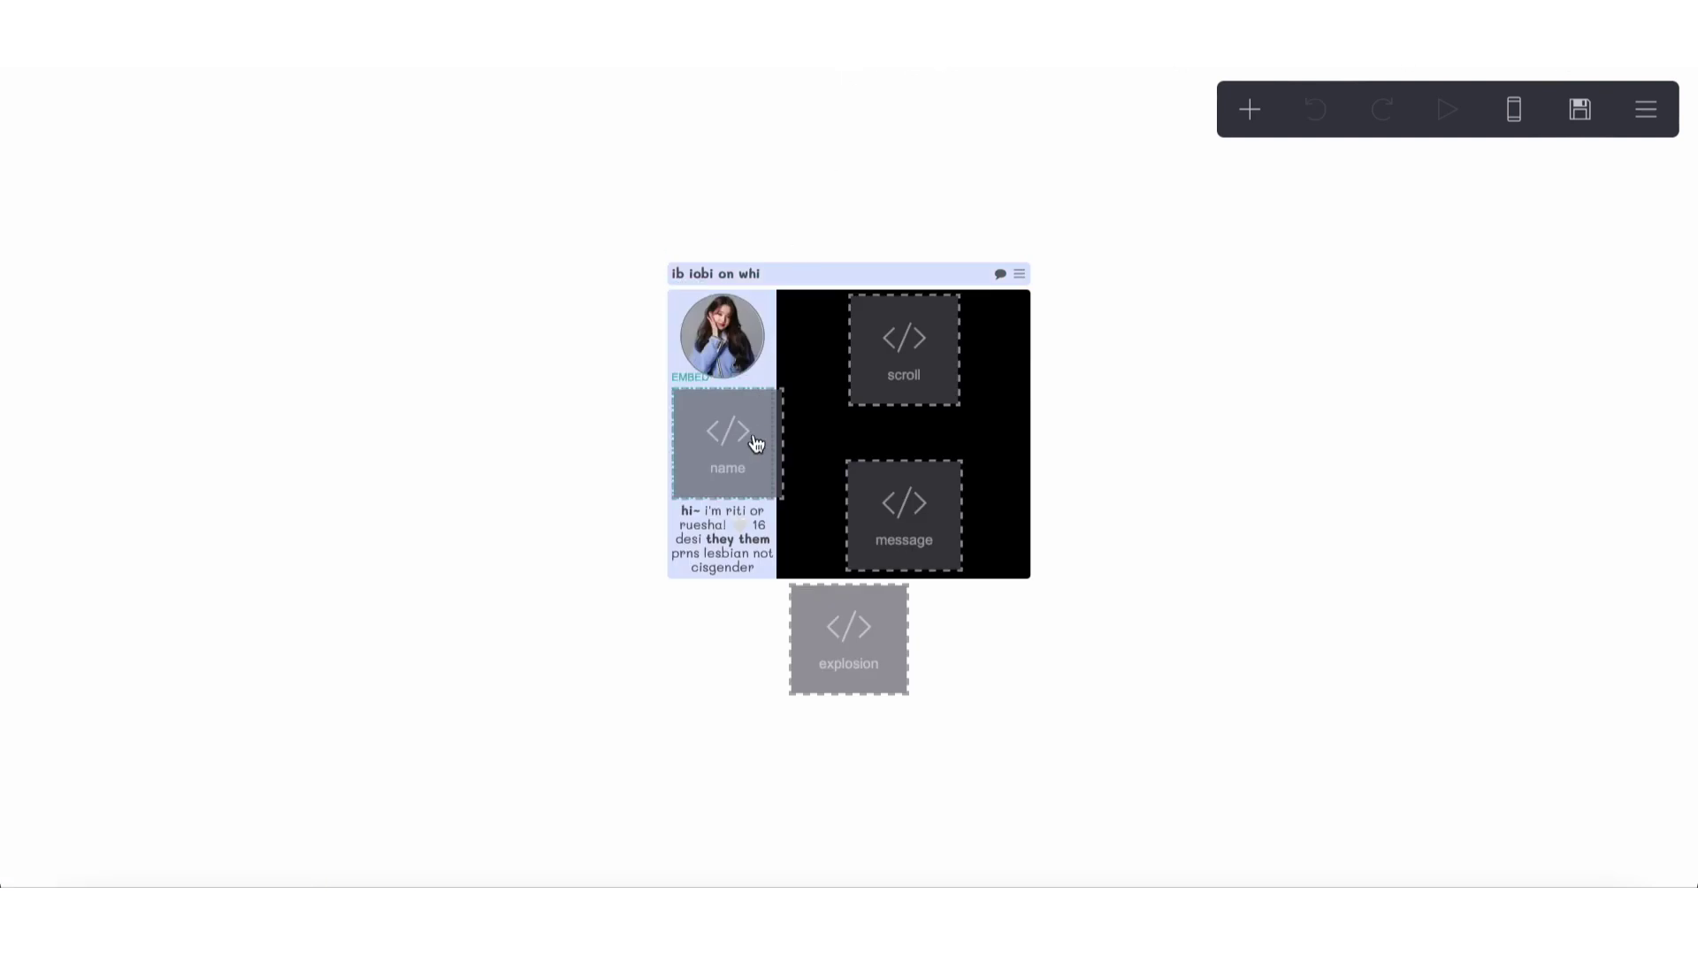
Step: Open the other card's 'name' embed and bring up its Code box
{"action": "left_click", "coordinate": [741, 464]}
{"action": "scroll", "coordinate": [216, 664], "scroll_direction": "down", "scroll_amount": 3}
{"action": "scroll", "coordinate": [215, 659], "scroll_direction": "down", "scroll_amount": 4}
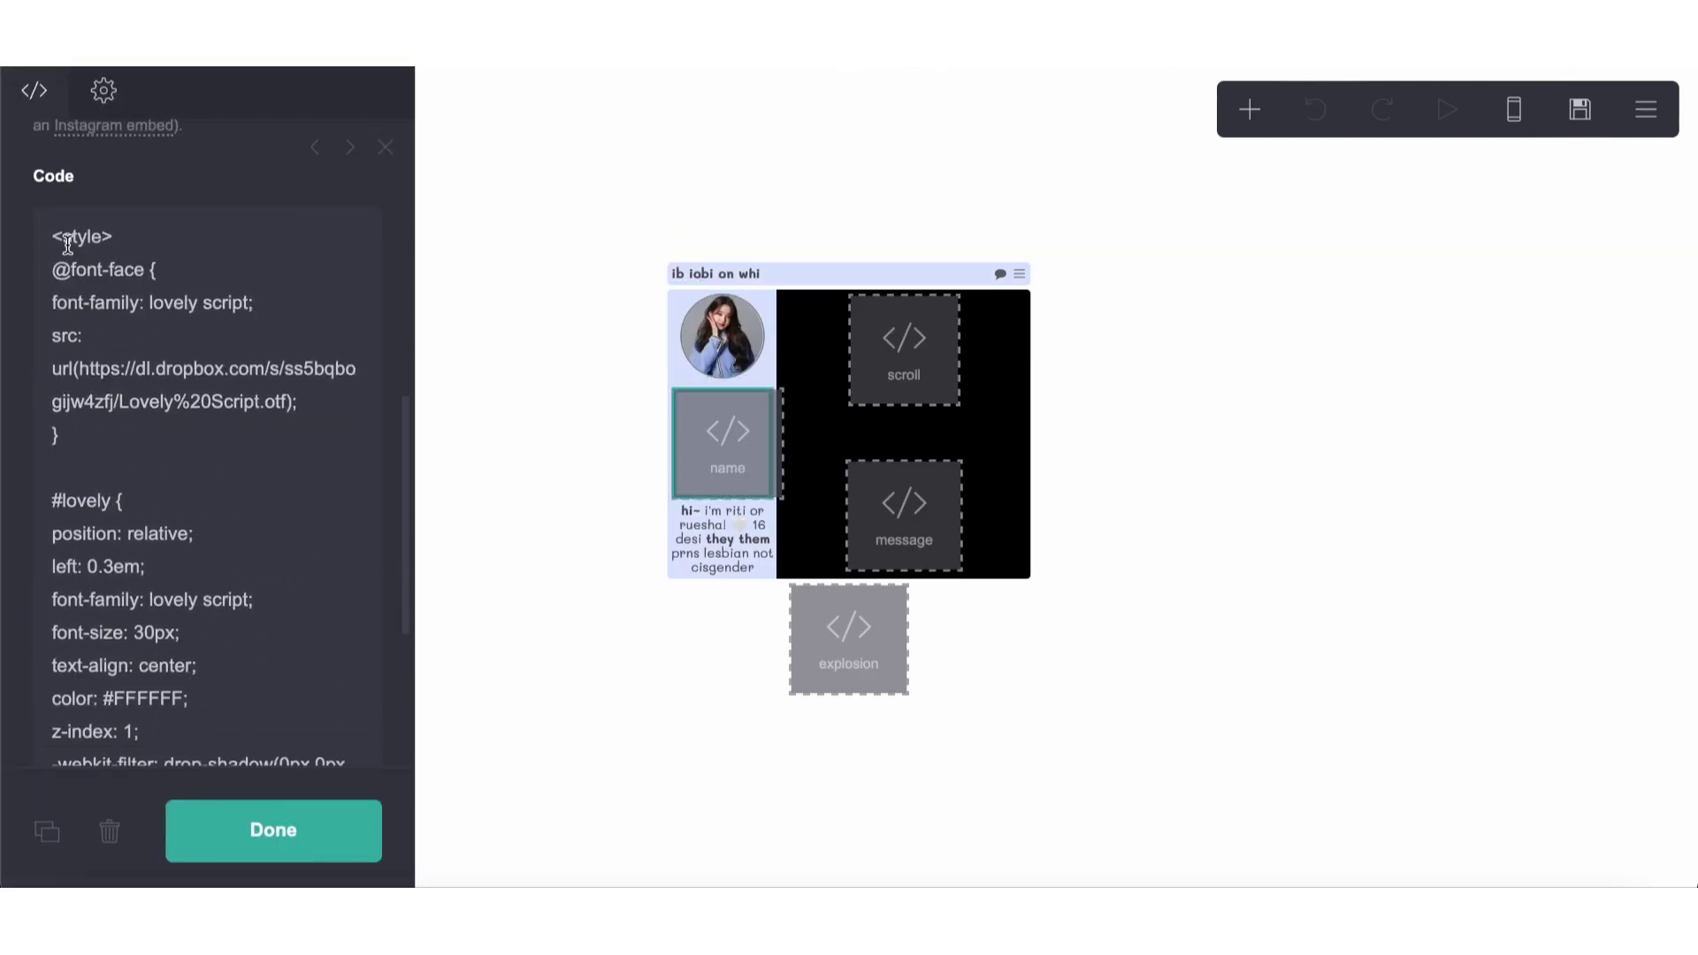
{"action": "left_click_drag", "start_coordinate": [55, 232], "coordinate": [48, 680]}
{"action": "key", "text": "ctrl+Up"}
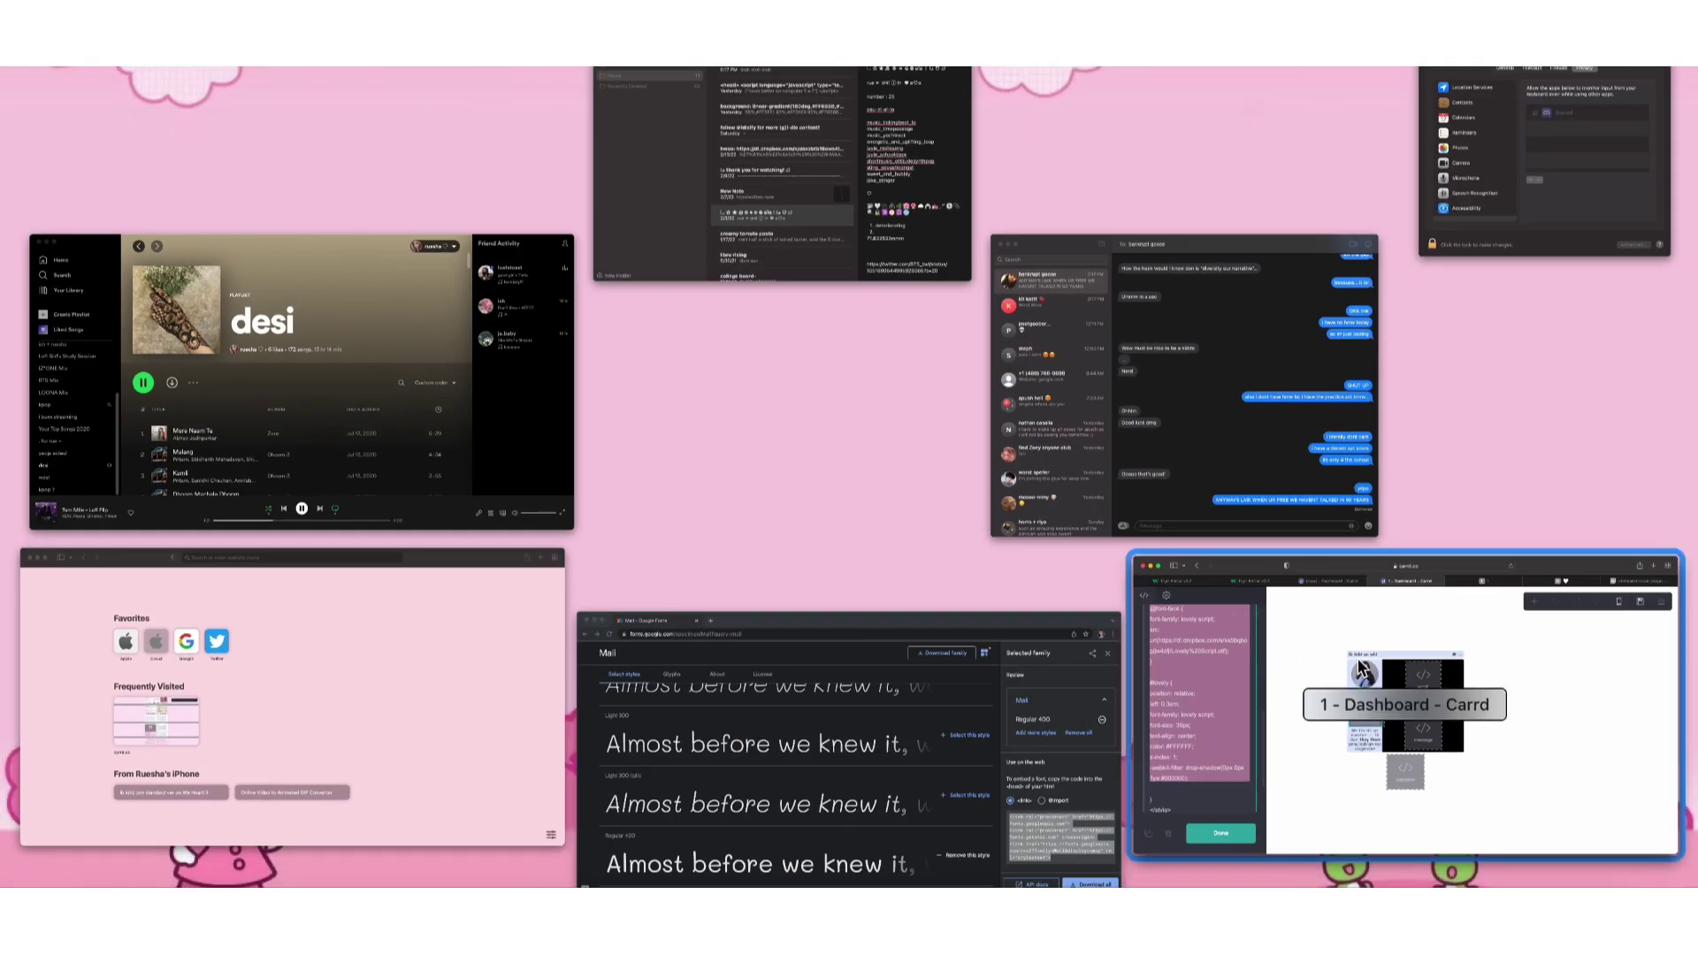
{"action": "left_click", "coordinate": [1362, 670]}
{"action": "left_click", "coordinate": [239, 512]}
{"action": "scroll", "coordinate": [239, 512], "scroll_direction": "down", "scroll_amount": 3}
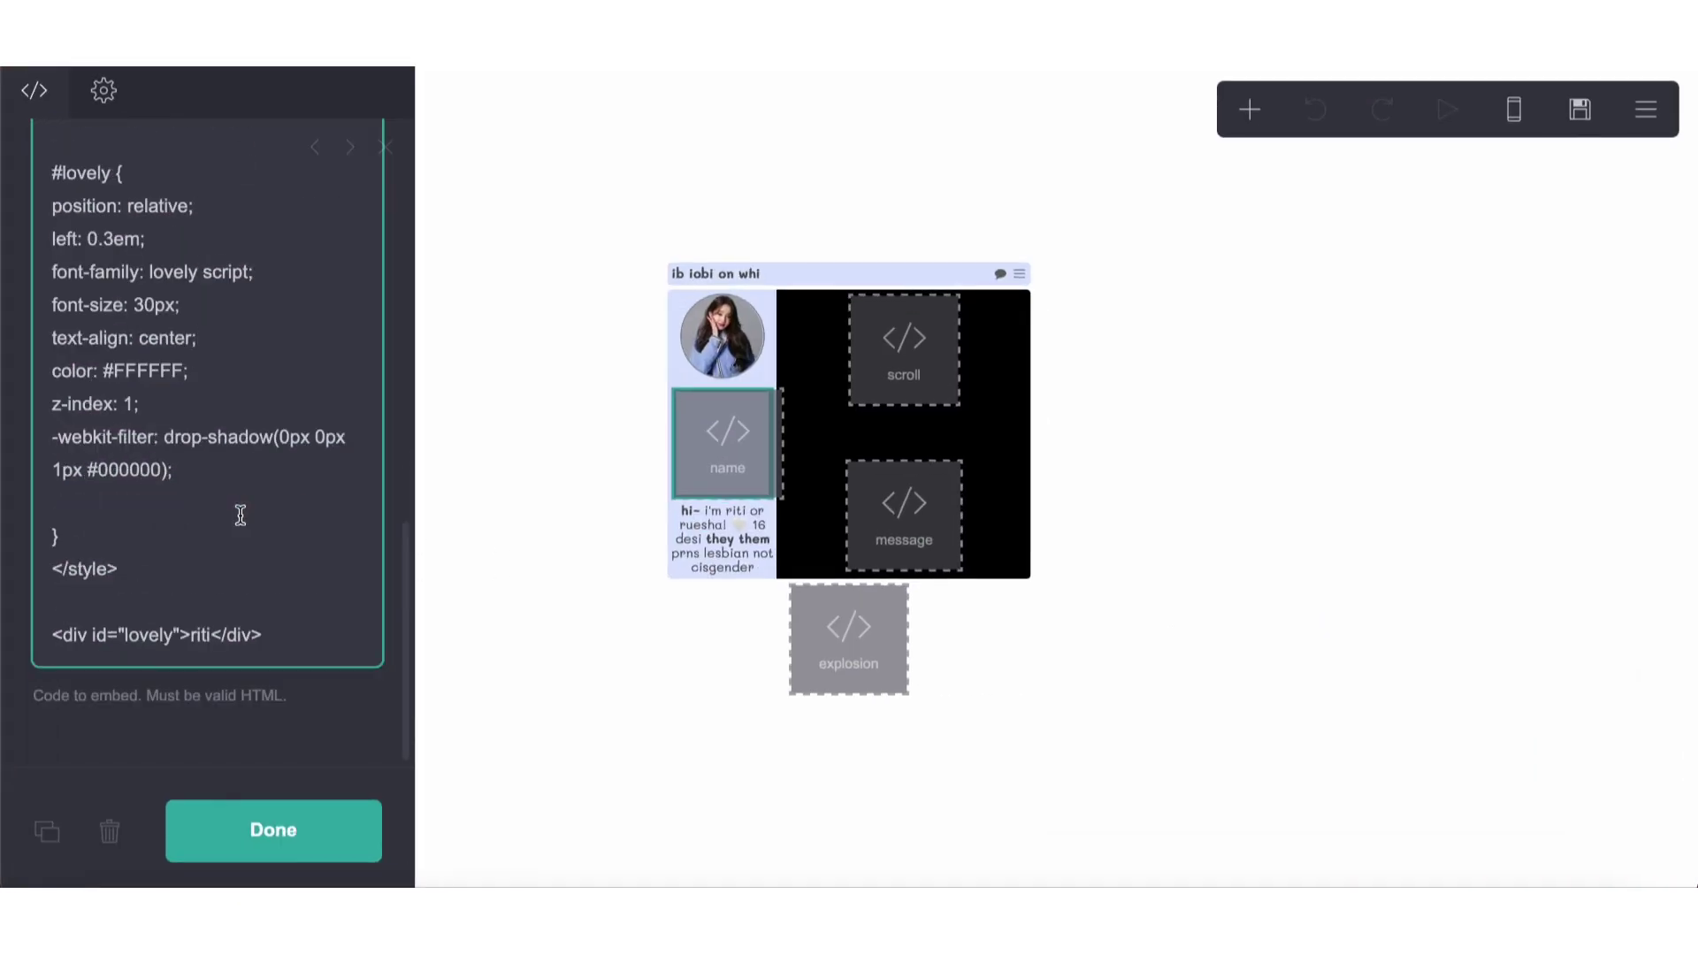
Step: Select and copy the lovely script font code from that name embed
{"action": "left_click_drag", "start_coordinate": [287, 627], "coordinate": [53, 270]}
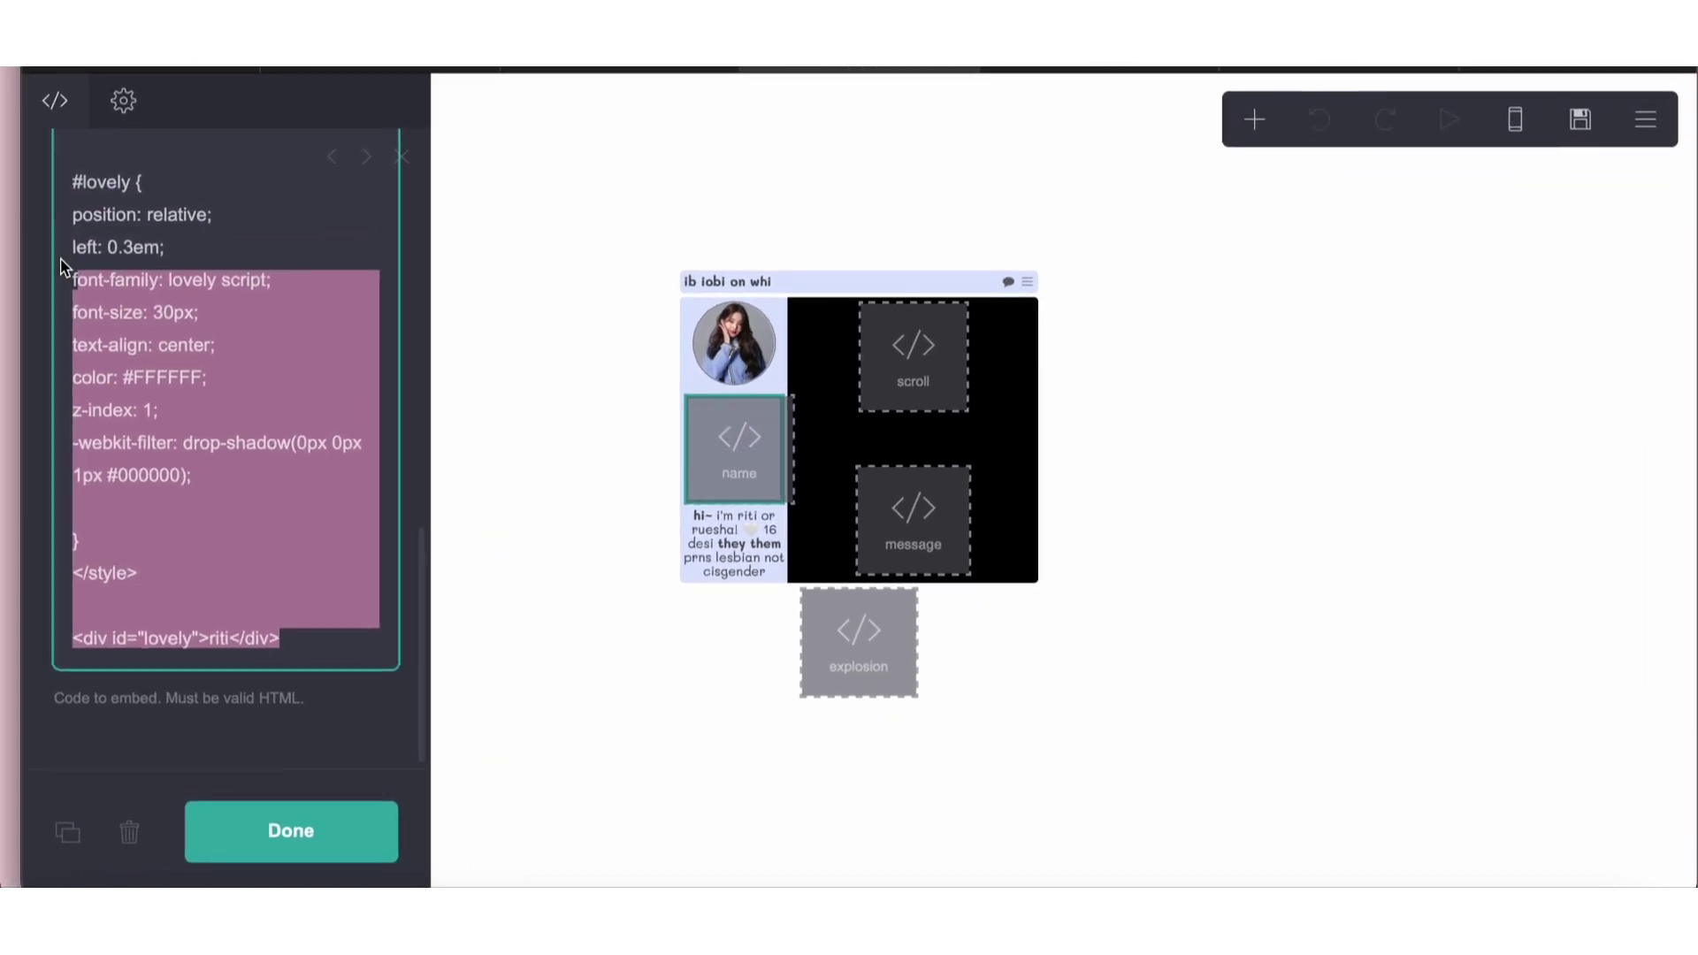
{"action": "left_click", "coordinate": [265, 634]}
{"action": "left_click_drag", "start_coordinate": [265, 634], "coordinate": [69, 454]}
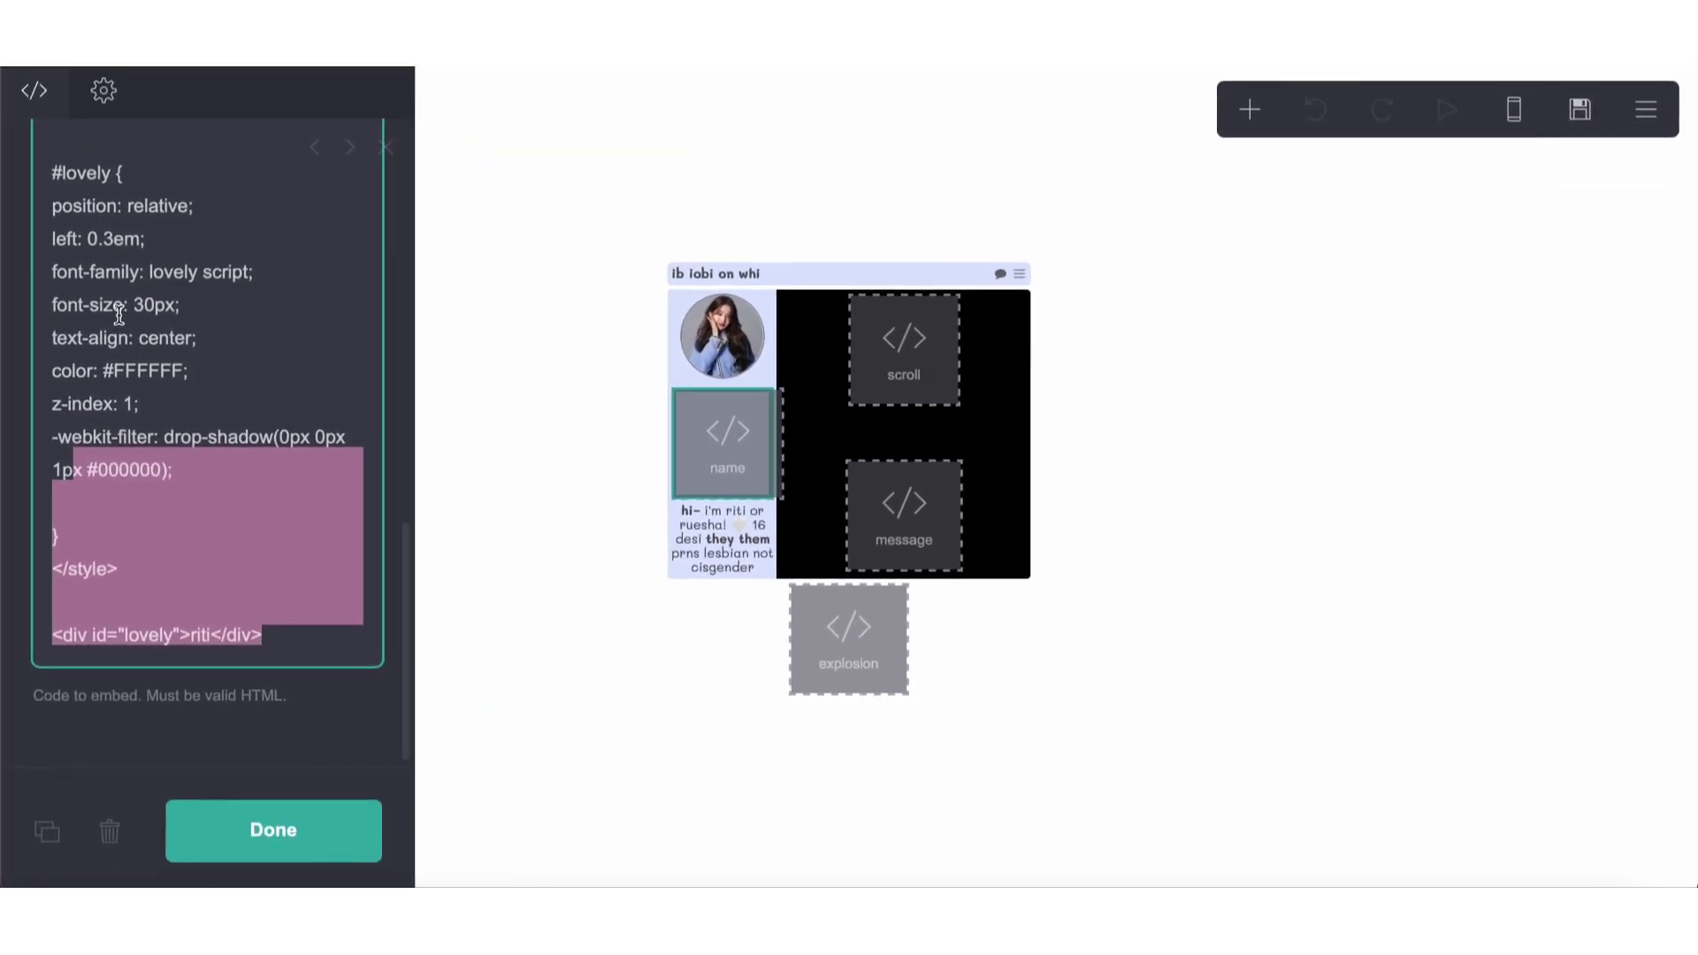
{"action": "right_click", "coordinate": [277, 365]}
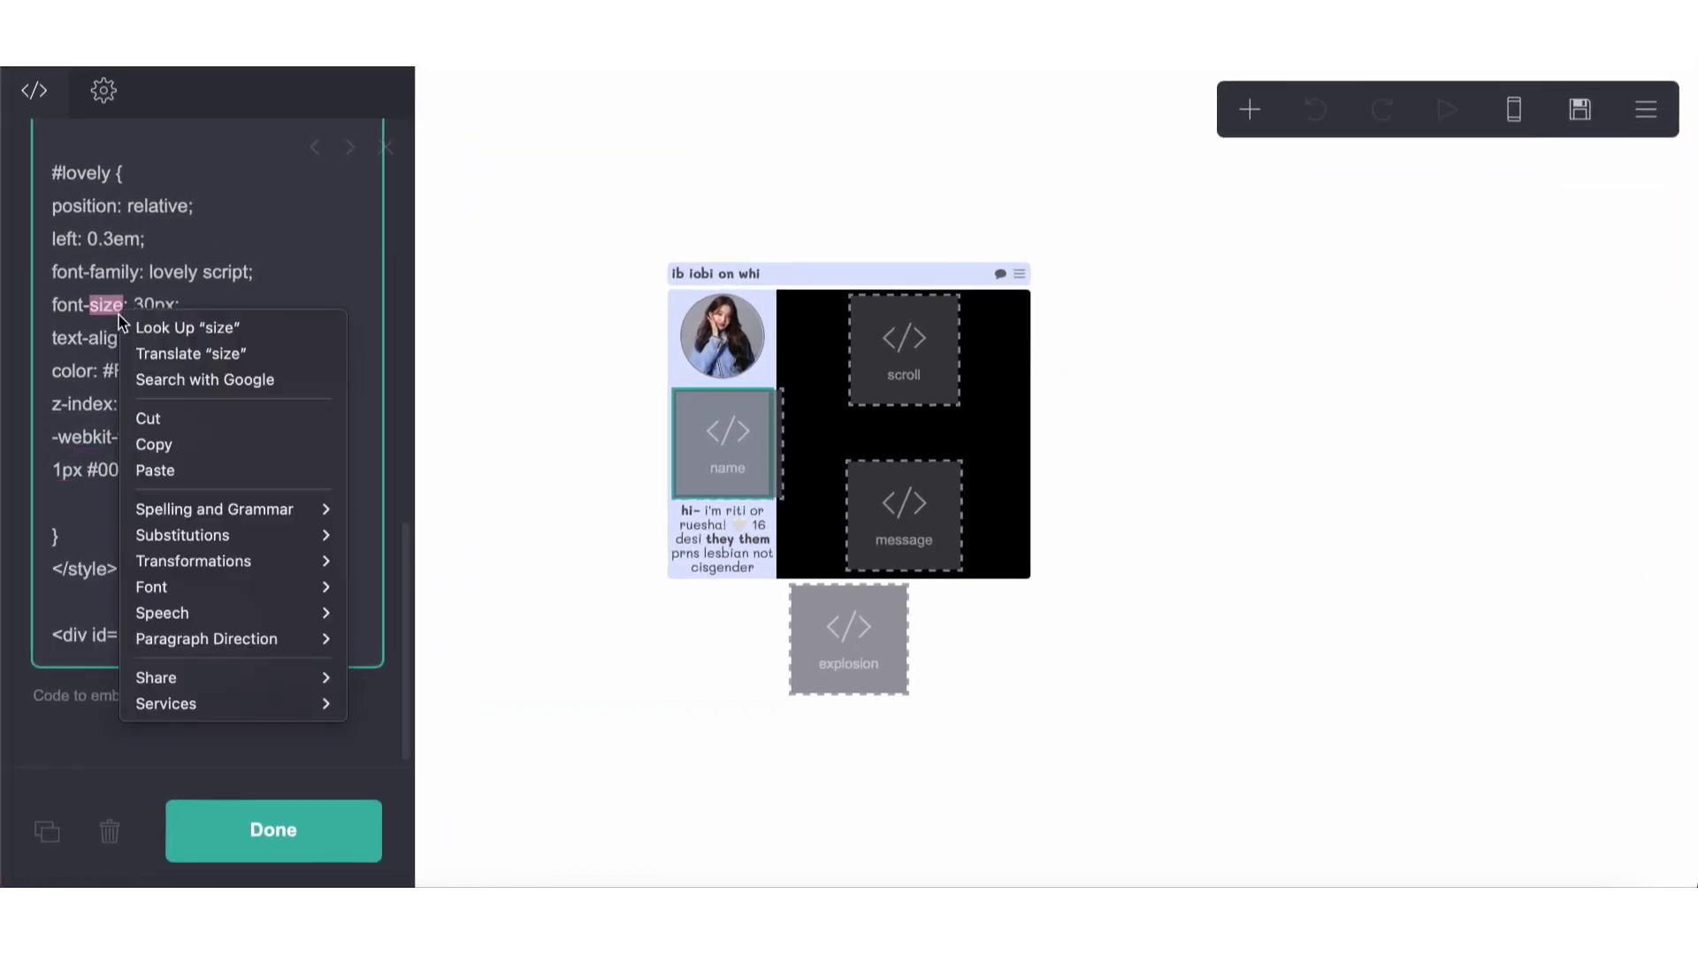
{"action": "left_click", "coordinate": [95, 185]}
{"action": "scroll", "coordinate": [84, 230], "scroll_direction": "up", "scroll_amount": 10}
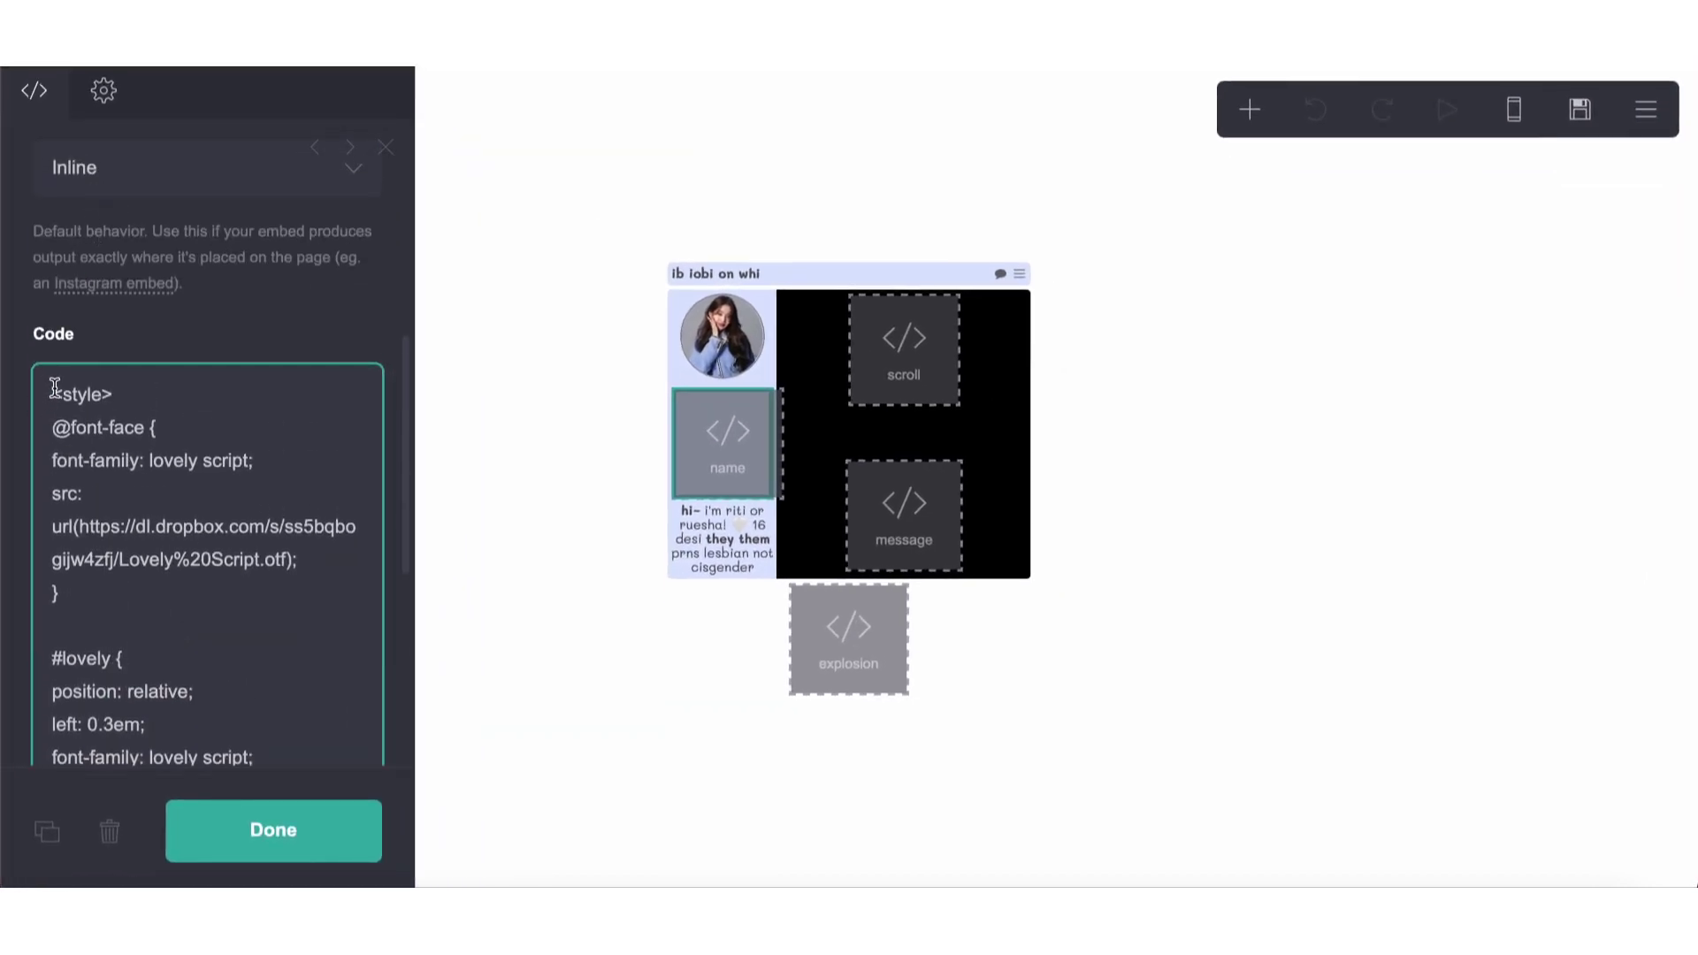
{"action": "left_click_drag", "start_coordinate": [55, 387], "coordinate": [301, 753]}
{"action": "scroll", "coordinate": [217, 637], "scroll_direction": "up", "scroll_amount": 1}
{"action": "scroll", "coordinate": [217, 642], "scroll_direction": "down", "scroll_amount": 5}
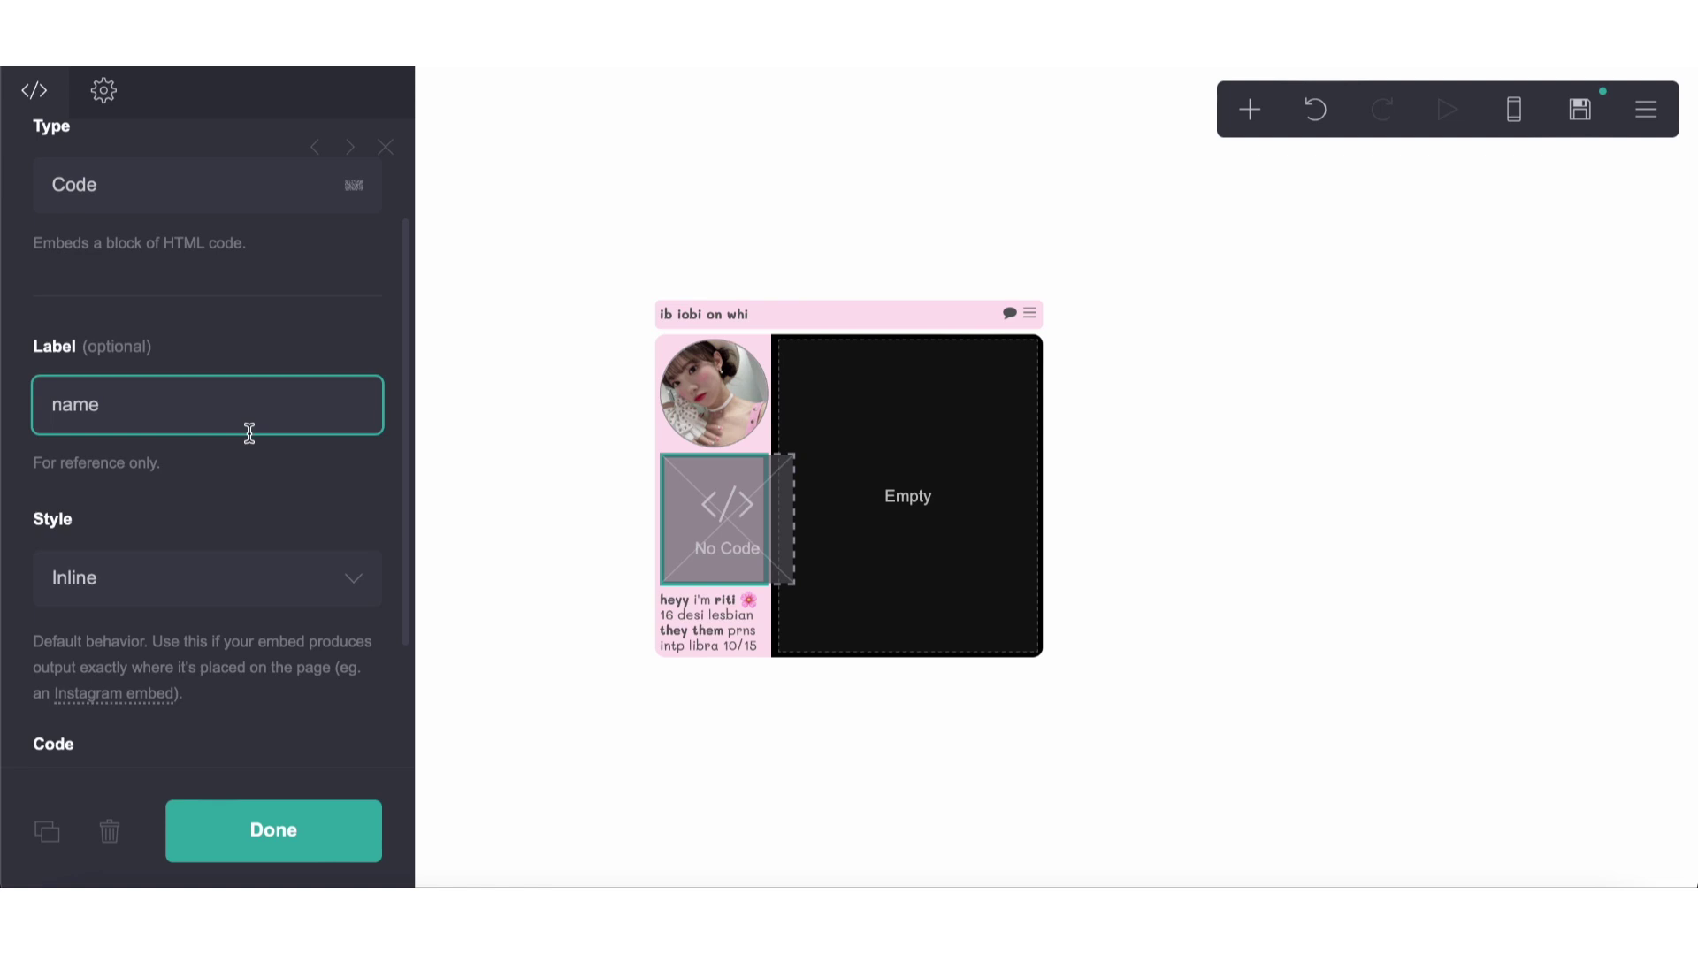
{"action": "scroll", "coordinate": [220, 576], "scroll_direction": "down", "scroll_amount": 2}
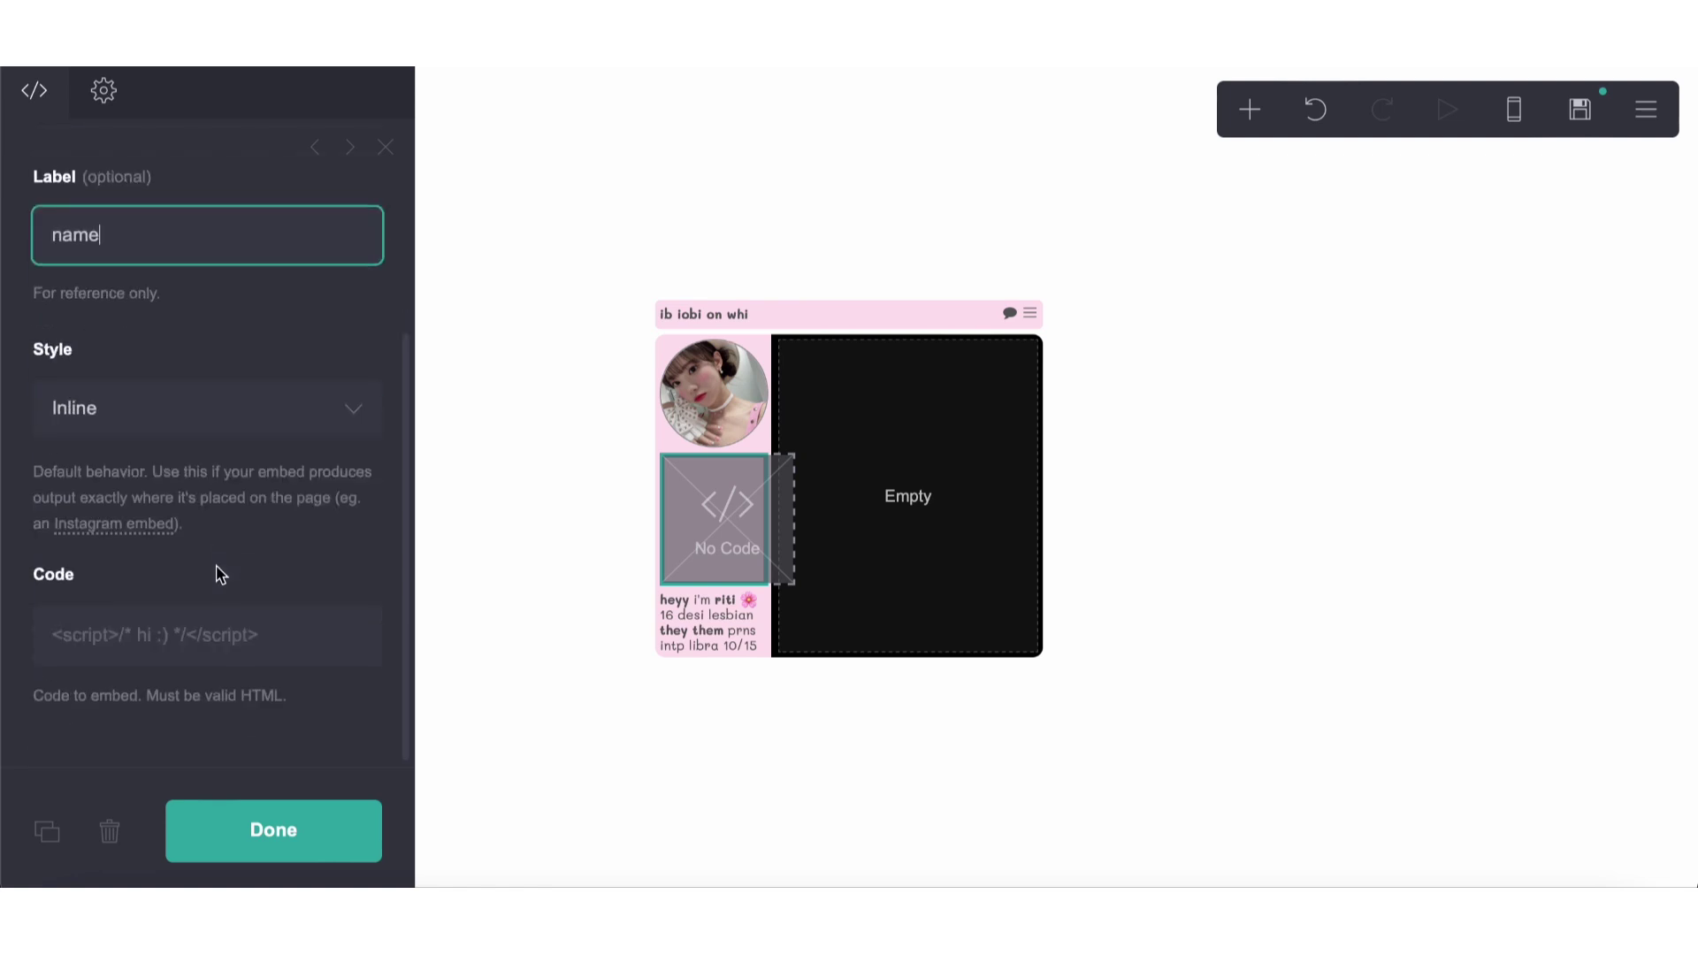
Step: Paste the script-font code into the photo column's name embed
{"action": "left_click", "coordinate": [178, 667]}
{"action": "key", "text": "ctrl+v"}
{"action": "scroll", "coordinate": [241, 587], "scroll_direction": "down", "scroll_amount": 4}
{"action": "scroll", "coordinate": [240, 587], "scroll_direction": "down", "scroll_amount": 4}
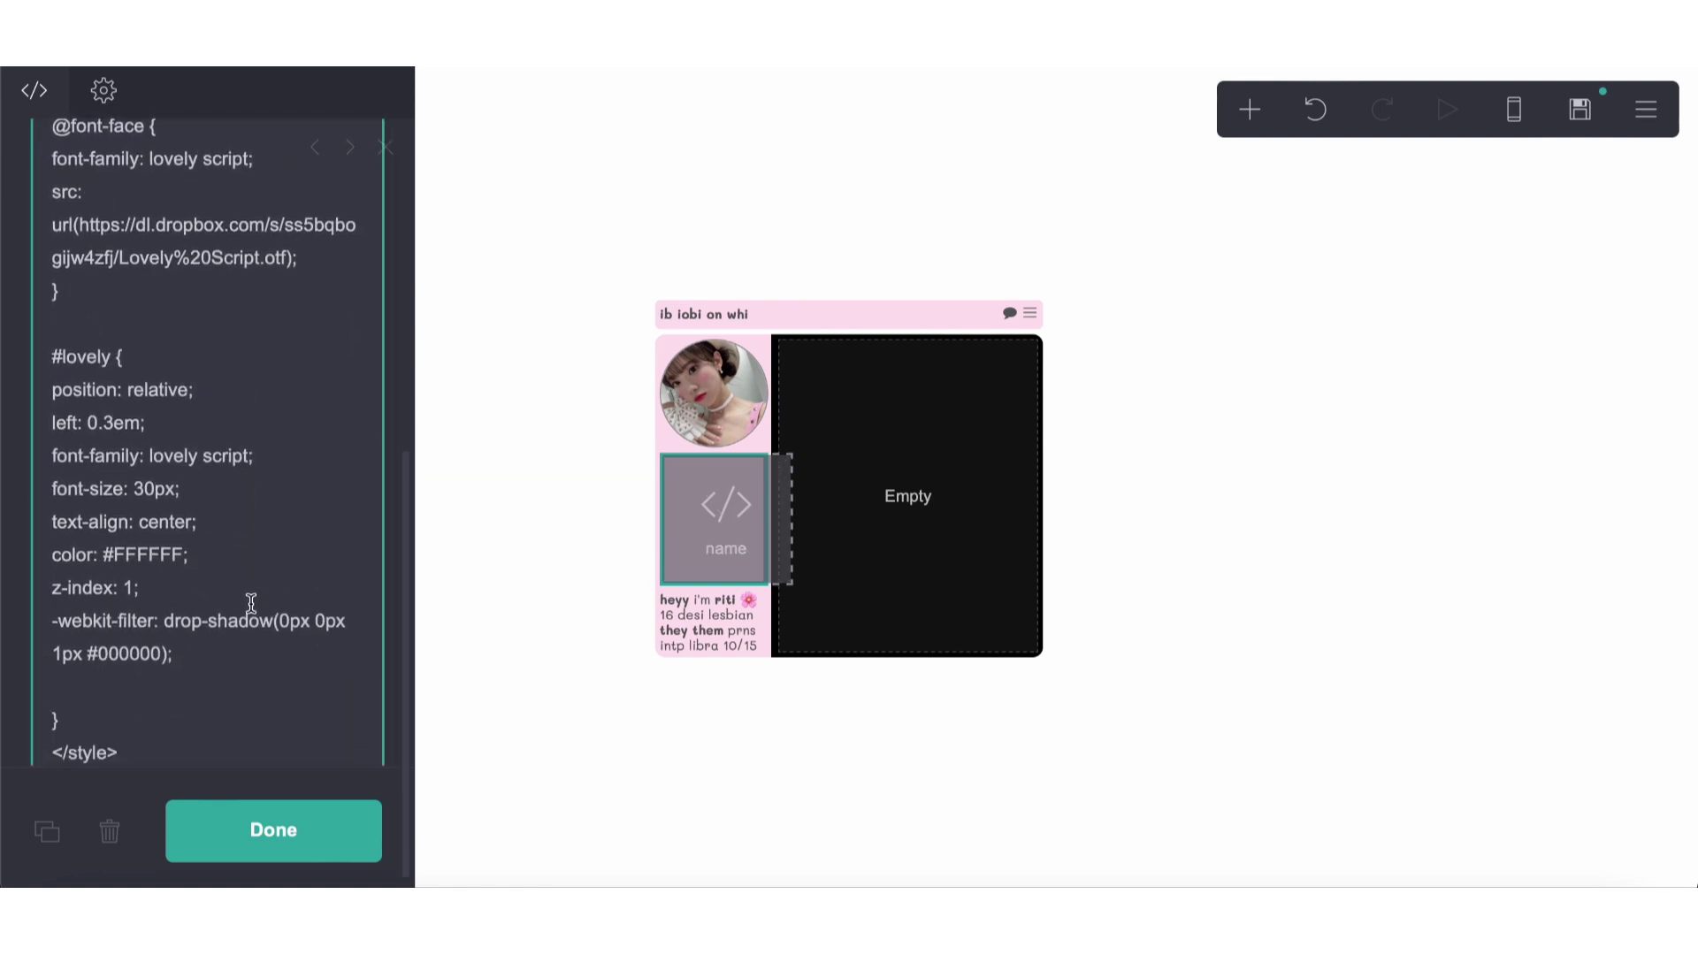
{"action": "left_click", "coordinate": [601, 803]}
{"action": "left_click", "coordinate": [666, 758]}
Step: Duplicate the name embed and place the copy at the top of the right column
{"action": "left_click", "coordinate": [1581, 108]}
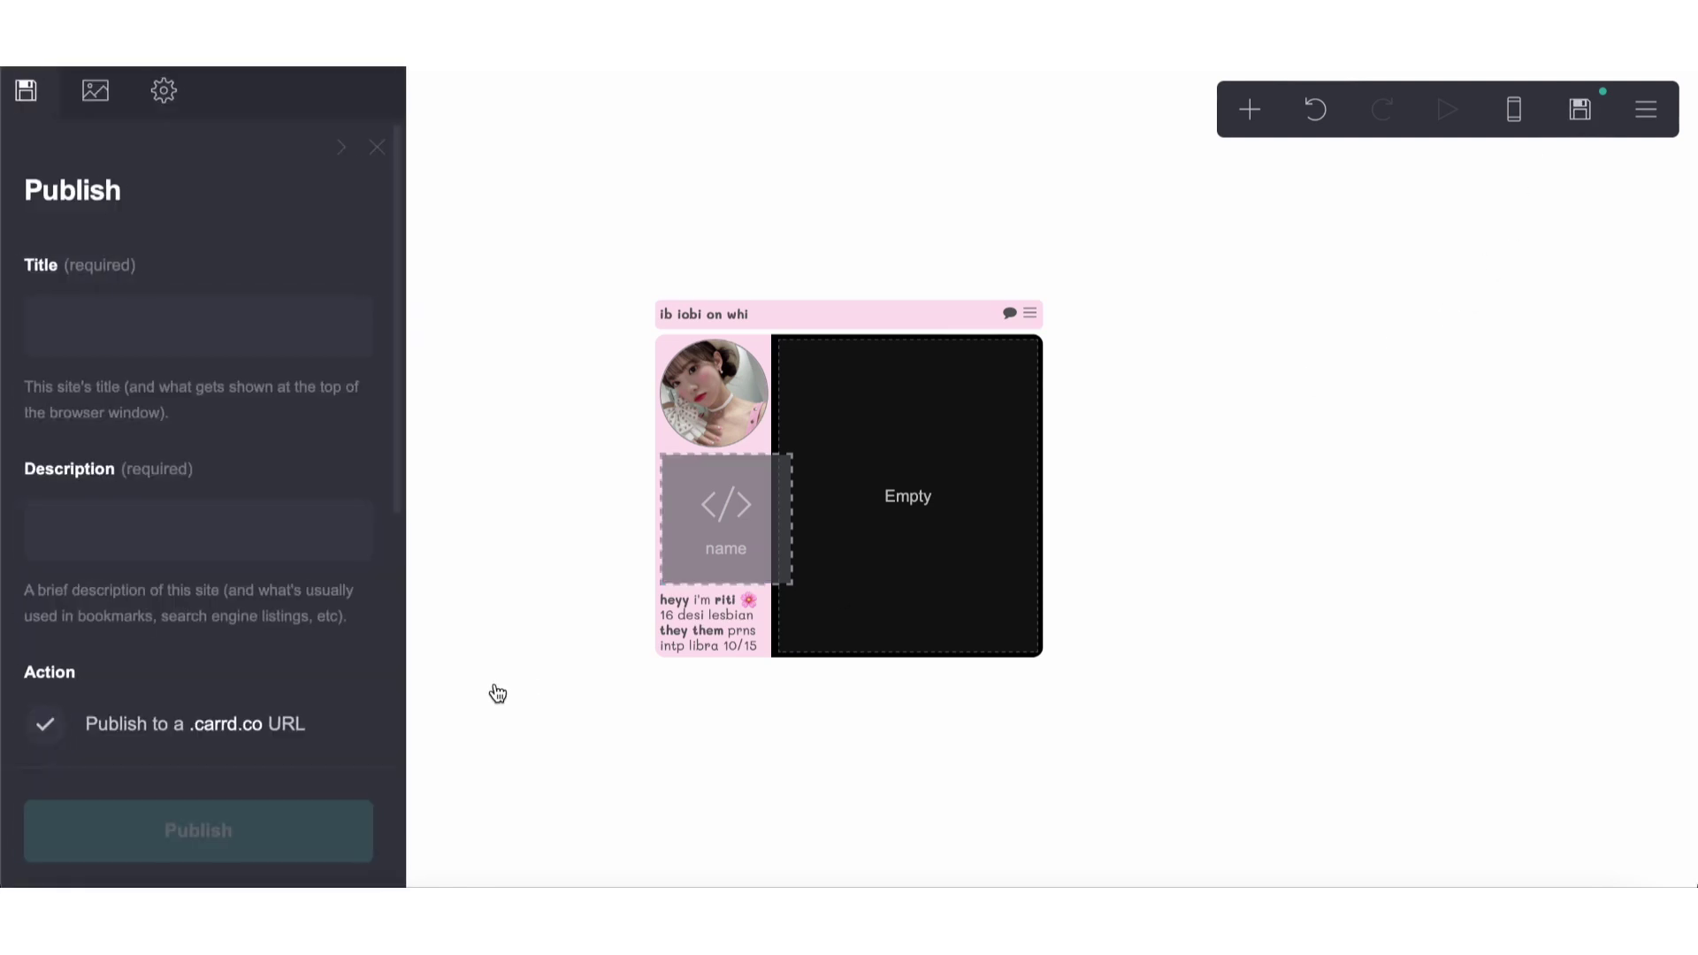
{"action": "left_click", "coordinate": [746, 504]}
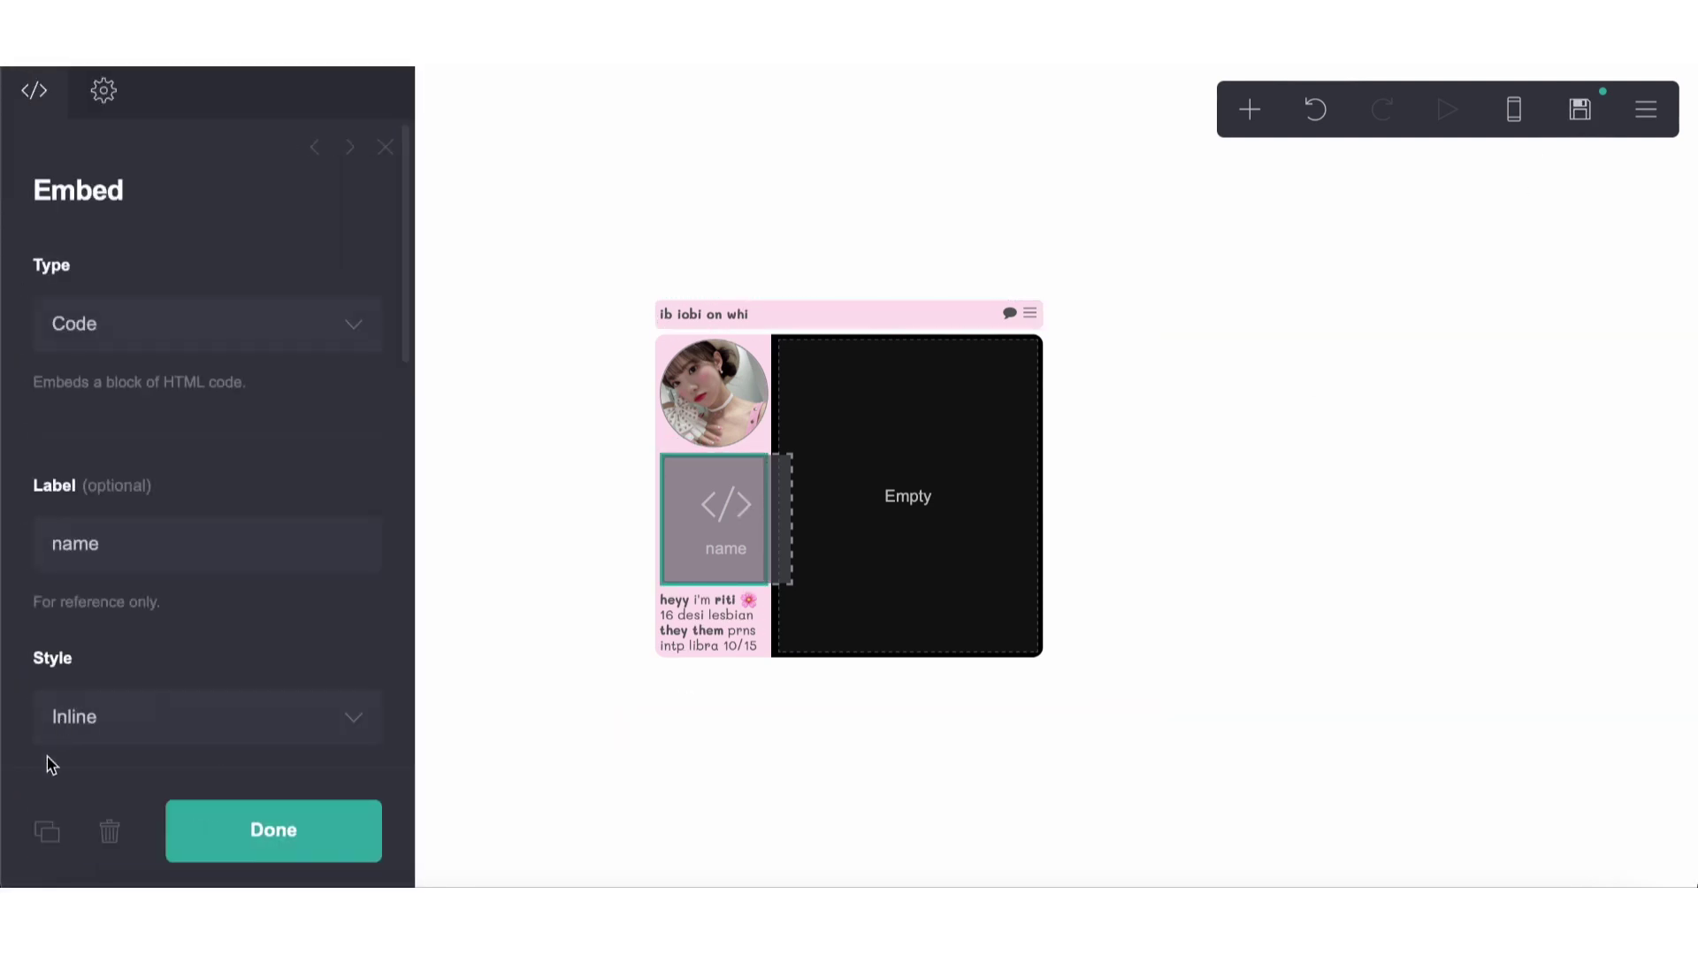
{"action": "left_click", "coordinate": [47, 832]}
{"action": "left_click_drag", "start_coordinate": [754, 617], "coordinate": [845, 421]}
Step: Set the black column's content alignment to Auto
{"action": "left_click", "coordinate": [864, 539]}
{"action": "scroll", "coordinate": [143, 383], "scroll_direction": "down", "scroll_amount": 5}
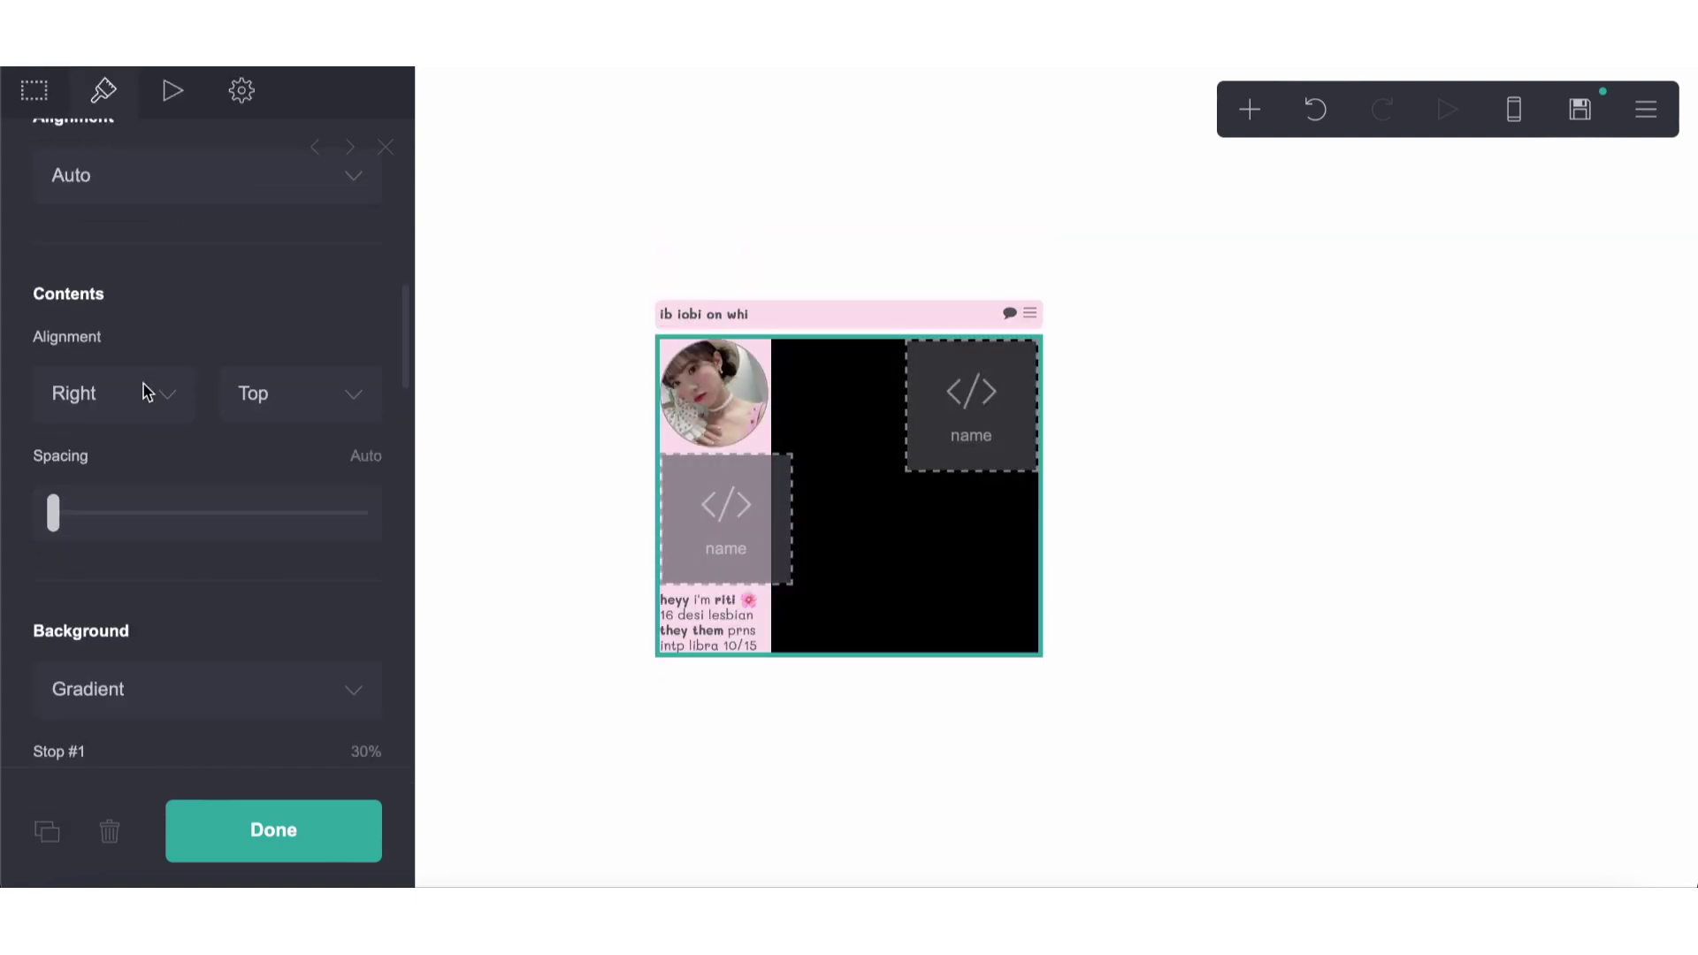
{"action": "left_click", "coordinate": [144, 386]}
{"action": "left_click", "coordinate": [116, 289]}
{"action": "left_click", "coordinate": [865, 579]}
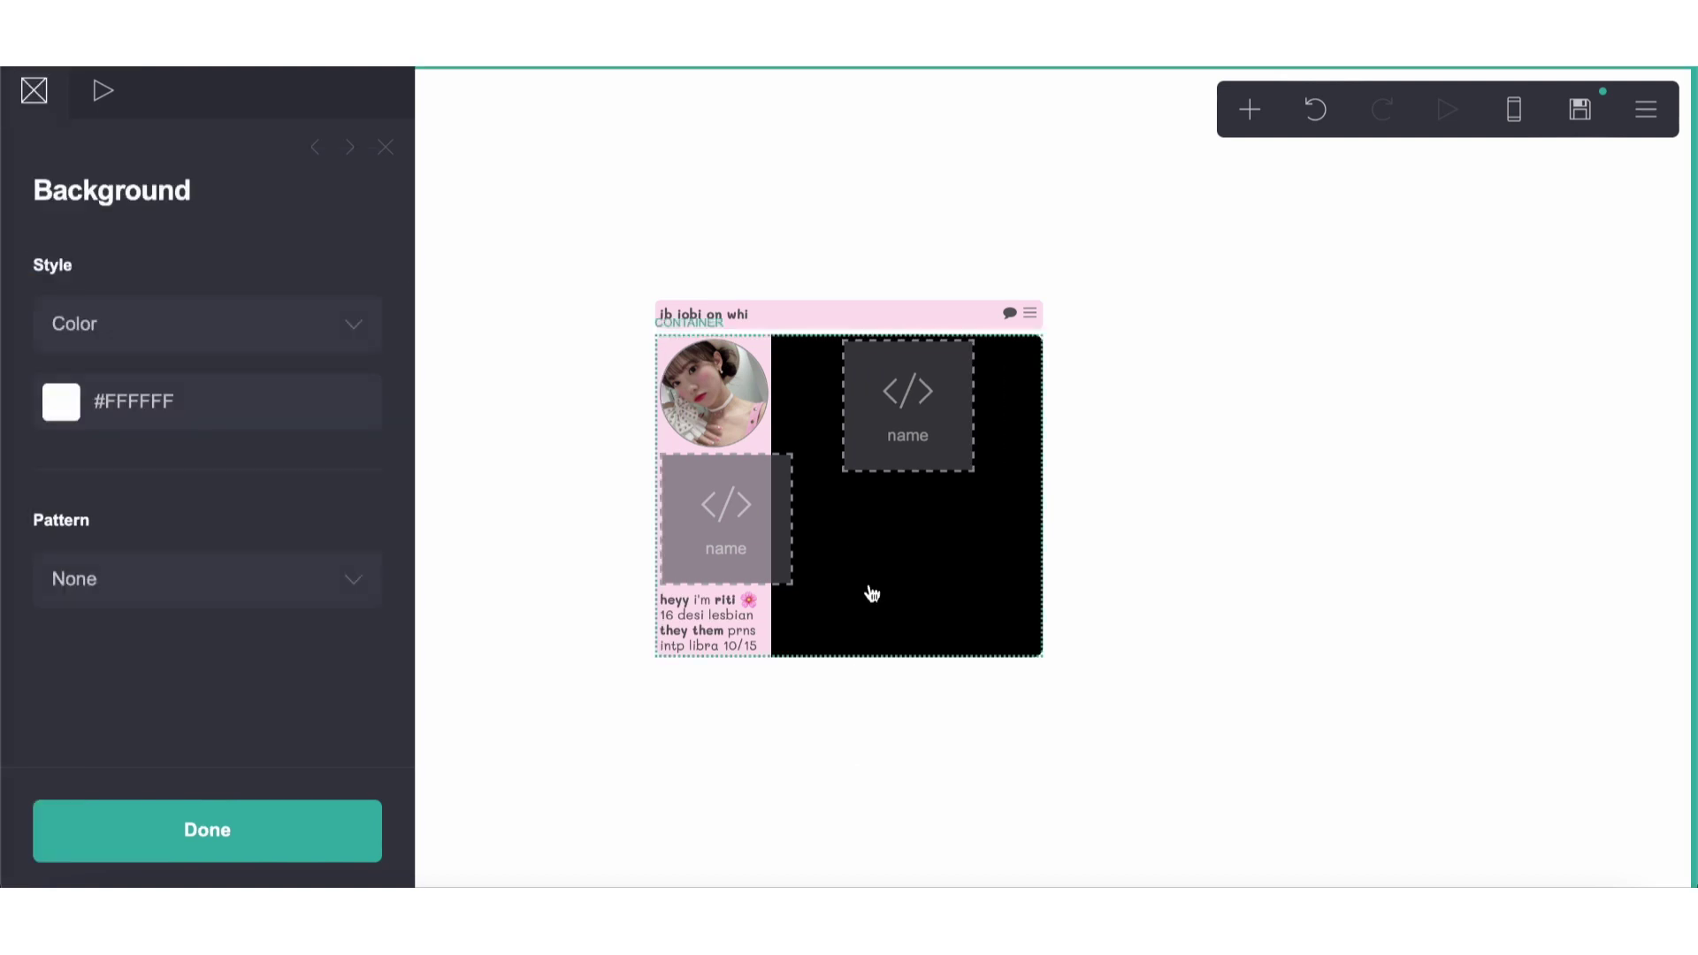
Step: Relabel the copied embed at the top of the black column 'main scrollbox'
{"action": "left_click", "coordinate": [874, 433]}
{"action": "scroll", "coordinate": [147, 510], "scroll_direction": "down", "scroll_amount": 6}
{"action": "scroll", "coordinate": [163, 442], "scroll_direction": "up", "scroll_amount": 6}
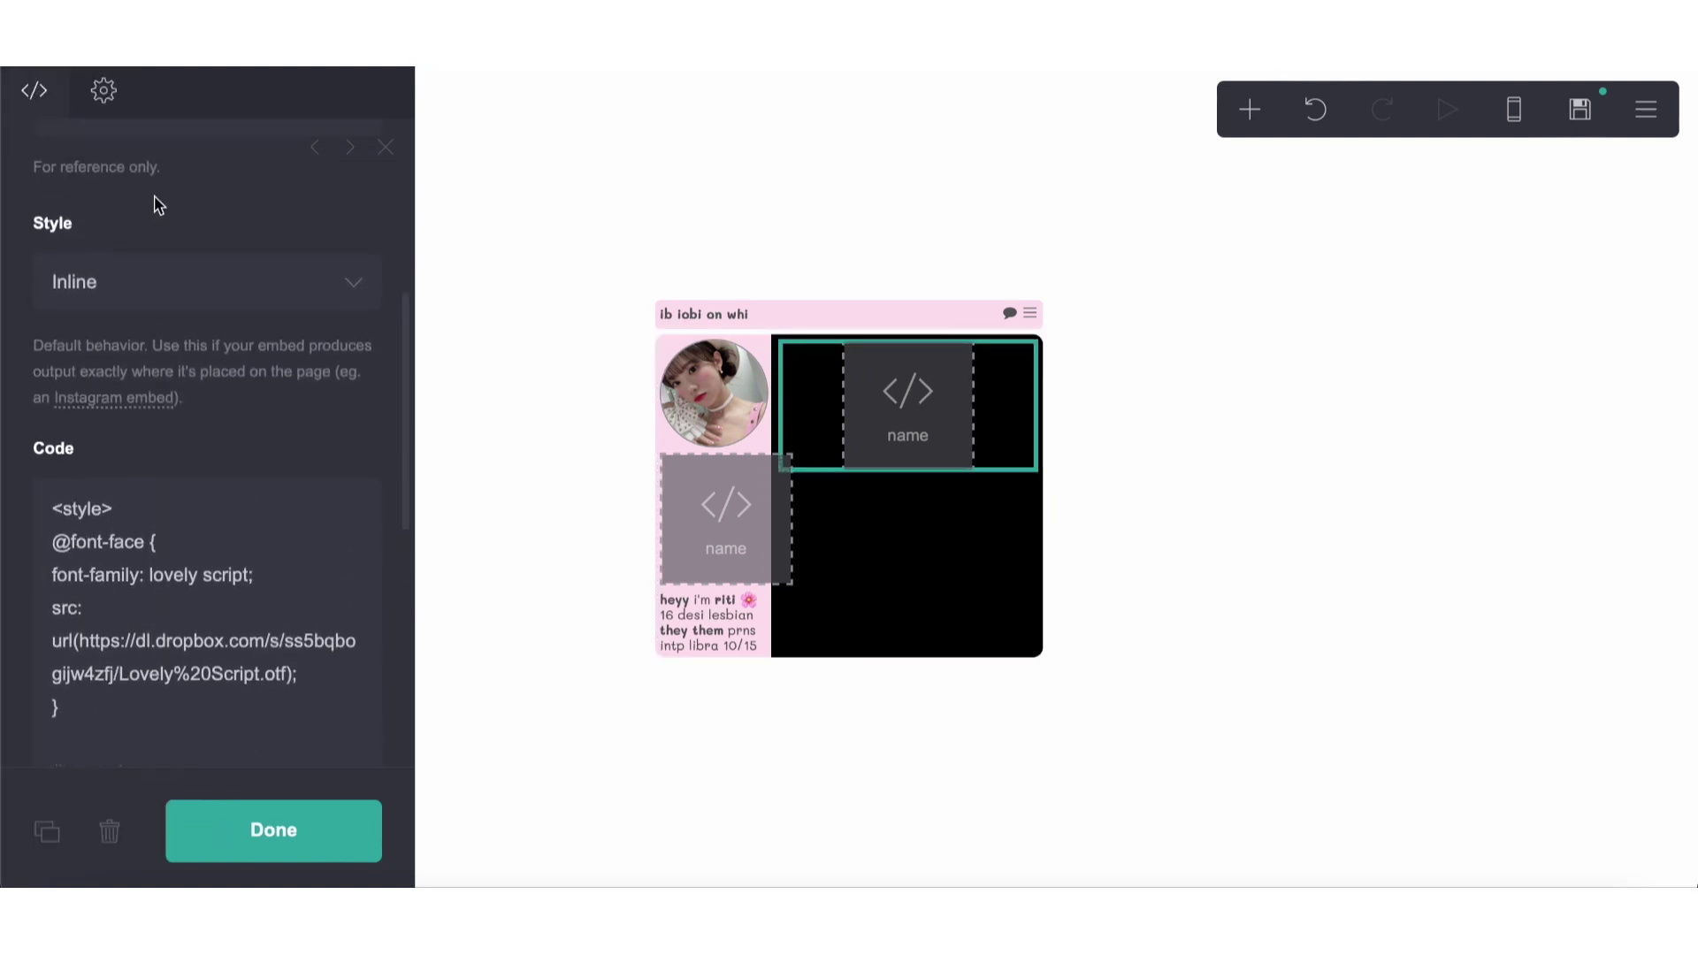
{"action": "double_click", "coordinate": [144, 511]}
{"action": "type", "text": "scrollbox"}
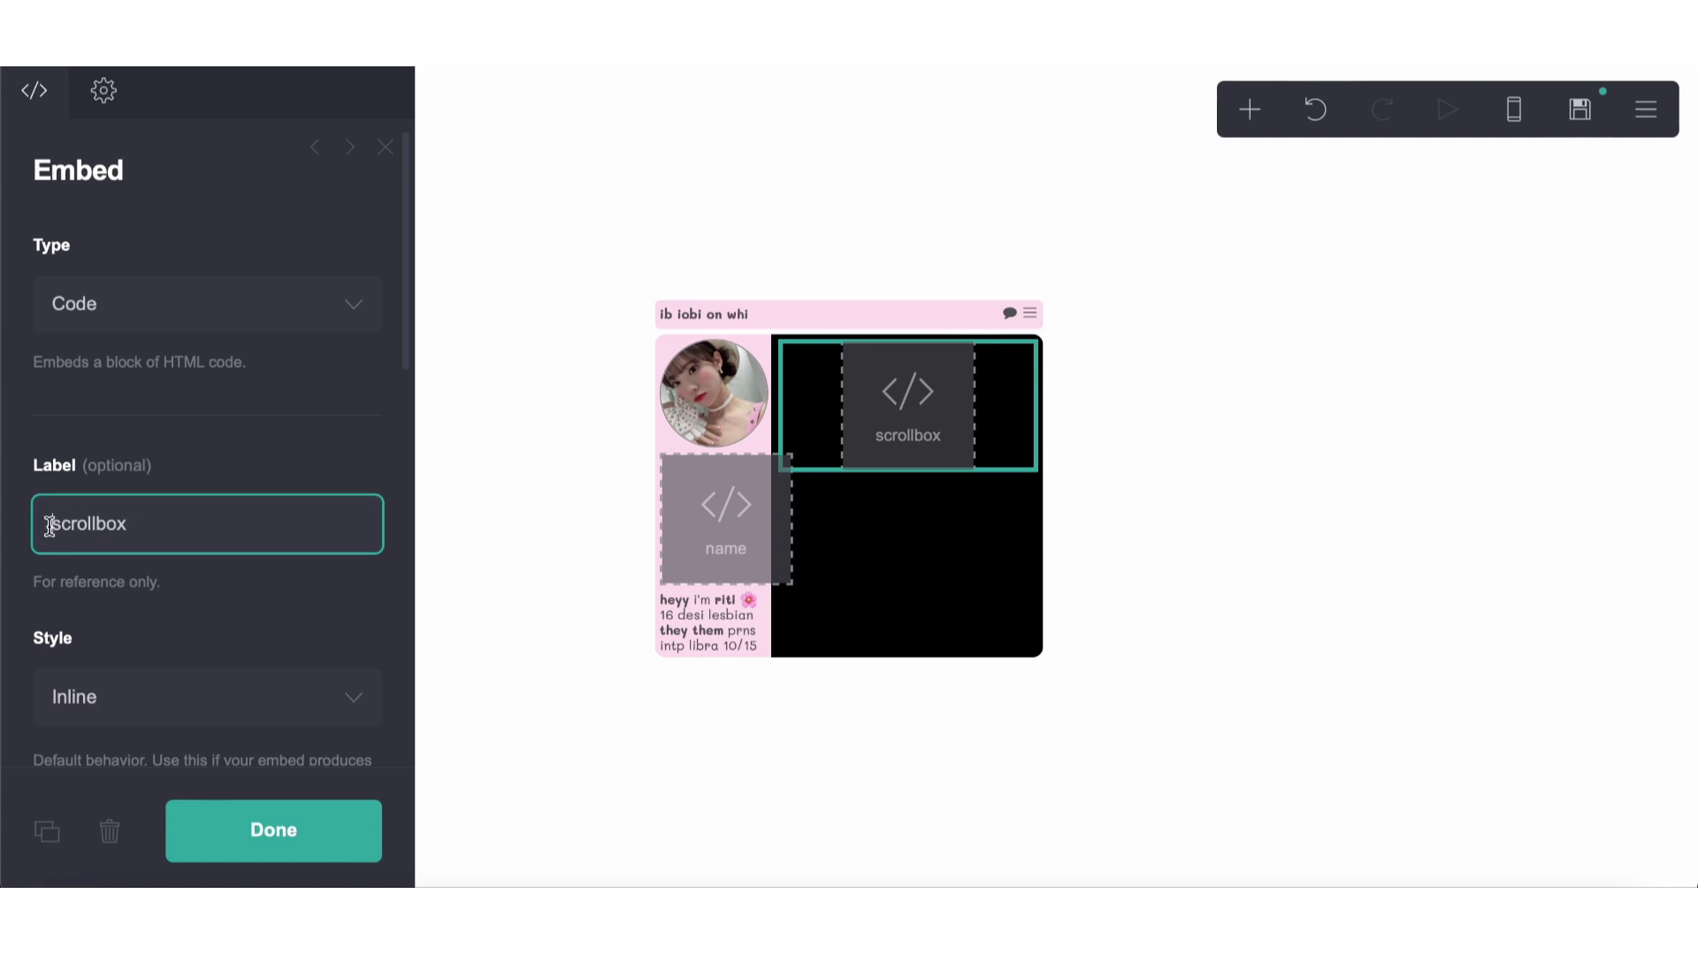
{"action": "type", "text": "main"}
{"action": "left_click", "coordinate": [800, 693]}
Step: In the reference card's scroll embed, select its font and style code
{"action": "left_click", "coordinate": [800, 747]}
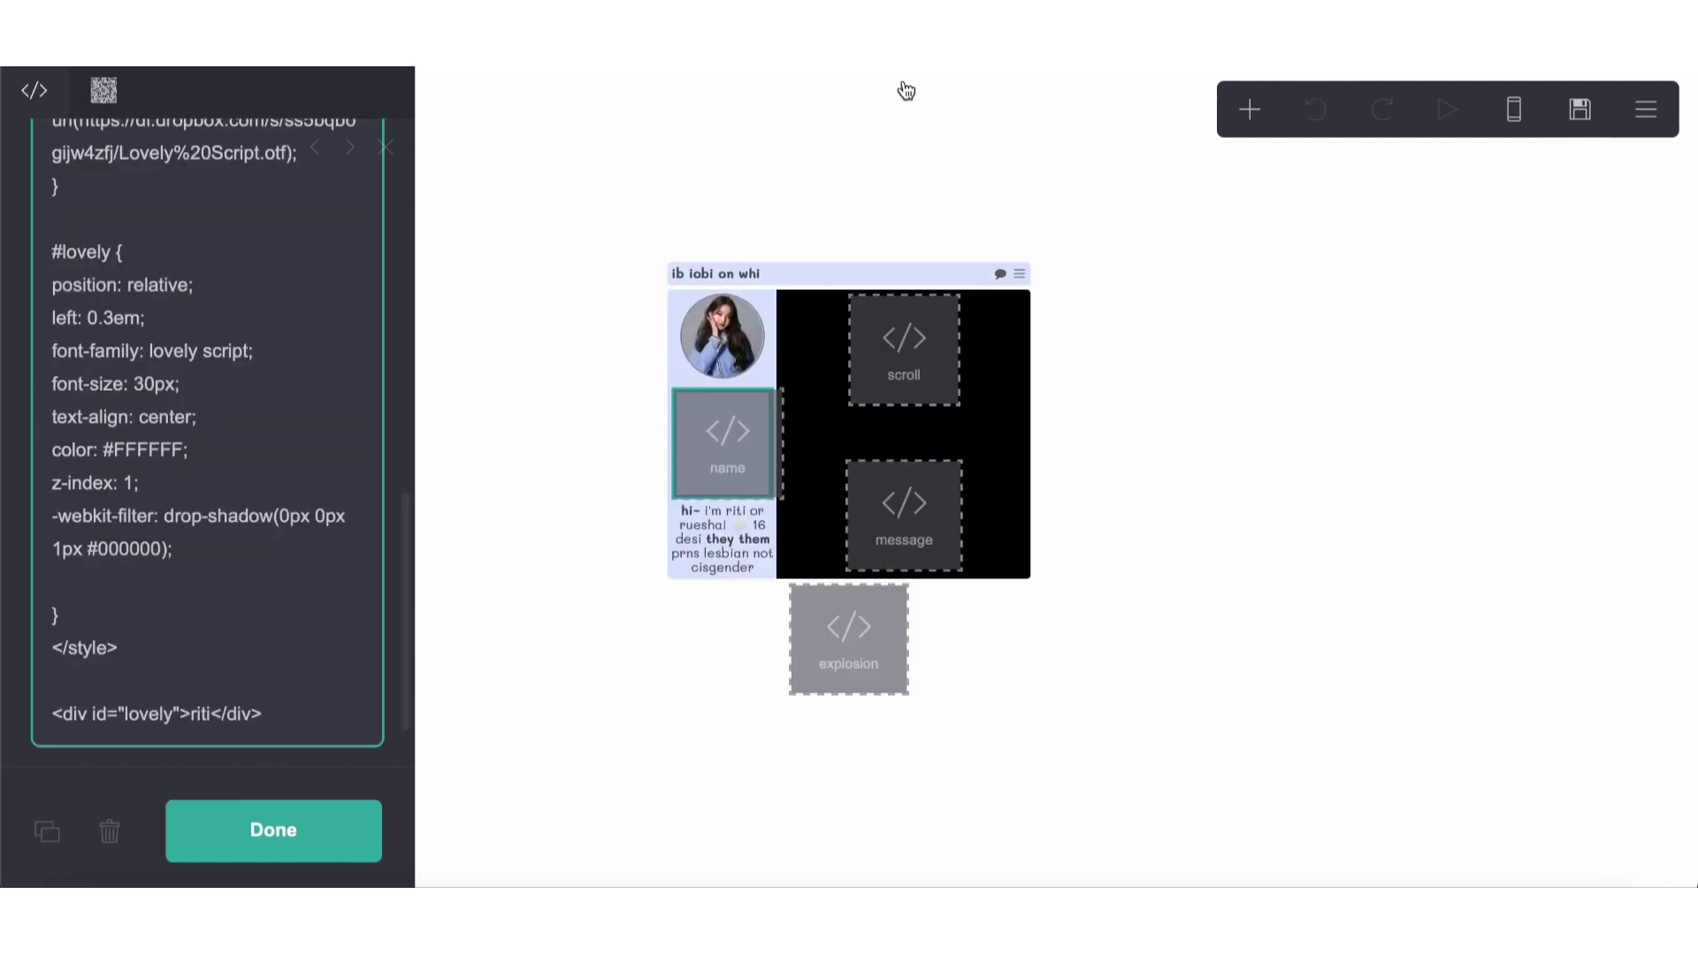
{"action": "left_click", "coordinate": [904, 350]}
{"action": "scroll", "coordinate": [231, 539], "scroll_direction": "down", "scroll_amount": 4}
{"action": "scroll", "coordinate": [203, 508], "scroll_direction": "down", "scroll_amount": 2}
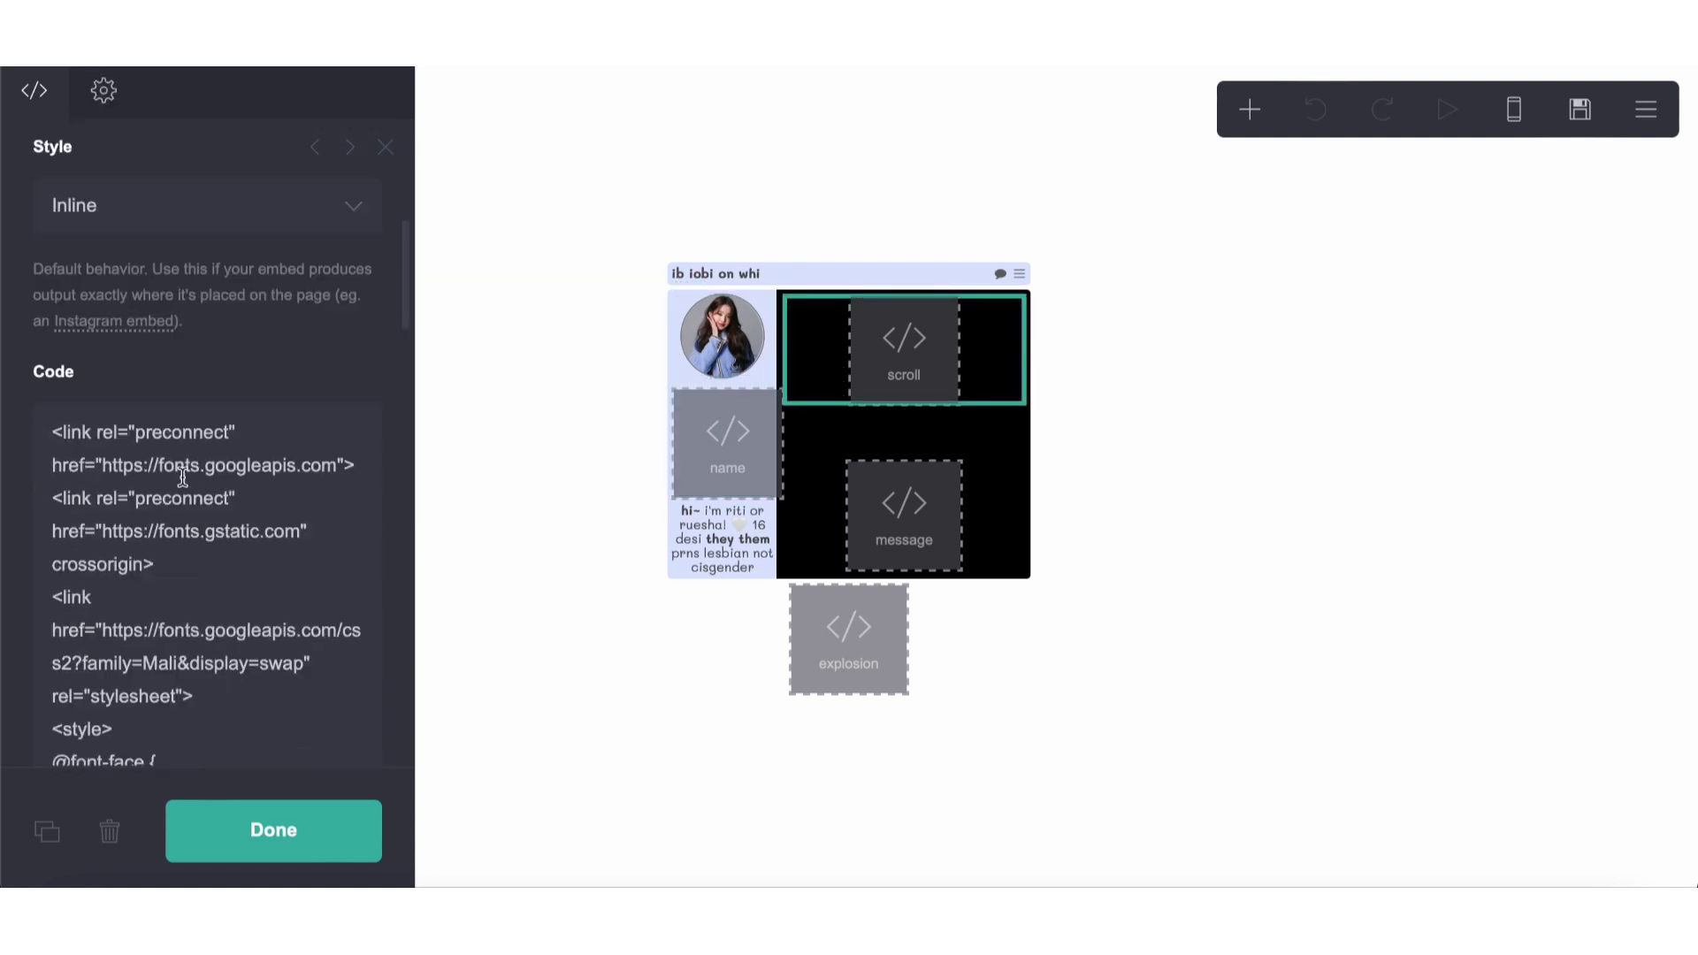
{"action": "left_click_drag", "start_coordinate": [64, 432], "coordinate": [0, 529]}
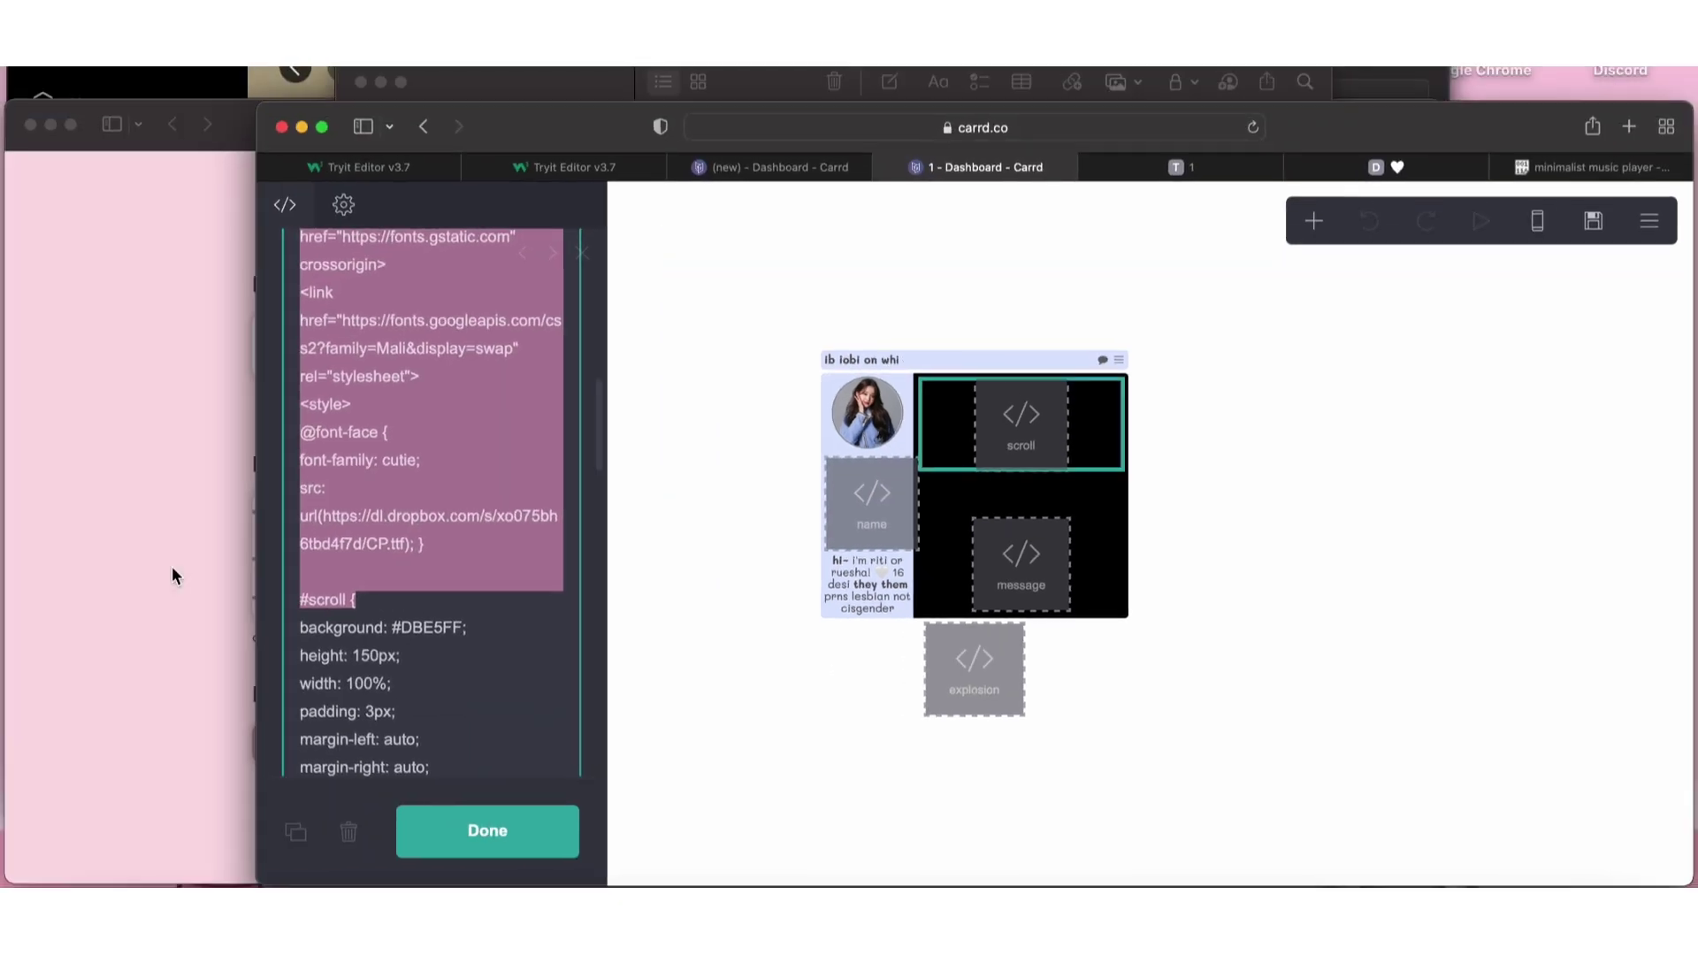
Step: Back in the Carrd window, select all of the embed's code
{"action": "key", "text": "ctrl+Up"}
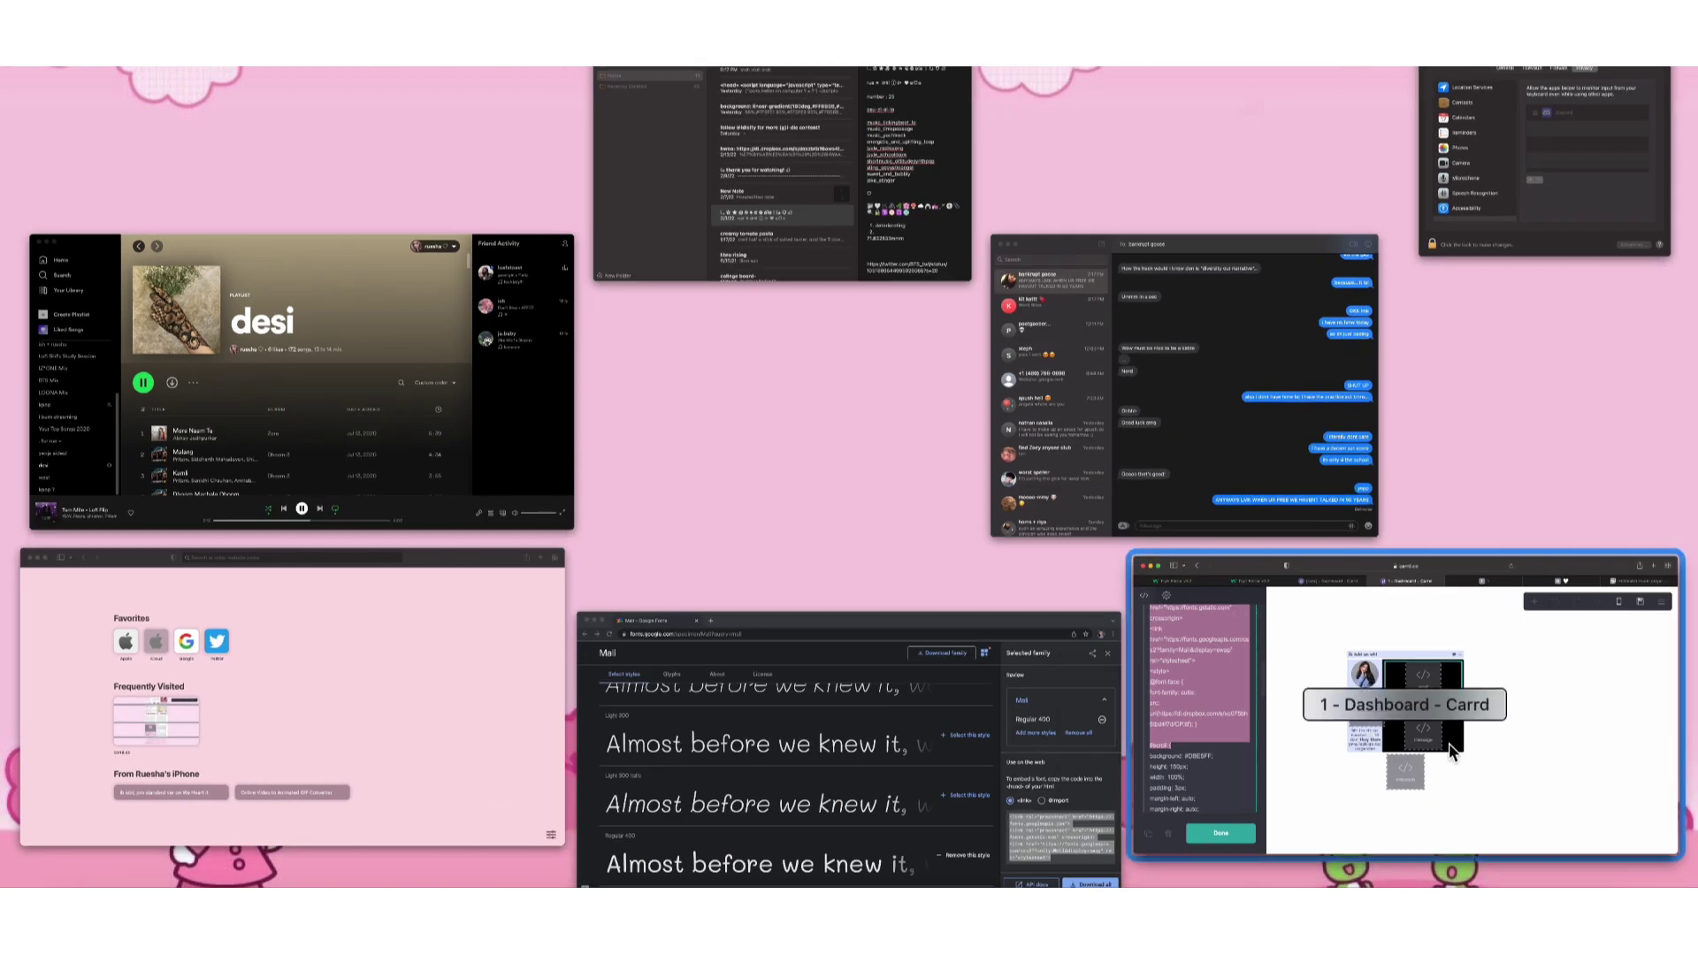
{"action": "left_click", "coordinate": [1344, 707]}
{"action": "left_click", "coordinate": [269, 475]}
{"action": "key", "text": "super+a"}
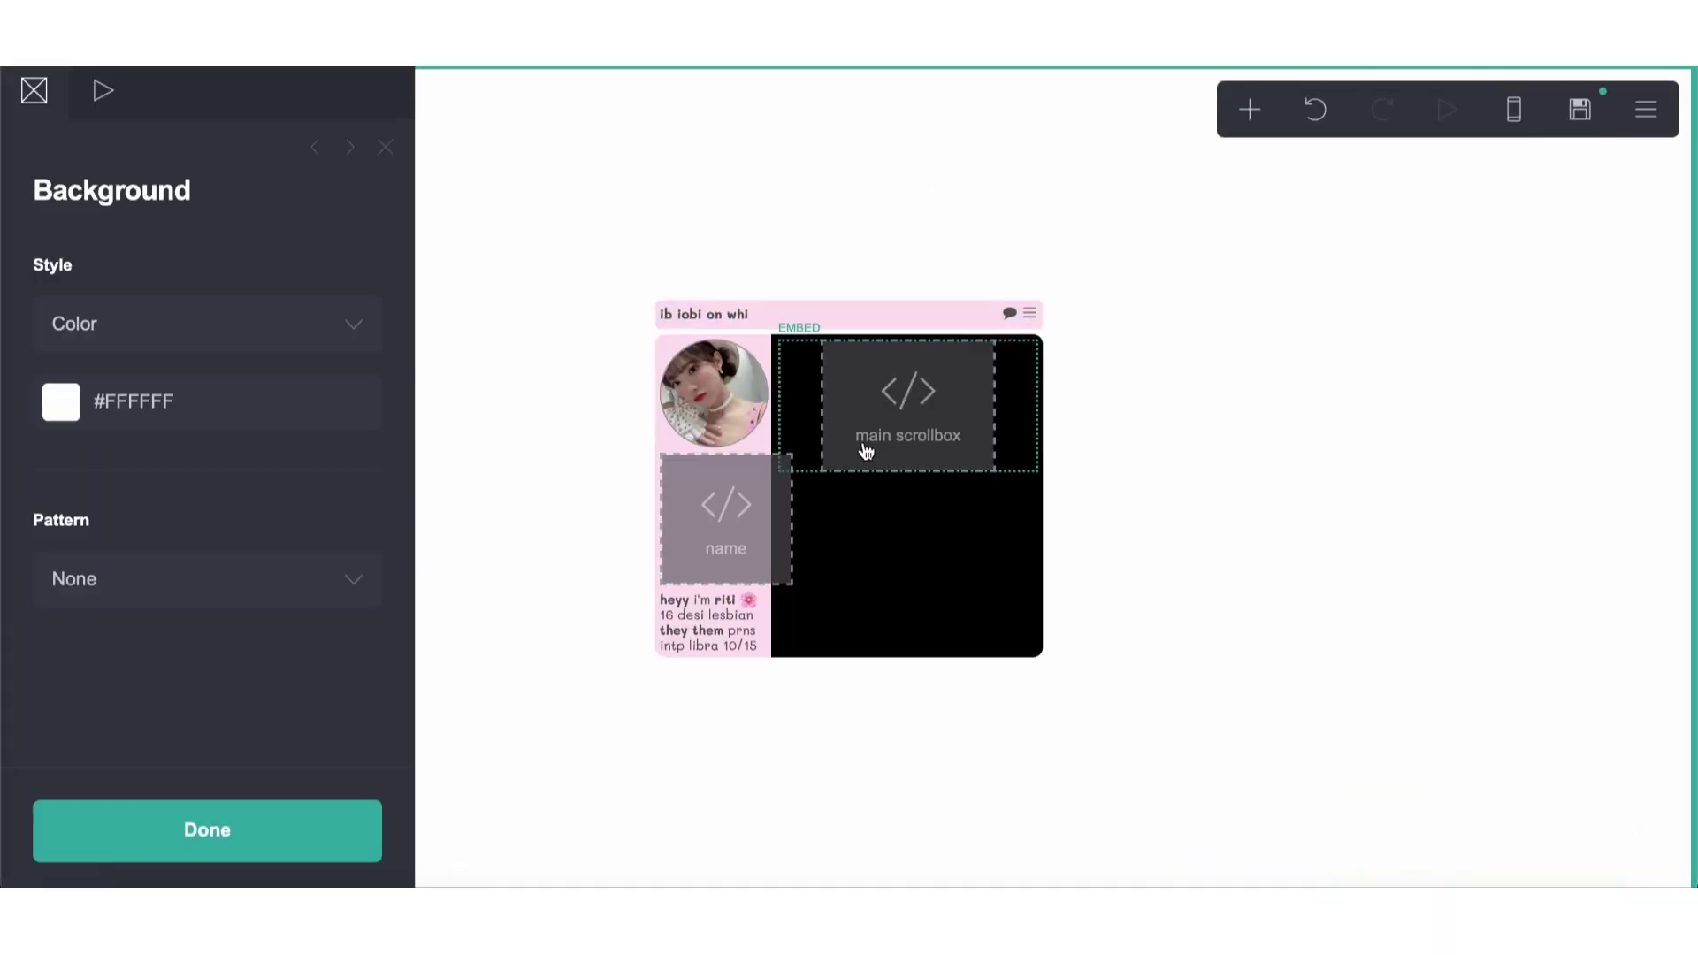
Step: Paste the copied code into the main scrollbox embed, replacing its existing code
{"action": "left_click", "coordinate": [864, 447]}
{"action": "scroll", "coordinate": [188, 579], "scroll_direction": "down", "scroll_amount": 6}
{"action": "left_click", "coordinate": [171, 493]}
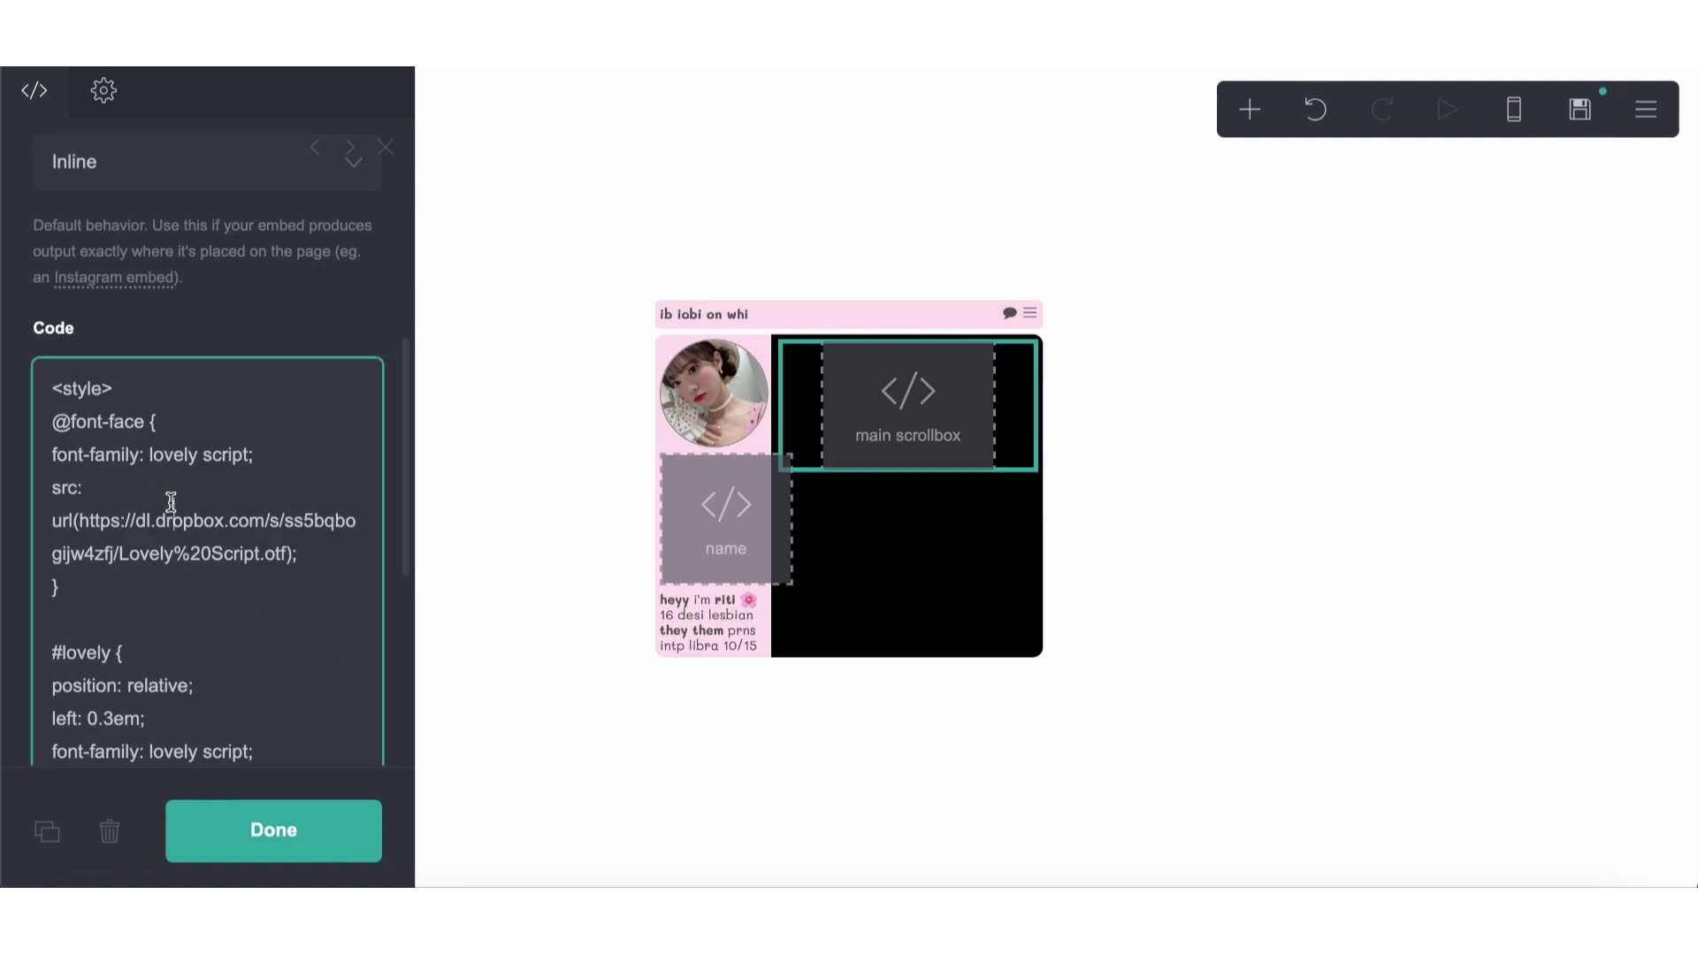
{"action": "key", "text": "super+a"}
{"action": "key", "text": "super+v"}
{"action": "scroll", "coordinate": [209, 587], "scroll_direction": "down", "scroll_amount": 10}
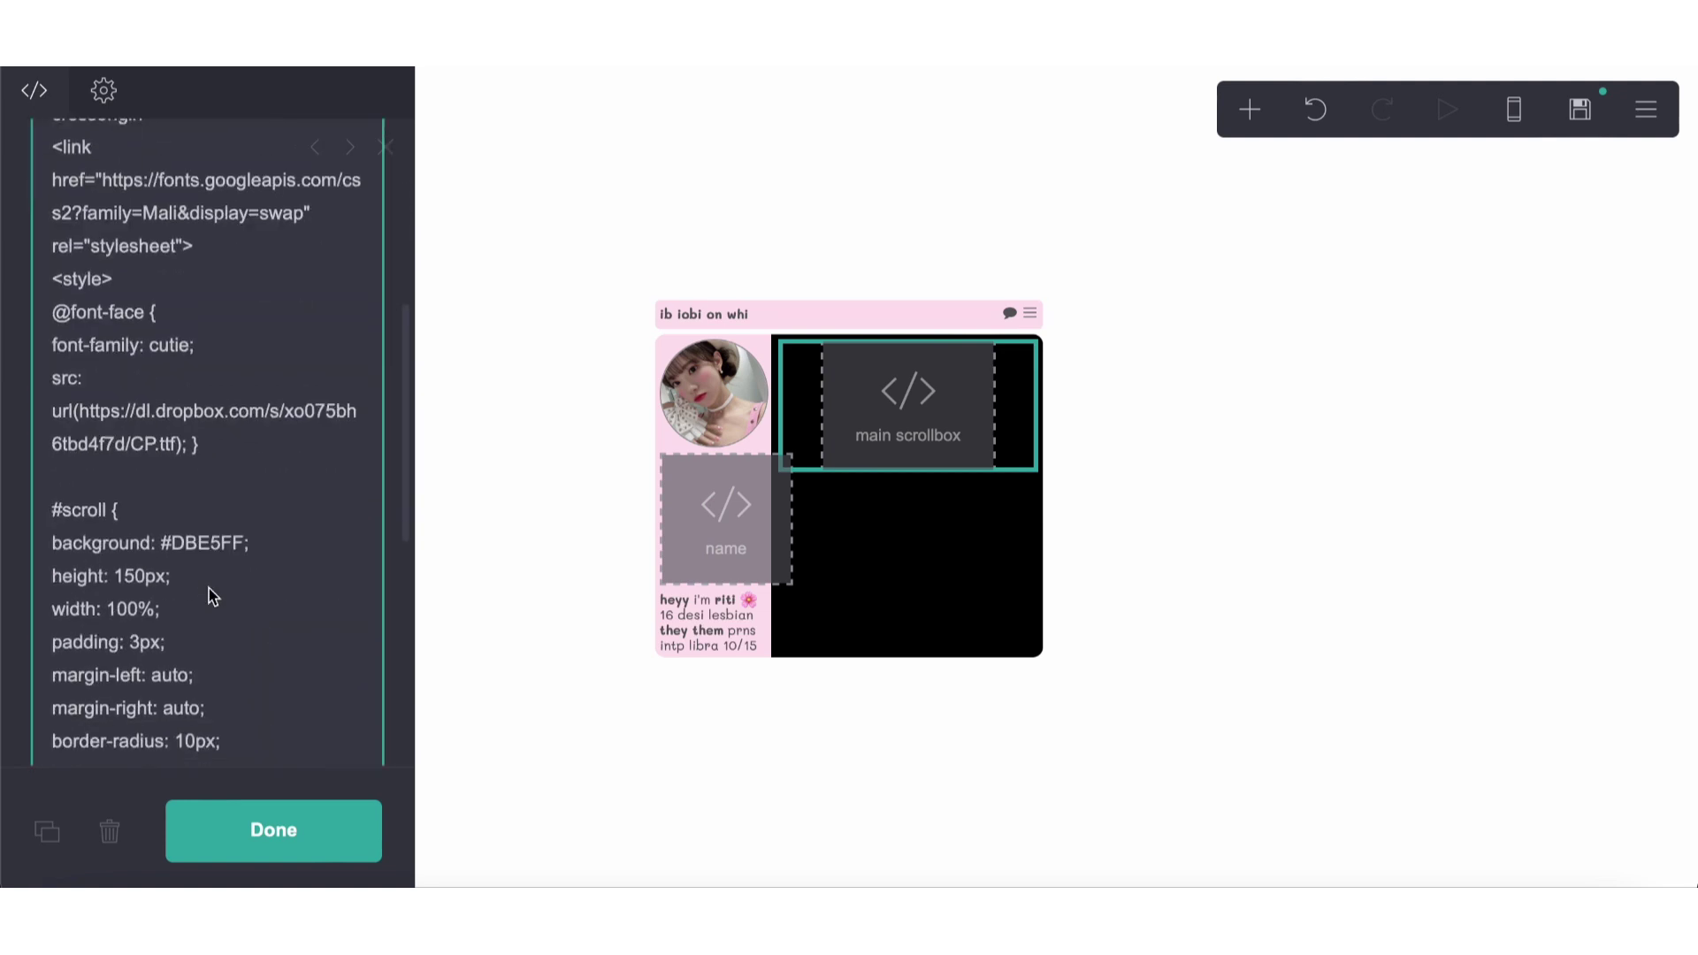
Step: Grab the header bar's pink FFE3F0 background colour value
{"action": "left_click", "coordinate": [811, 309]}
{"action": "scroll", "coordinate": [182, 538], "scroll_direction": "down", "scroll_amount": 10}
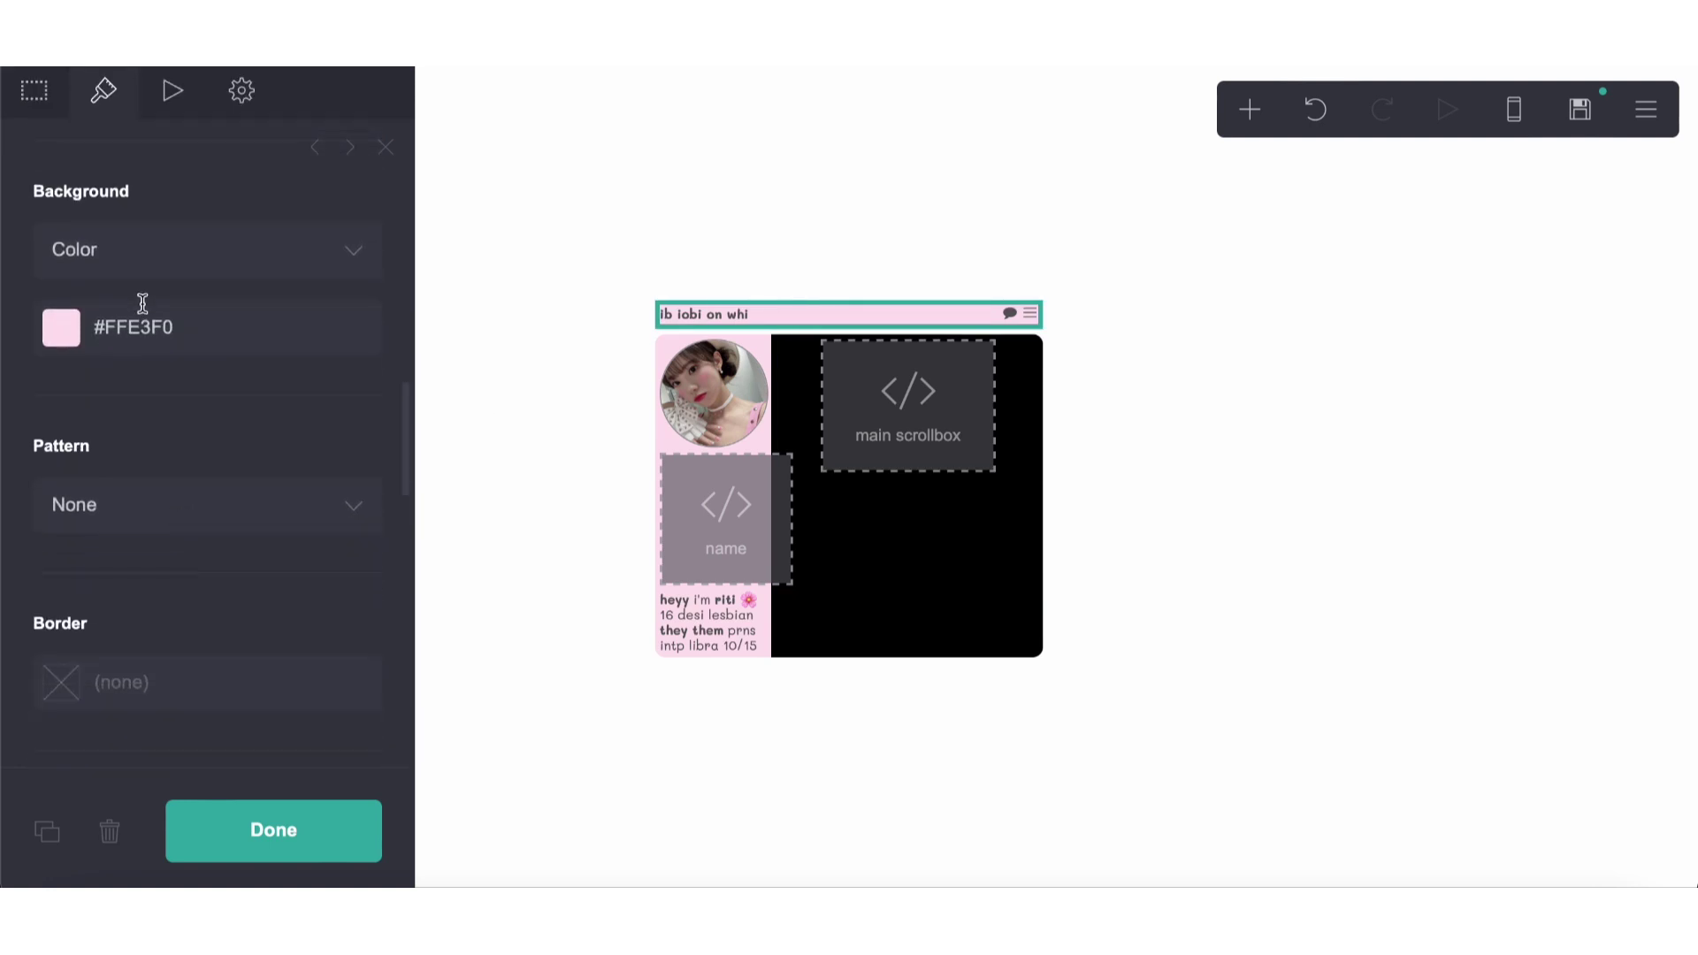
{"action": "left_click", "coordinate": [142, 311]}
{"action": "double_click", "coordinate": [151, 326]}
{"action": "key", "text": "ctrl+c"}
{"action": "left_click", "coordinate": [965, 460]}
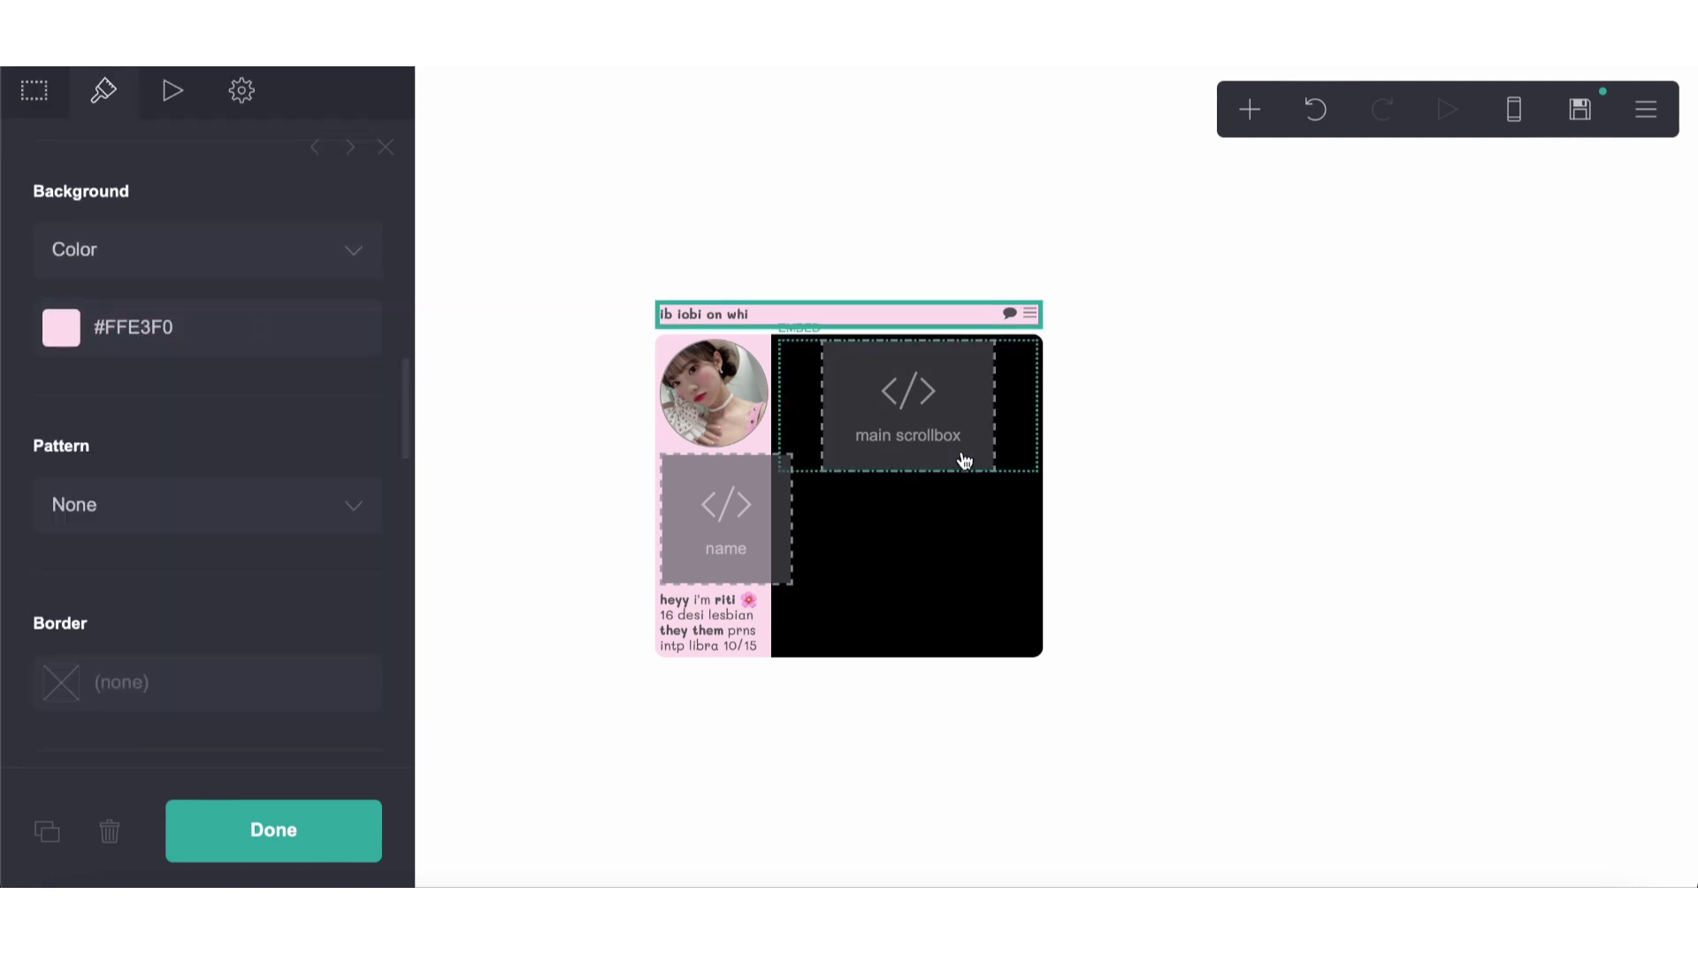
Step: Replace the DBE5FF background in #scroll with the pink FFE3F0
{"action": "left_click", "coordinate": [924, 460]}
{"action": "scroll", "coordinate": [220, 484], "scroll_direction": "down", "scroll_amount": 10}
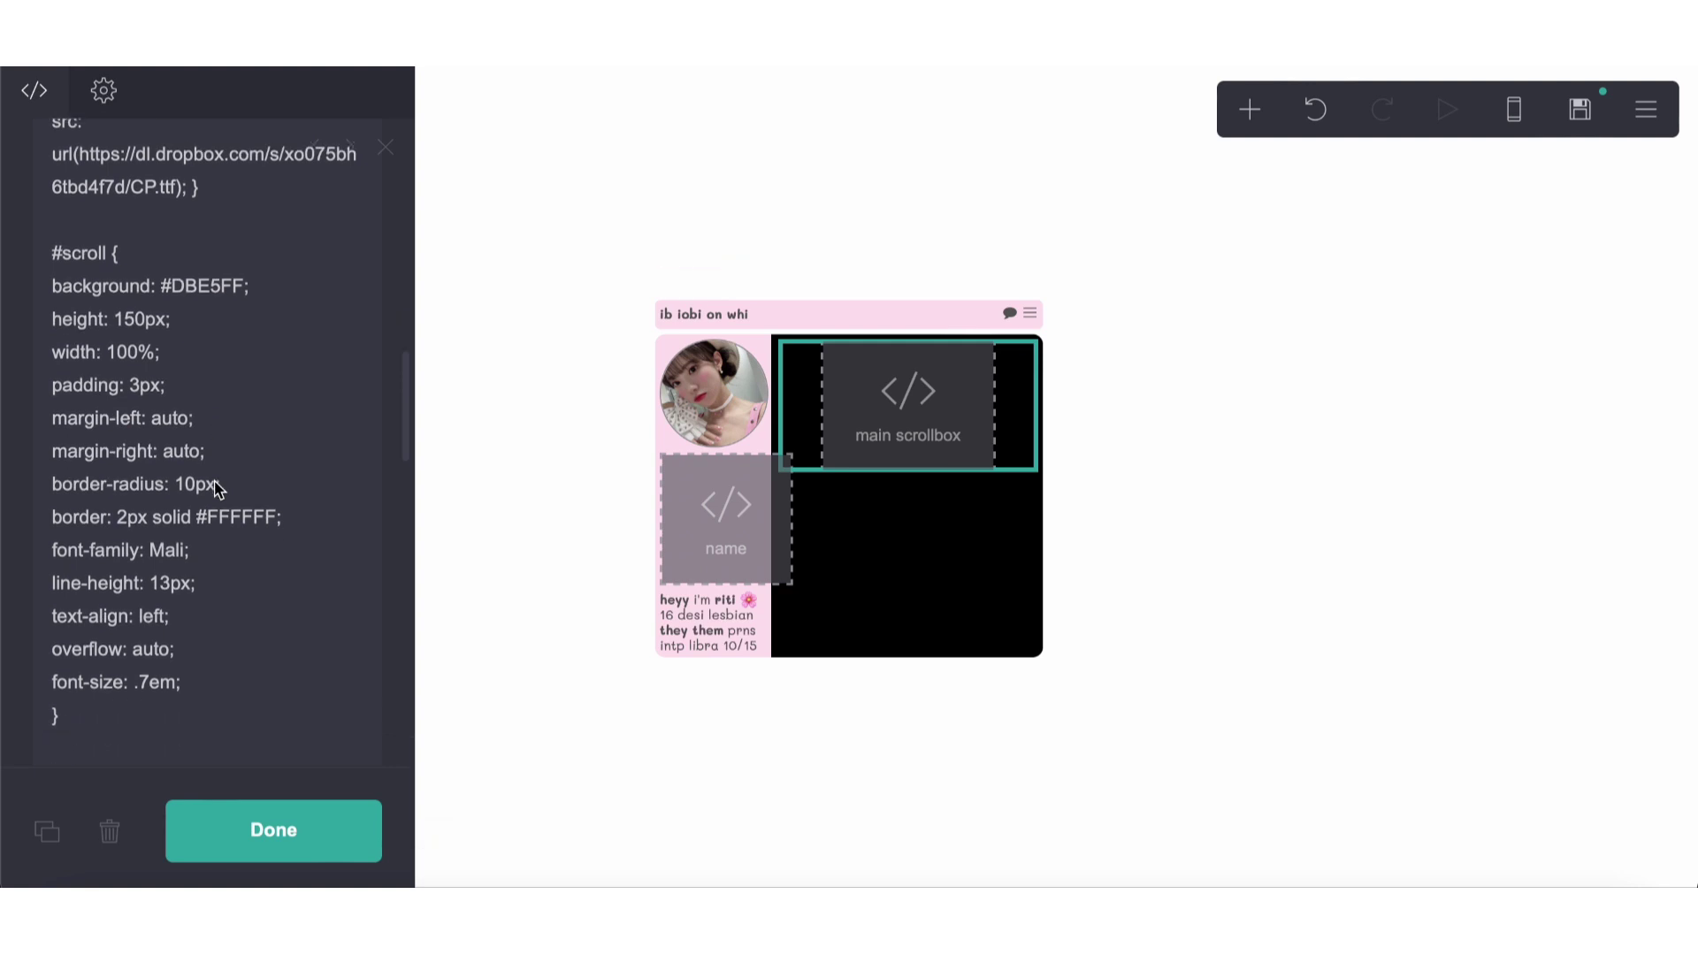
{"action": "scroll", "coordinate": [217, 487], "scroll_direction": "down", "scroll_amount": 2}
{"action": "double_click", "coordinate": [189, 231]}
{"action": "key", "text": "ctrl+v"}
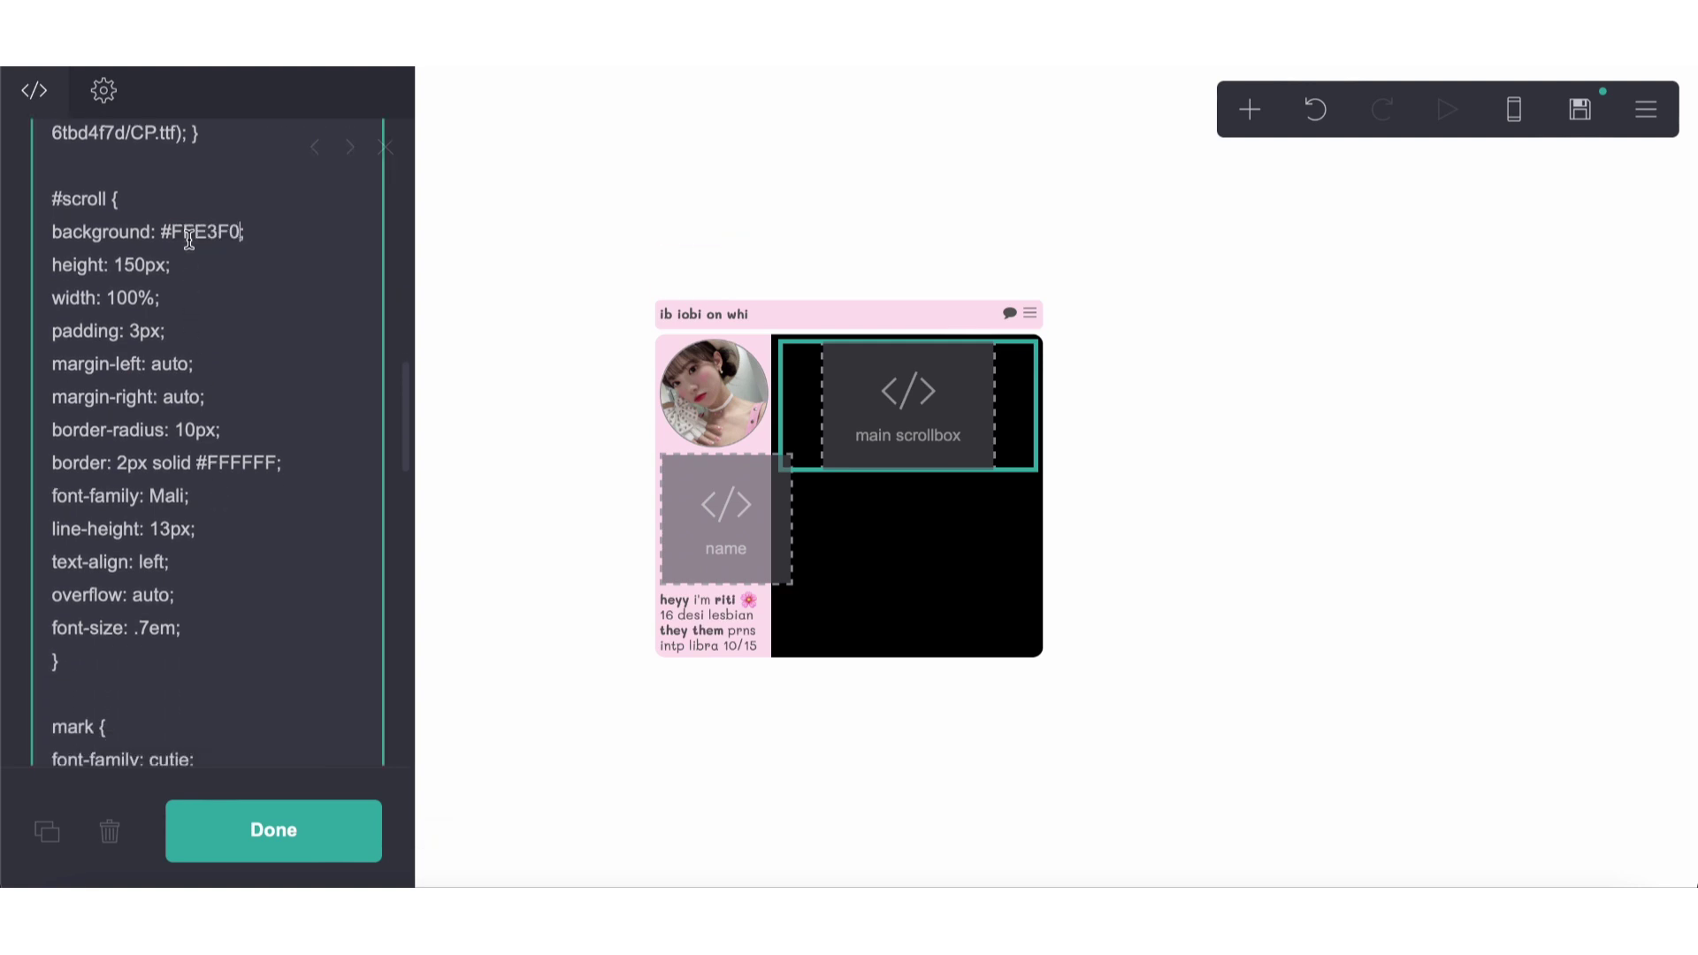
{"action": "scroll", "coordinate": [238, 599], "scroll_direction": "down", "scroll_amount": 5}
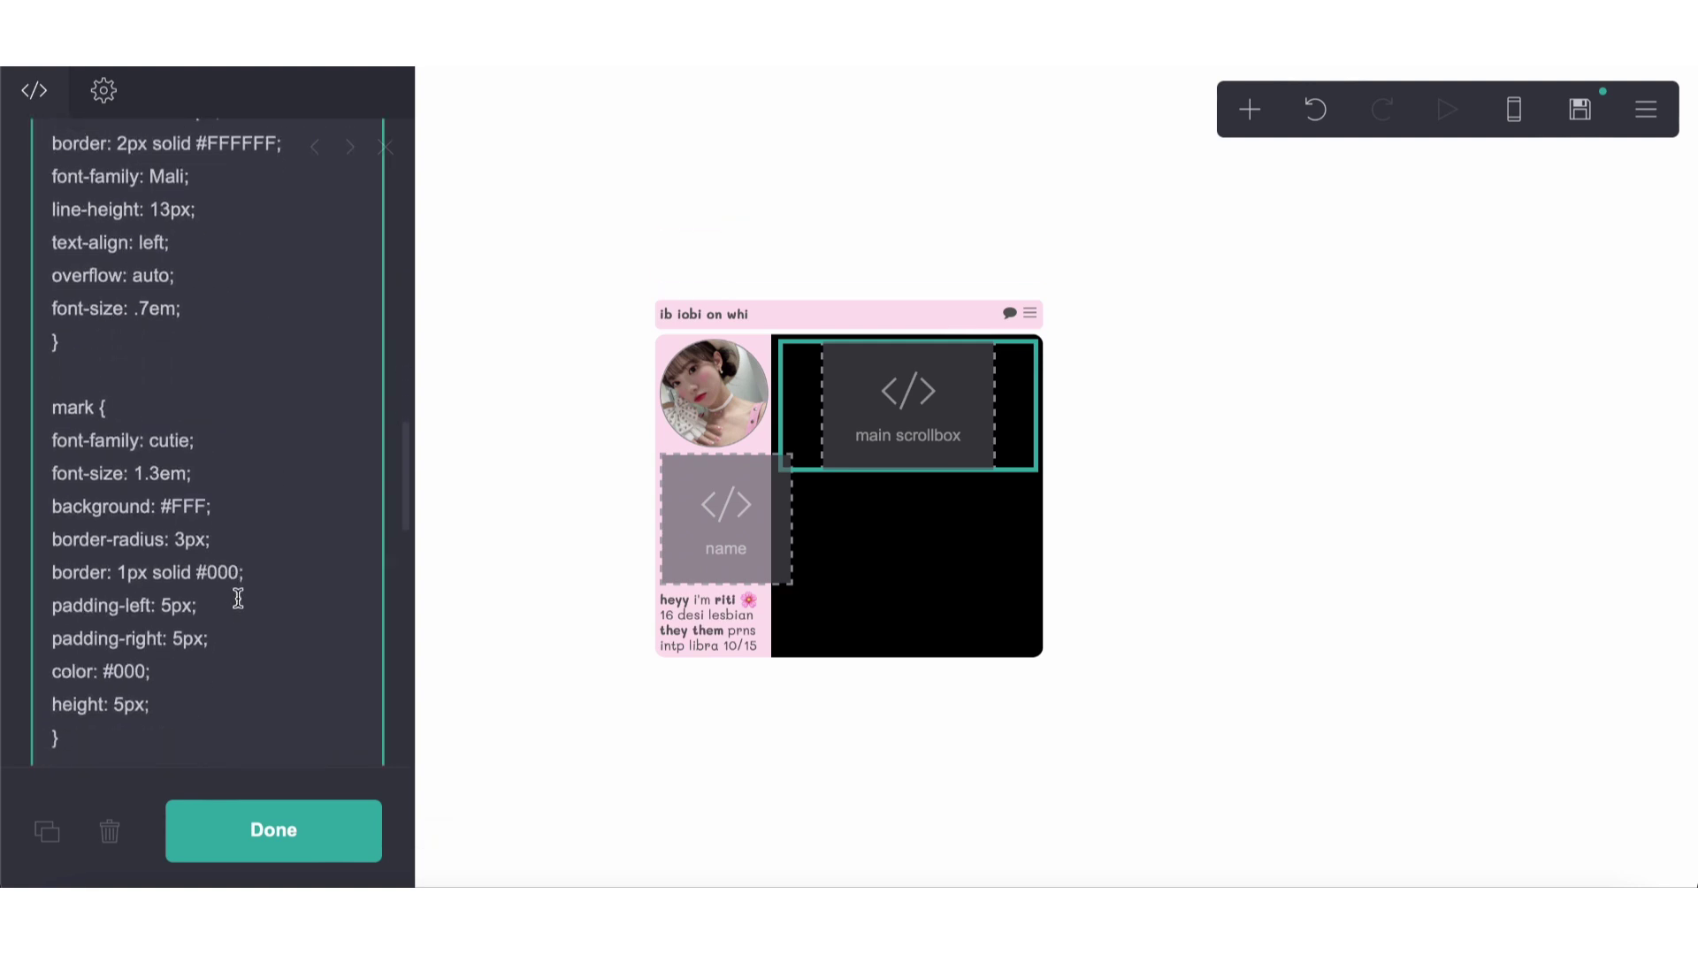
{"action": "scroll", "coordinate": [238, 598], "scroll_direction": "down", "scroll_amount": 15}
{"action": "left_click", "coordinate": [682, 854]}
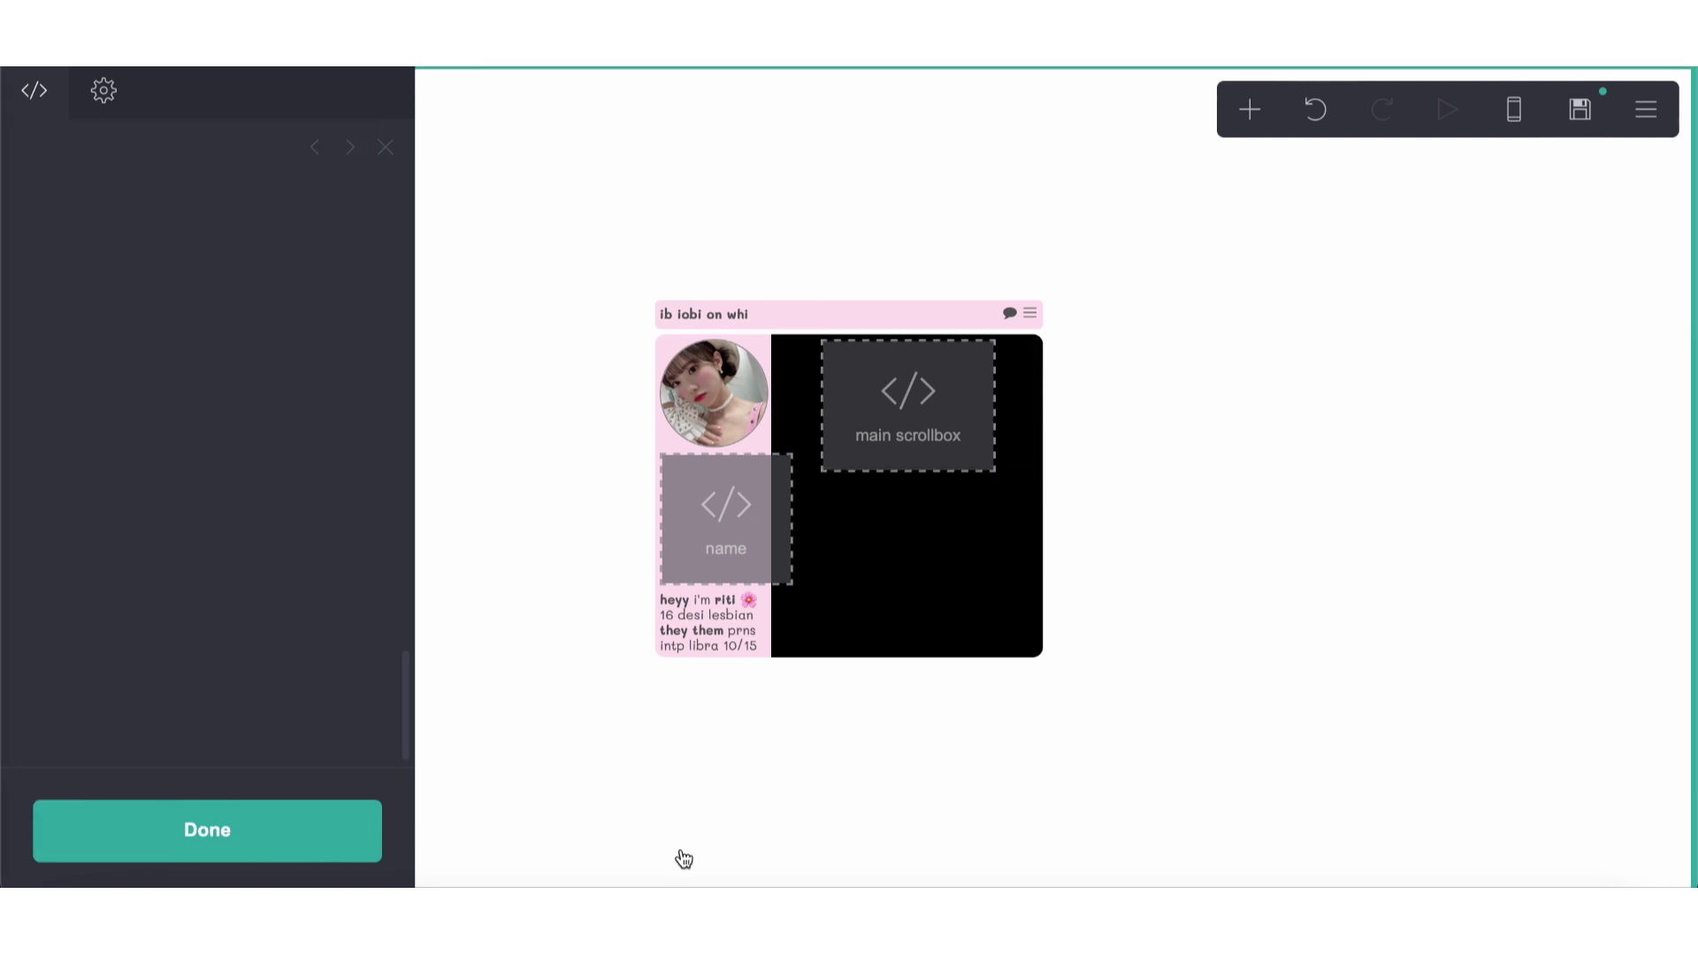
{"action": "left_click", "coordinate": [687, 835]}
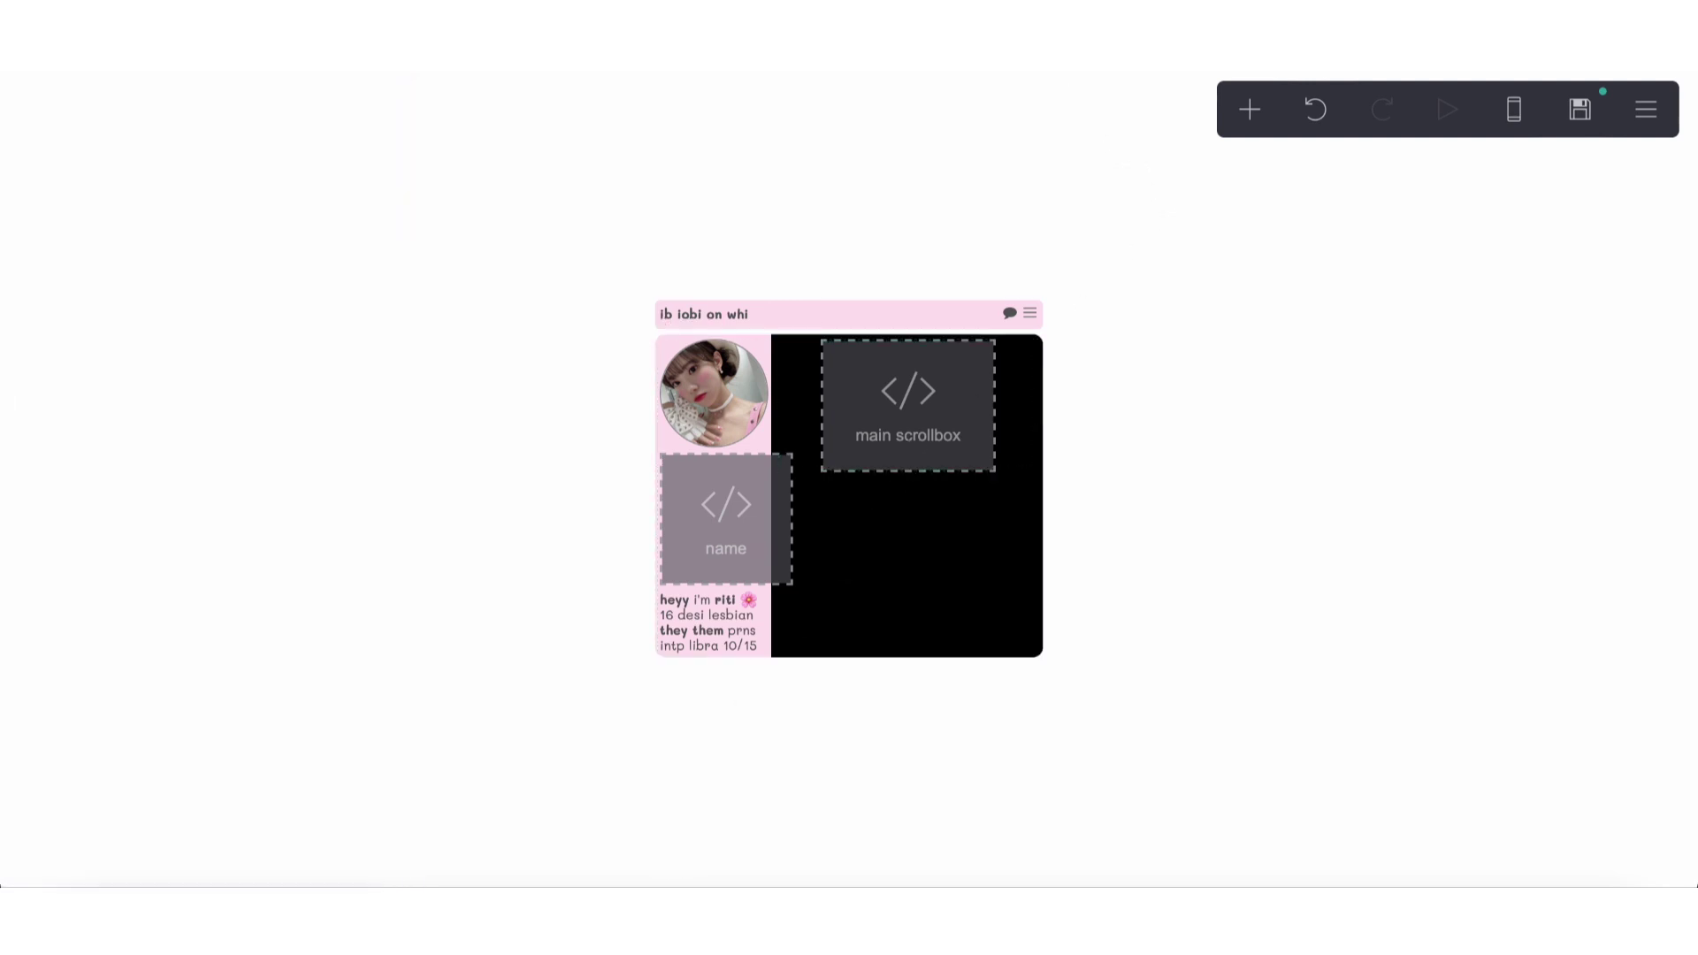
Step: Select all of the message embed's code on the blue reference site
{"action": "left_click", "coordinate": [1043, 35]}
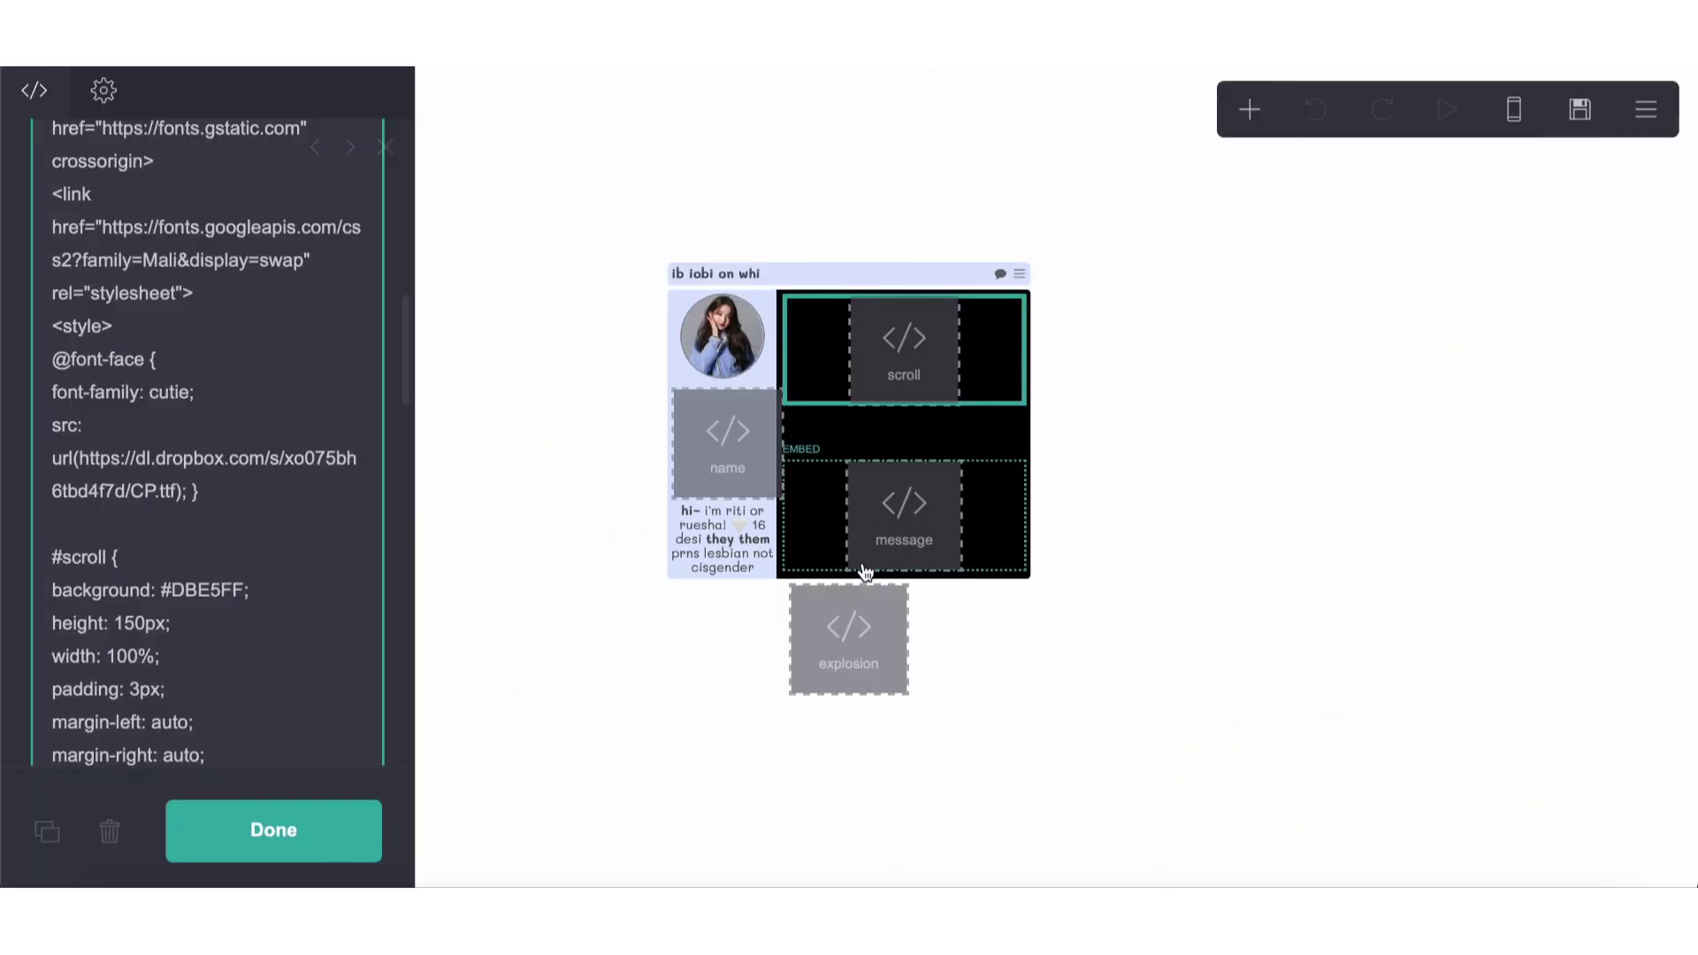
{"action": "left_click", "coordinate": [862, 591]}
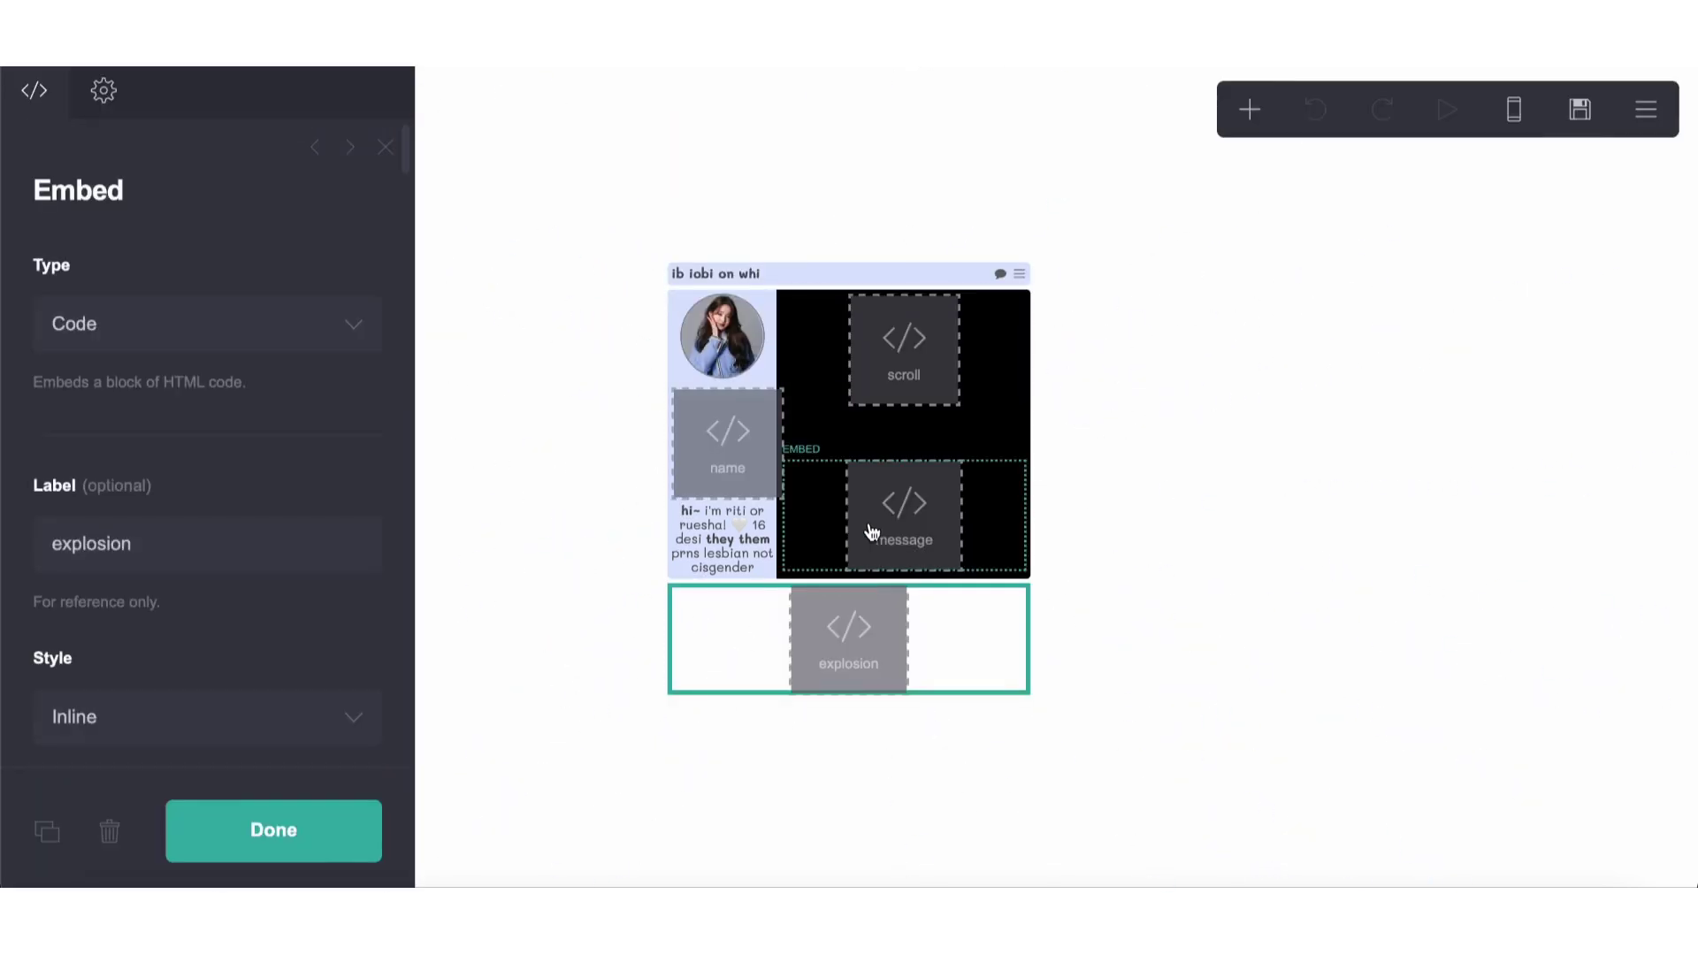
{"action": "left_click", "coordinate": [869, 529]}
{"action": "scroll", "coordinate": [260, 631], "scroll_direction": "down", "scroll_amount": 8}
{"action": "left_click", "coordinate": [260, 631]}
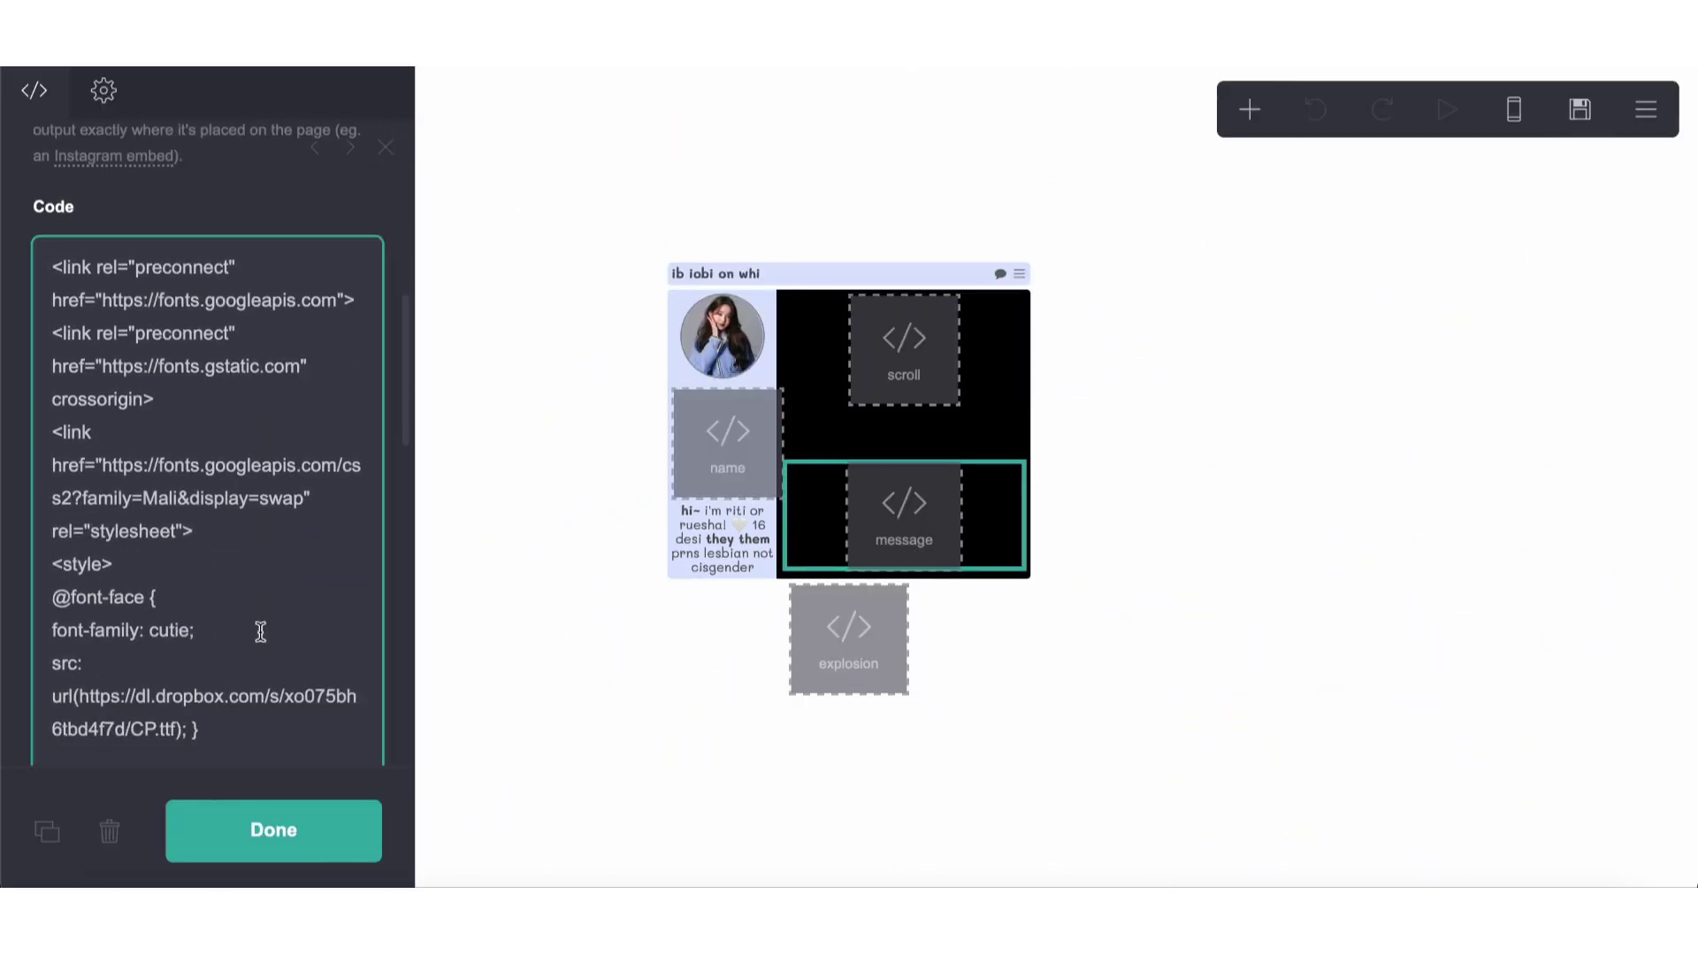
{"action": "key", "text": "ctrl+a"}
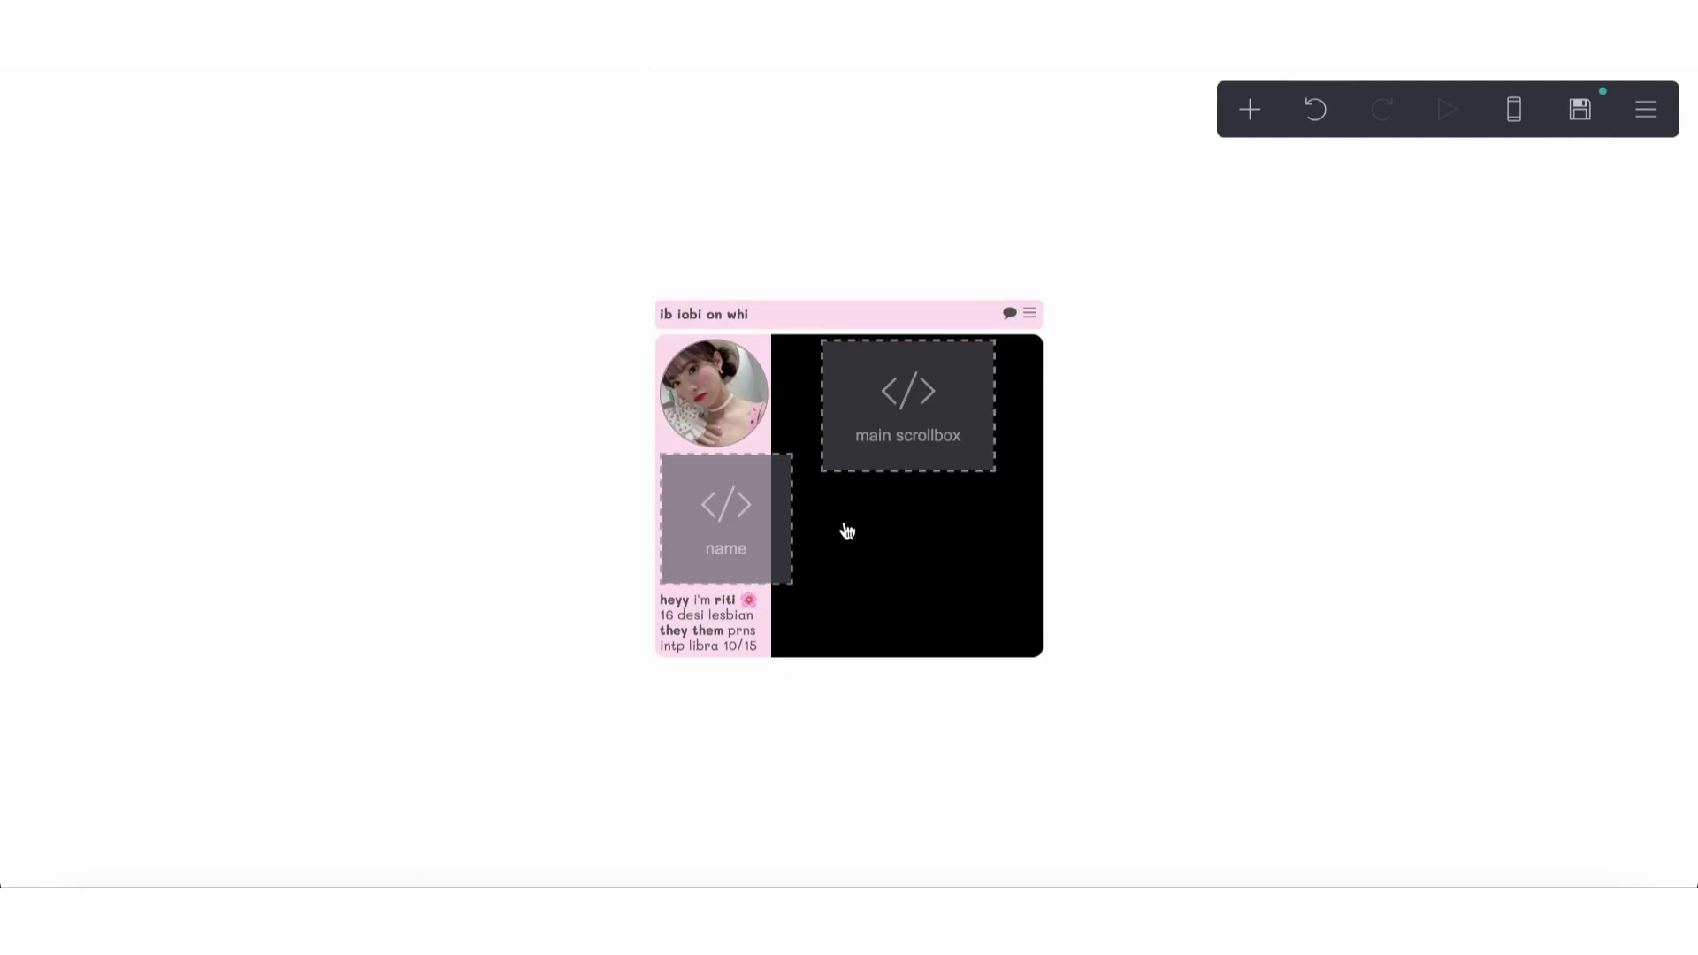
{"action": "left_click", "coordinate": [829, 701]}
{"action": "key", "text": "Escape"}
Step: Add an embed labelled 'message' below main scrollbox in the black column, holding the pasted code
{"action": "left_click", "coordinate": [1247, 115]}
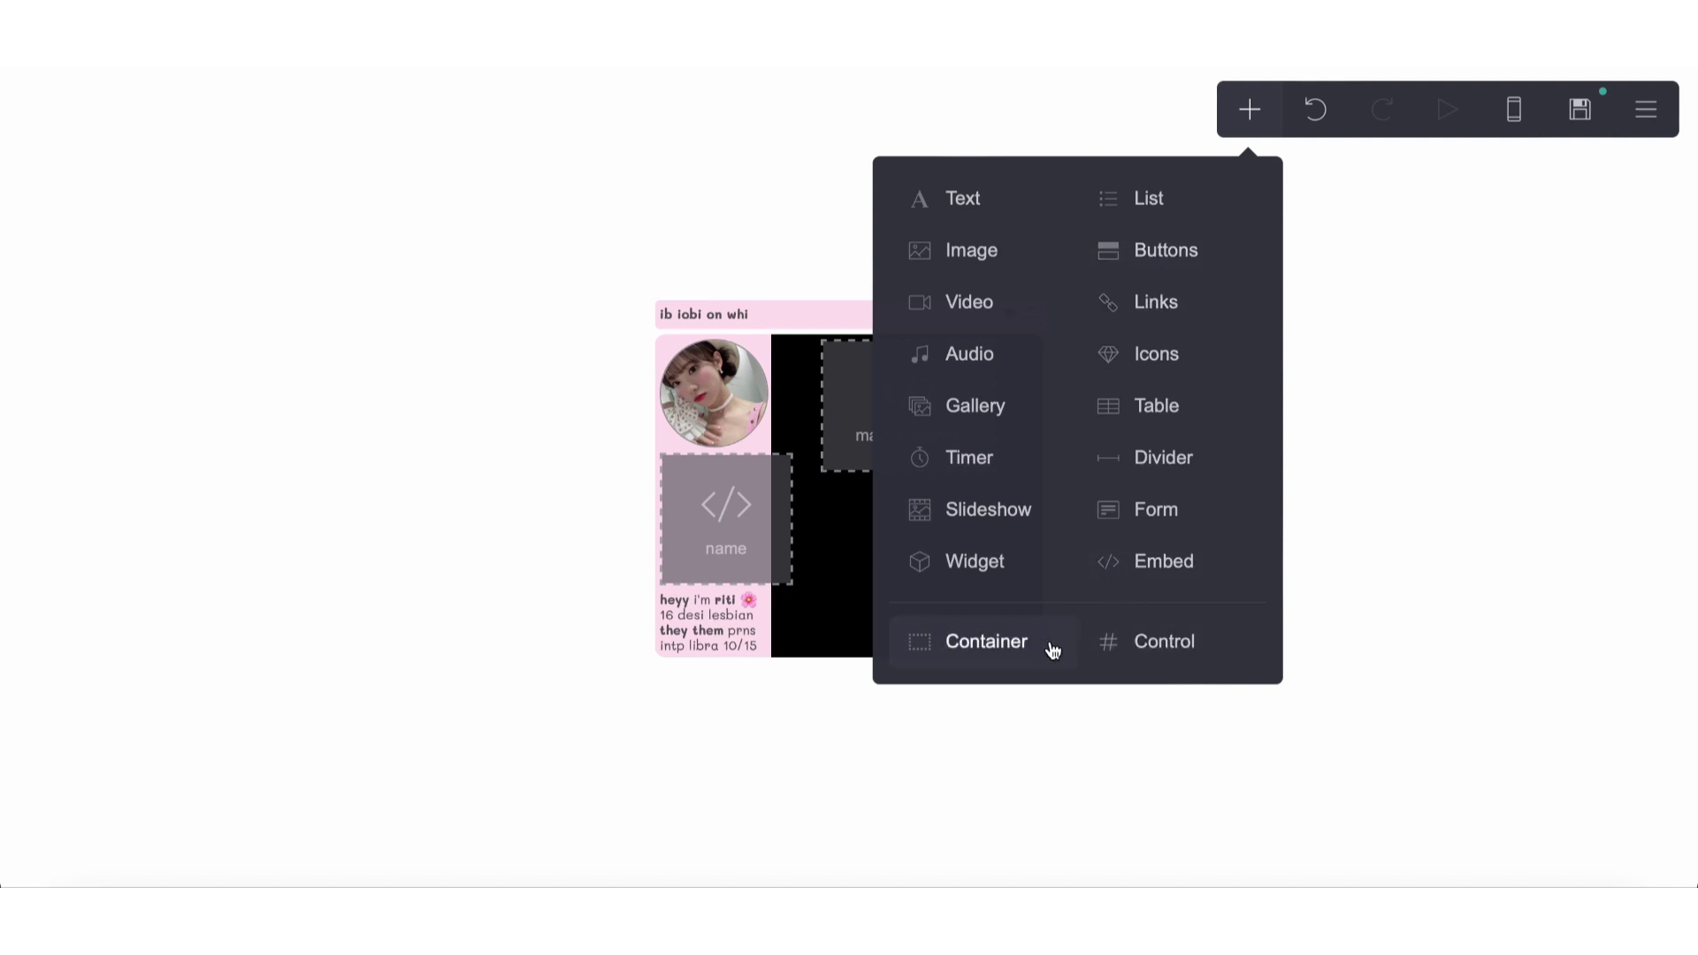
{"action": "left_click", "coordinate": [1145, 563]}
{"action": "left_click_drag", "start_coordinate": [972, 619], "coordinate": [911, 540]}
{"action": "scroll", "coordinate": [311, 566], "scroll_direction": "down", "scroll_amount": 2}
{"action": "double_click", "coordinate": [200, 398]}
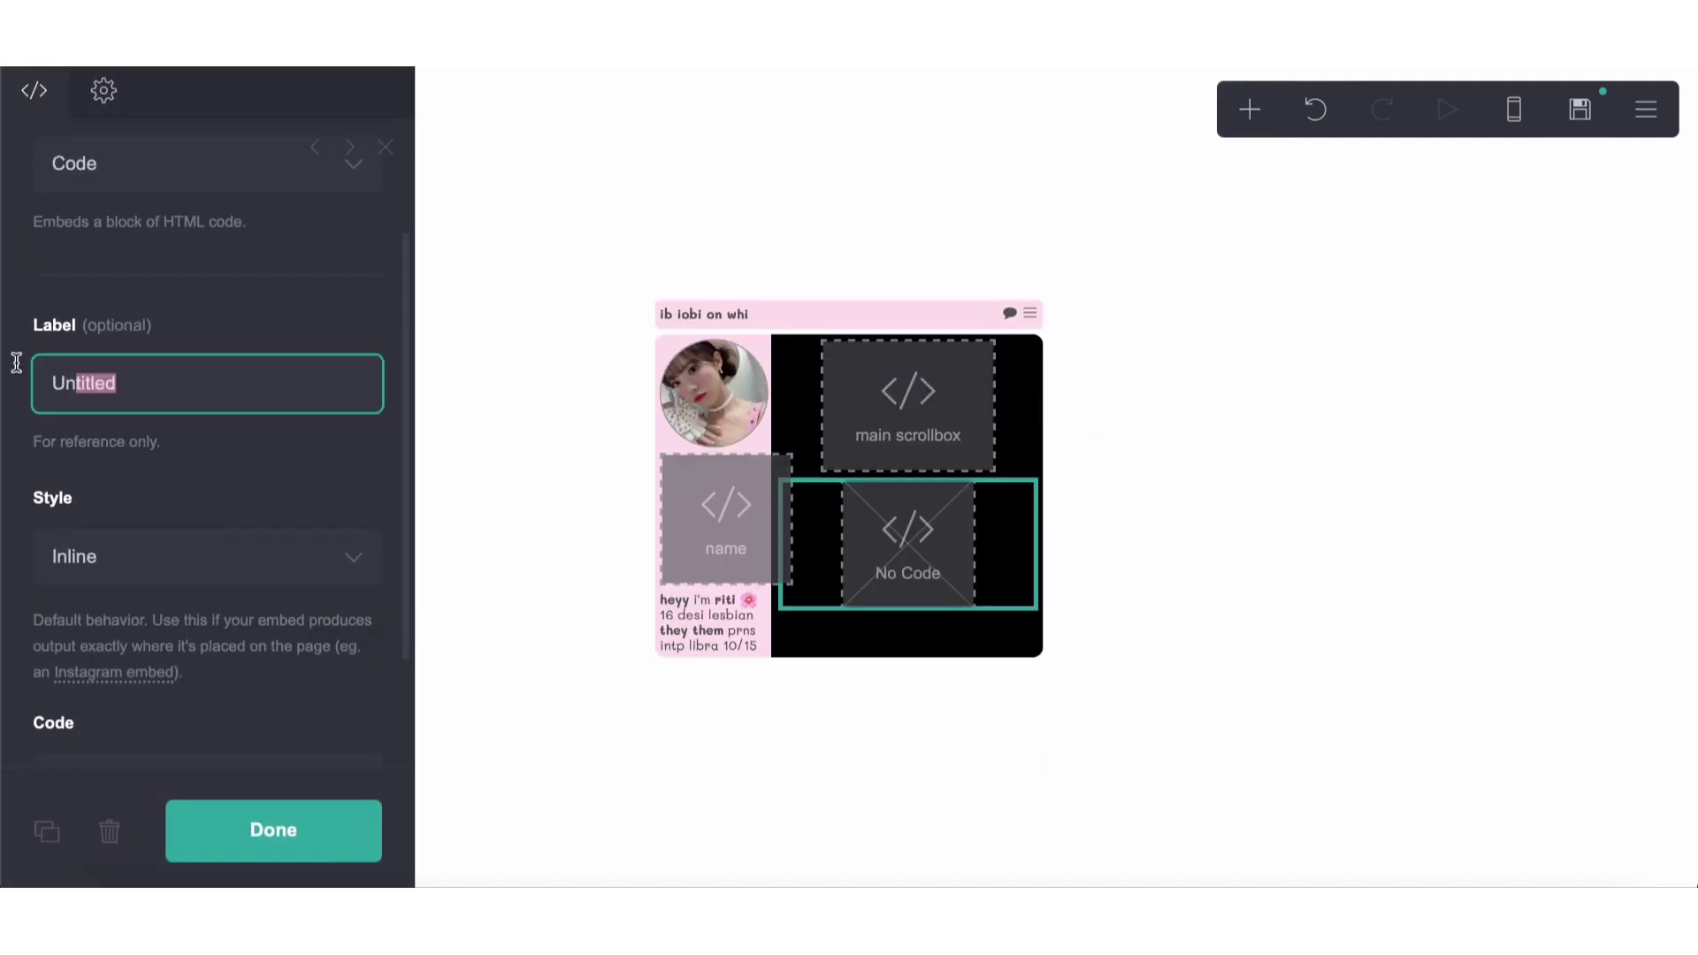
{"action": "type", "text": "message"}
{"action": "scroll", "coordinate": [133, 453], "scroll_direction": "down", "scroll_amount": 3}
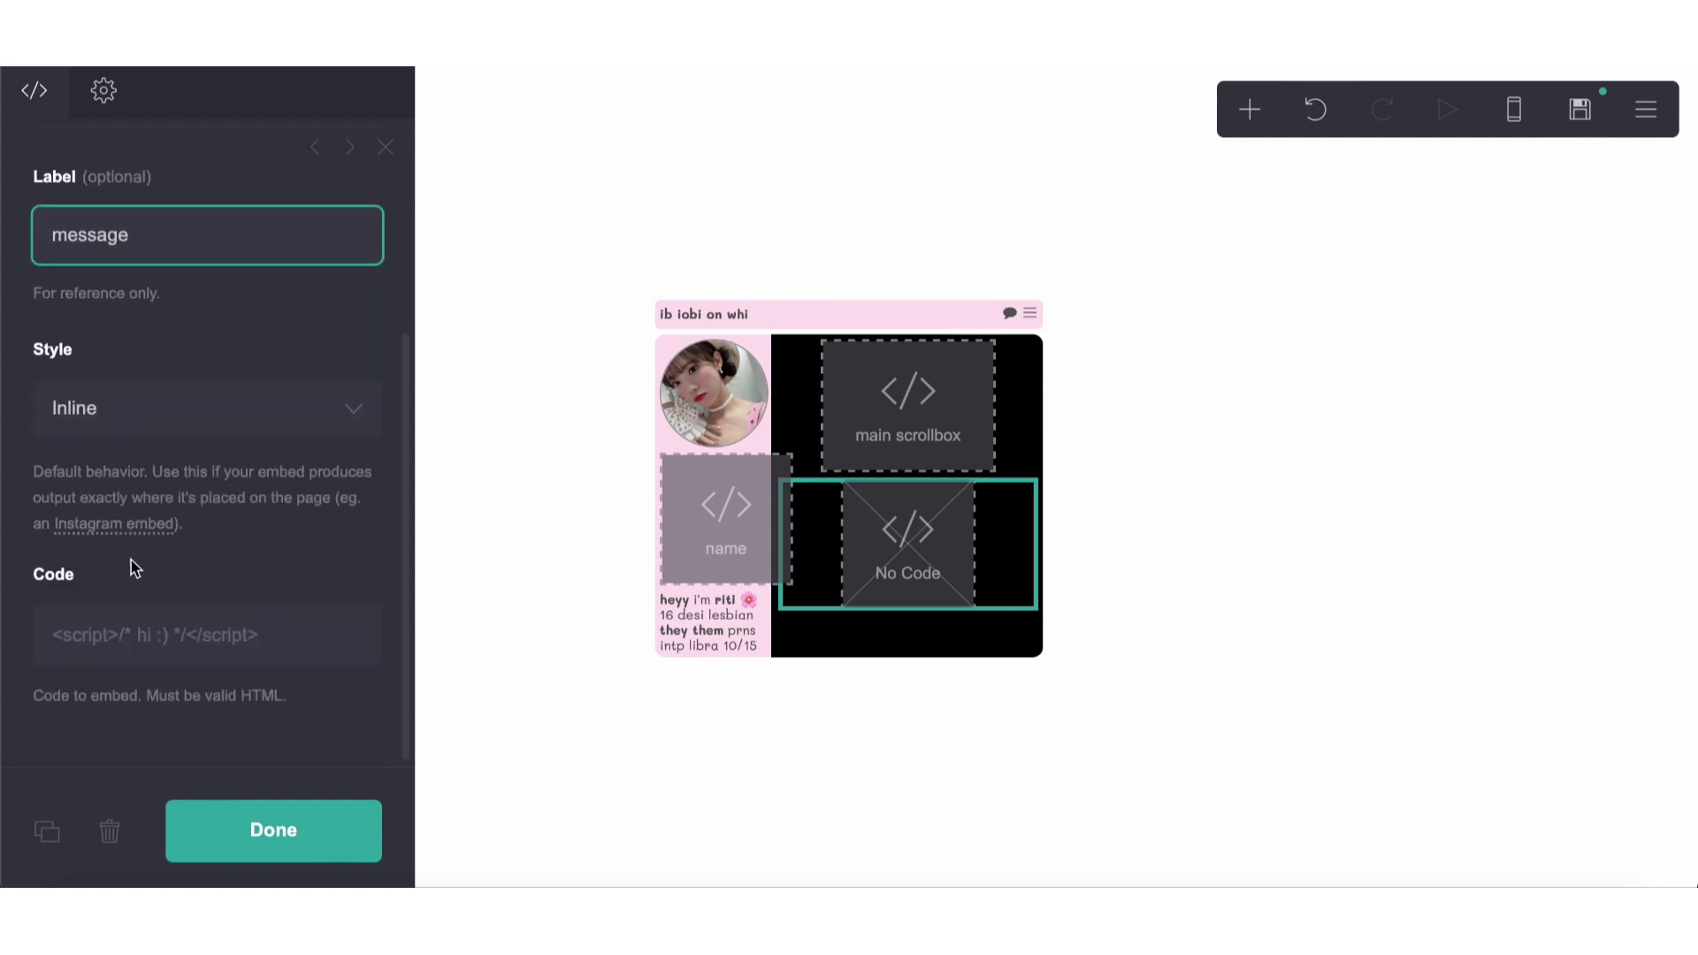
{"action": "left_click", "coordinate": [133, 648]}
{"action": "key", "text": "ctrl+v"}
{"action": "left_click", "coordinate": [606, 765]}
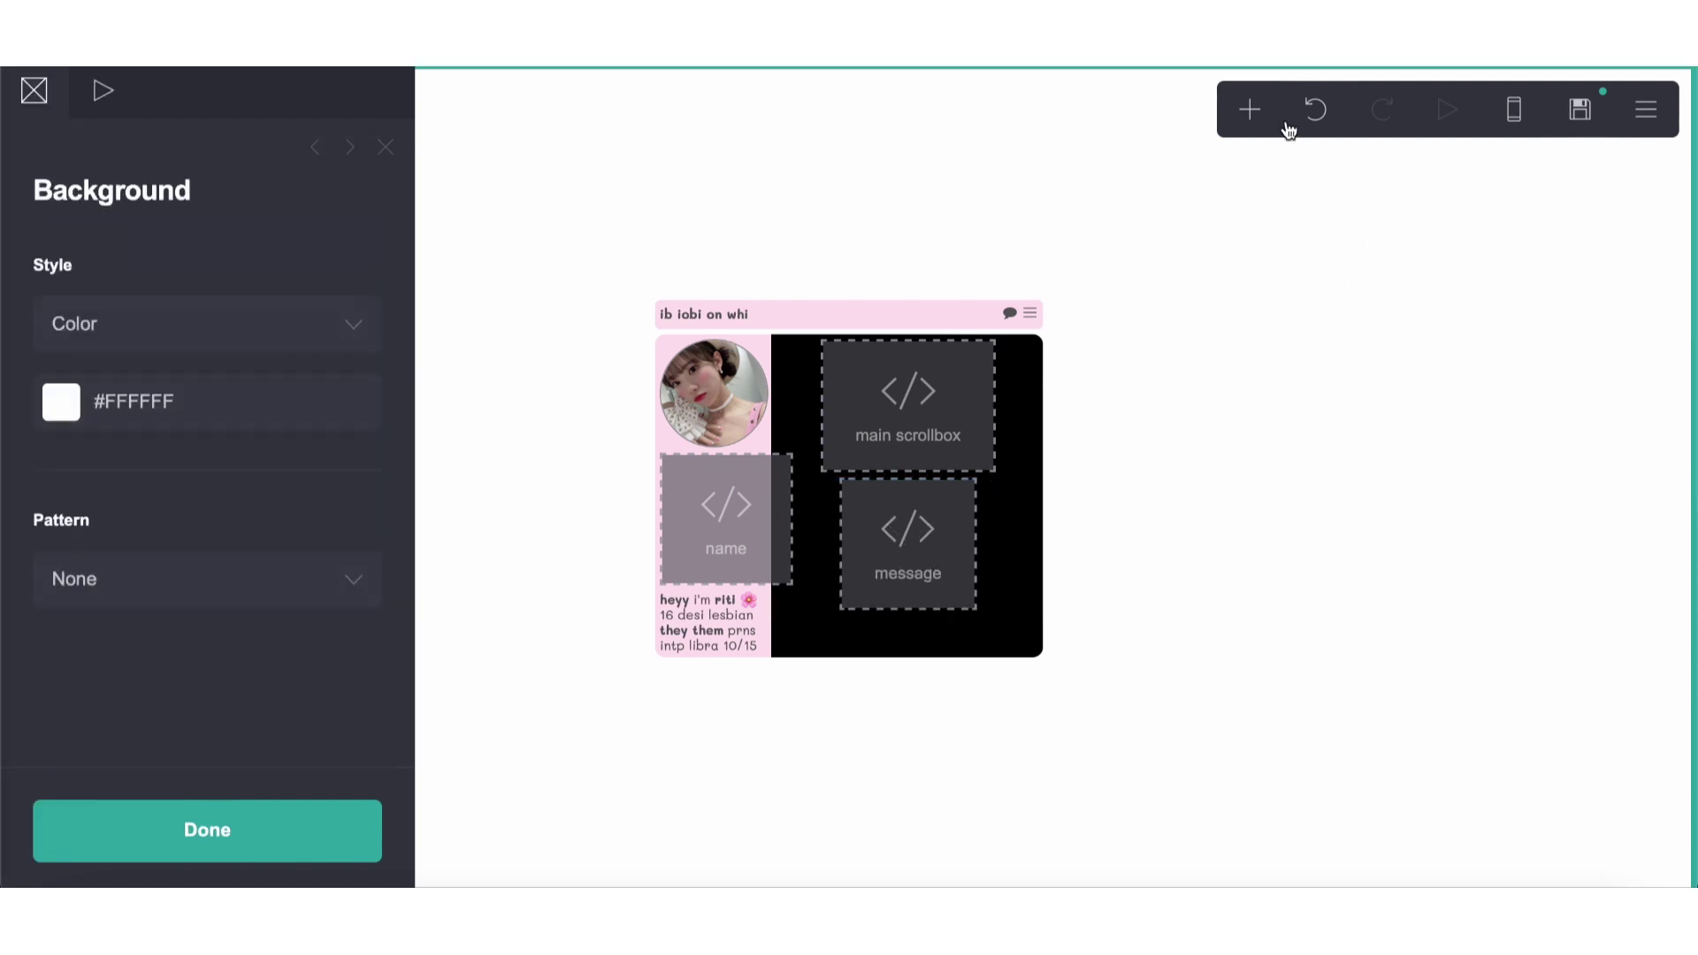
Step: Add a text element in the black area below the main scrollbox
{"action": "left_click", "coordinate": [1249, 109]}
{"action": "left_click", "coordinate": [959, 195]}
{"action": "left_click_drag", "start_coordinate": [698, 671], "coordinate": [822, 484]}
Step: Make the text transparent #5C5C5C00, size 0.5, 0.75 line spacing, 0.625 margins
{"action": "left_click", "coordinate": [104, 91]}
{"action": "left_click", "coordinate": [161, 349]}
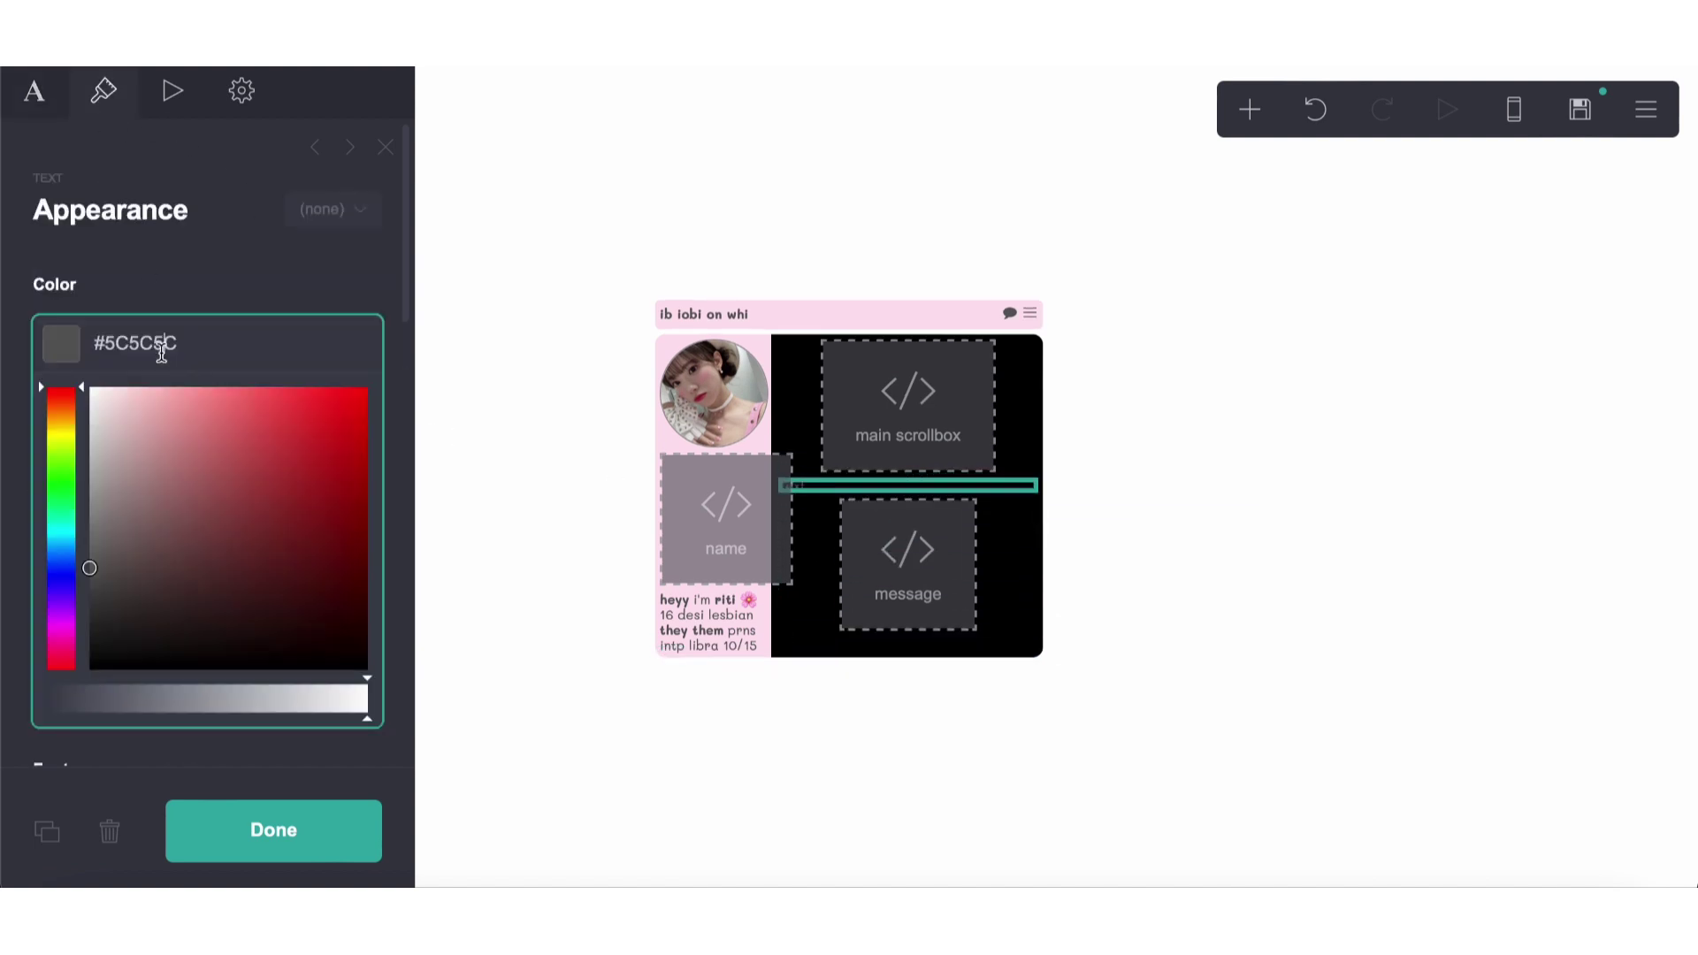
{"action": "left_click", "coordinate": [169, 358]}
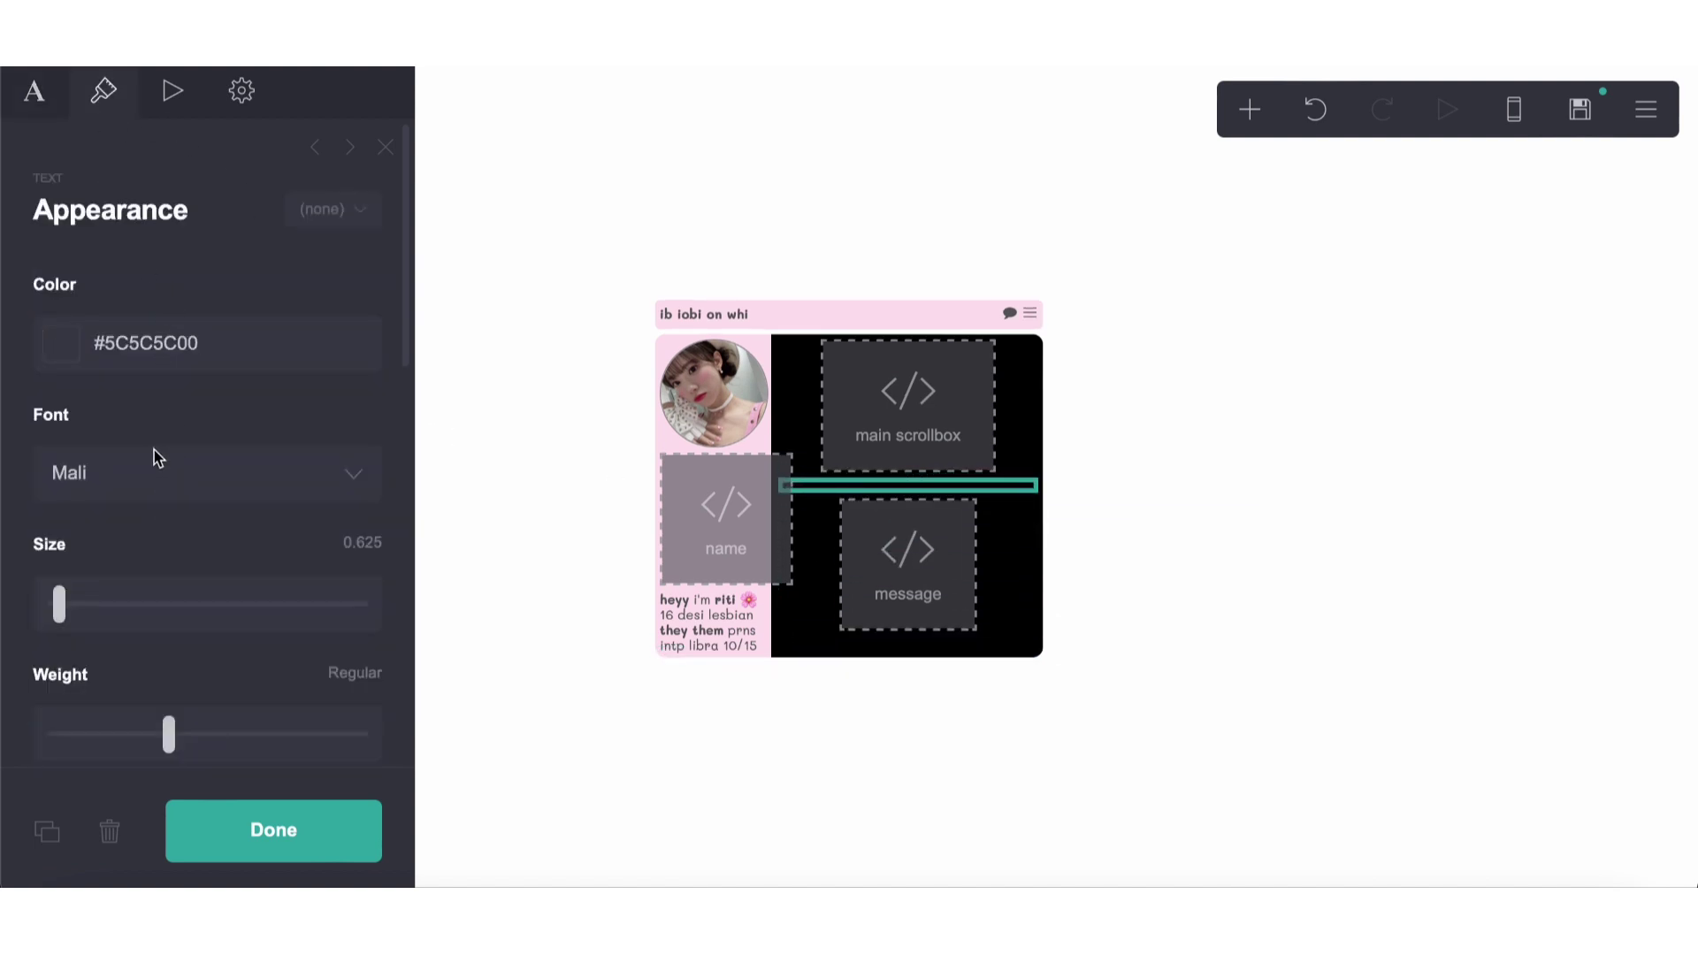
{"action": "left_click_drag", "start_coordinate": [3, 606], "coordinate": [18, 601]}
{"action": "scroll", "coordinate": [174, 569], "scroll_direction": "down", "scroll_amount": 3}
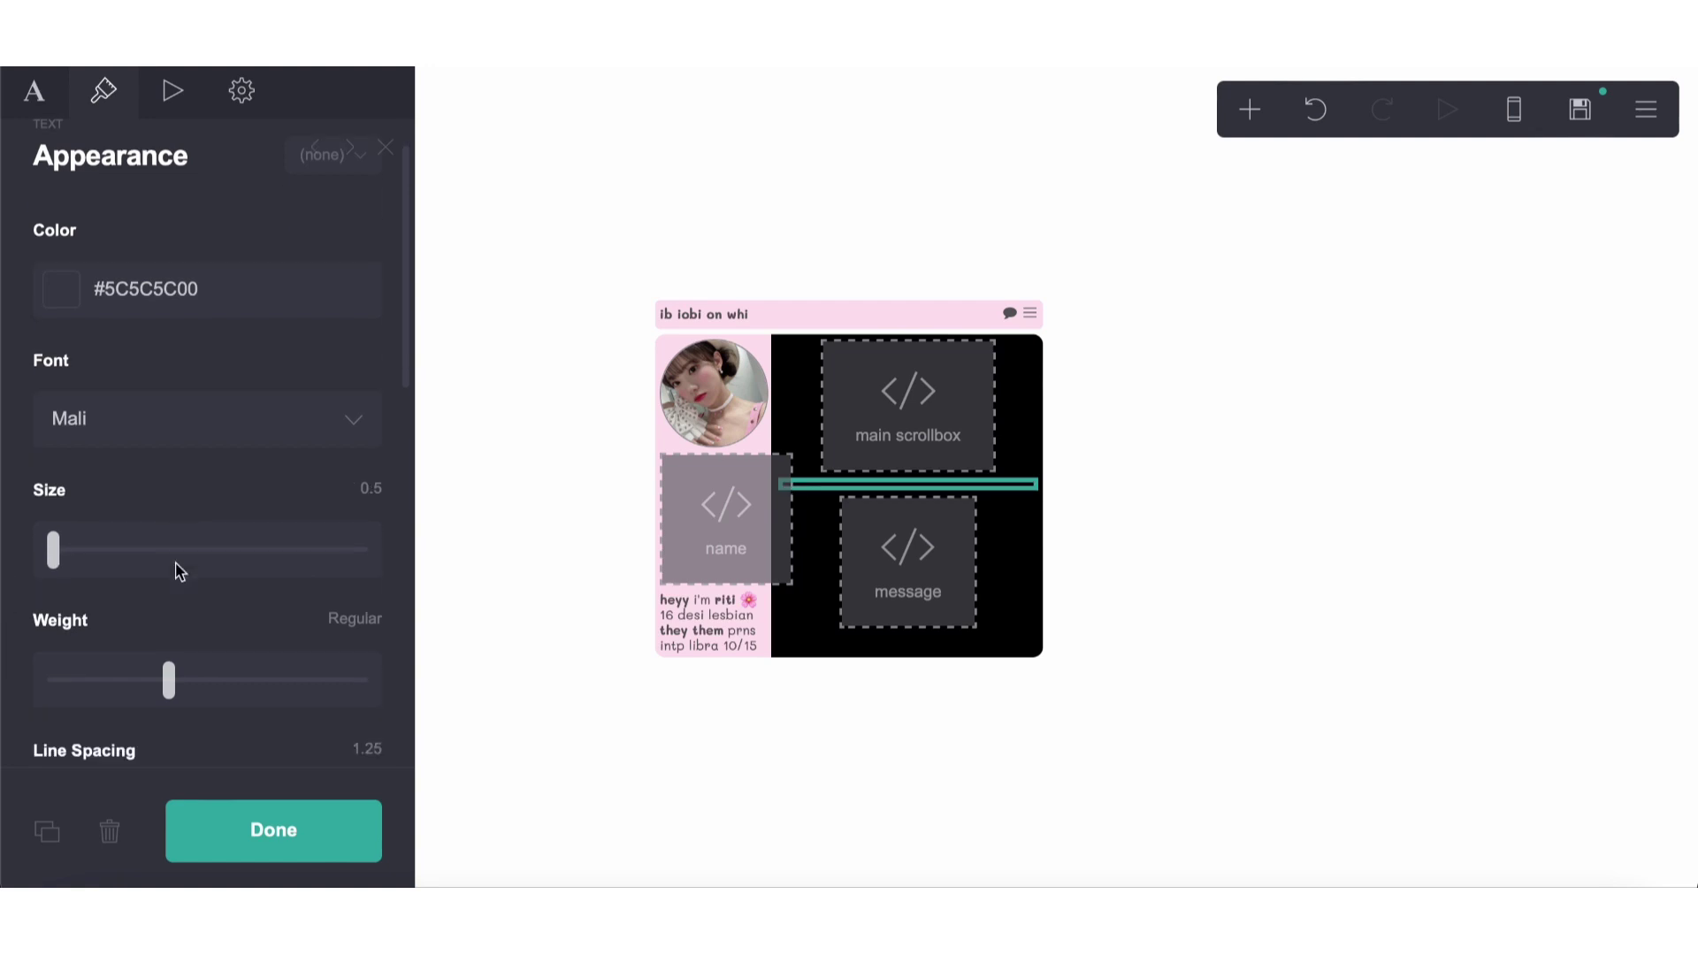
{"action": "left_click_drag", "start_coordinate": [149, 628], "coordinate": [7, 598]}
{"action": "scroll", "coordinate": [250, 655], "scroll_direction": "down", "scroll_amount": 3}
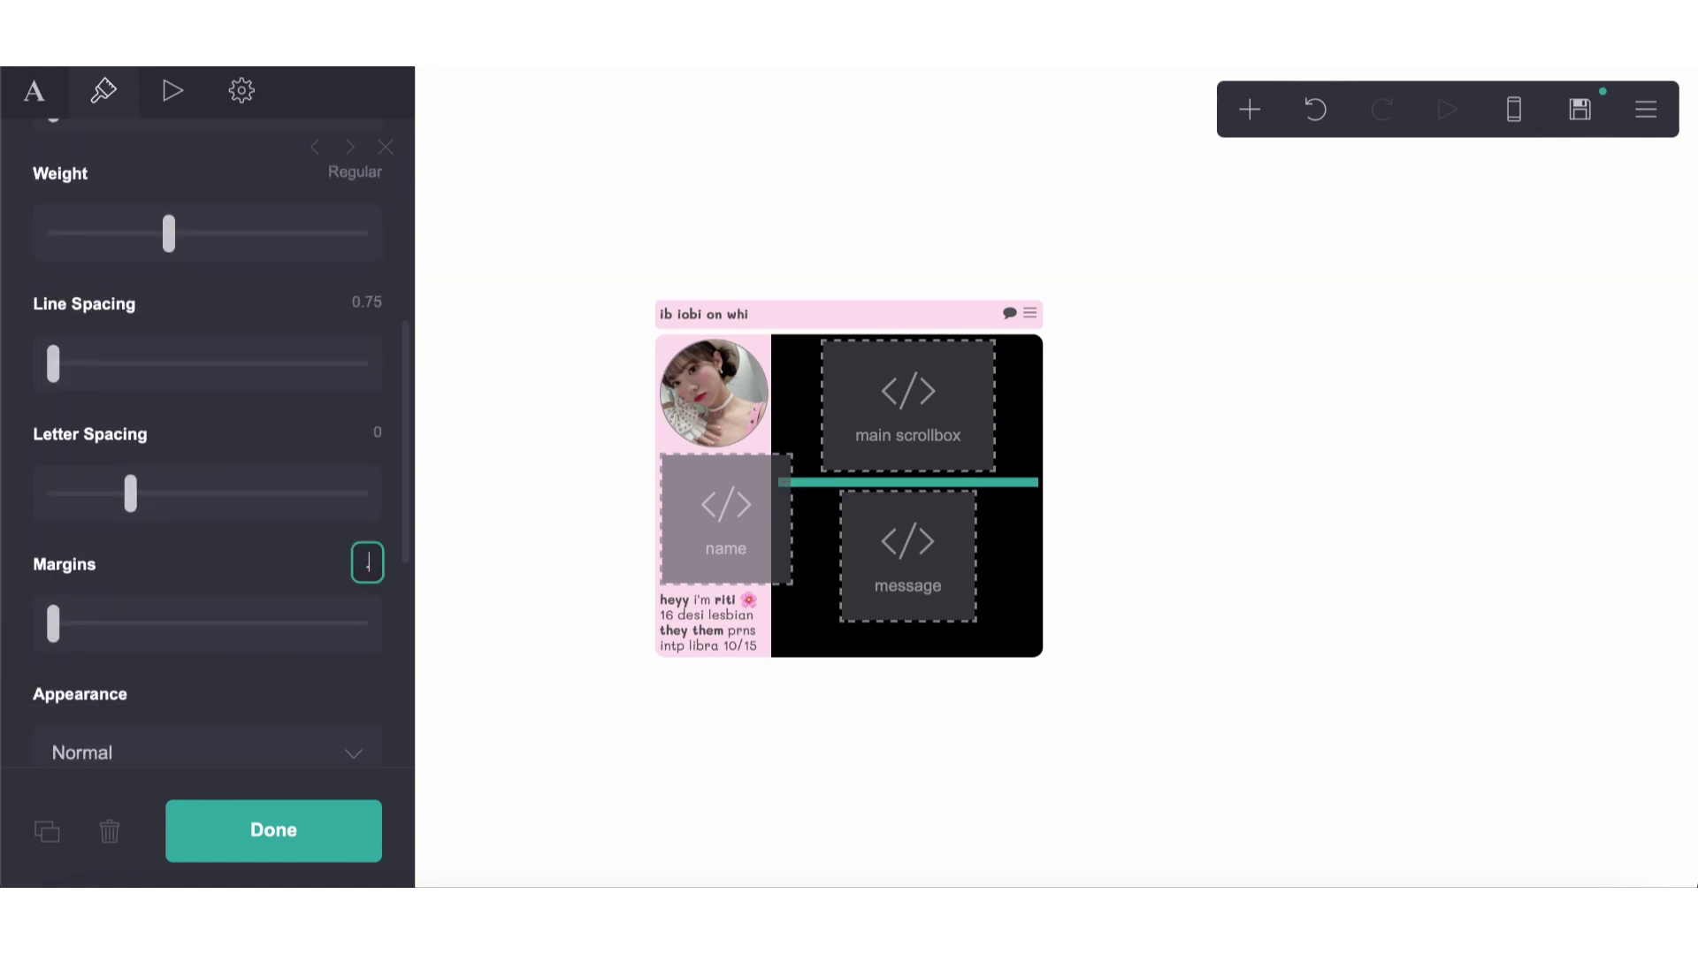
{"action": "type", "text": "0.625"}
{"action": "key", "text": "Return"}
{"action": "left_click", "coordinate": [902, 796]}
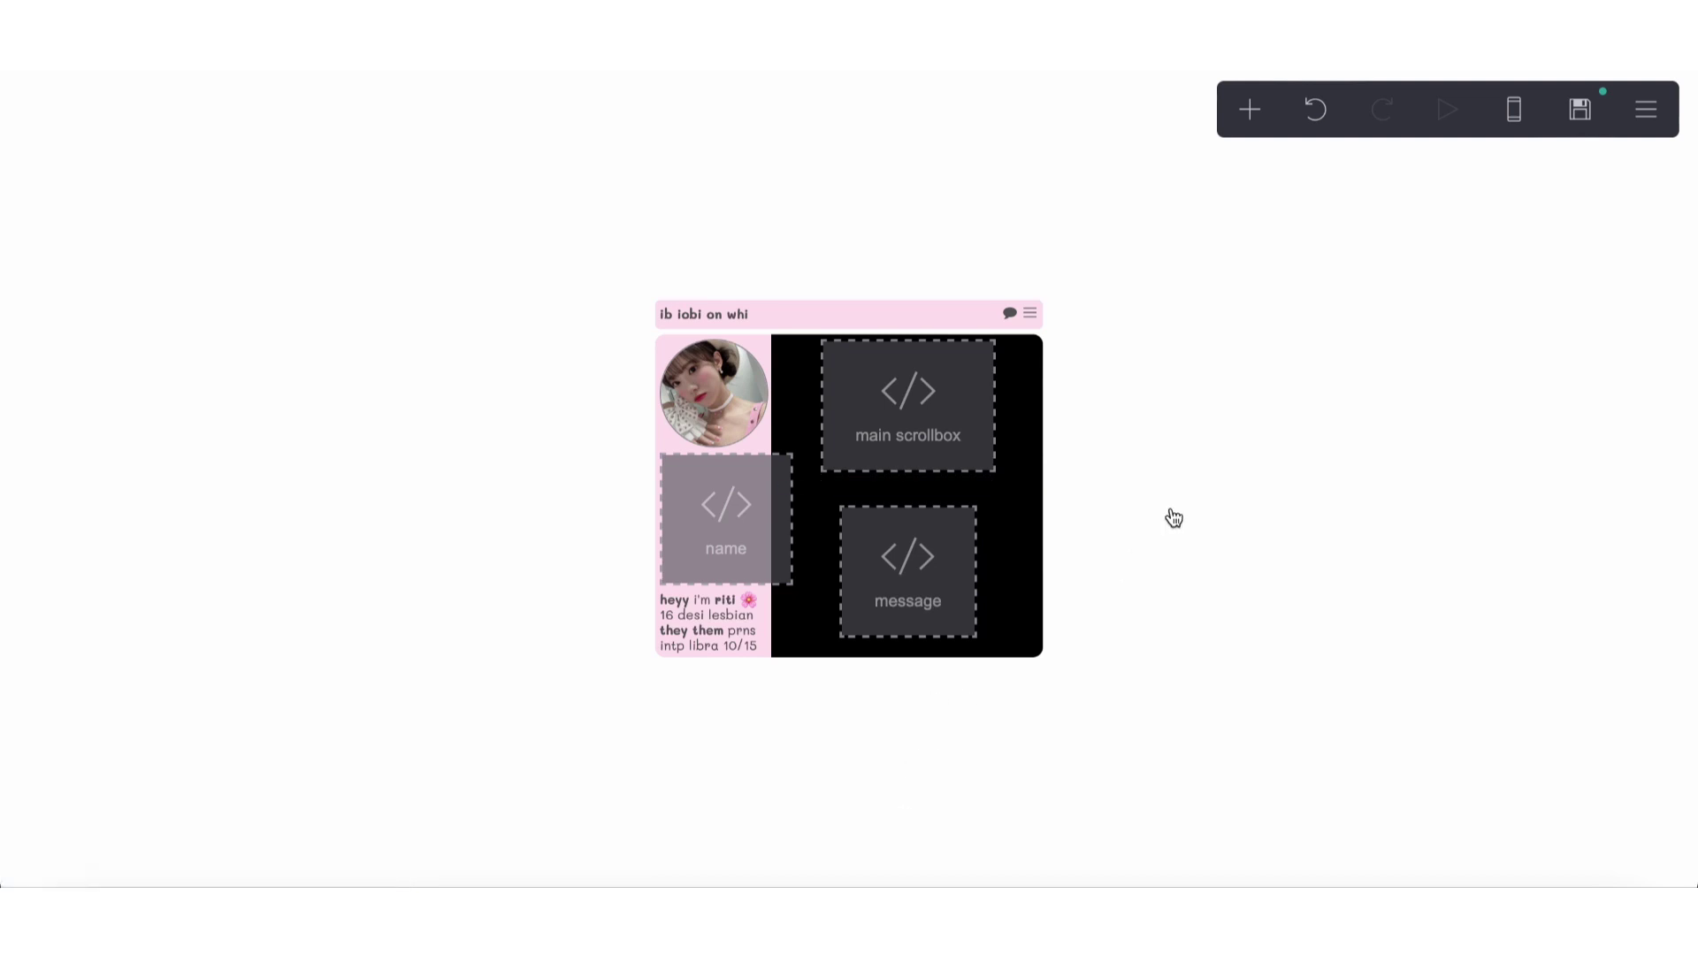
Step: Reduce the pink card page's base size from 18 to 15
{"action": "left_click", "coordinate": [1642, 127]}
{"action": "left_click", "coordinate": [1535, 395]}
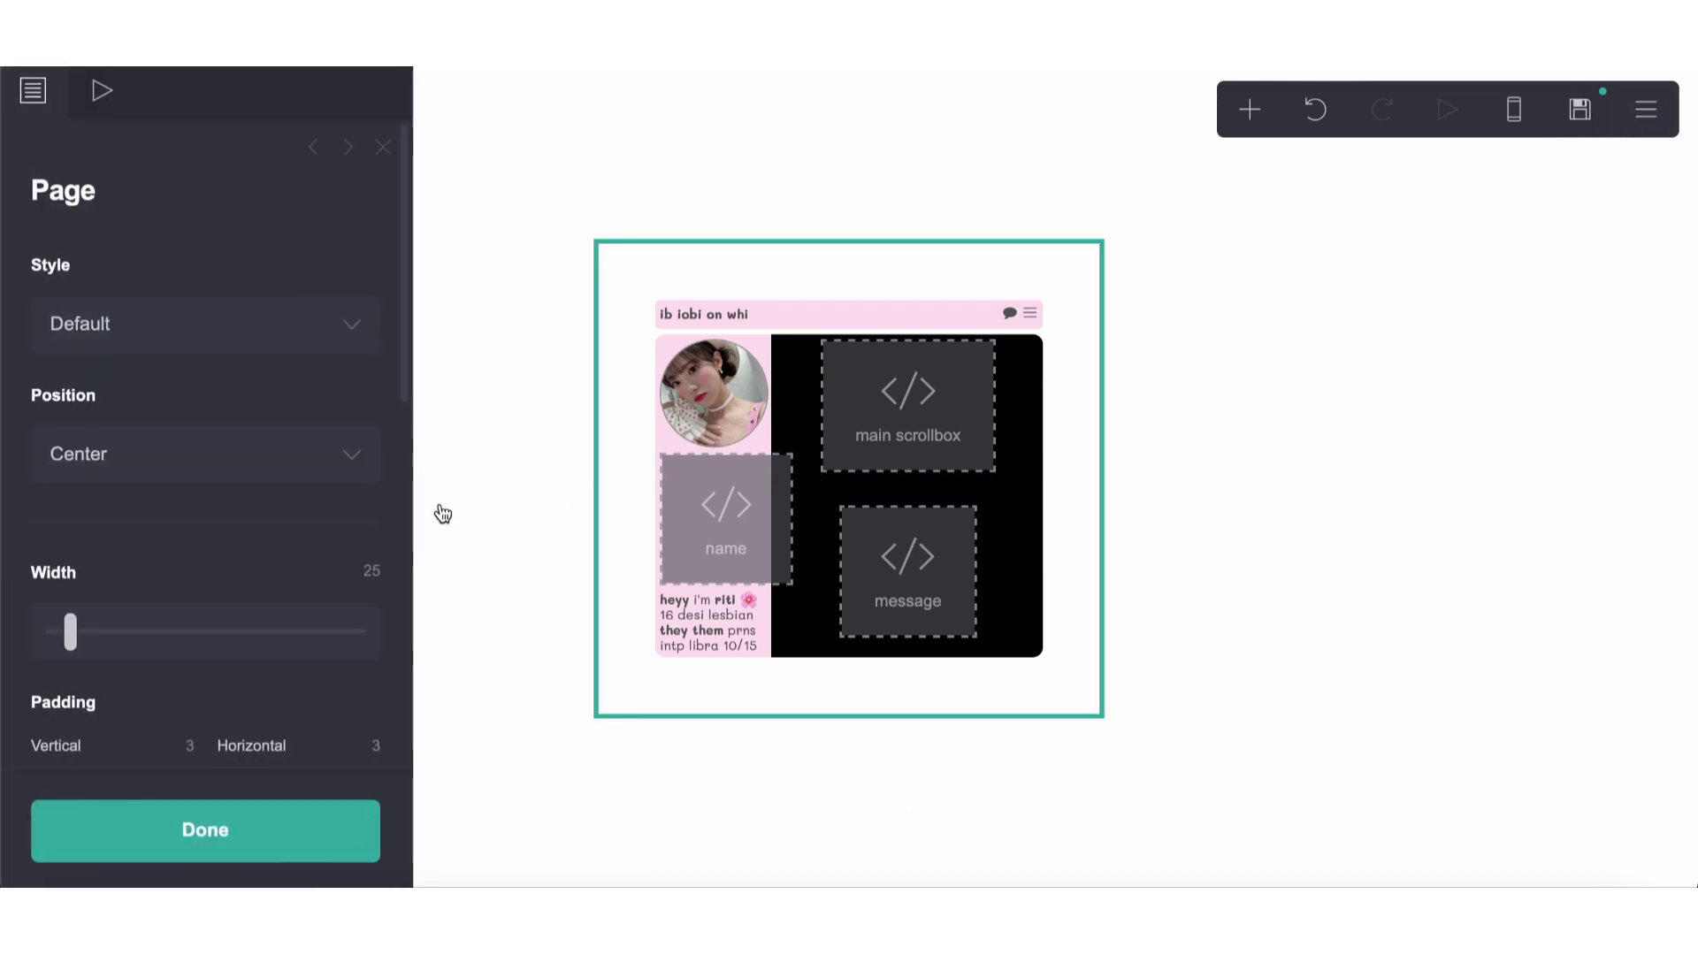
{"action": "scroll", "coordinate": [247, 532], "scroll_direction": "down", "scroll_amount": 6}
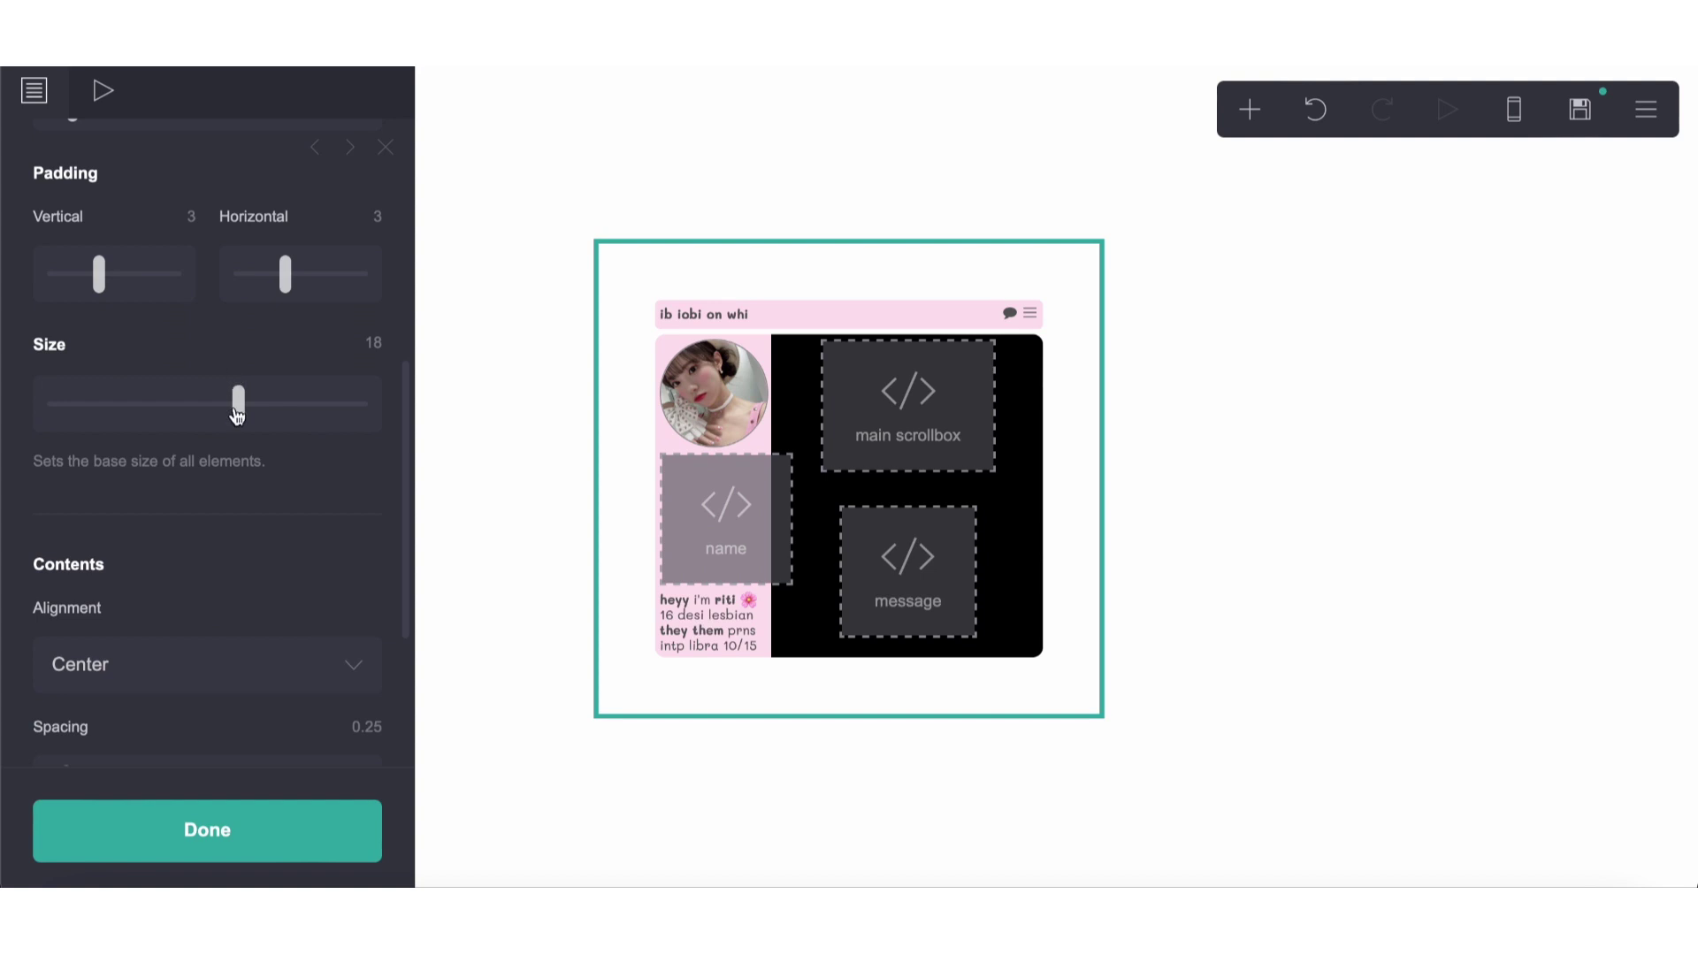
{"action": "left_click_drag", "start_coordinate": [235, 404], "coordinate": [178, 418]}
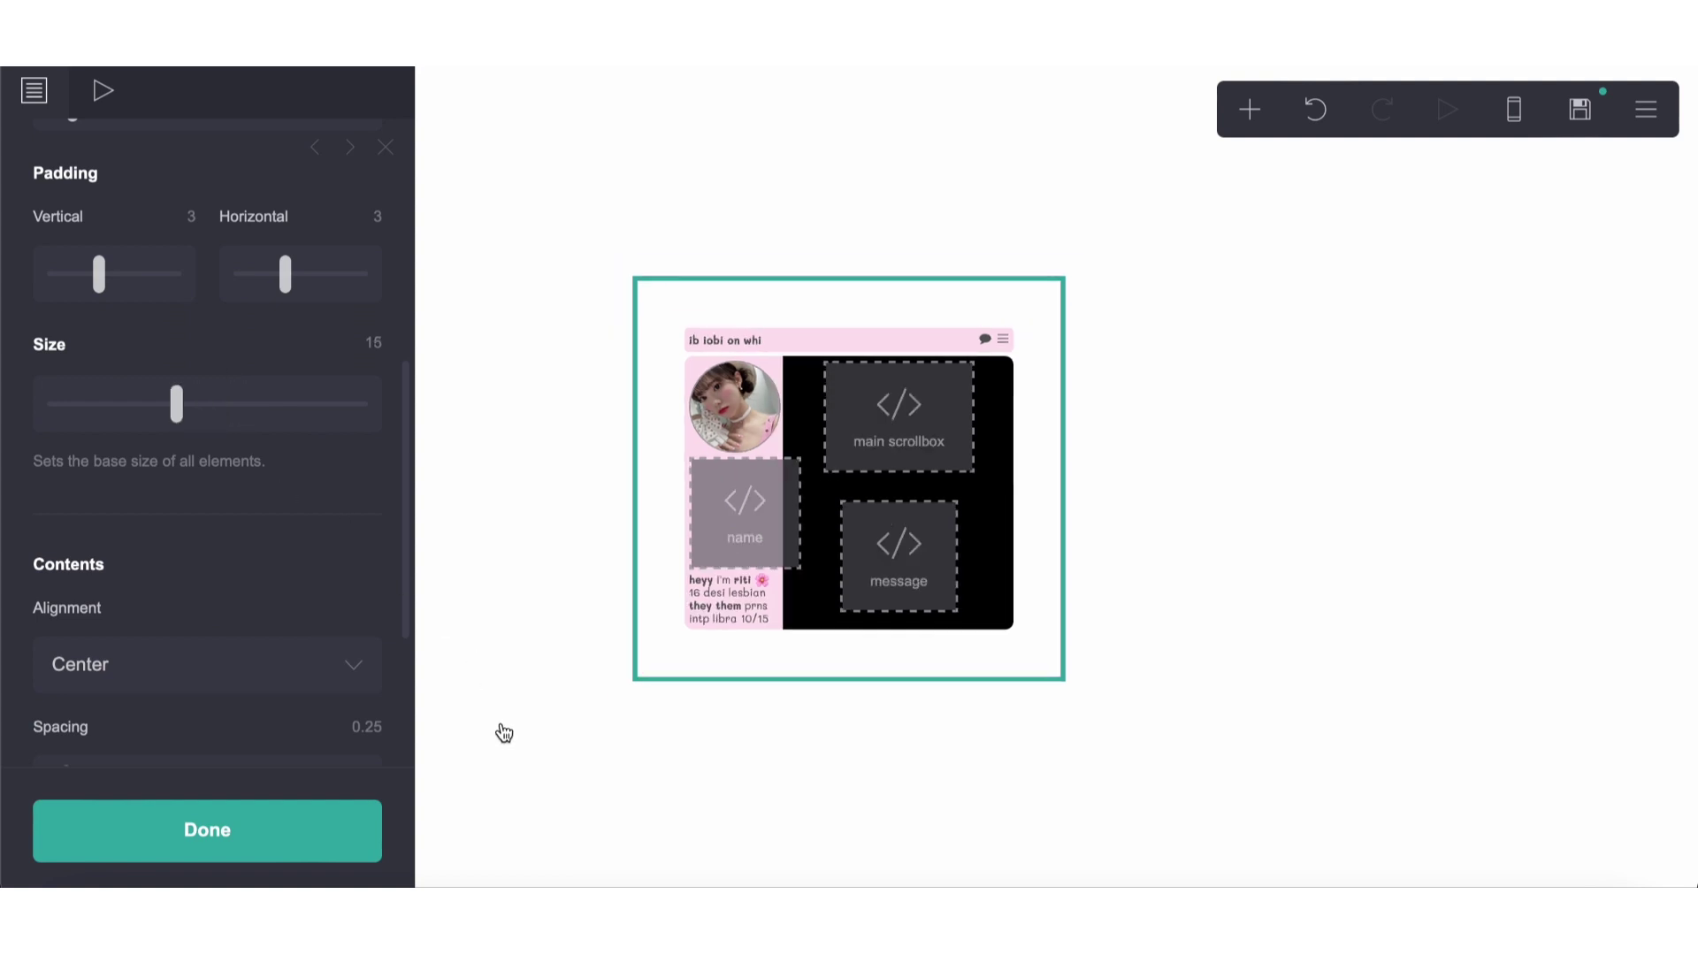
{"action": "left_click", "coordinate": [605, 458]}
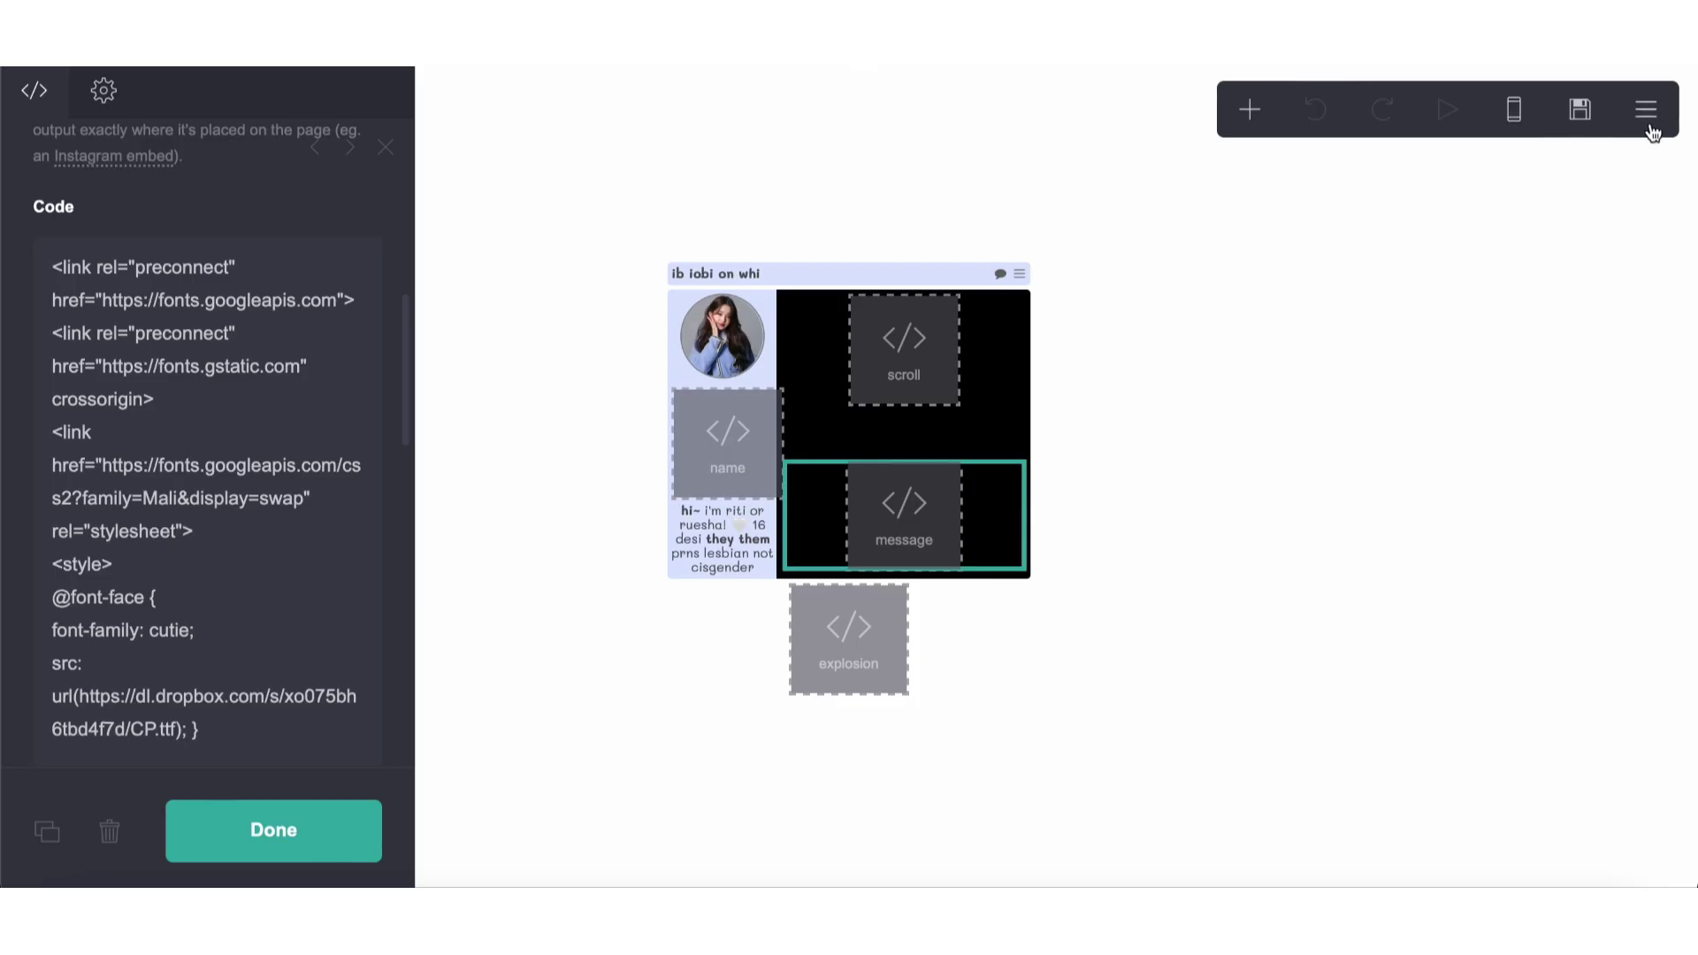
Step: Check the blue reference site's page settings for comparison
{"action": "left_click", "coordinate": [1646, 113]}
{"action": "left_click", "coordinate": [1508, 435]}
{"action": "scroll", "coordinate": [257, 603], "scroll_direction": "down", "scroll_amount": 5}
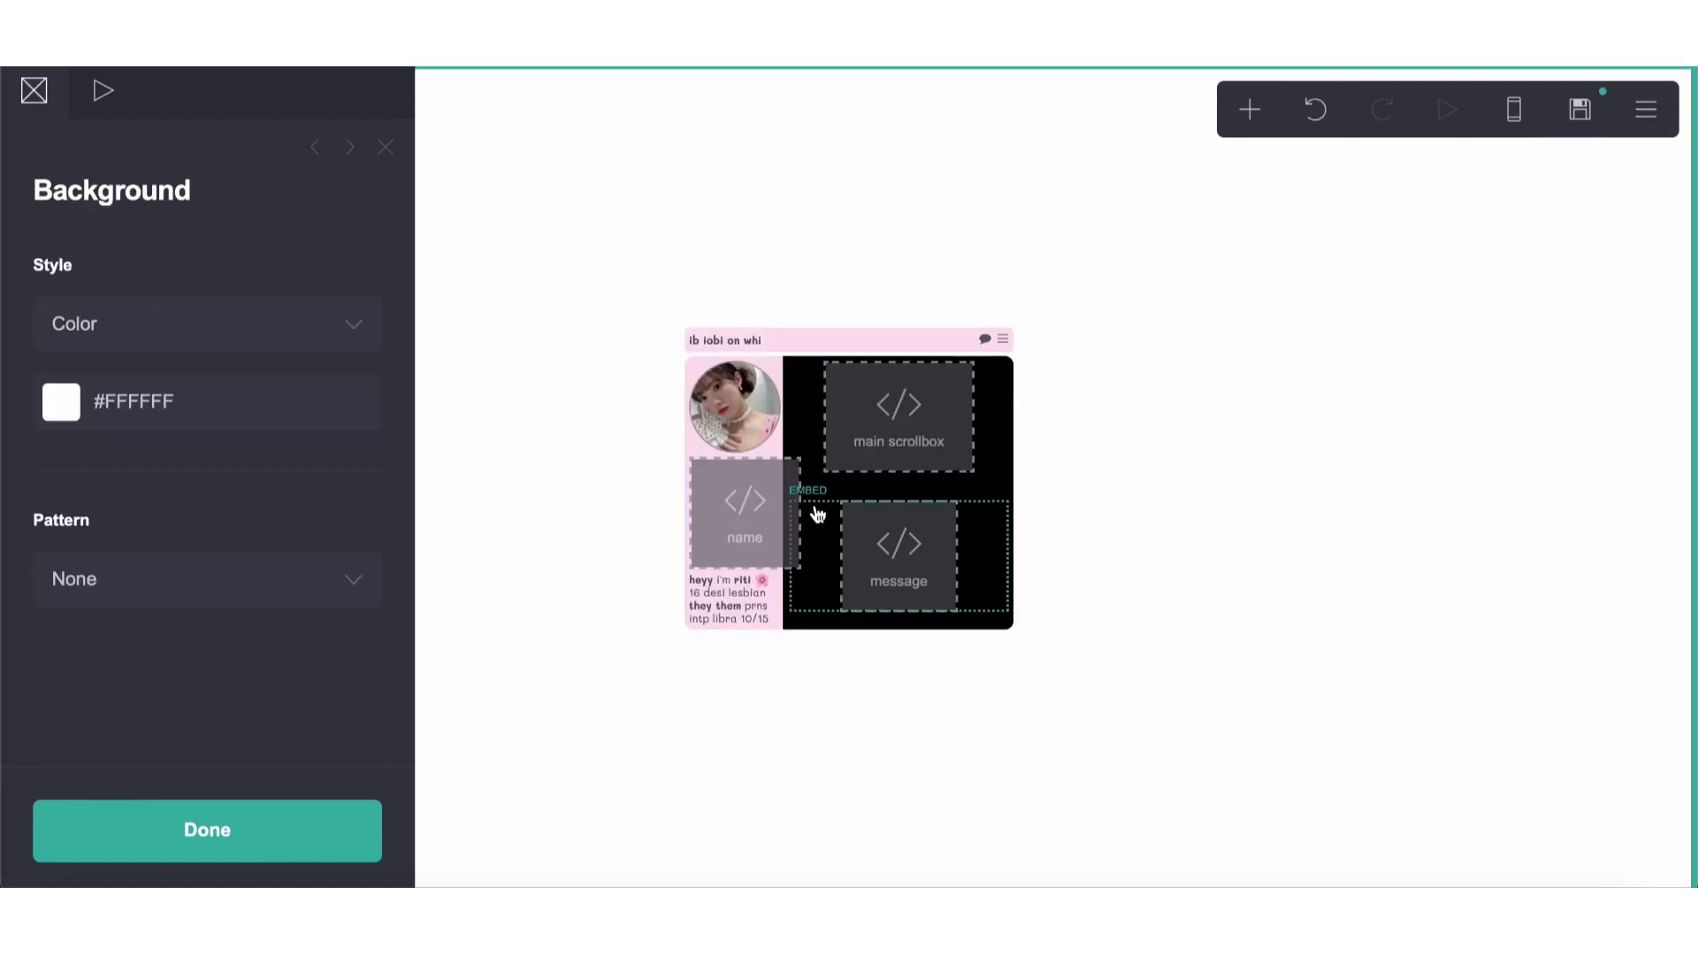
{"action": "left_click", "coordinate": [1263, 514]}
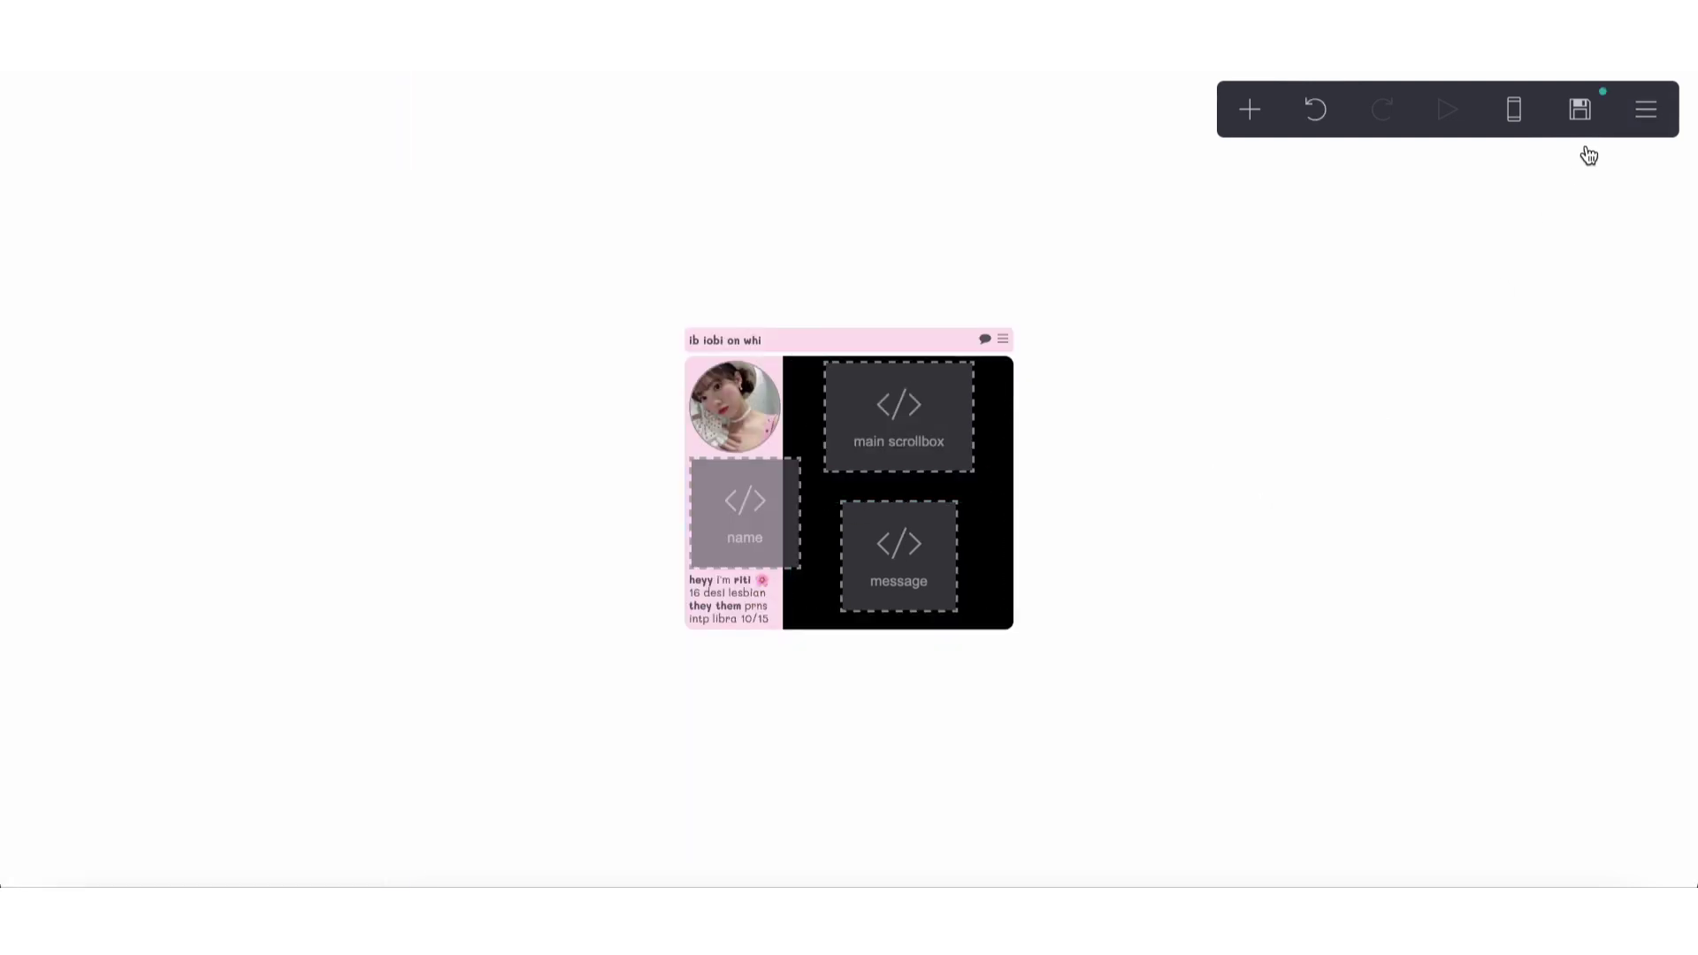
{"action": "left_click", "coordinate": [1580, 108]}
Step: Review the title and description fields and switch the site address domain to .crd.co
{"action": "left_click", "coordinate": [179, 304]}
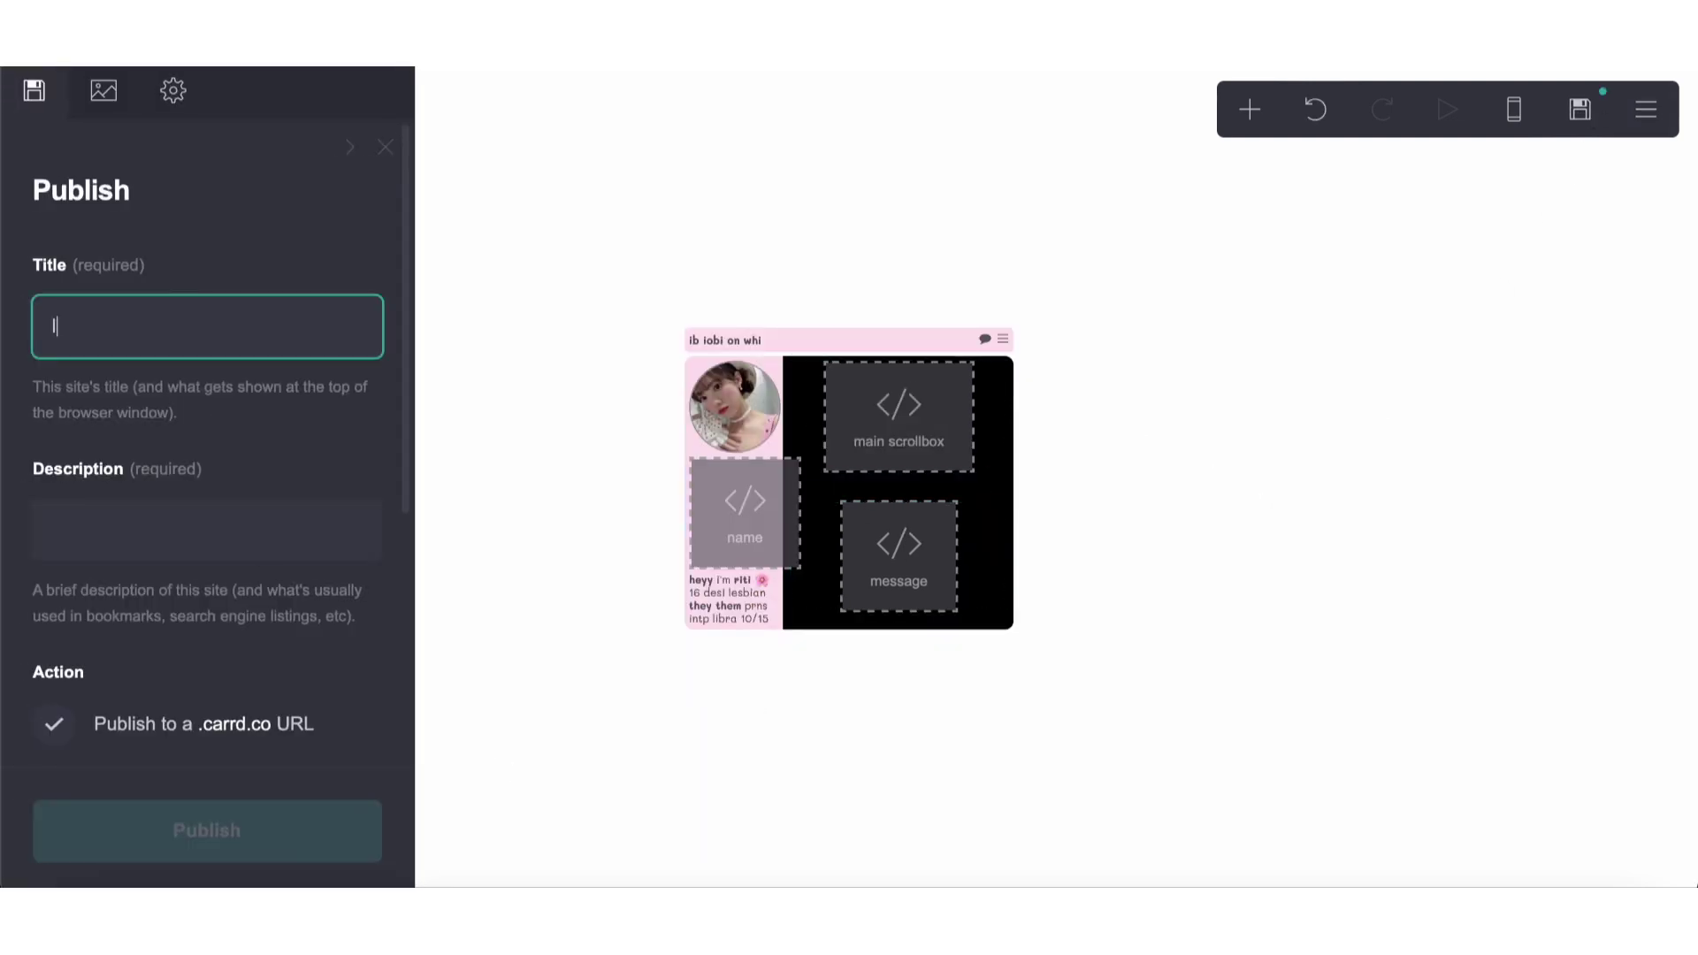
{"action": "left_click", "coordinate": [100, 530]}
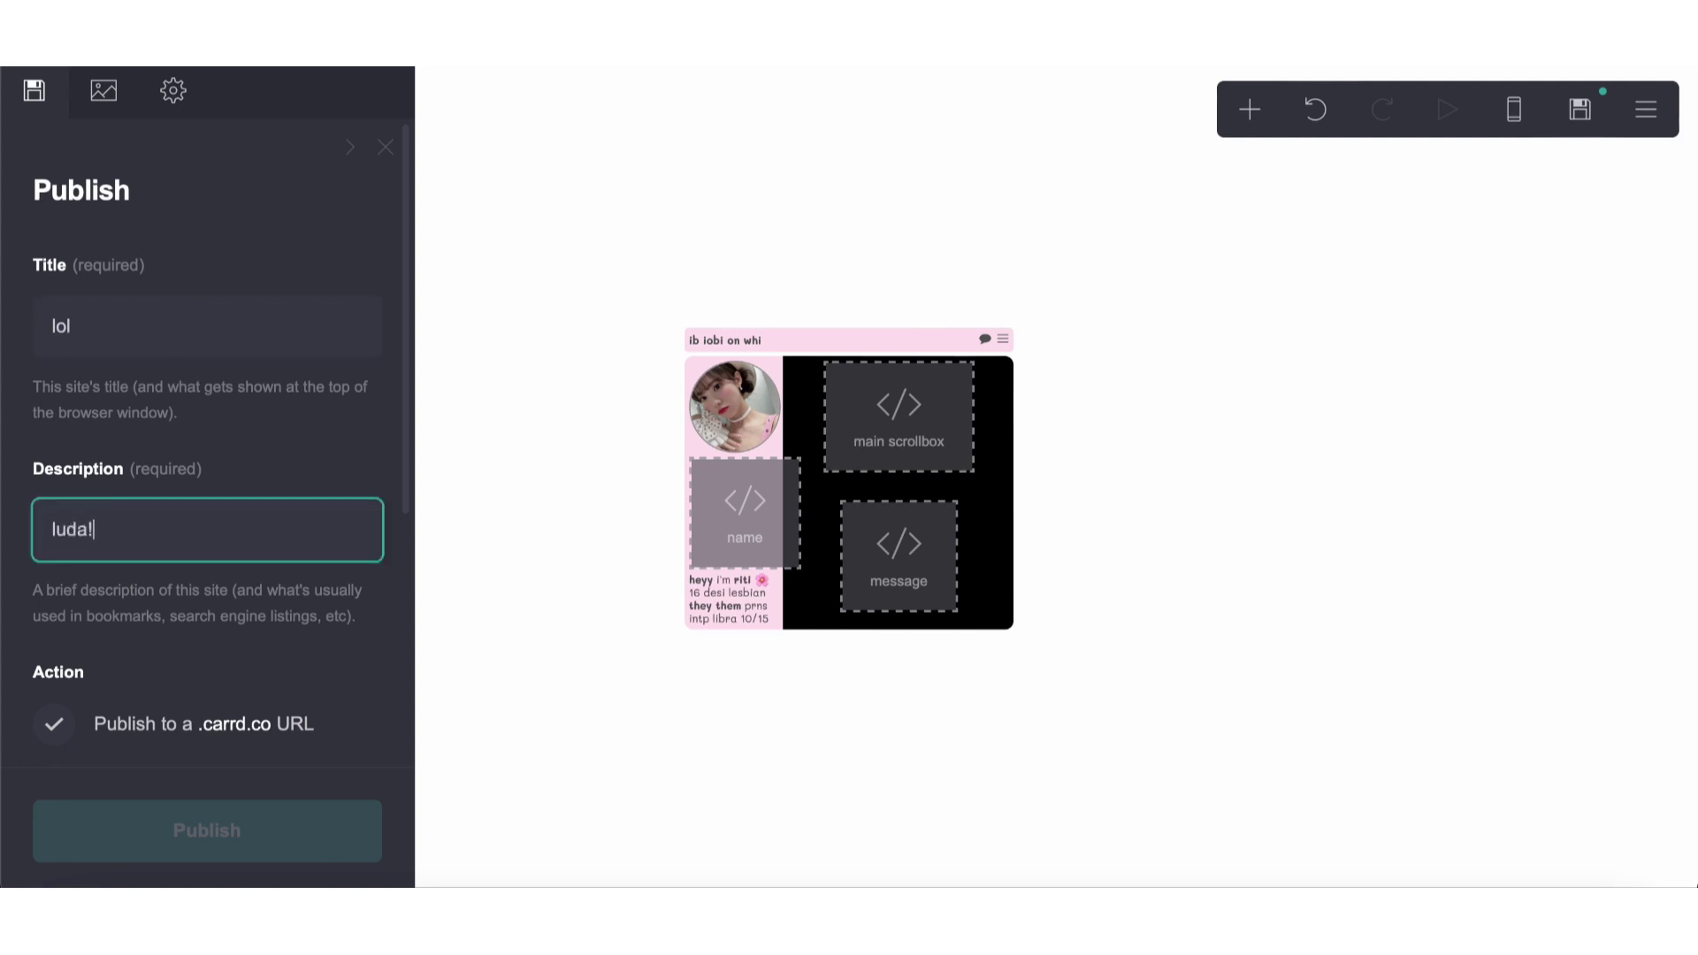
{"action": "scroll", "coordinate": [206, 442], "scroll_direction": "down", "scroll_amount": 5}
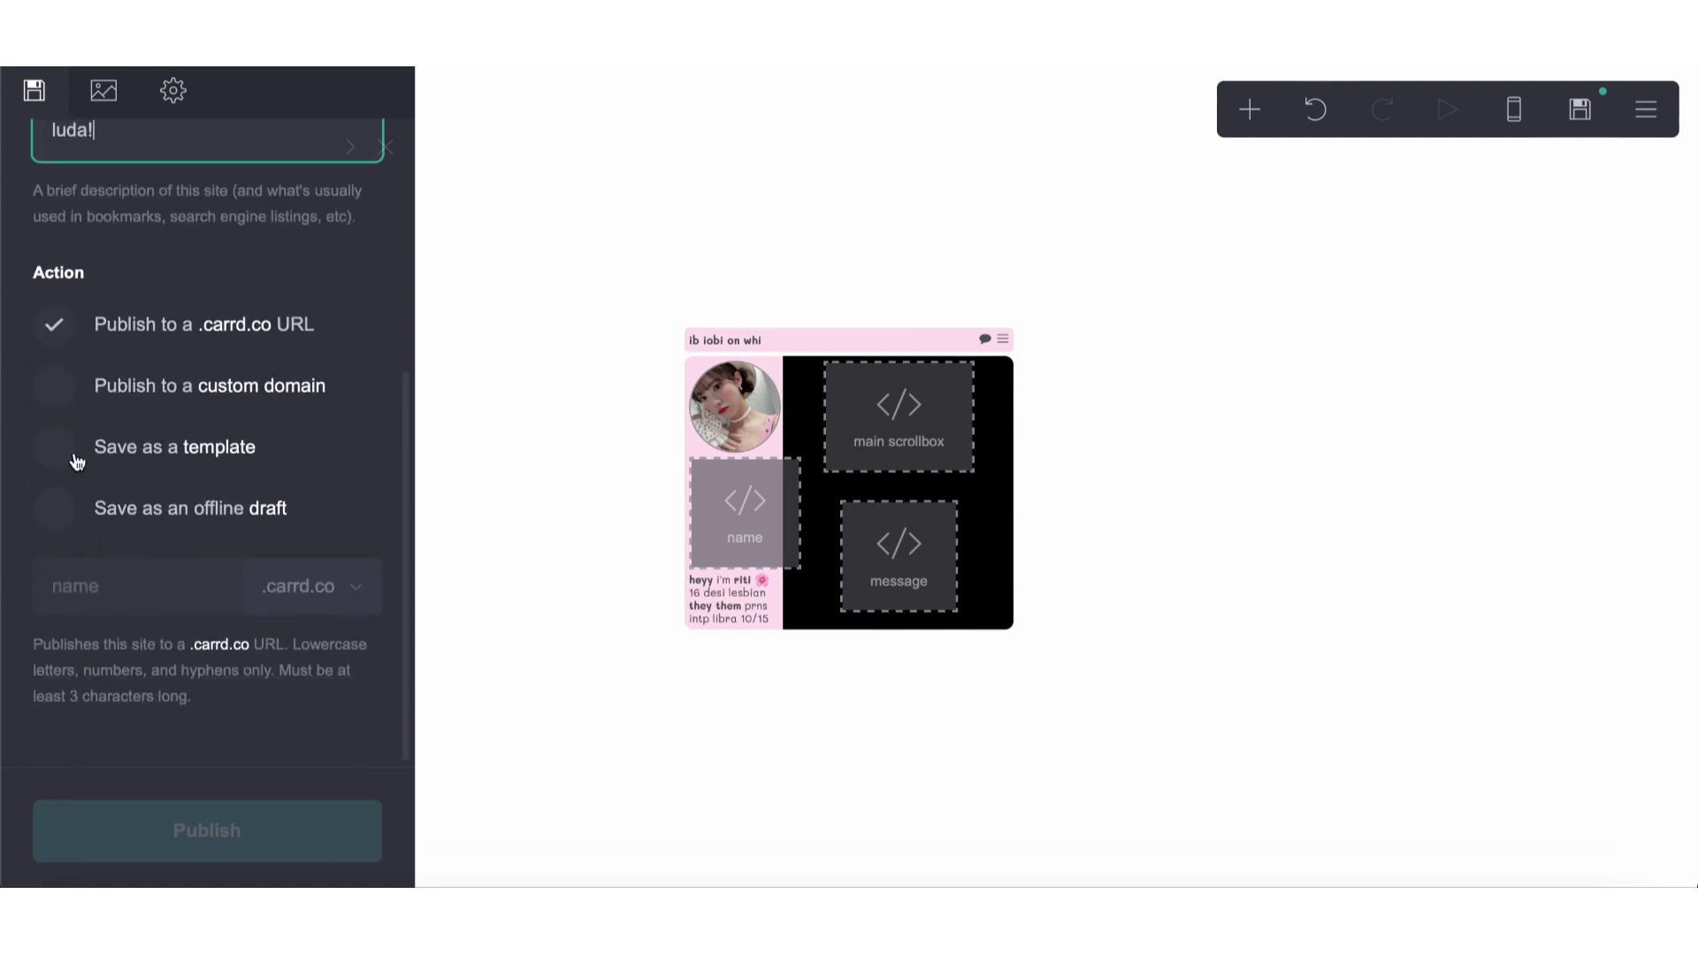
{"action": "left_click", "coordinate": [292, 591]}
{"action": "left_click", "coordinate": [284, 569]}
Step: Name the site ludas after tapioca proves unavailable, publish, and view it live
{"action": "left_click", "coordinate": [153, 564]}
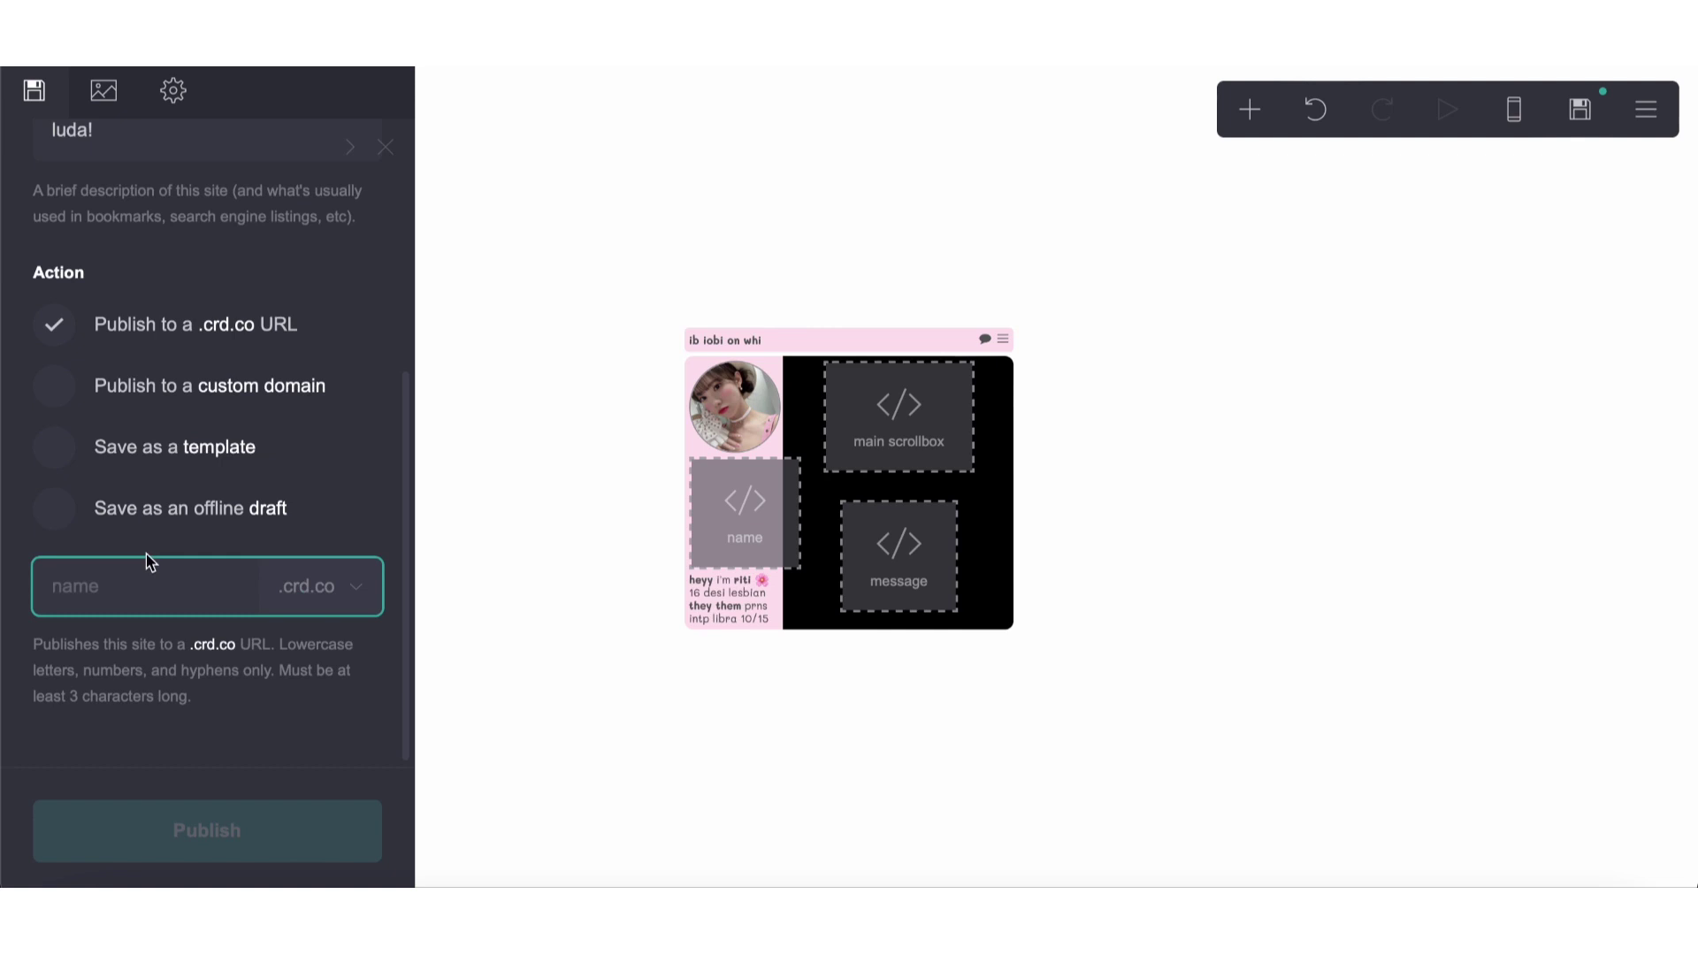
{"action": "type", "text": "tapioca"}
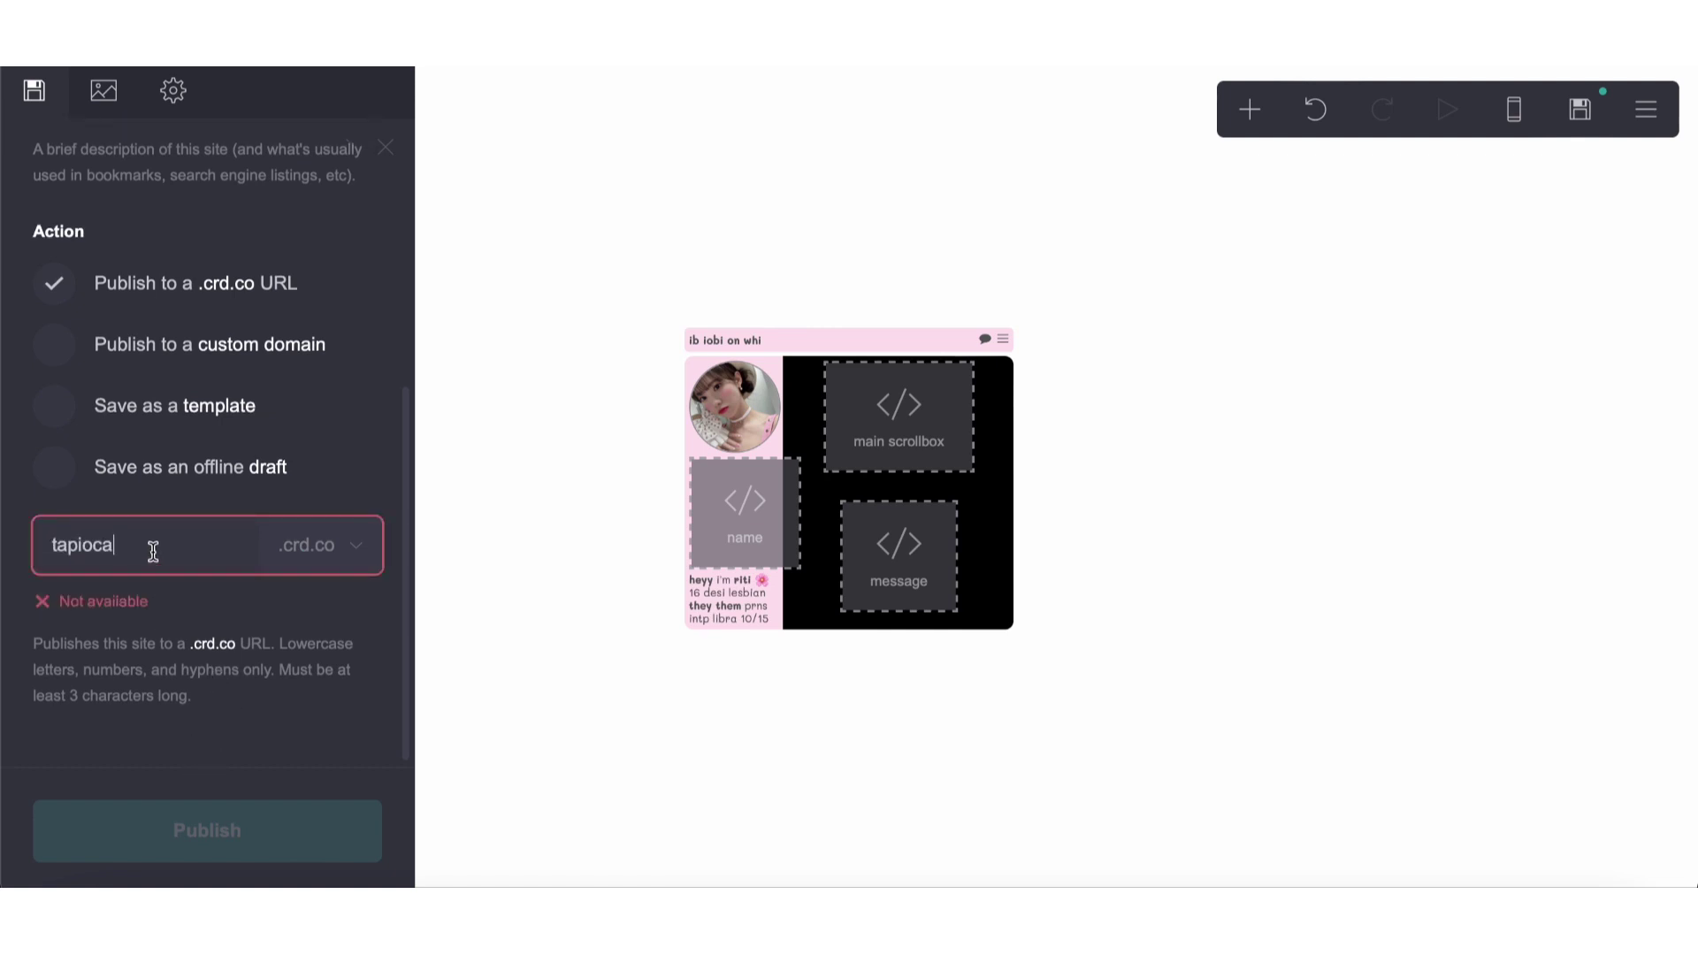
{"action": "key", "text": "BackSpace"}
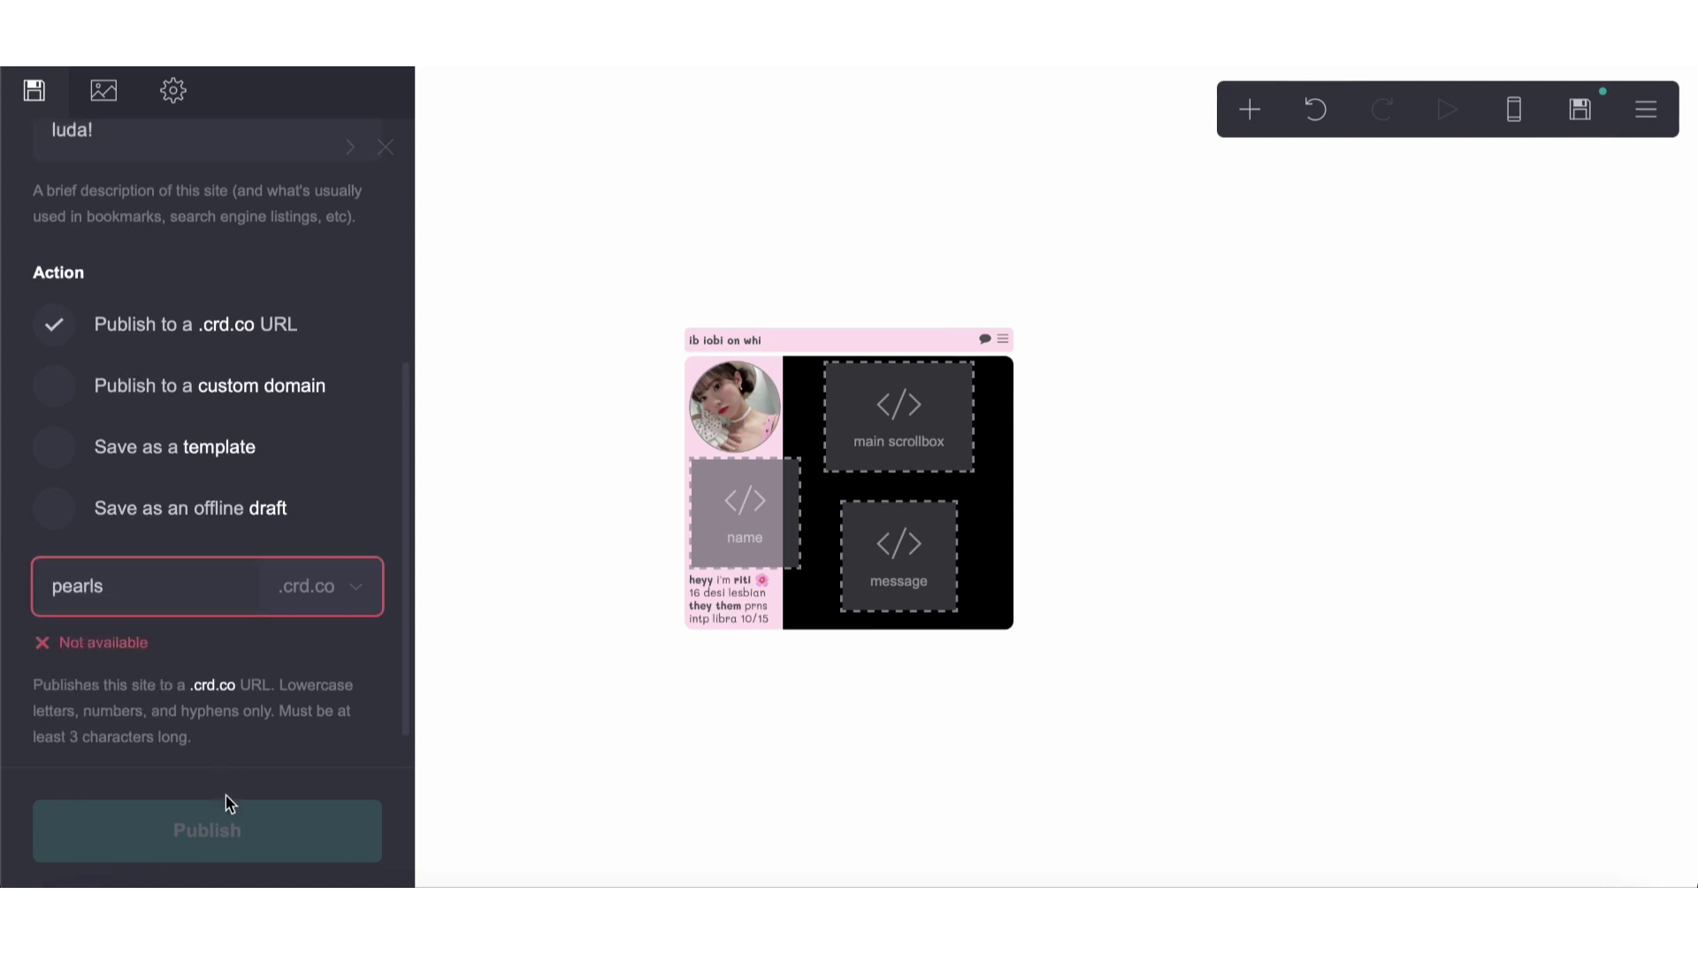
{"action": "left_click_drag", "start_coordinate": [105, 587], "coordinate": [3, 562]}
{"action": "type", "text": "lu"}
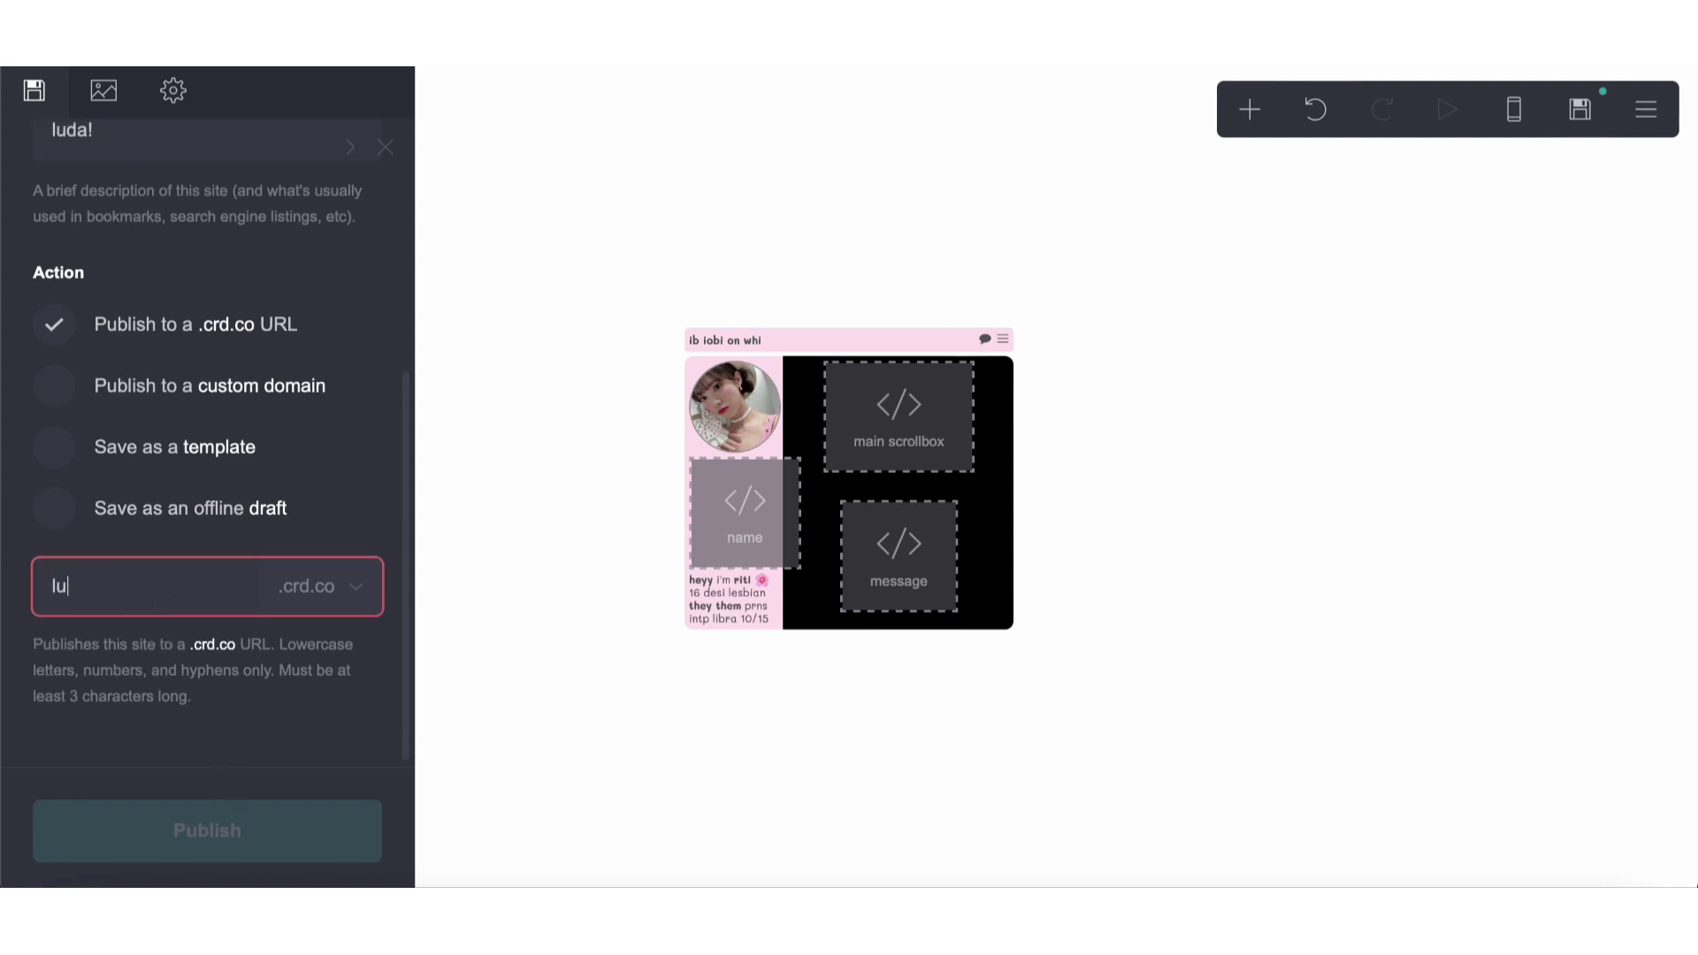
{"action": "type", "text": "dab"}
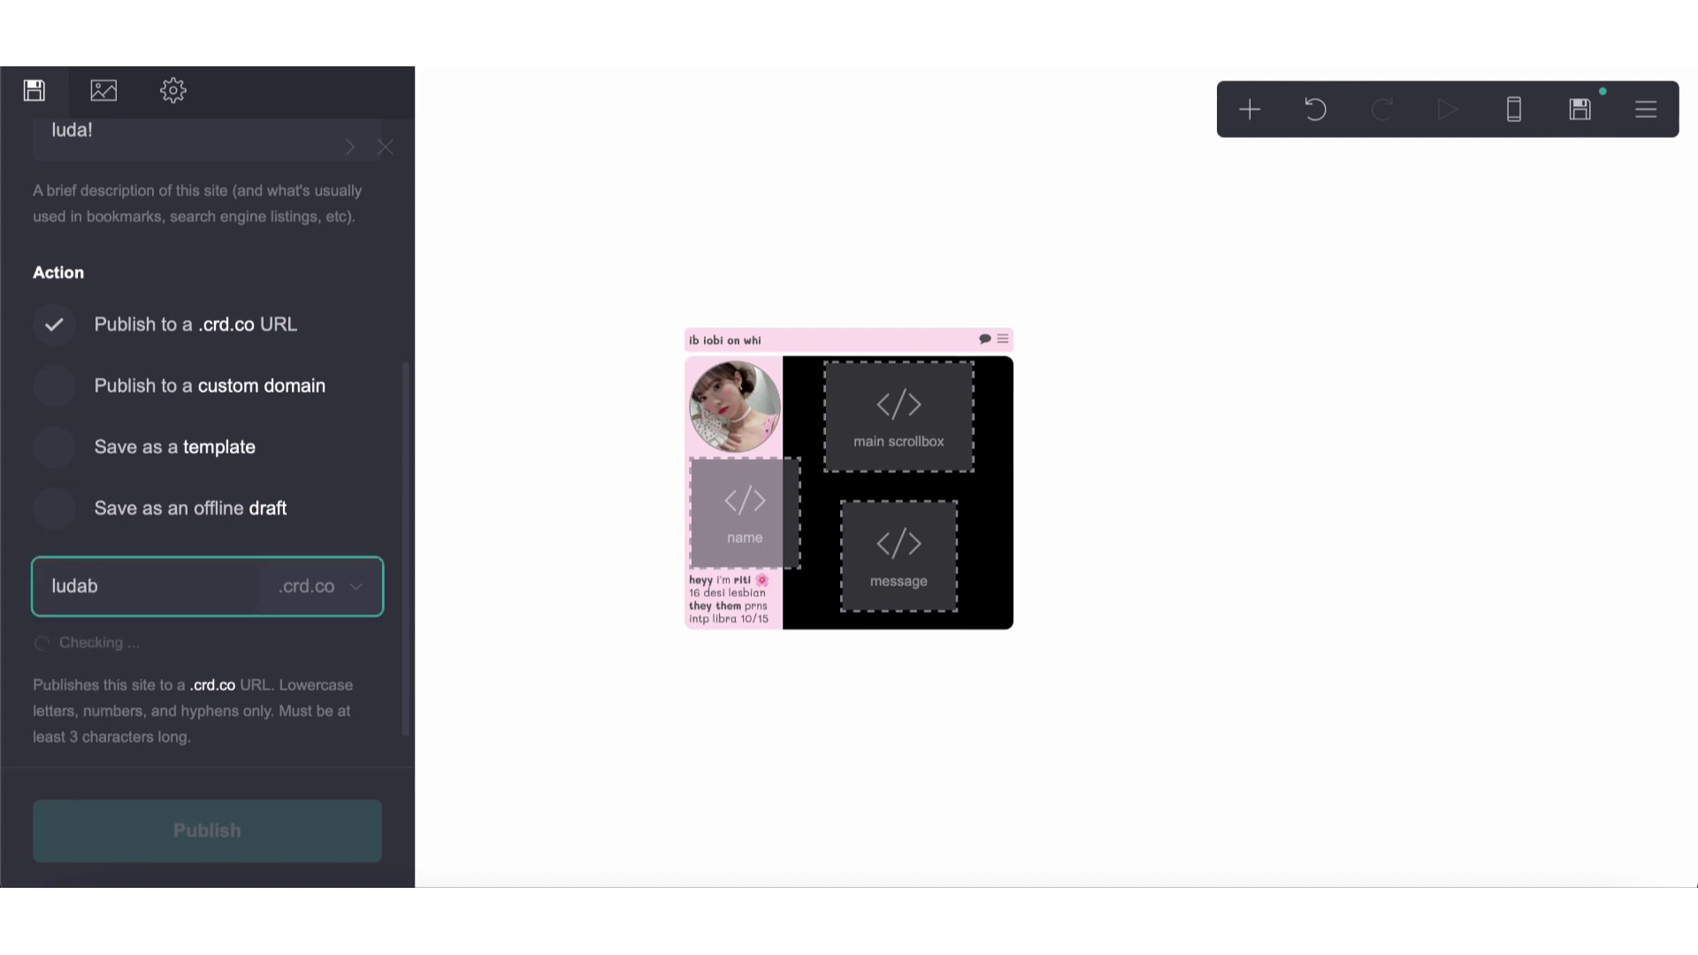
{"action": "key", "text": "BackSpace"}
{"action": "type", "text": "s"}
{"action": "left_click", "coordinate": [150, 825]}
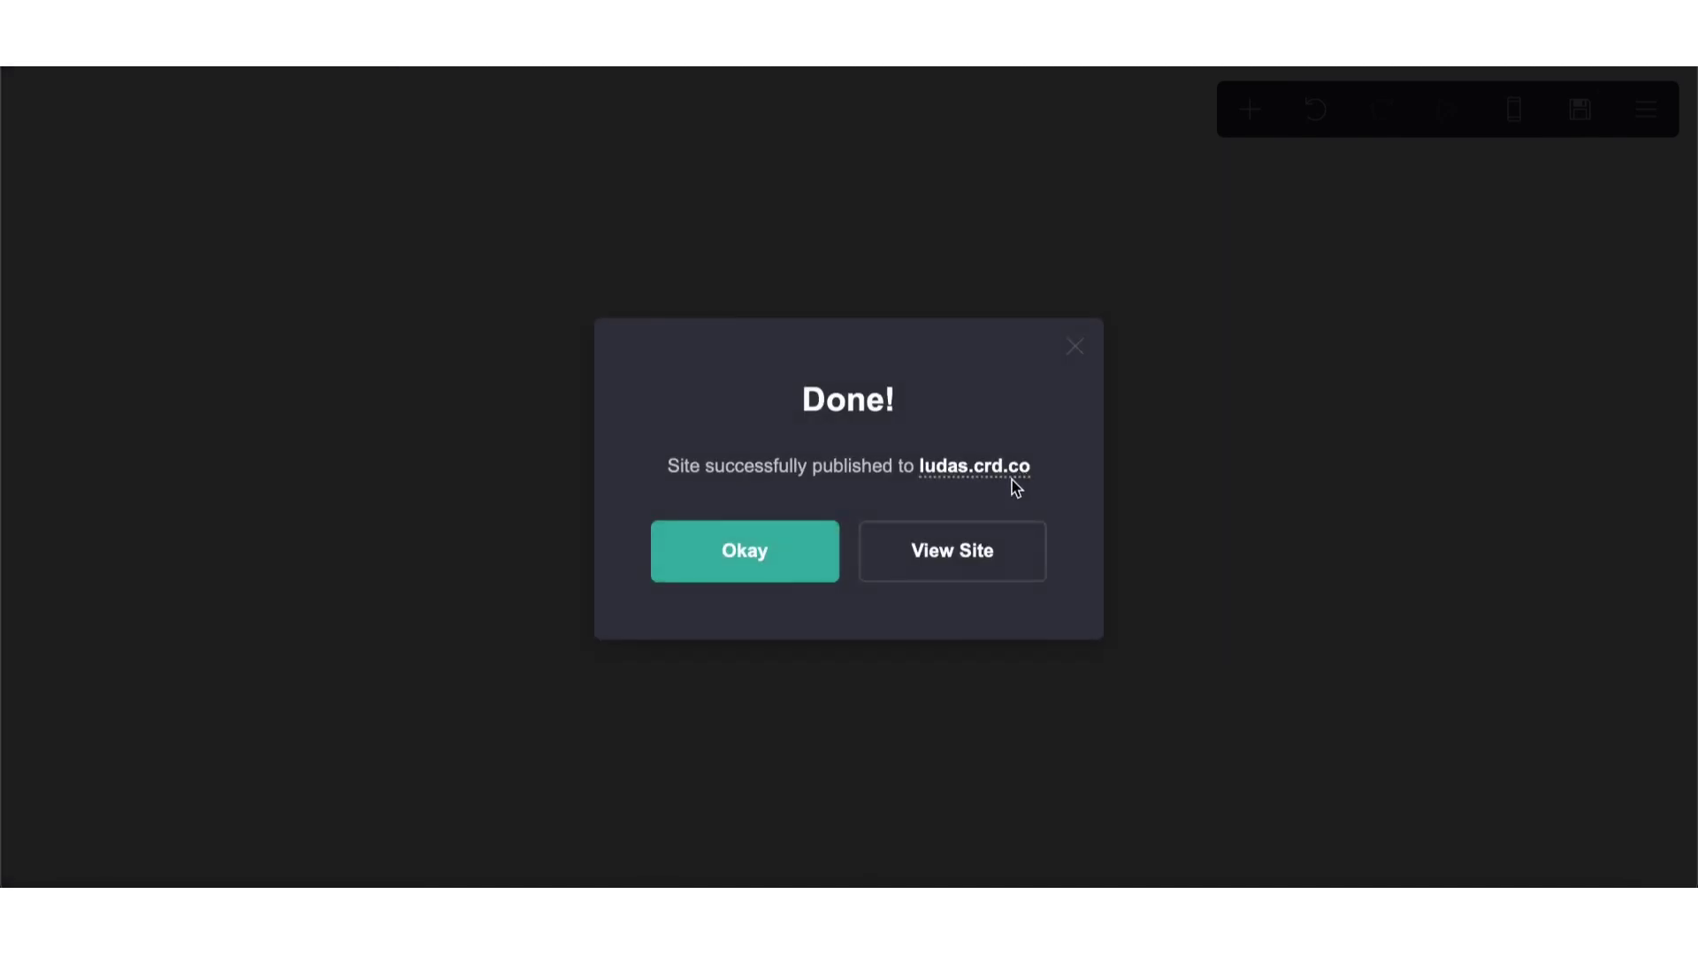
{"action": "left_click", "coordinate": [1008, 473]}
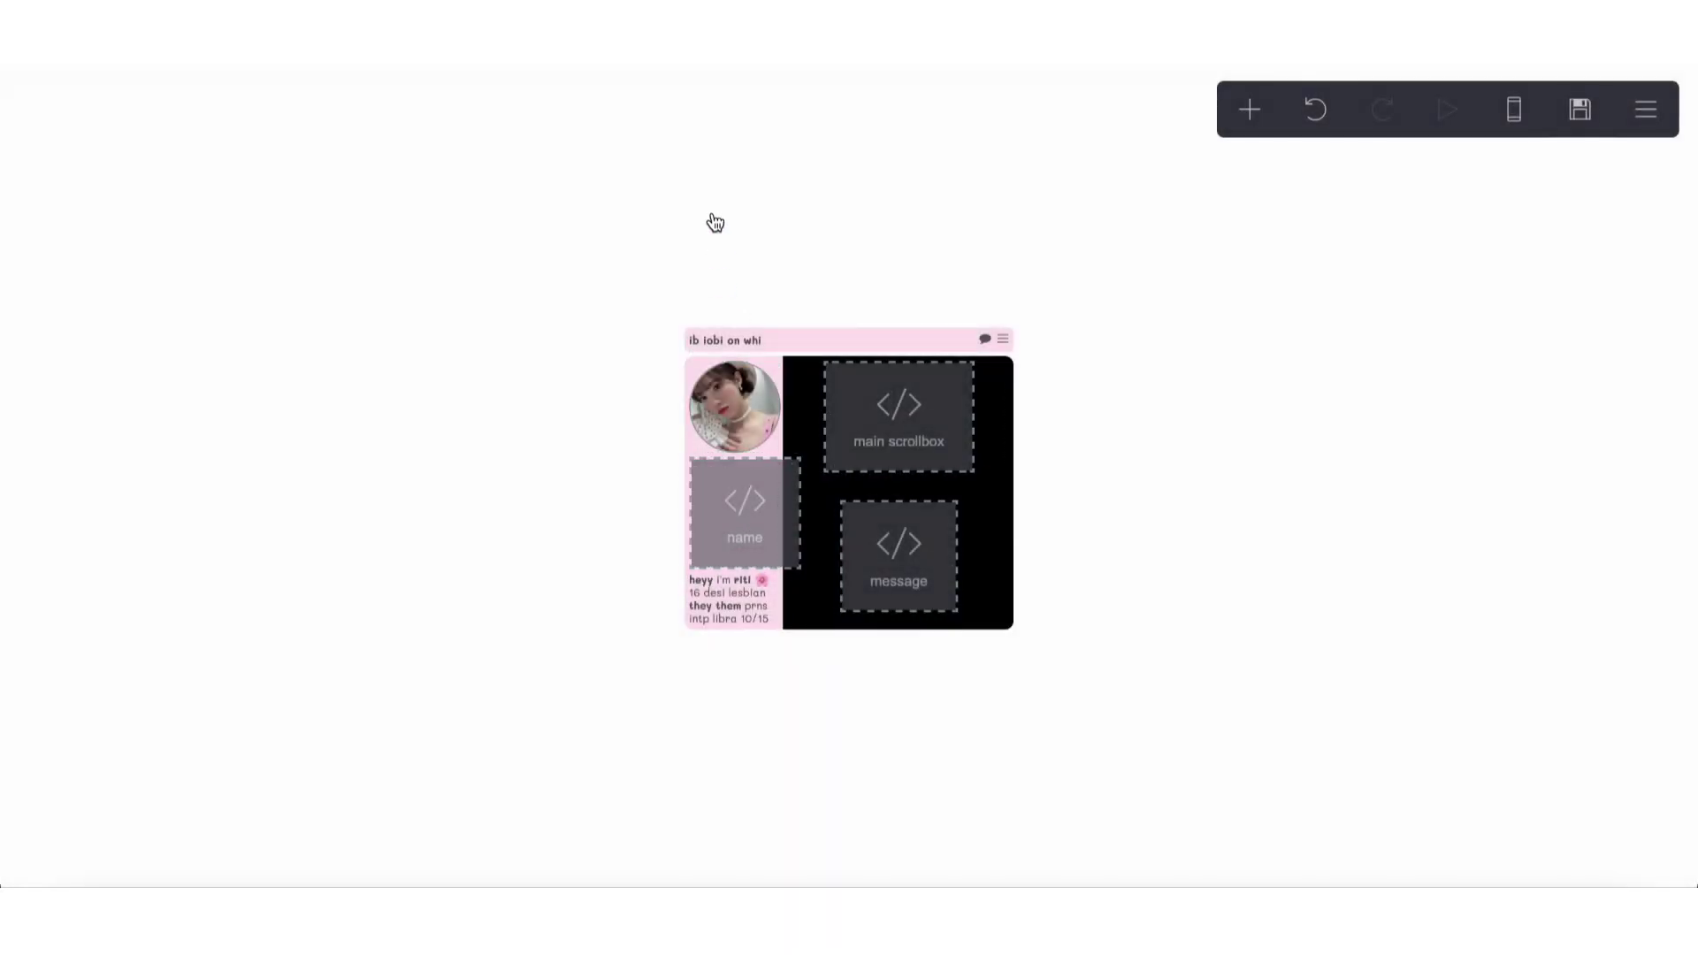
Step: Inspect the page background colour and the pink title bar's colour value
{"action": "left_click", "coordinate": [713, 223]}
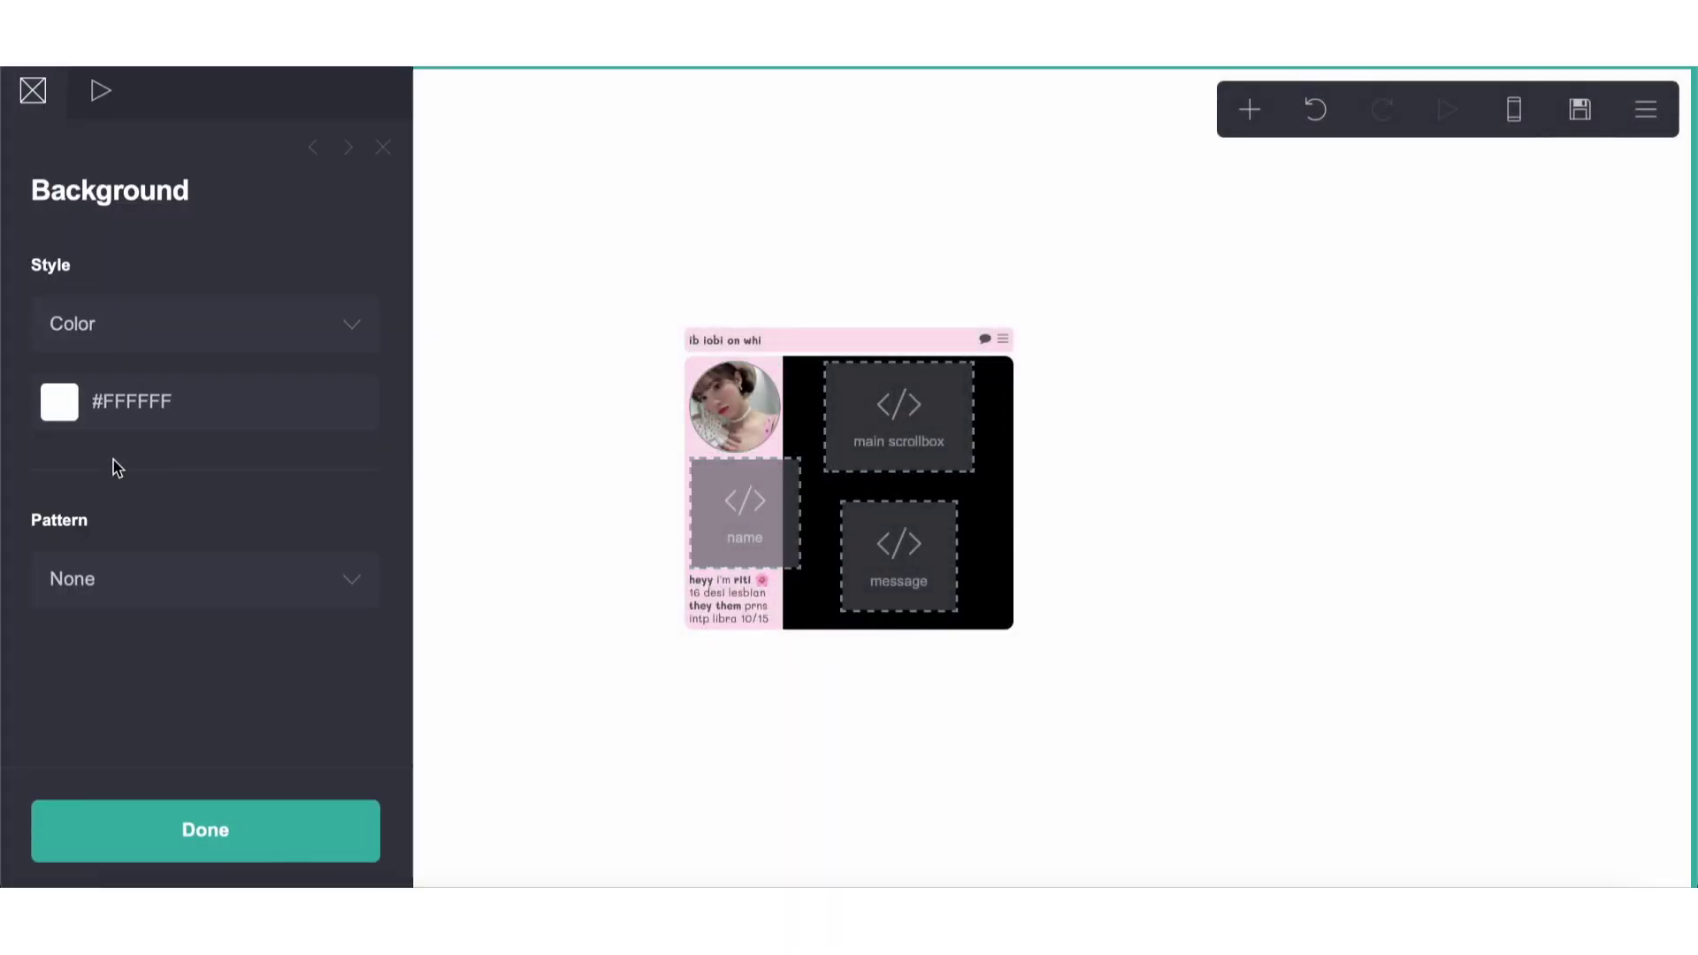
{"action": "left_click", "coordinate": [129, 403]}
{"action": "left_click", "coordinate": [698, 340]}
{"action": "scroll", "coordinate": [57, 504], "scroll_direction": "down", "scroll_amount": 5}
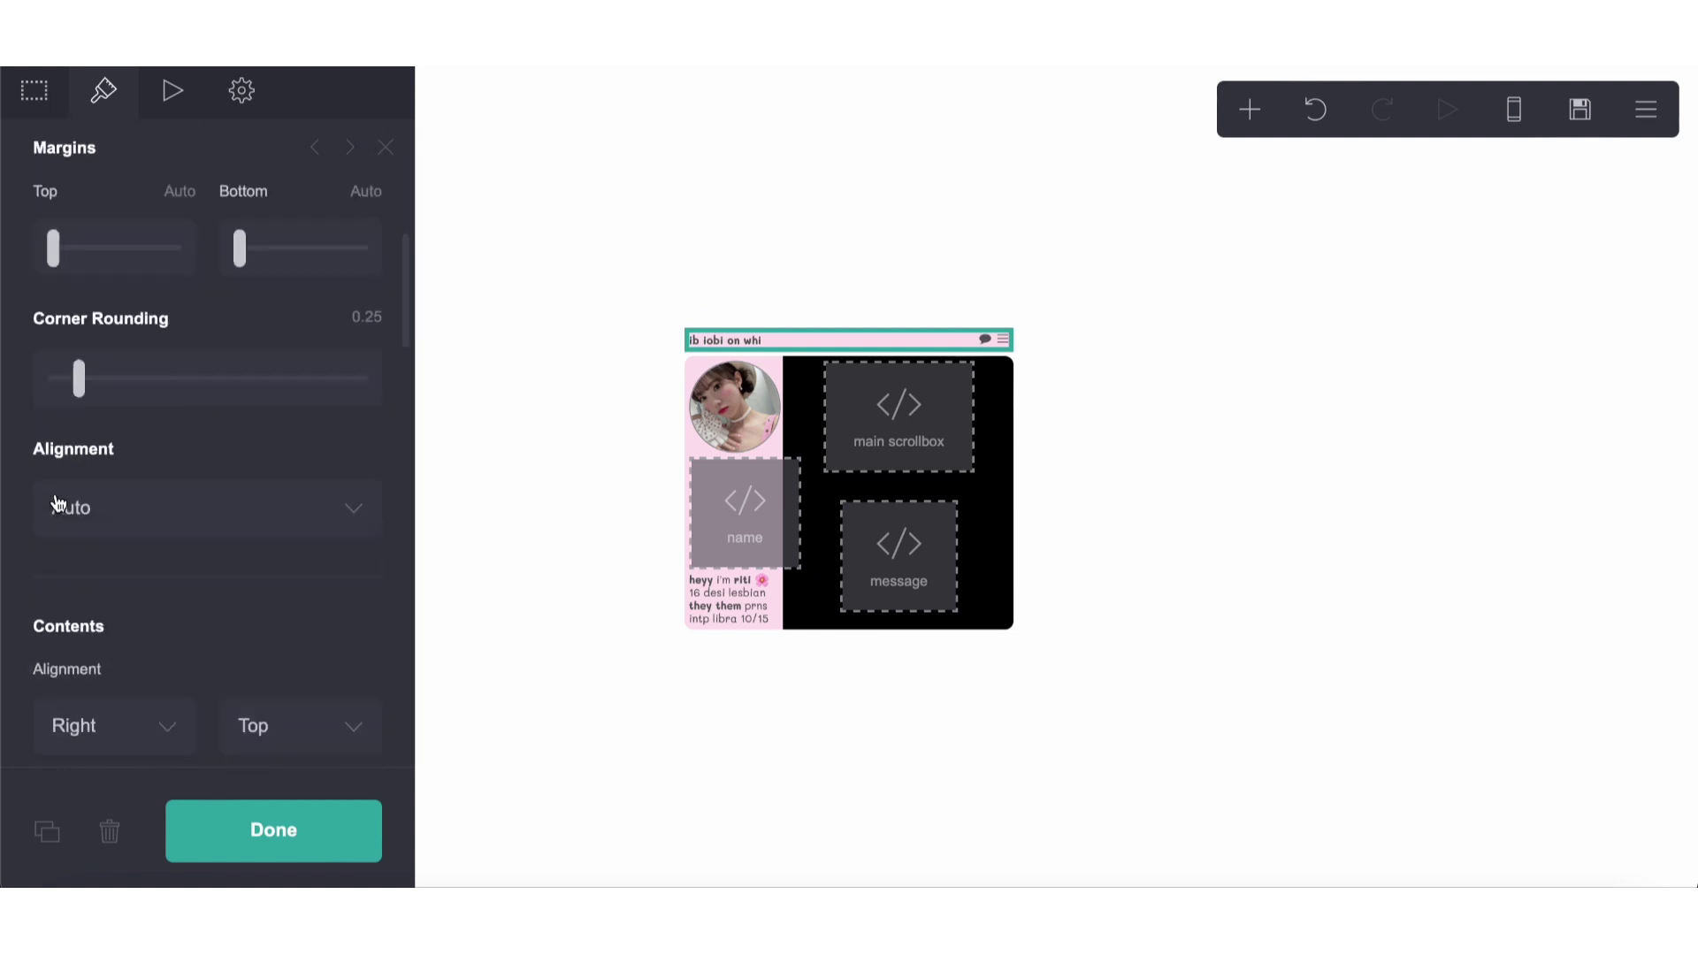
{"action": "scroll", "coordinate": [144, 481], "scroll_direction": "down", "scroll_amount": 7}
{"action": "left_click", "coordinate": [135, 451]}
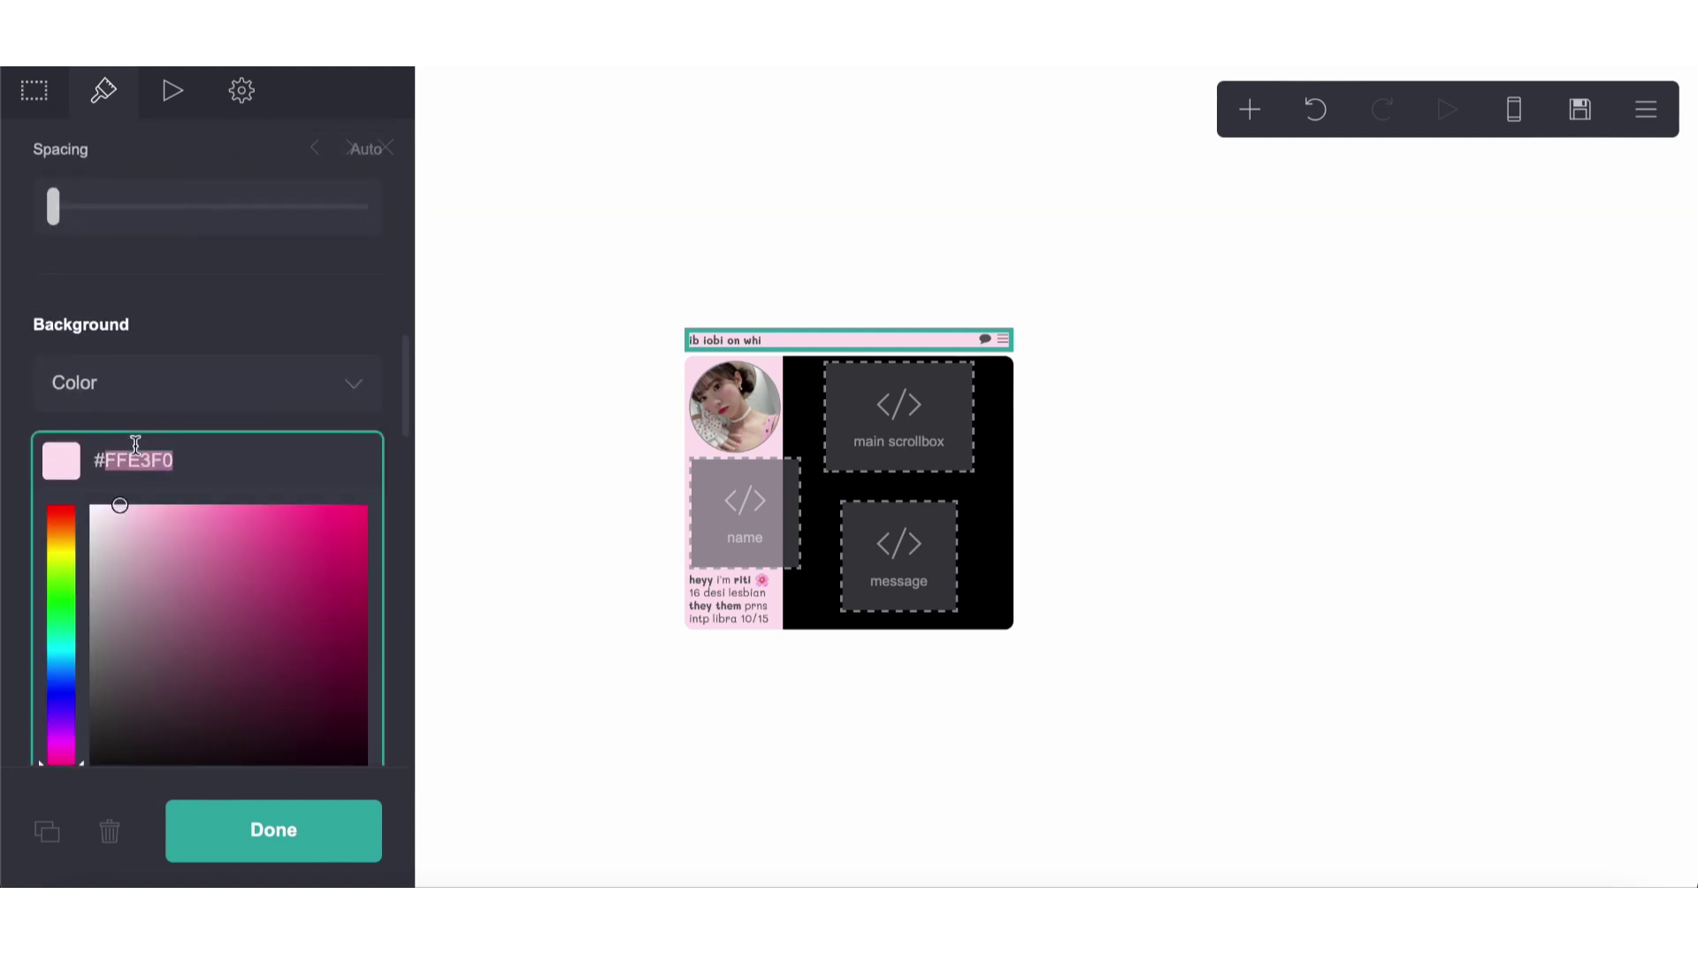
{"action": "left_click", "coordinate": [548, 295]}
{"action": "left_click", "coordinate": [561, 283]}
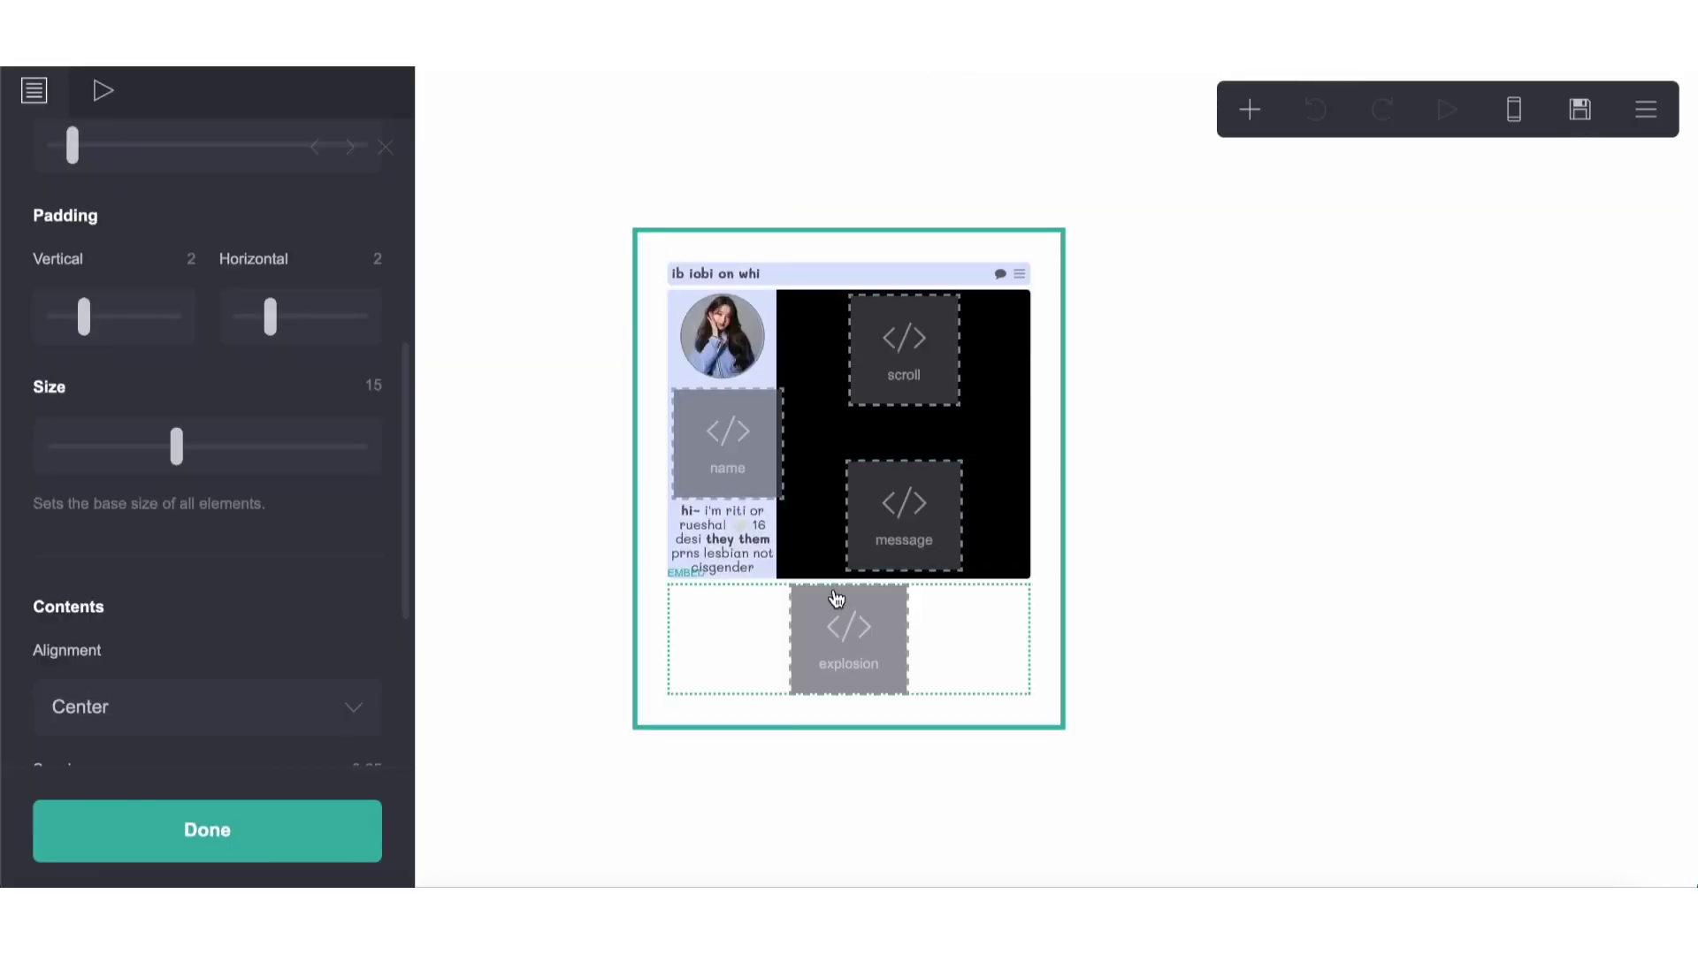
Step: Copy the explosion embed's star-warp code into a new embed element
{"action": "left_click", "coordinate": [836, 600]}
{"action": "scroll", "coordinate": [325, 610], "scroll_direction": "down", "scroll_amount": 5}
{"action": "left_click", "coordinate": [324, 605]}
{"action": "key", "text": "ctrl+a"}
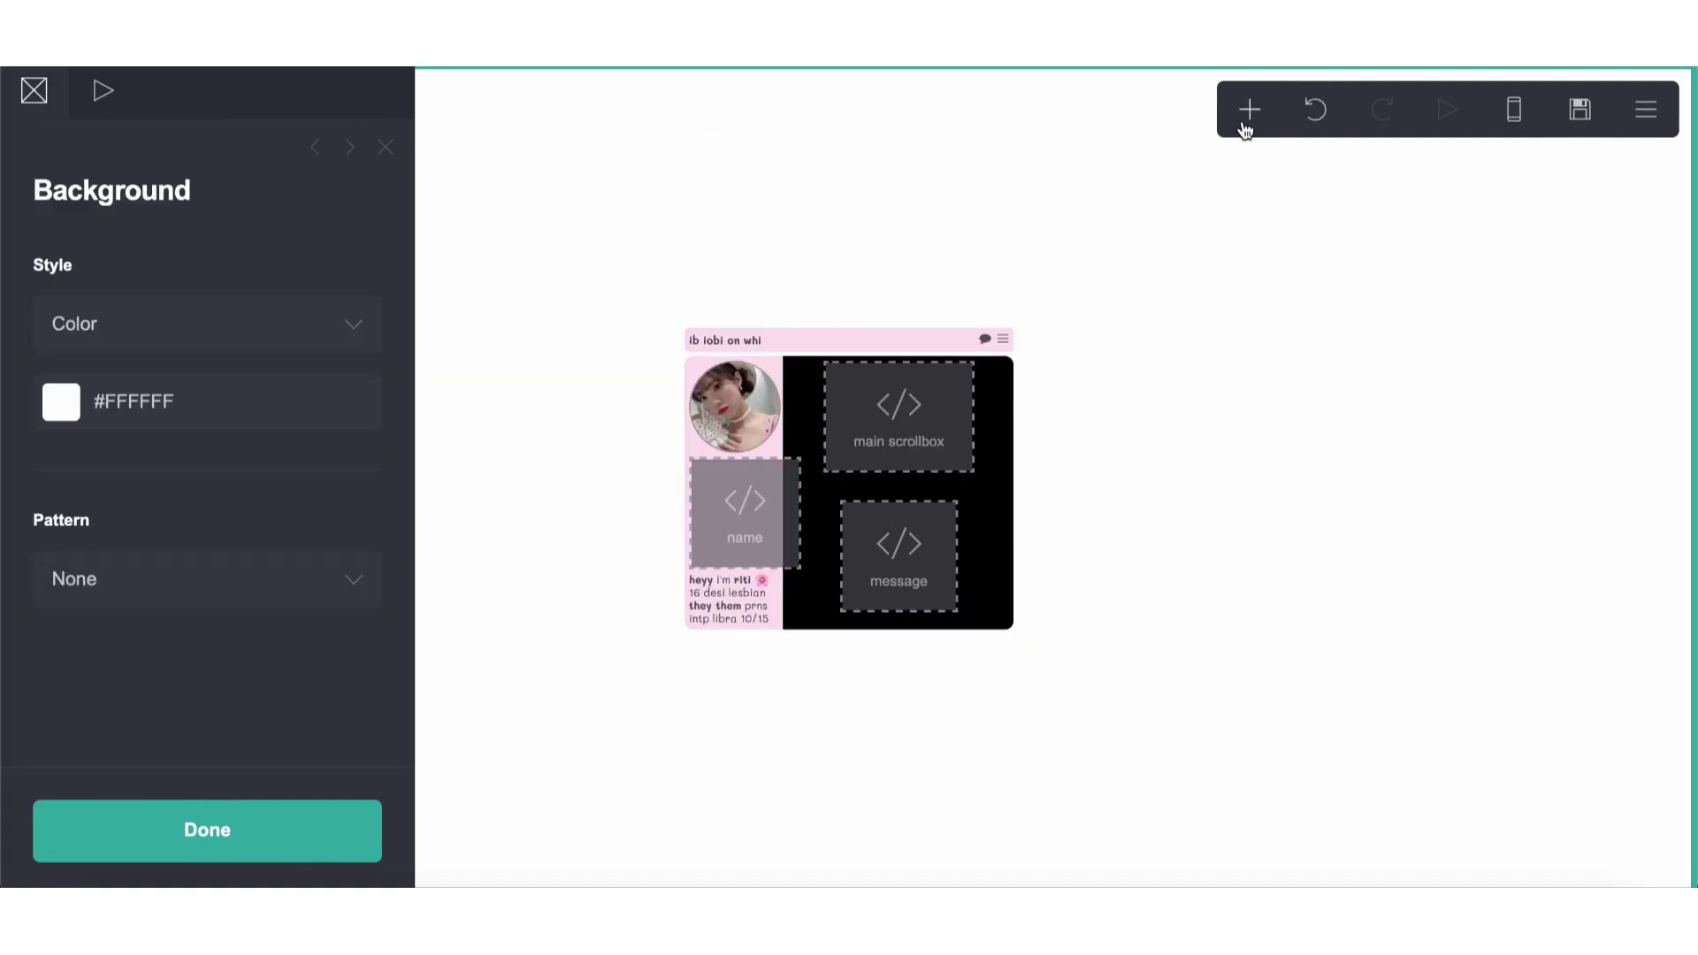
{"action": "left_click", "coordinate": [1248, 124]}
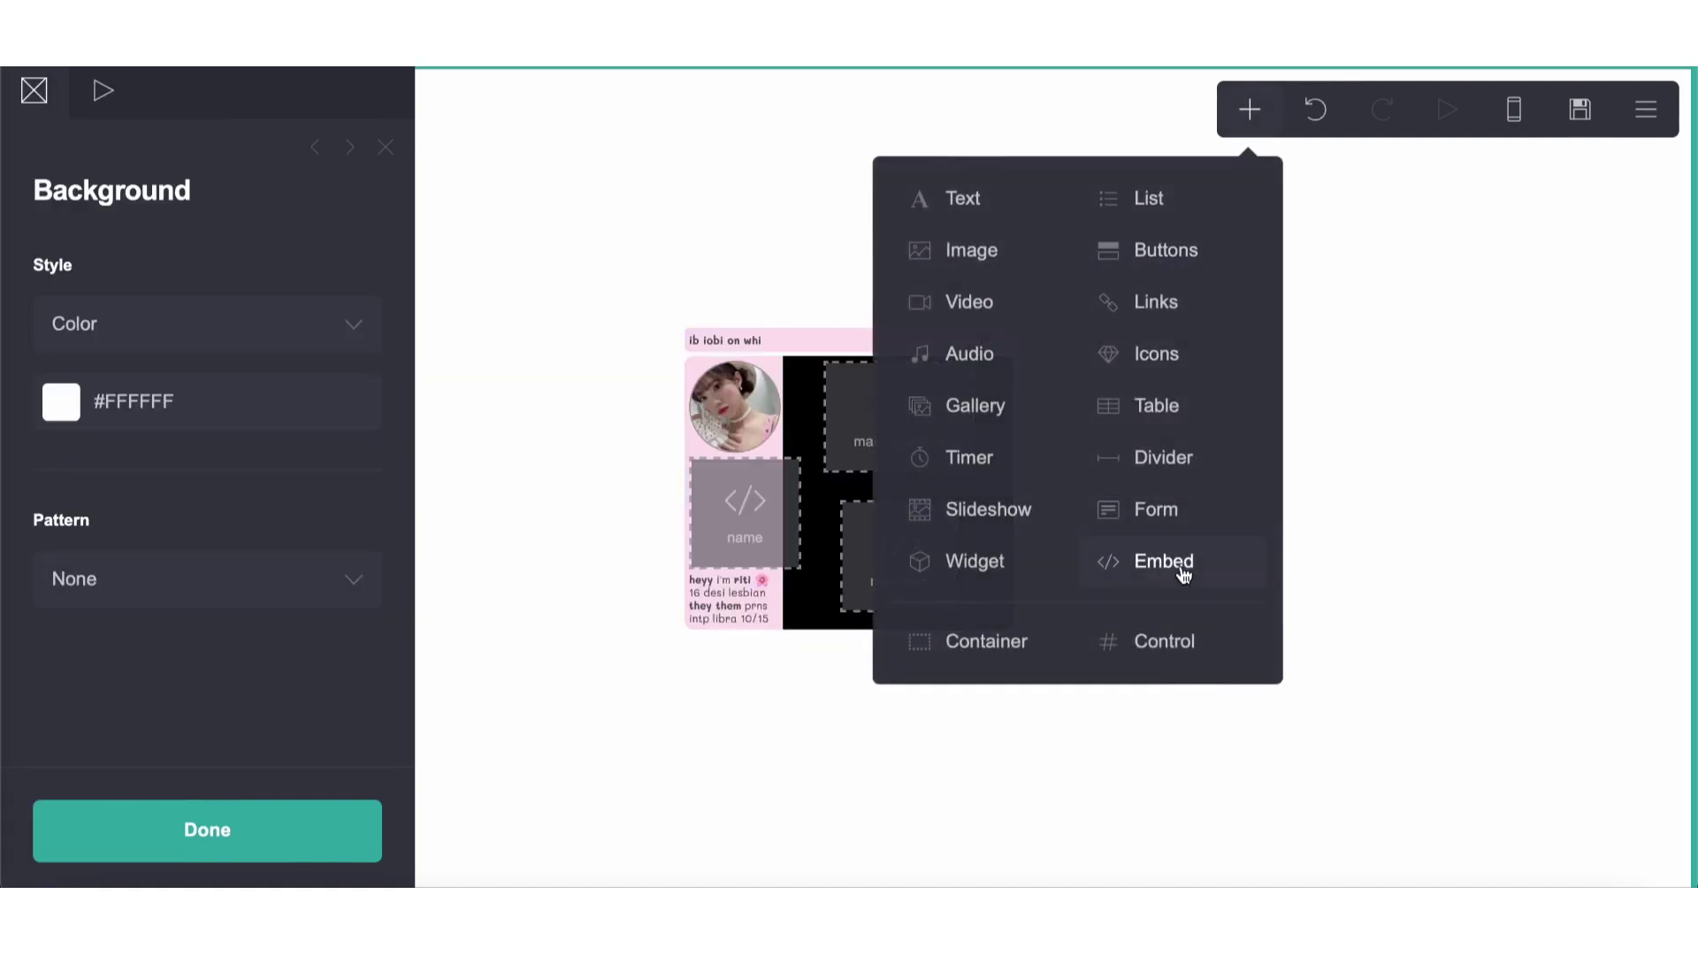
{"action": "left_click", "coordinate": [1180, 566]}
{"action": "scroll", "coordinate": [217, 583], "scroll_direction": "down", "scroll_amount": 3}
{"action": "left_click", "coordinate": [203, 629]}
{"action": "key", "text": "ctrl+v"}
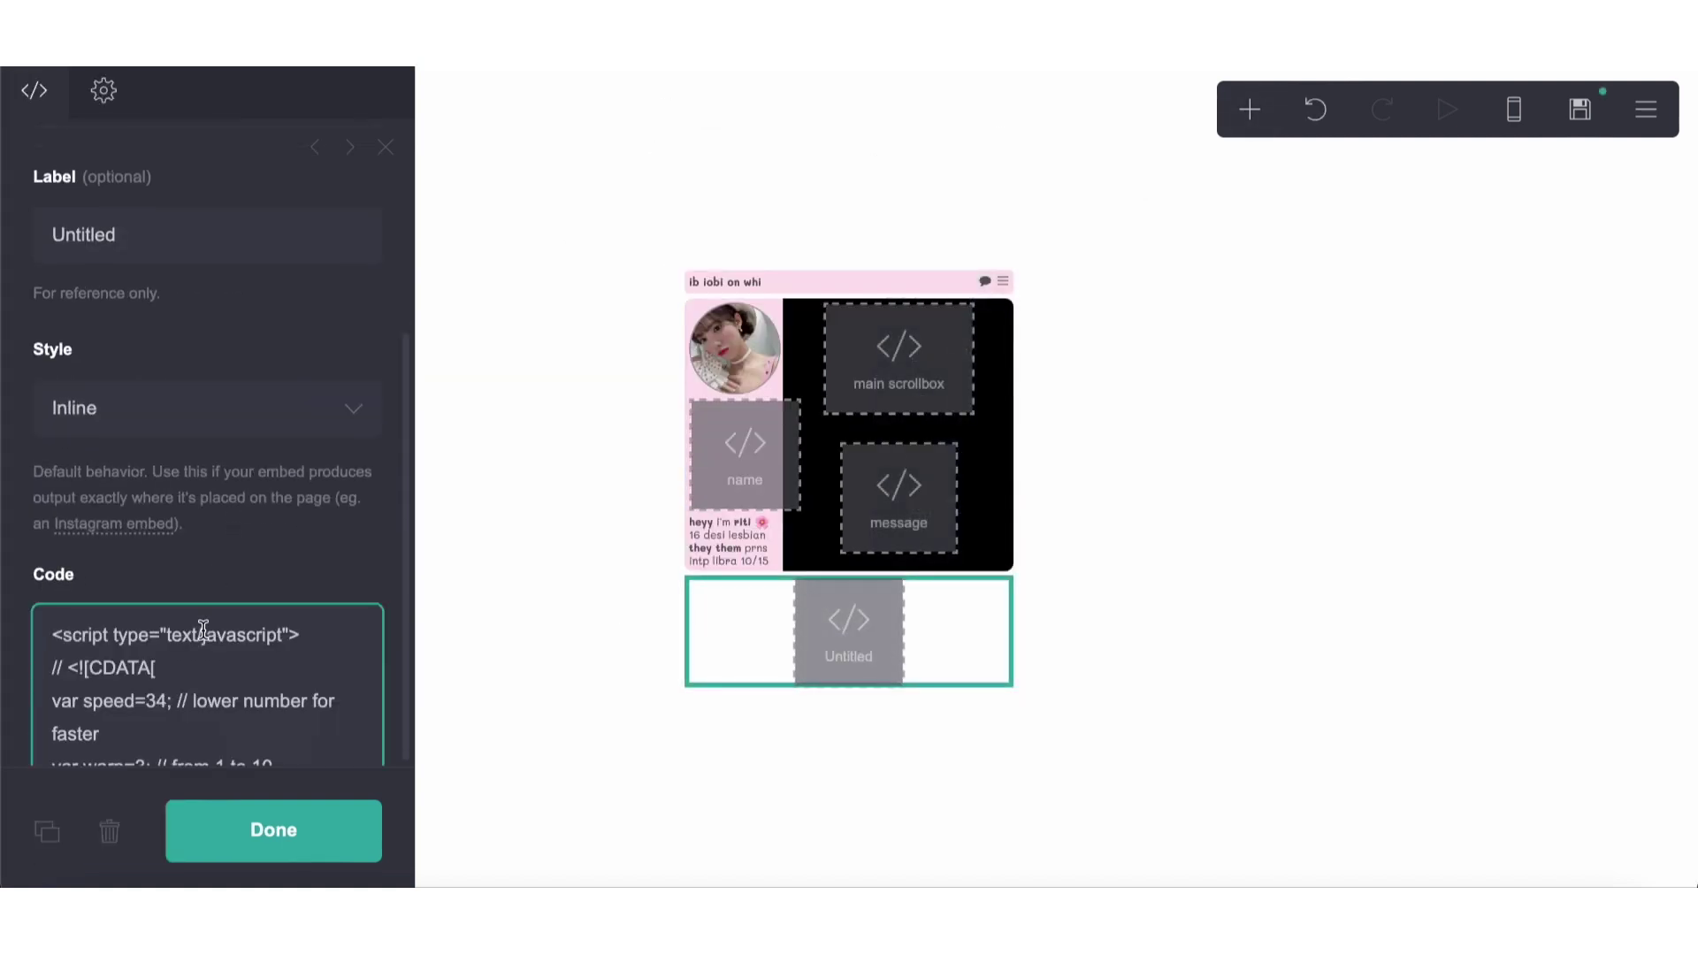
Step: Label the new embed 'explosion' and check the title bar's pink hex value
{"action": "left_click", "coordinate": [189, 249]}
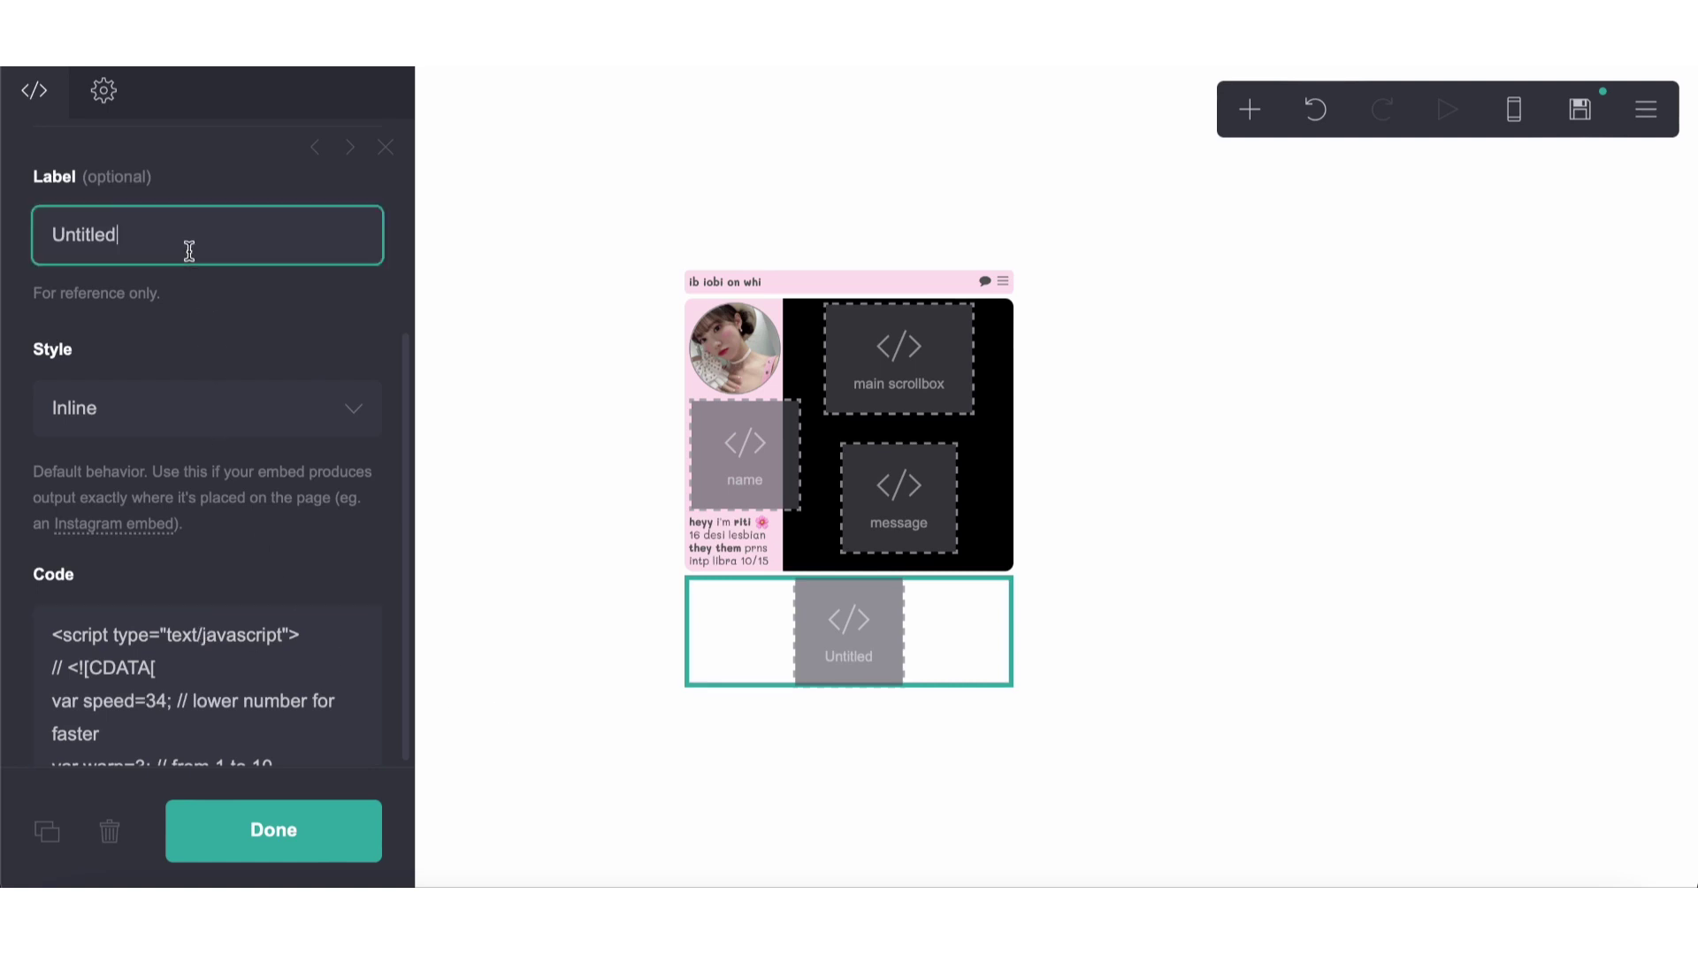
{"action": "type", "text": "explosion"}
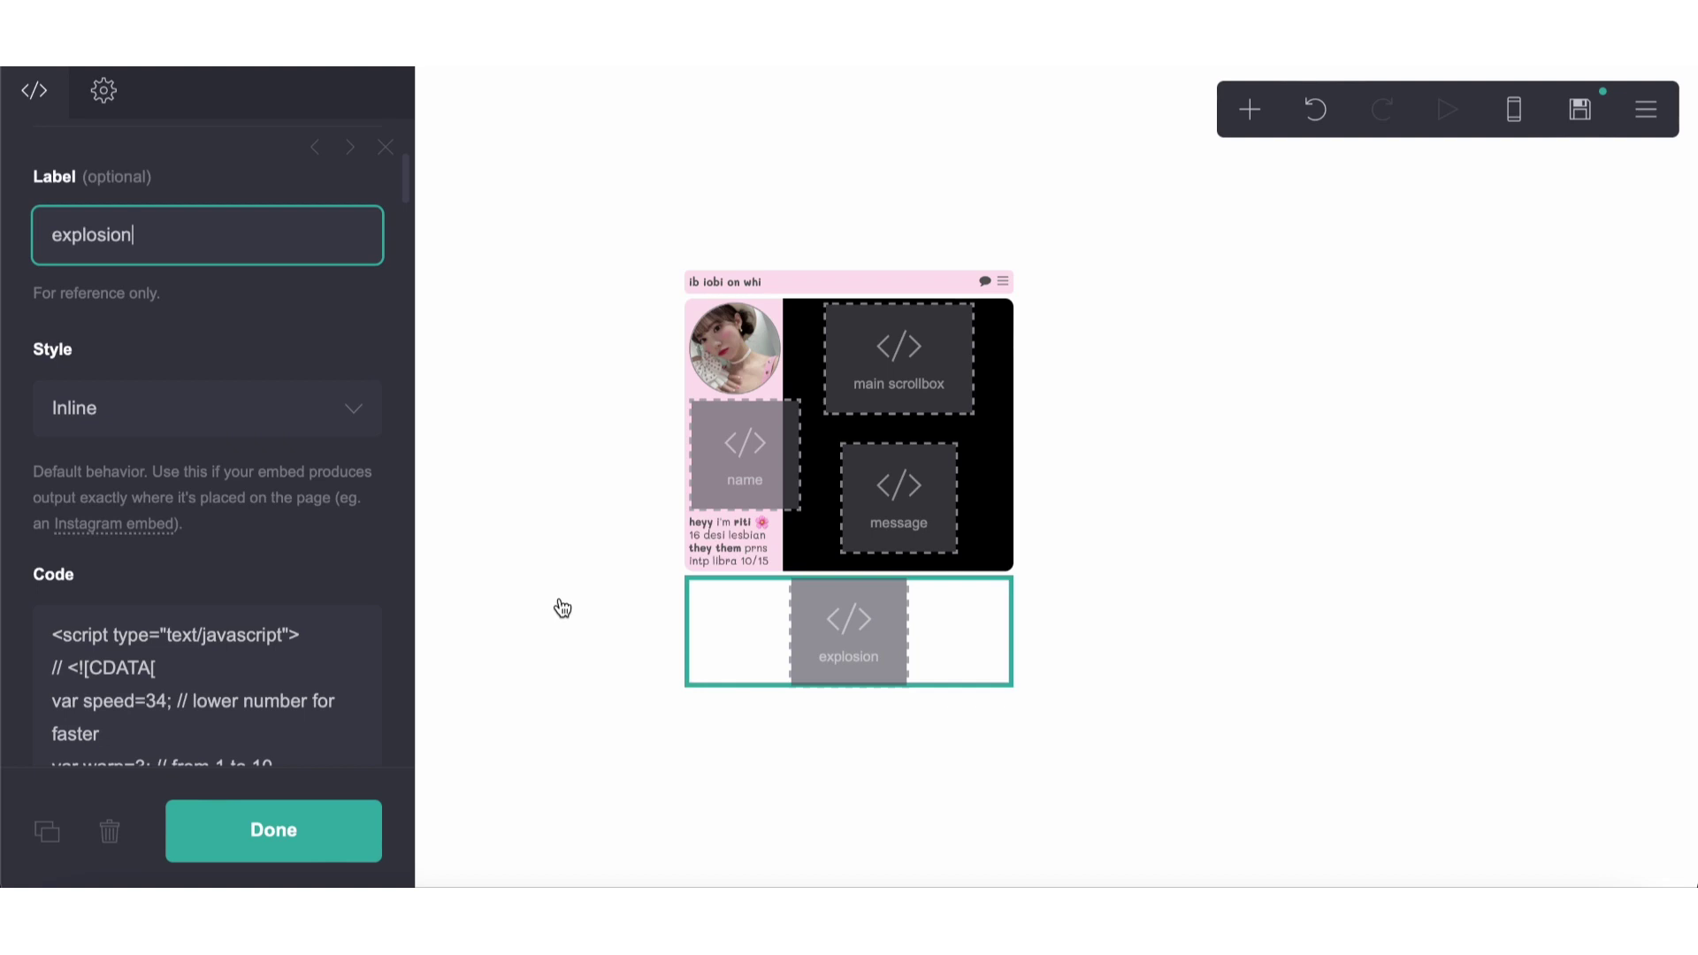
{"action": "left_click", "coordinate": [612, 770]}
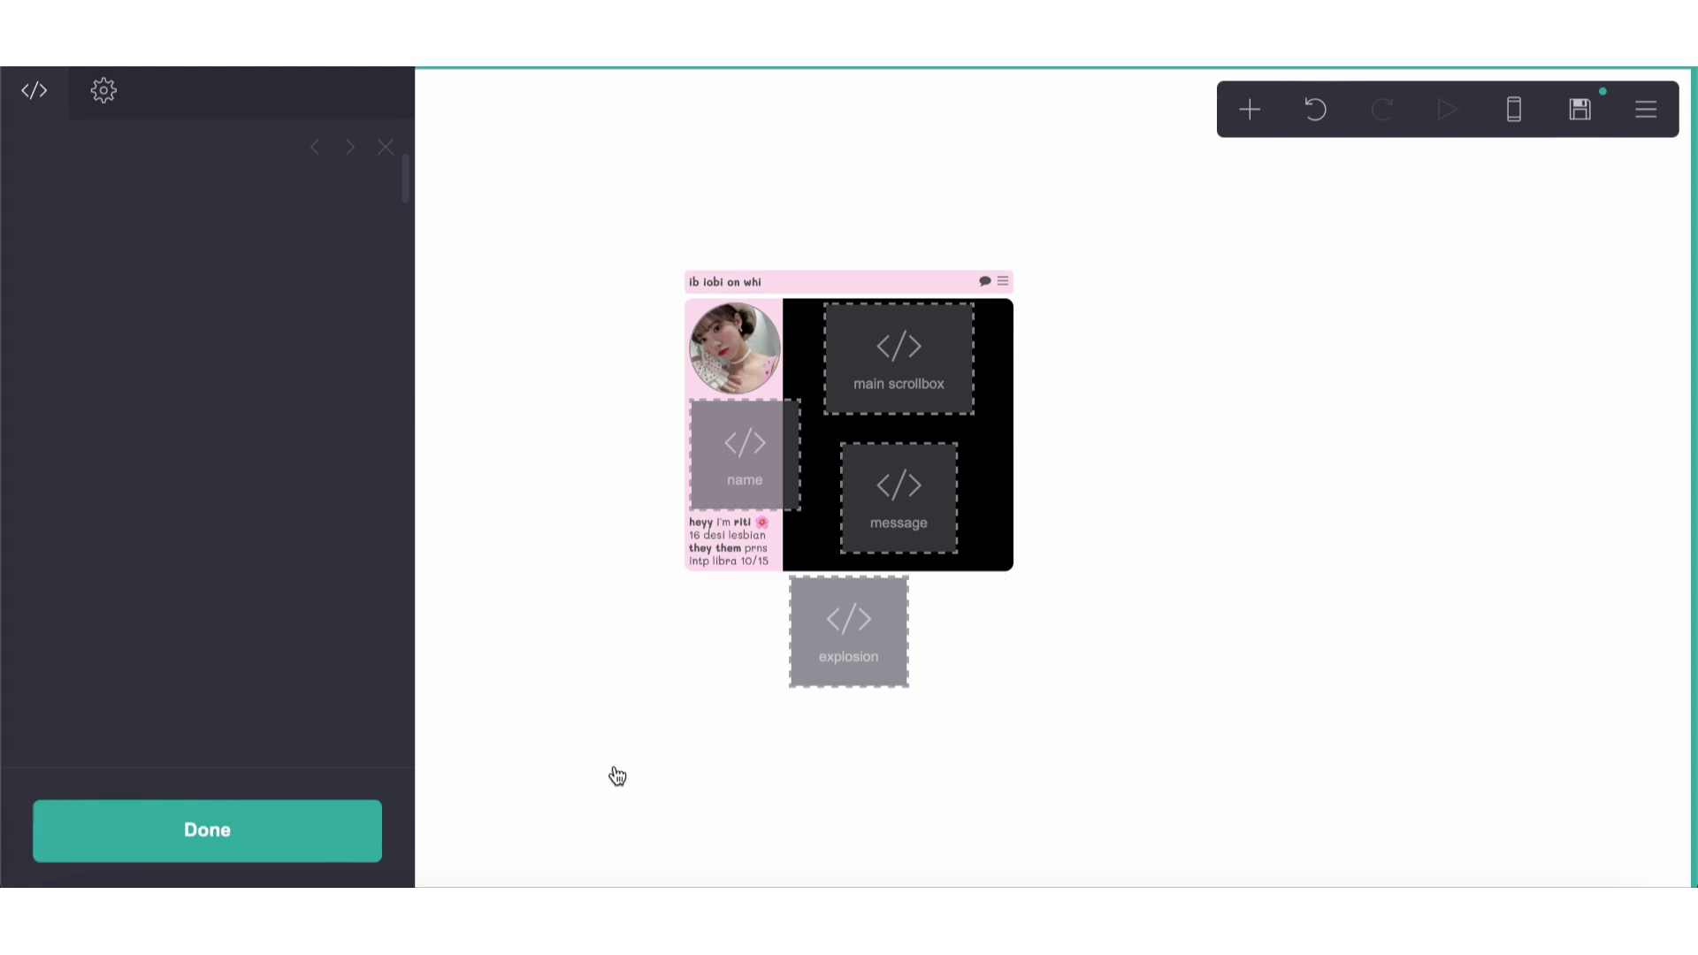
{"action": "left_click", "coordinate": [792, 652]}
{"action": "left_click", "coordinate": [800, 274]}
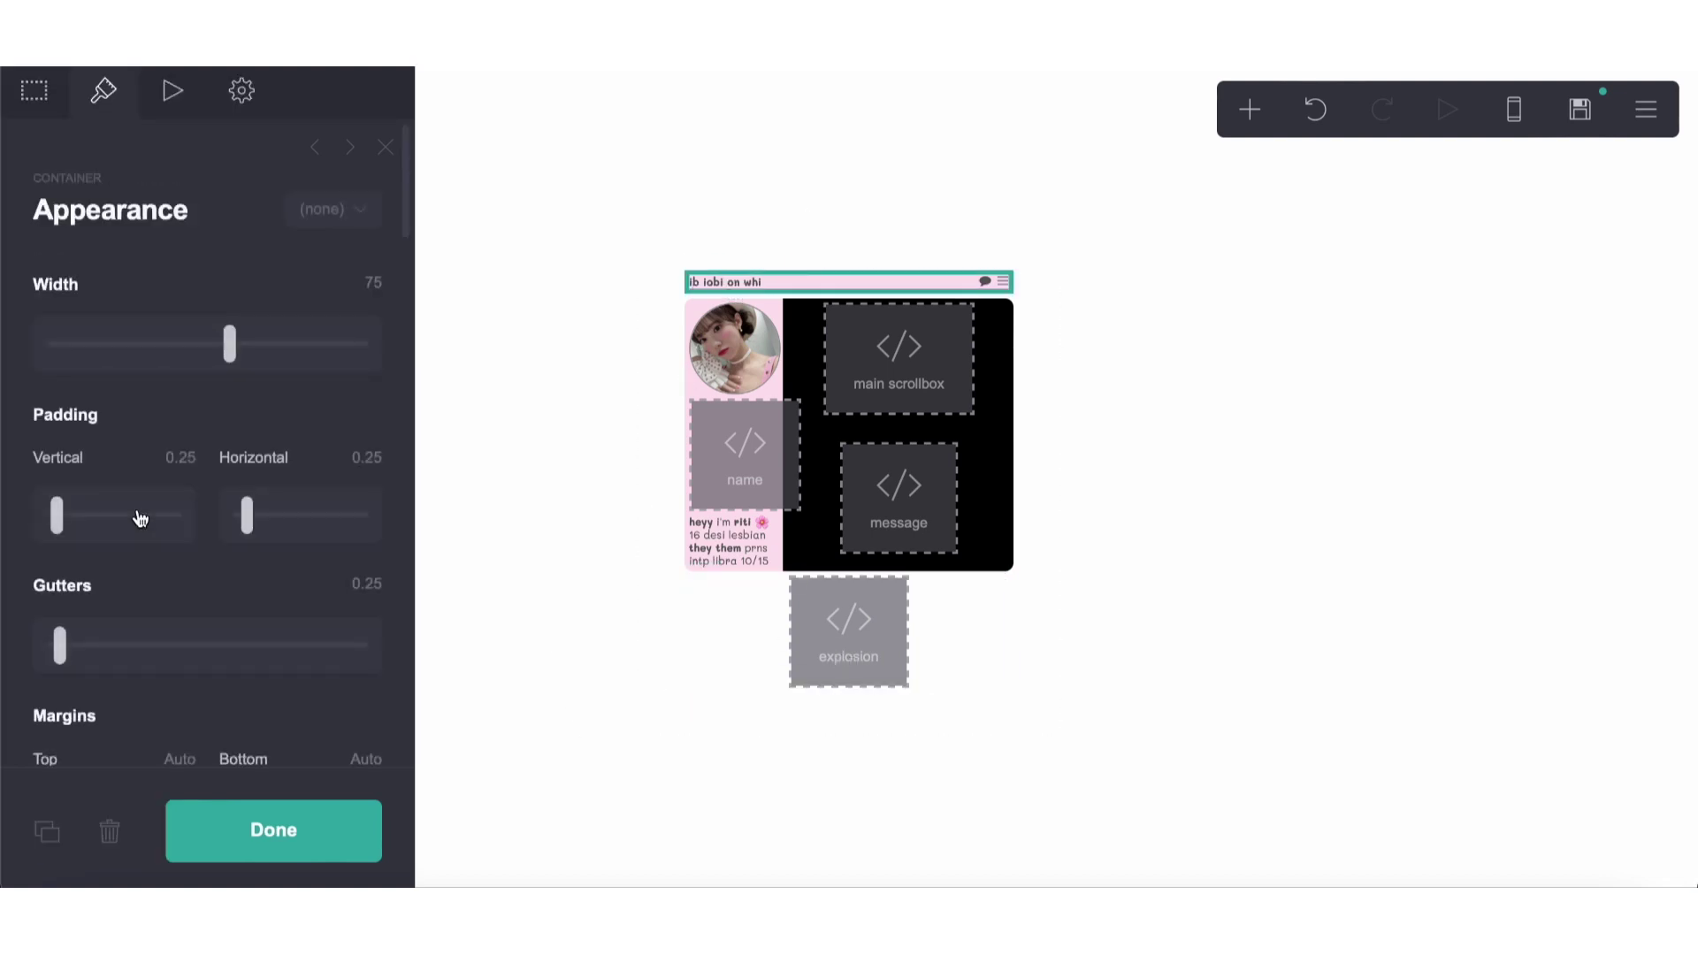
{"action": "scroll", "coordinate": [133, 521], "scroll_direction": "down", "scroll_amount": 10}
{"action": "left_click", "coordinate": [156, 303]}
{"action": "key", "text": "super+c"}
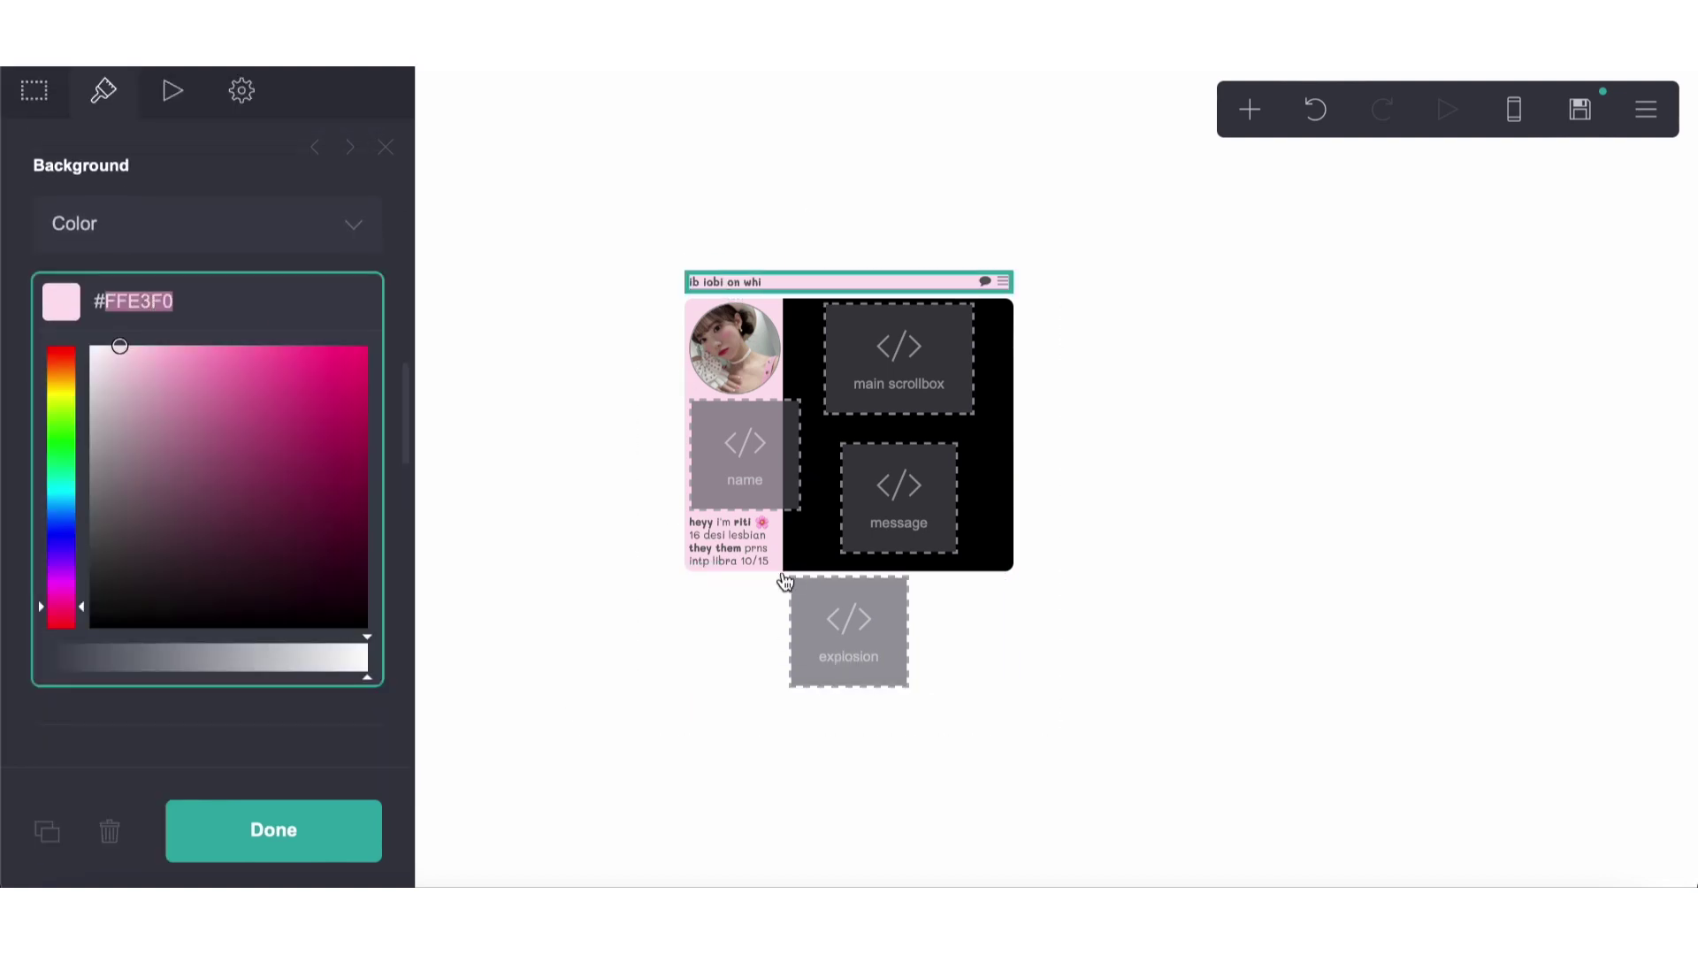
Step: Locate the first star colour in the explosion embed's code
{"action": "left_click", "coordinate": [870, 672]}
{"action": "scroll", "coordinate": [241, 608], "scroll_direction": "down", "scroll_amount": 5}
{"action": "scroll", "coordinate": [241, 608], "scroll_direction": "down", "scroll_amount": 3}
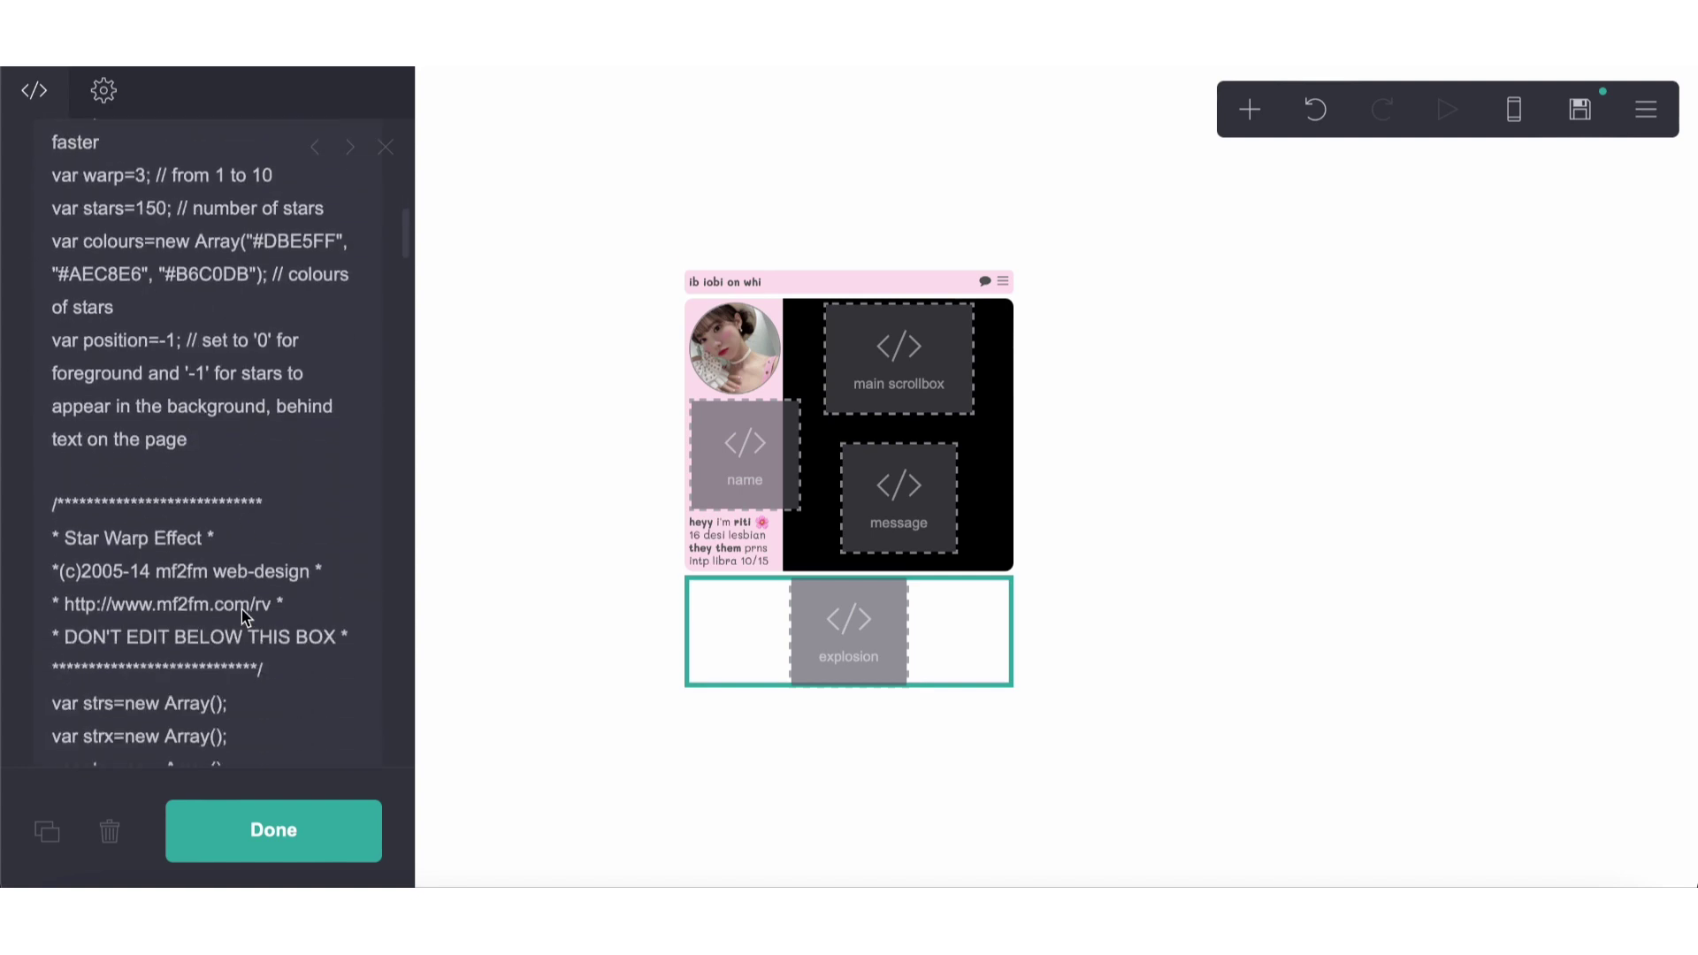
{"action": "scroll", "coordinate": [243, 610], "scroll_direction": "up", "scroll_amount": 3}
{"action": "double_click", "coordinate": [270, 380]}
Step: Try the title bar's pink and lighter pinks like #FFBDDB as the page background
{"action": "left_click", "coordinate": [640, 164]}
{"action": "left_click", "coordinate": [227, 394]}
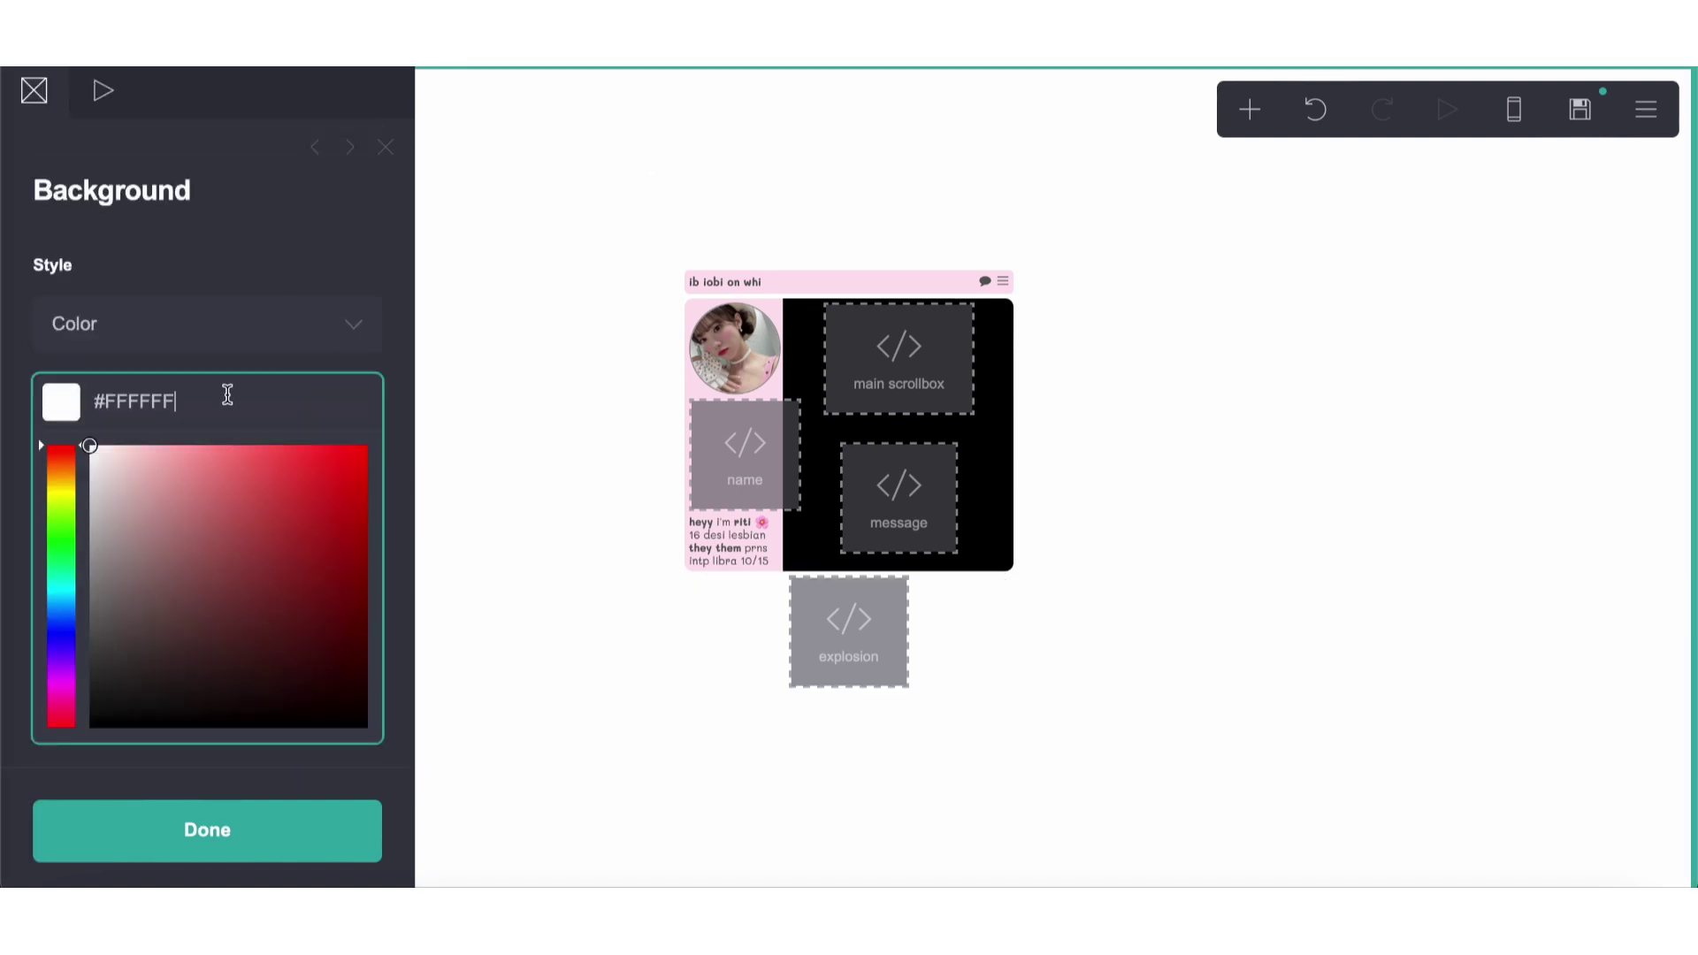
{"action": "double_click", "coordinate": [155, 396]}
{"action": "key", "text": "super+v"}
{"action": "left_click", "coordinate": [187, 447]}
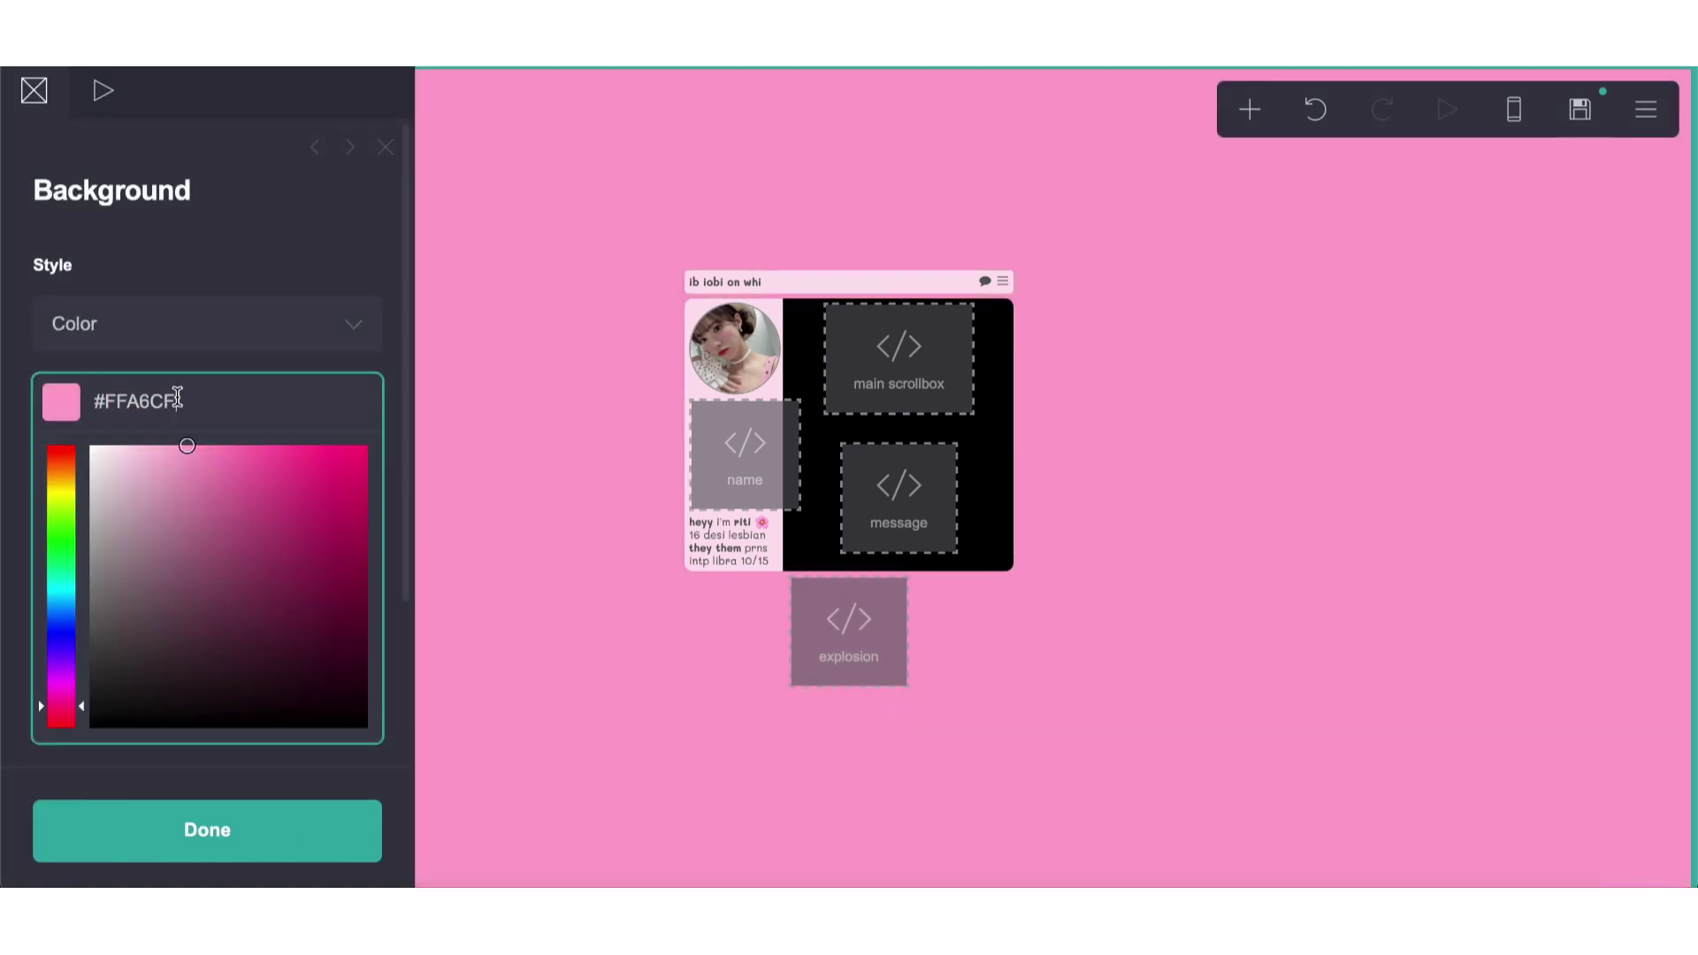
{"action": "left_click", "coordinate": [161, 446]}
{"action": "double_click", "coordinate": [219, 412]}
Step: Test #FFA3CD as the page background, then set it to white #FFFFFF
{"action": "left_click", "coordinate": [802, 639]}
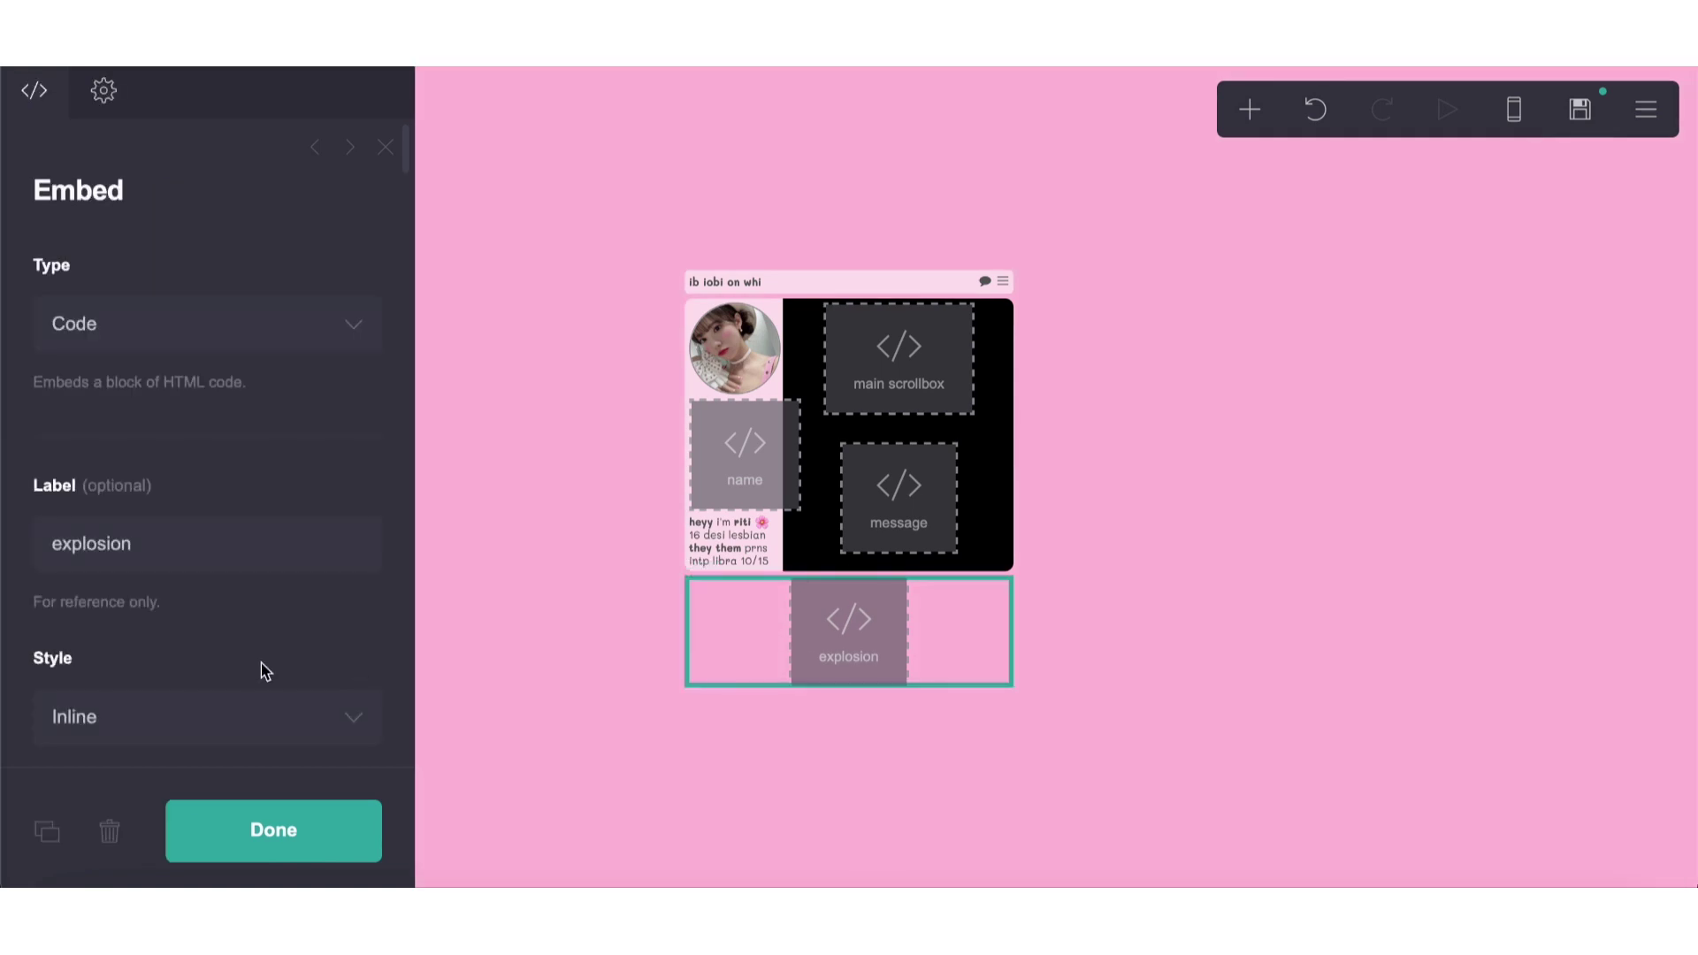
{"action": "scroll", "coordinate": [262, 663], "scroll_direction": "down", "scroll_amount": 6}
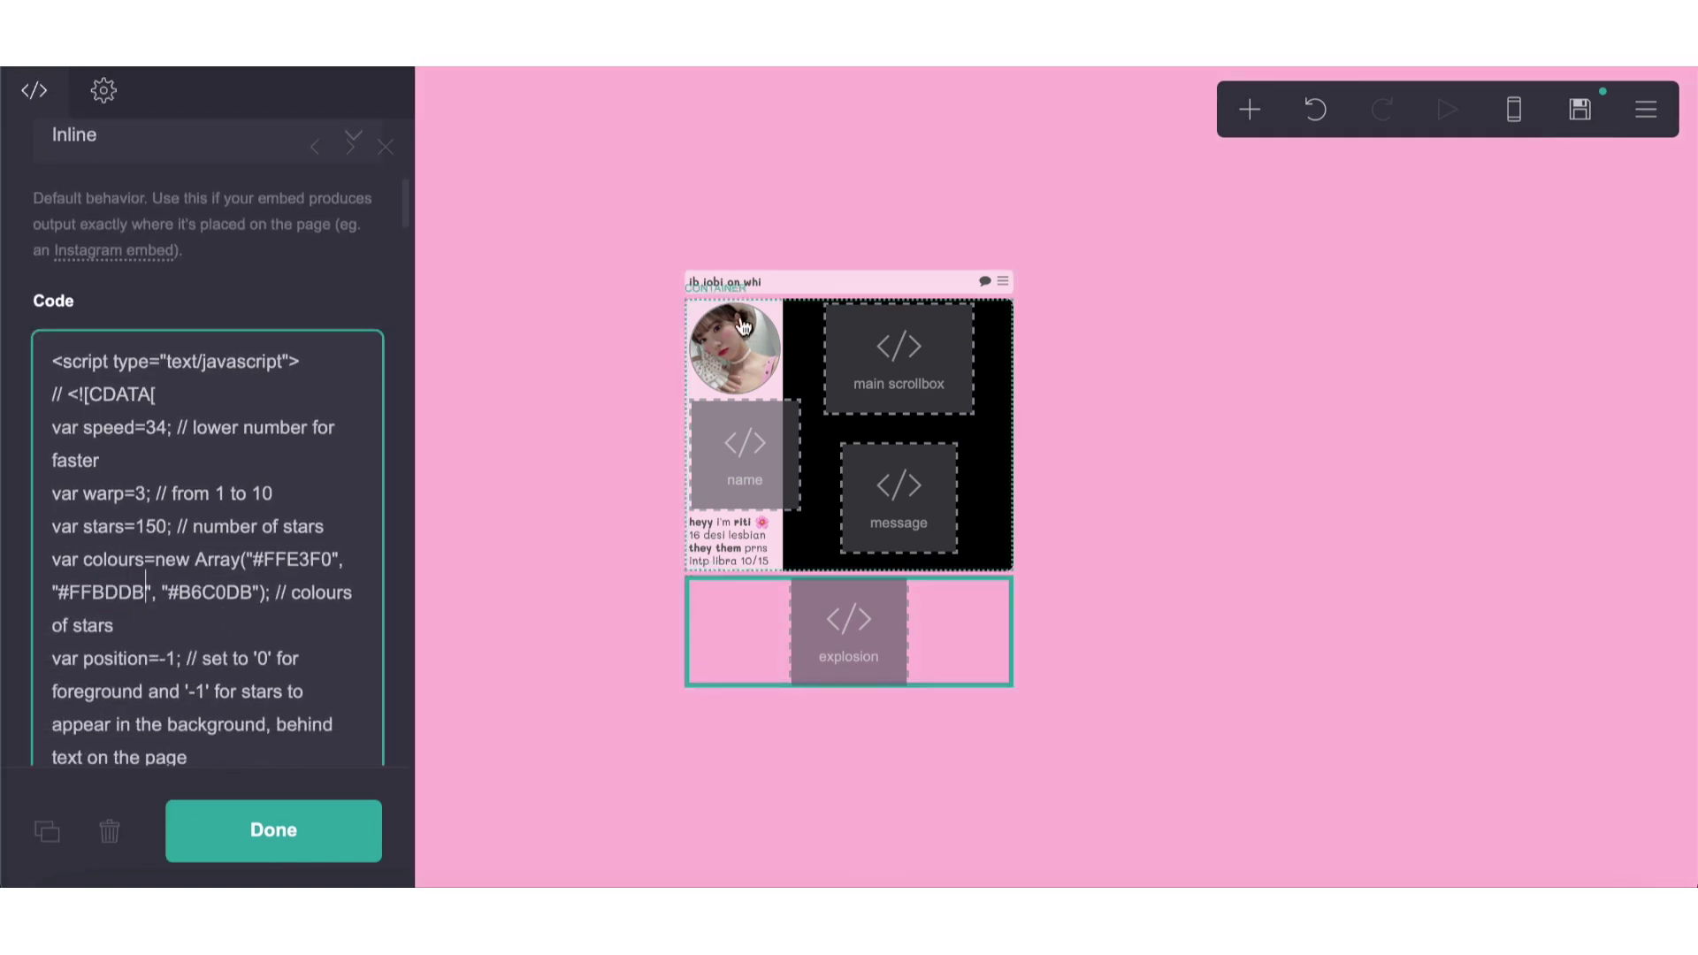
{"action": "left_click", "coordinate": [647, 268]}
{"action": "left_click", "coordinate": [459, 212]}
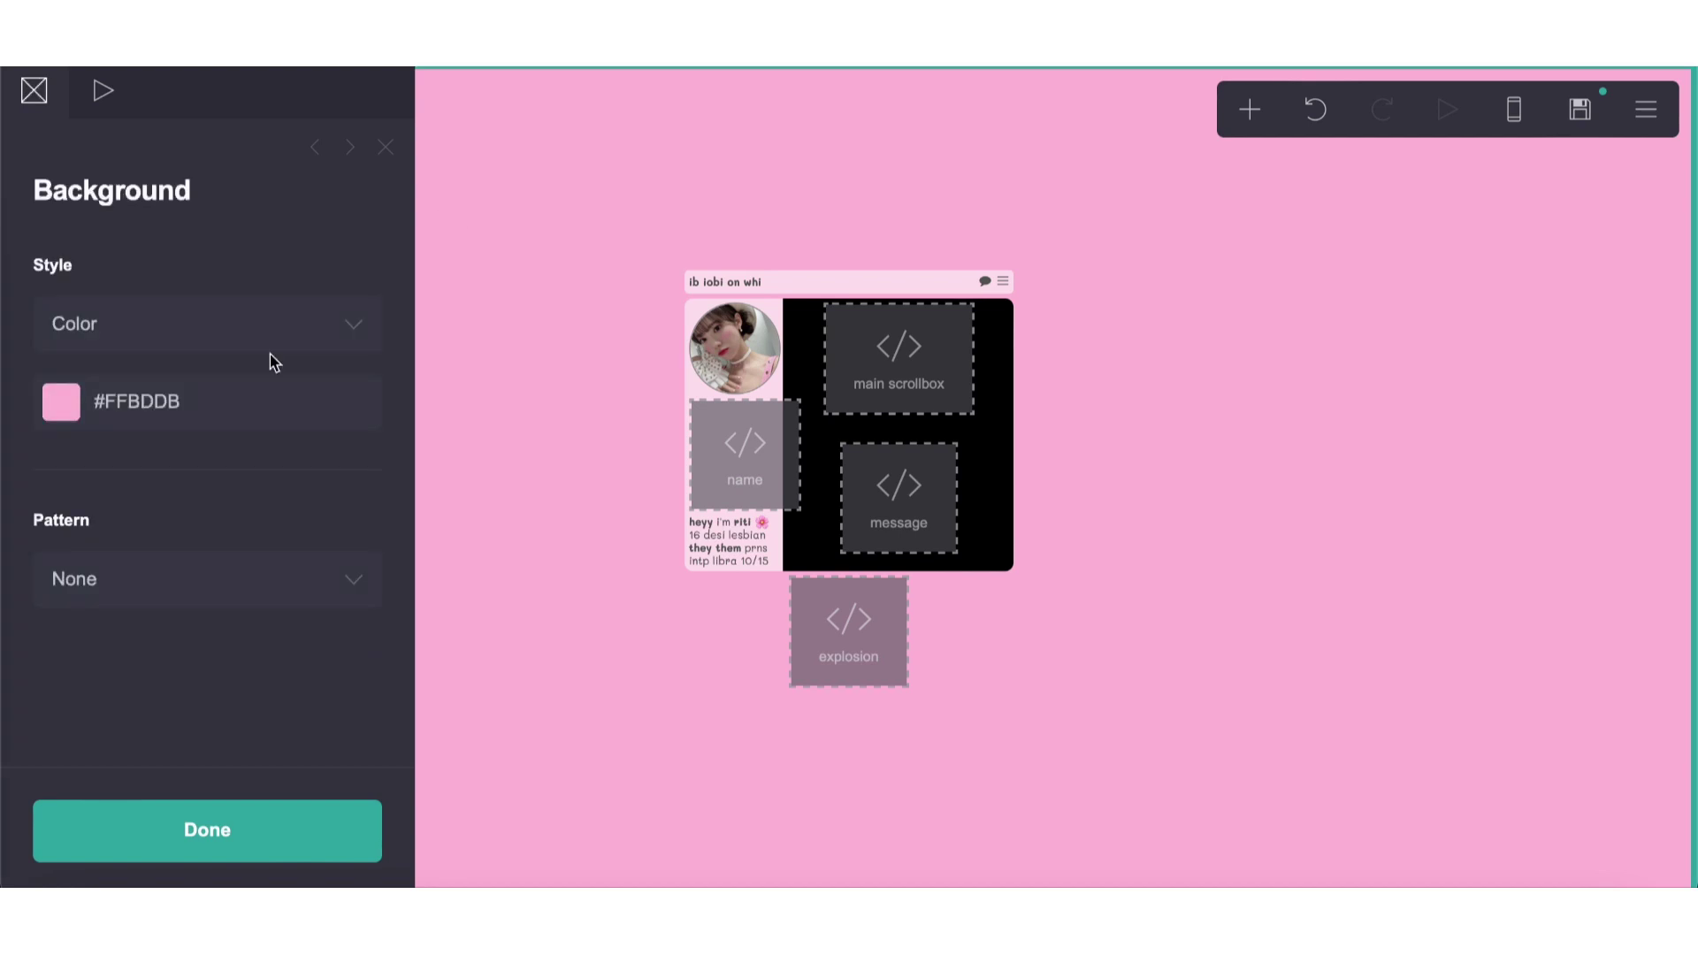
{"action": "left_click", "coordinate": [140, 389]}
{"action": "type", "text": "#FFA3CD"}
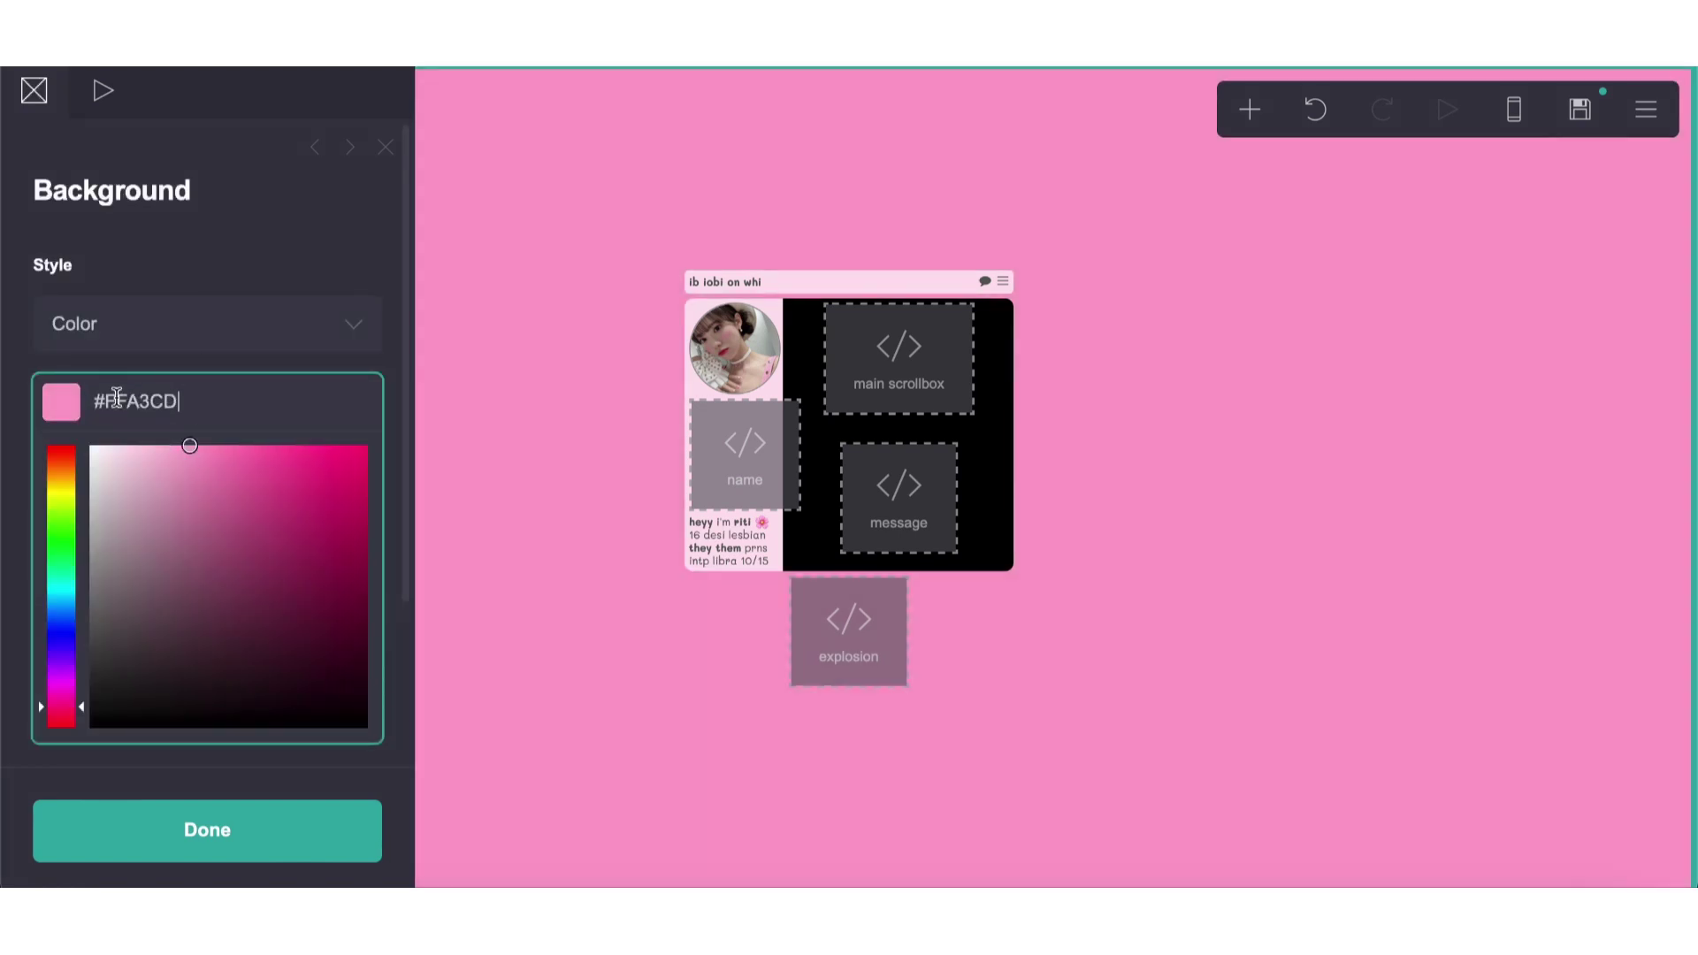
{"action": "type", "text": "FFFFFF"}
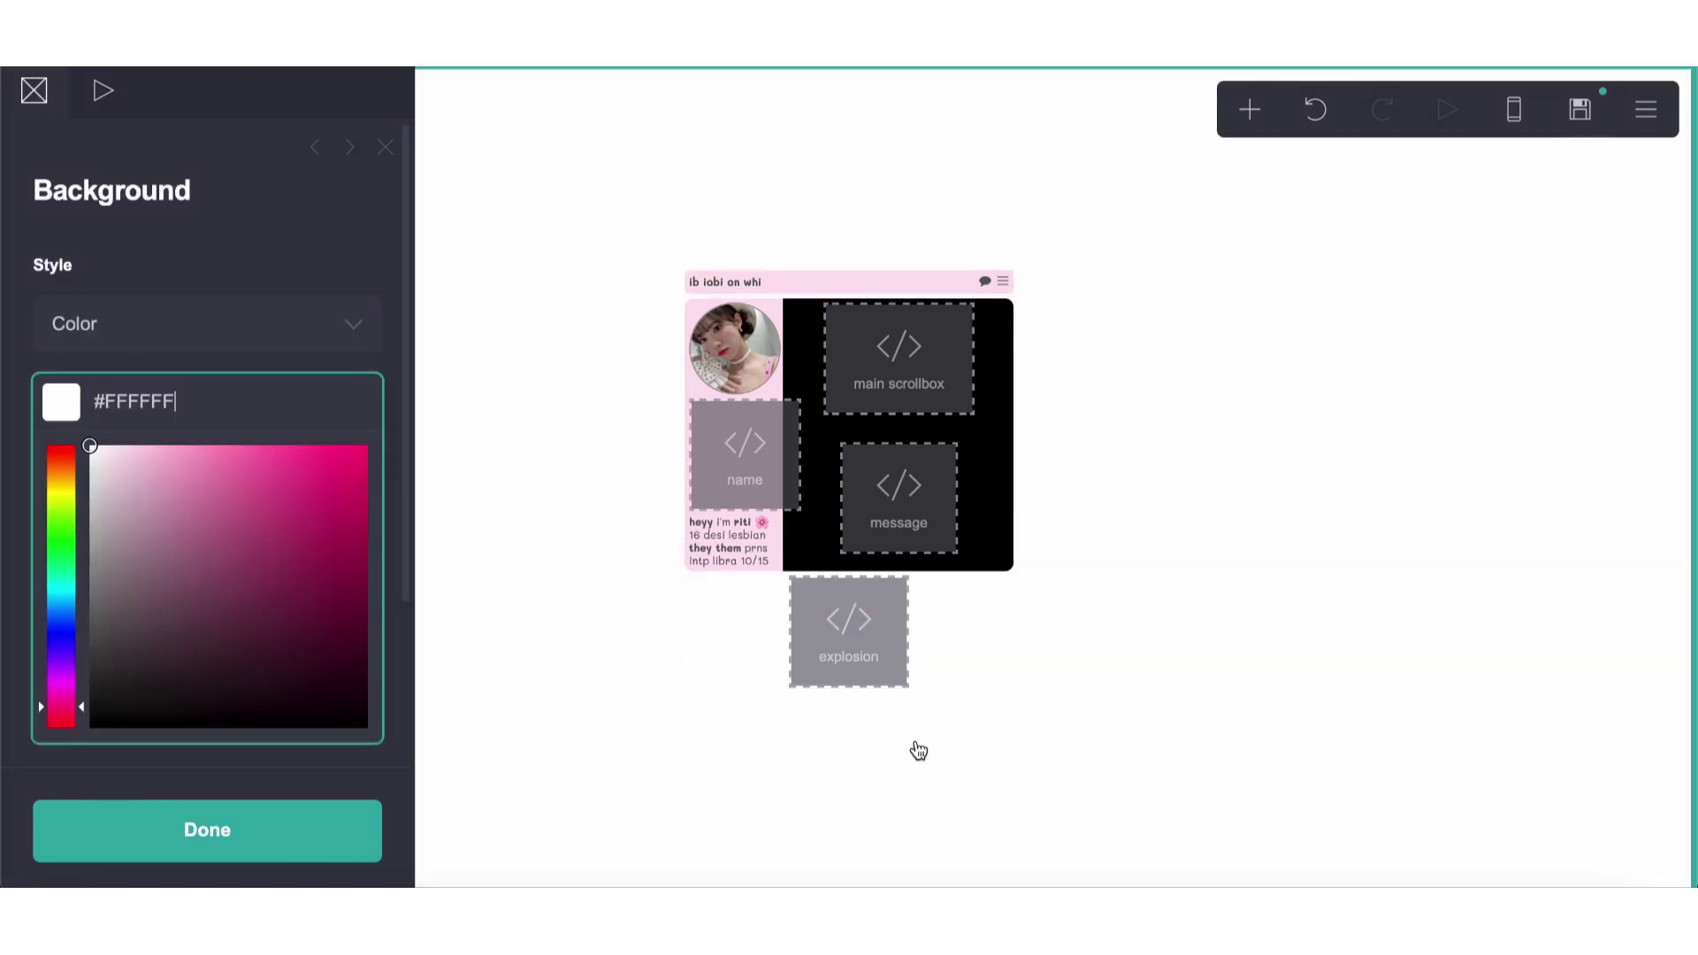
{"action": "left_click", "coordinate": [917, 746]}
Step: Replace the third star colour in the embed code with pink #FFA3CD
{"action": "left_click", "coordinate": [906, 667]}
{"action": "scroll", "coordinate": [311, 633], "scroll_direction": "down", "scroll_amount": 5}
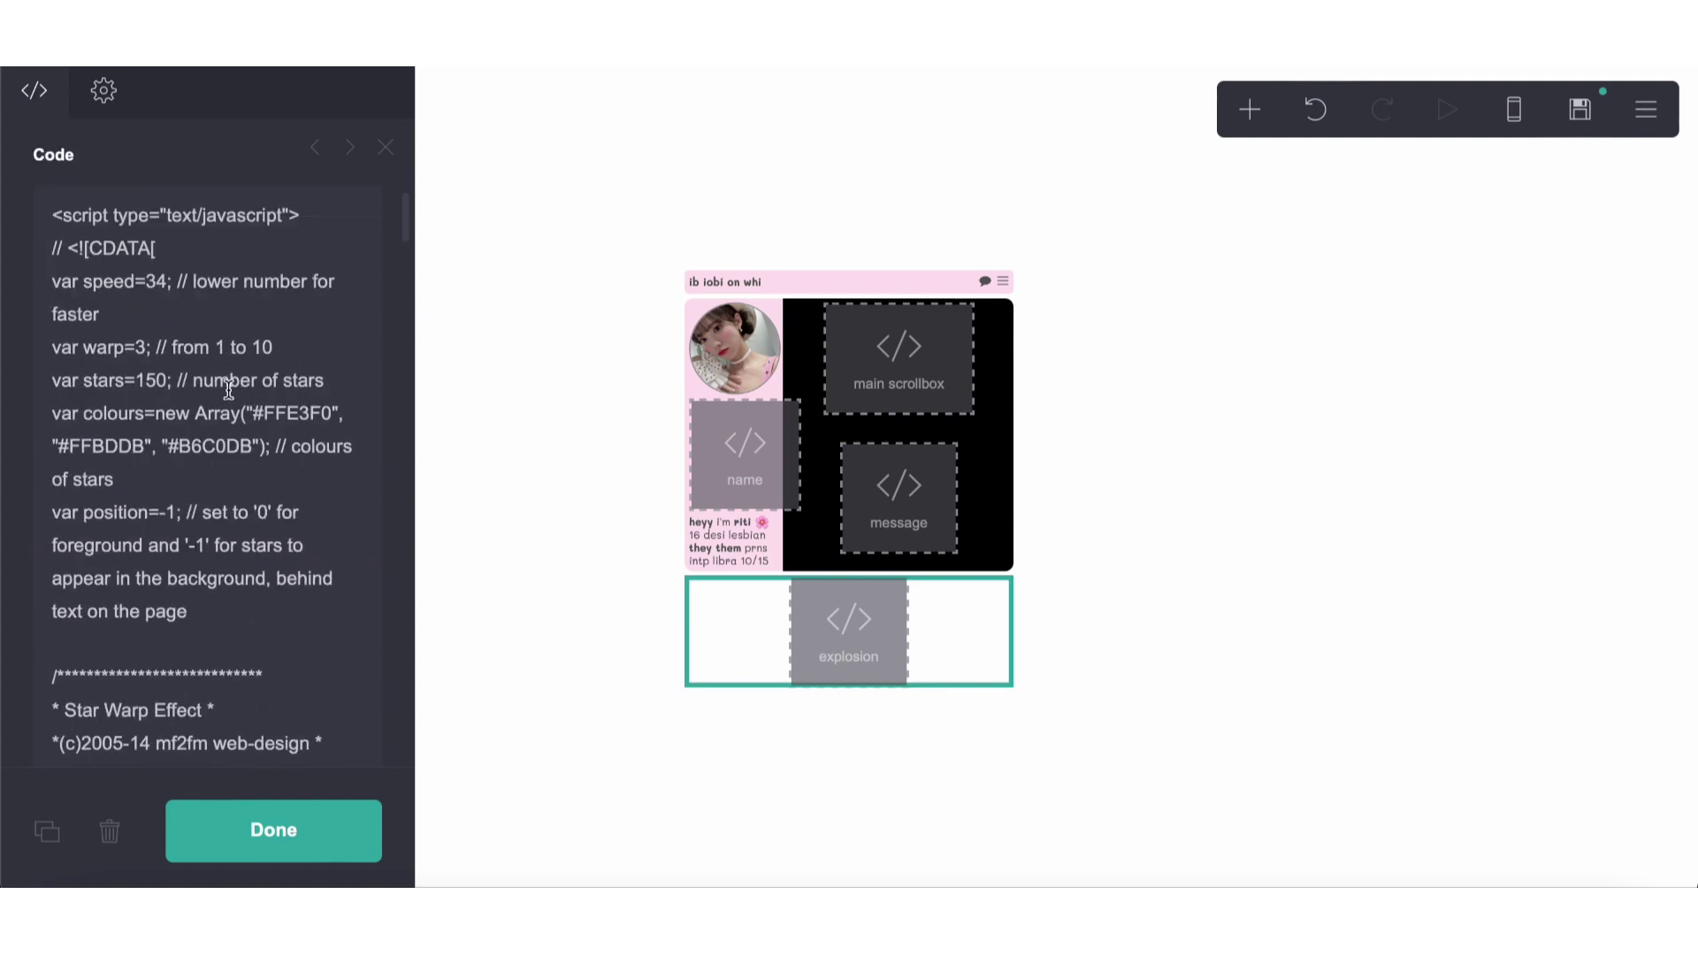
{"action": "double_click", "coordinate": [243, 444]}
{"action": "type", "text": "FFA3CD"}
{"action": "left_click", "coordinate": [385, 146]}
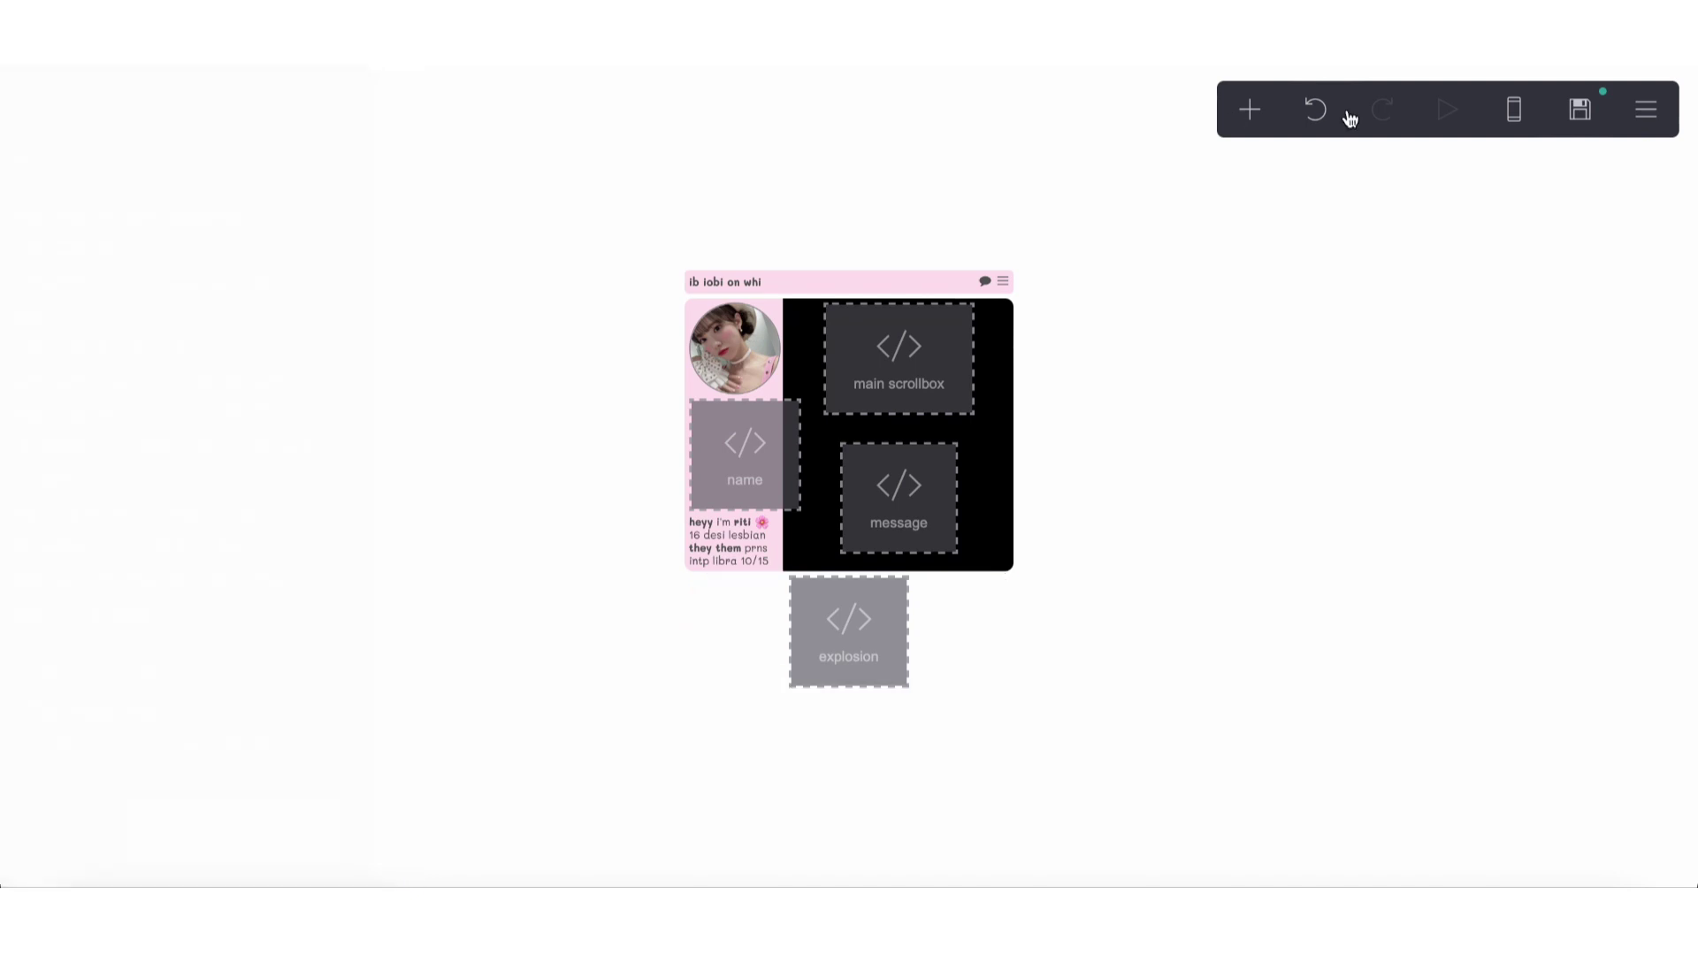
{"action": "left_click", "coordinate": [1563, 109]}
Step: Publish the update, reload the live profile page, and dismiss the publish confirmation
{"action": "left_click", "coordinate": [343, 820]}
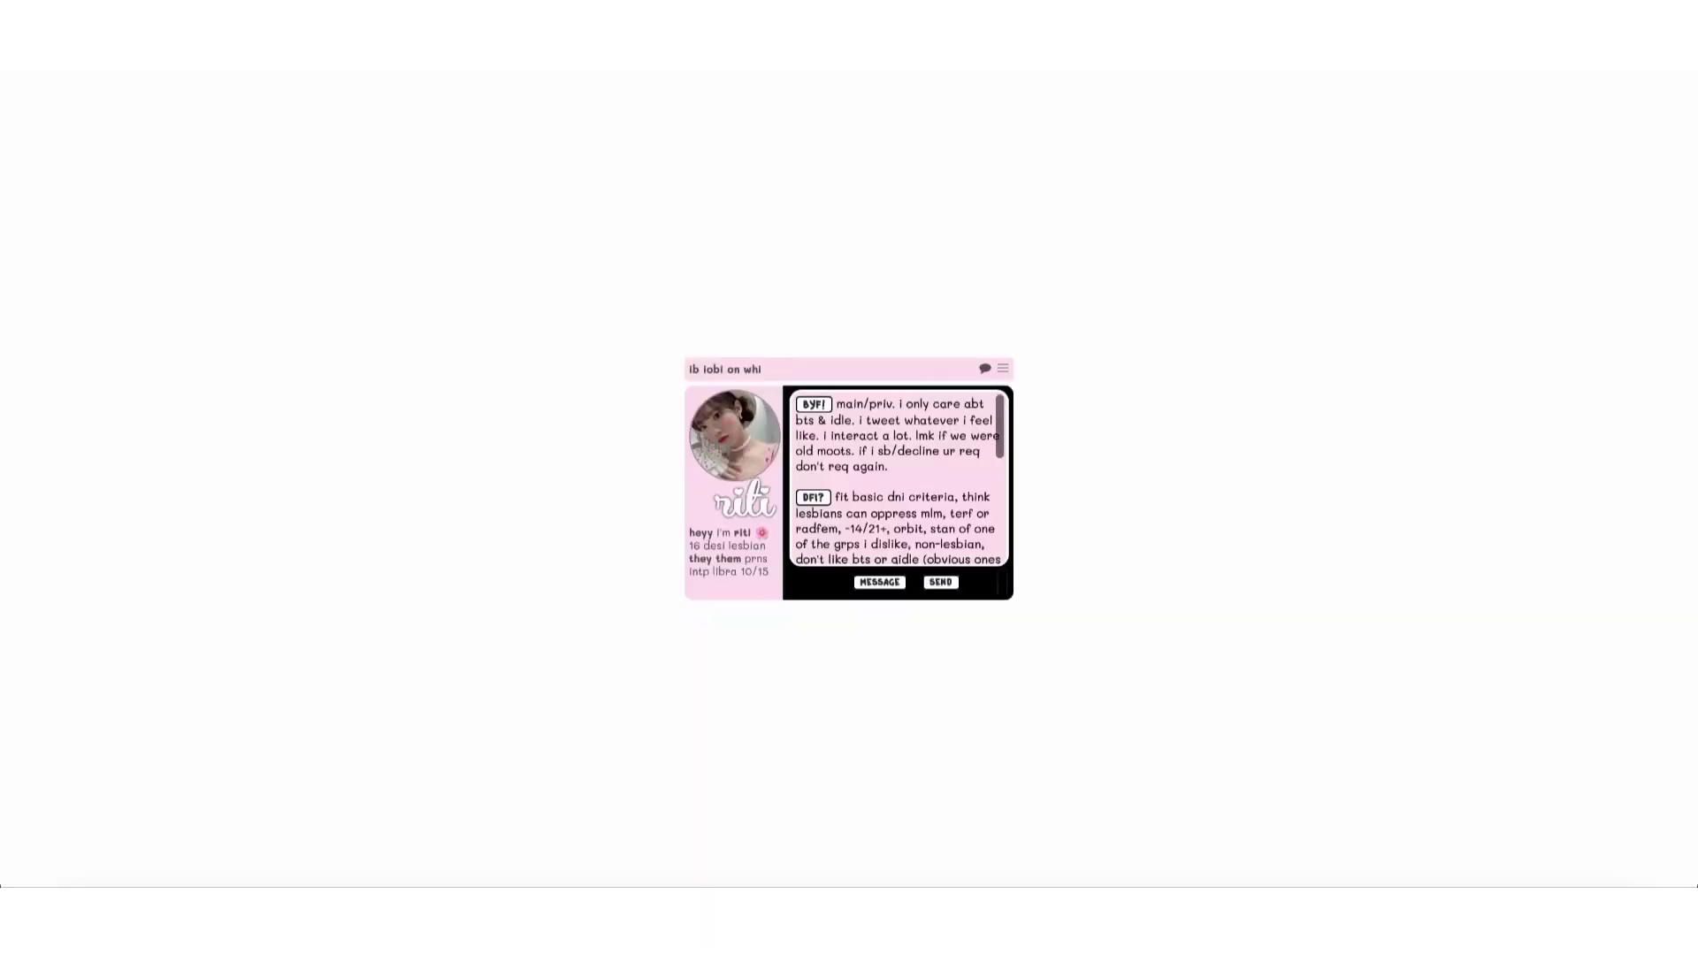
{"action": "key", "text": "super+l"}
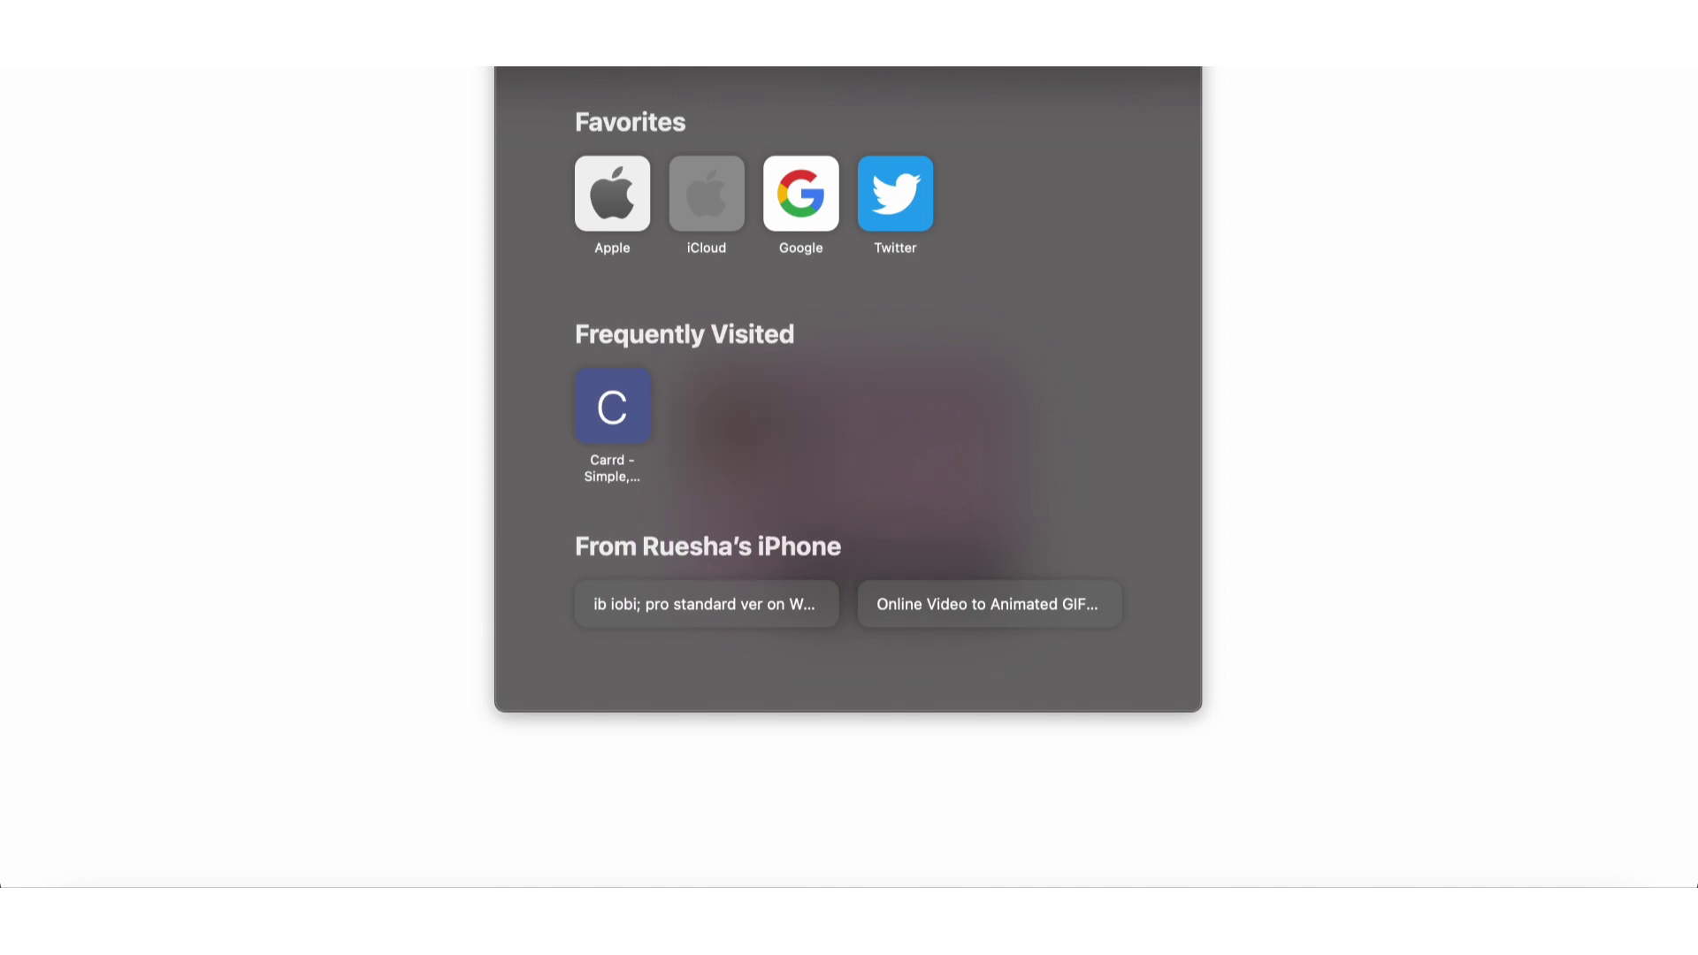
{"action": "left_click", "coordinate": [1354, 419]}
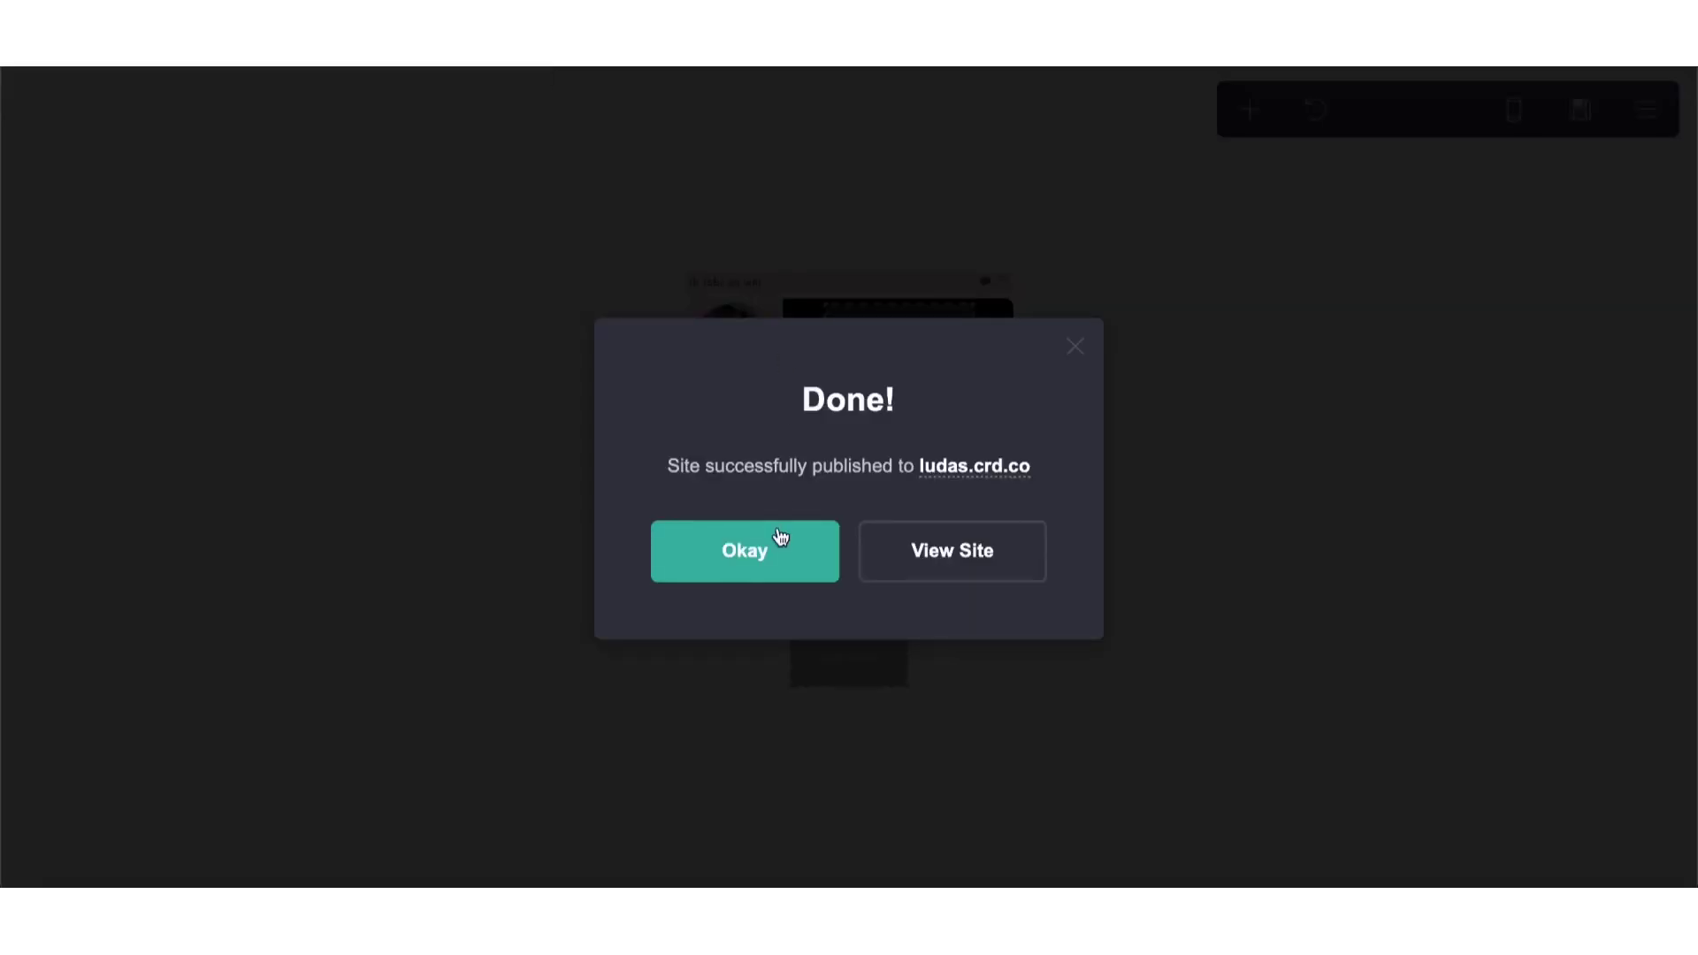
{"action": "left_click", "coordinate": [780, 550]}
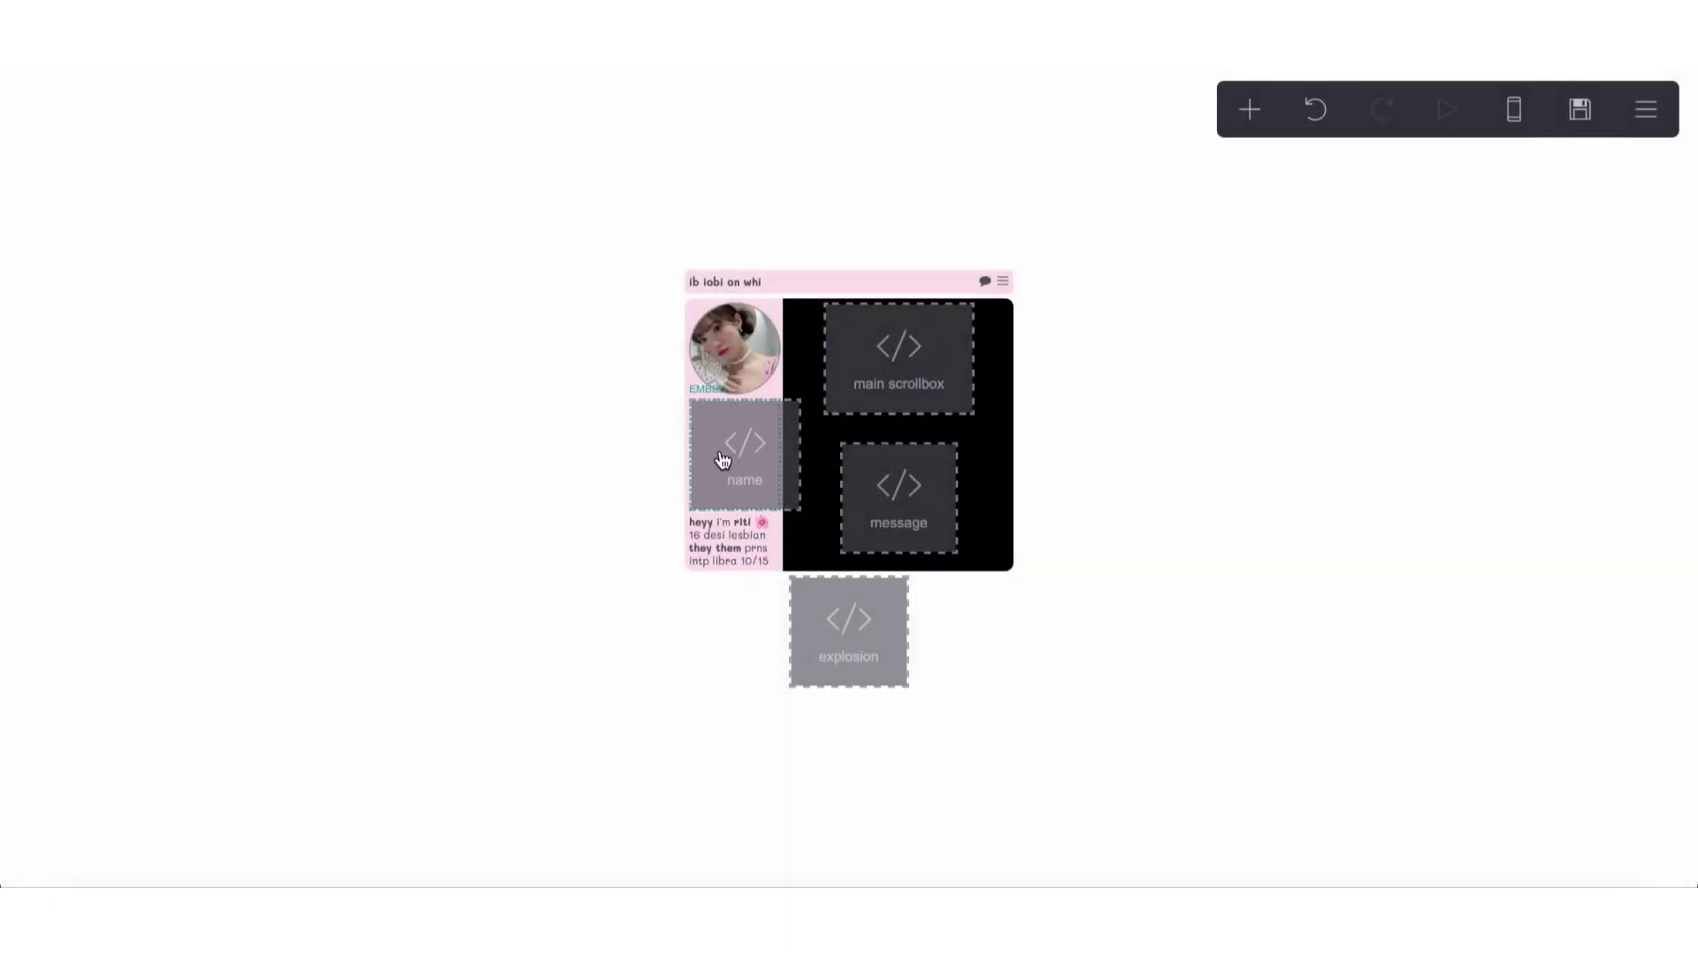
Step: Publish the card to ludas.crd.co, retrying after the first attempt fails
{"action": "left_click", "coordinate": [725, 458]}
{"action": "left_click", "coordinate": [114, 543]}
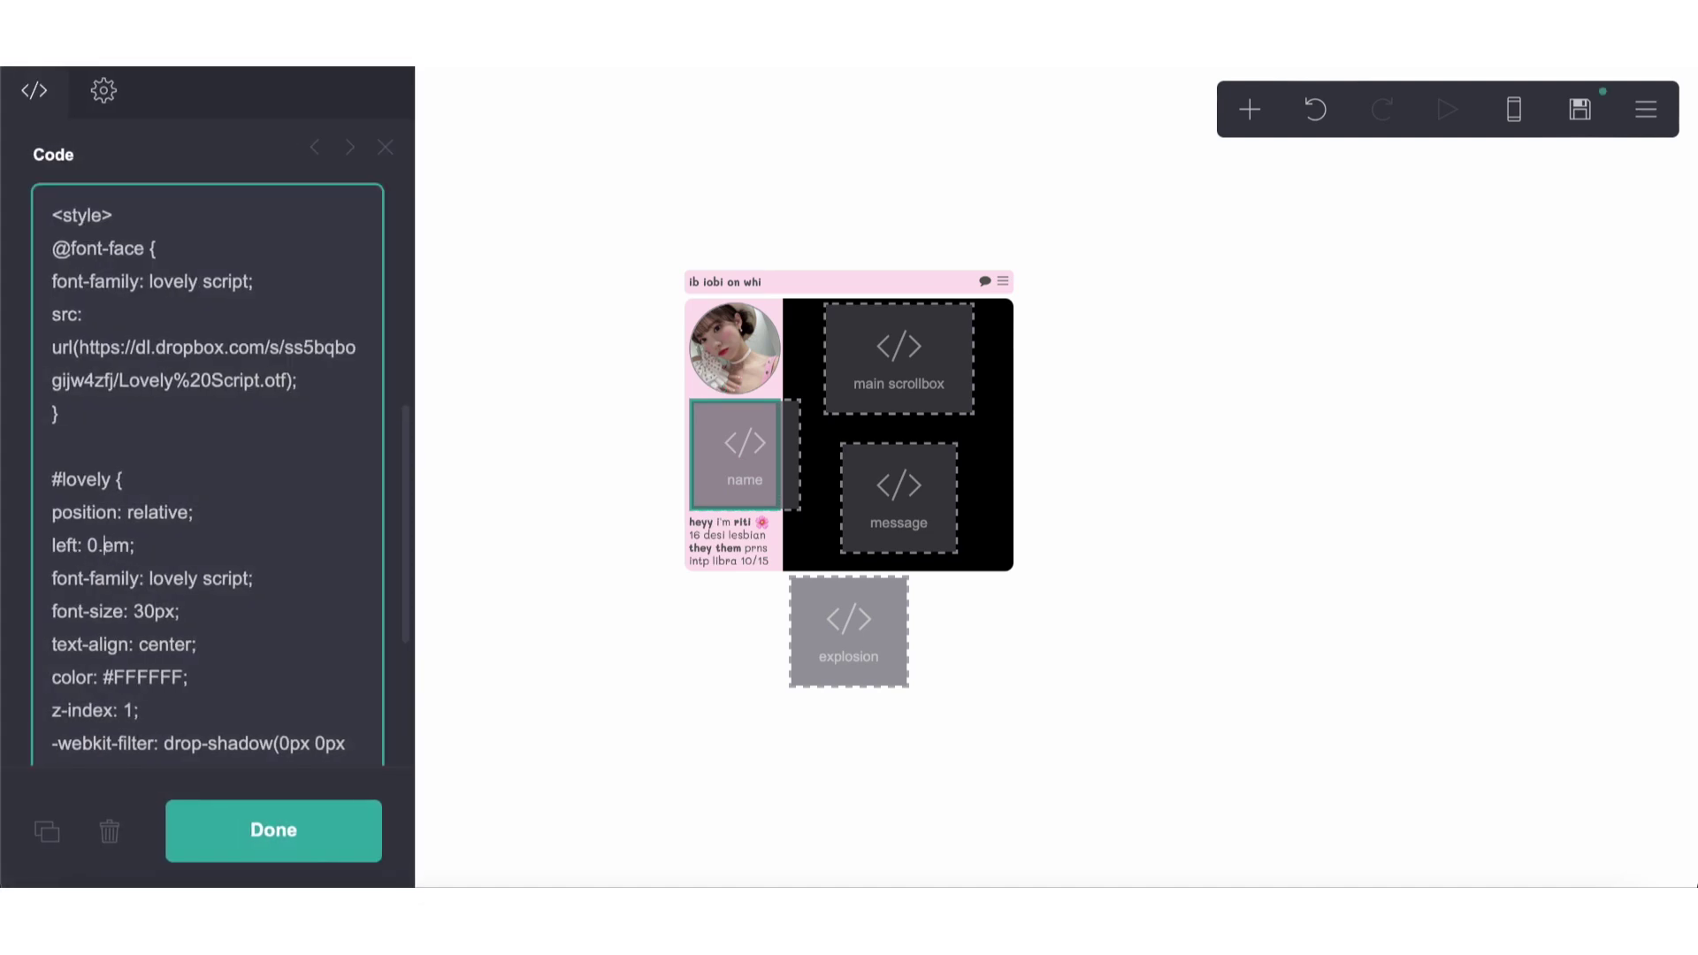
{"action": "left_click", "coordinate": [1580, 111]}
{"action": "left_click", "coordinate": [217, 828]}
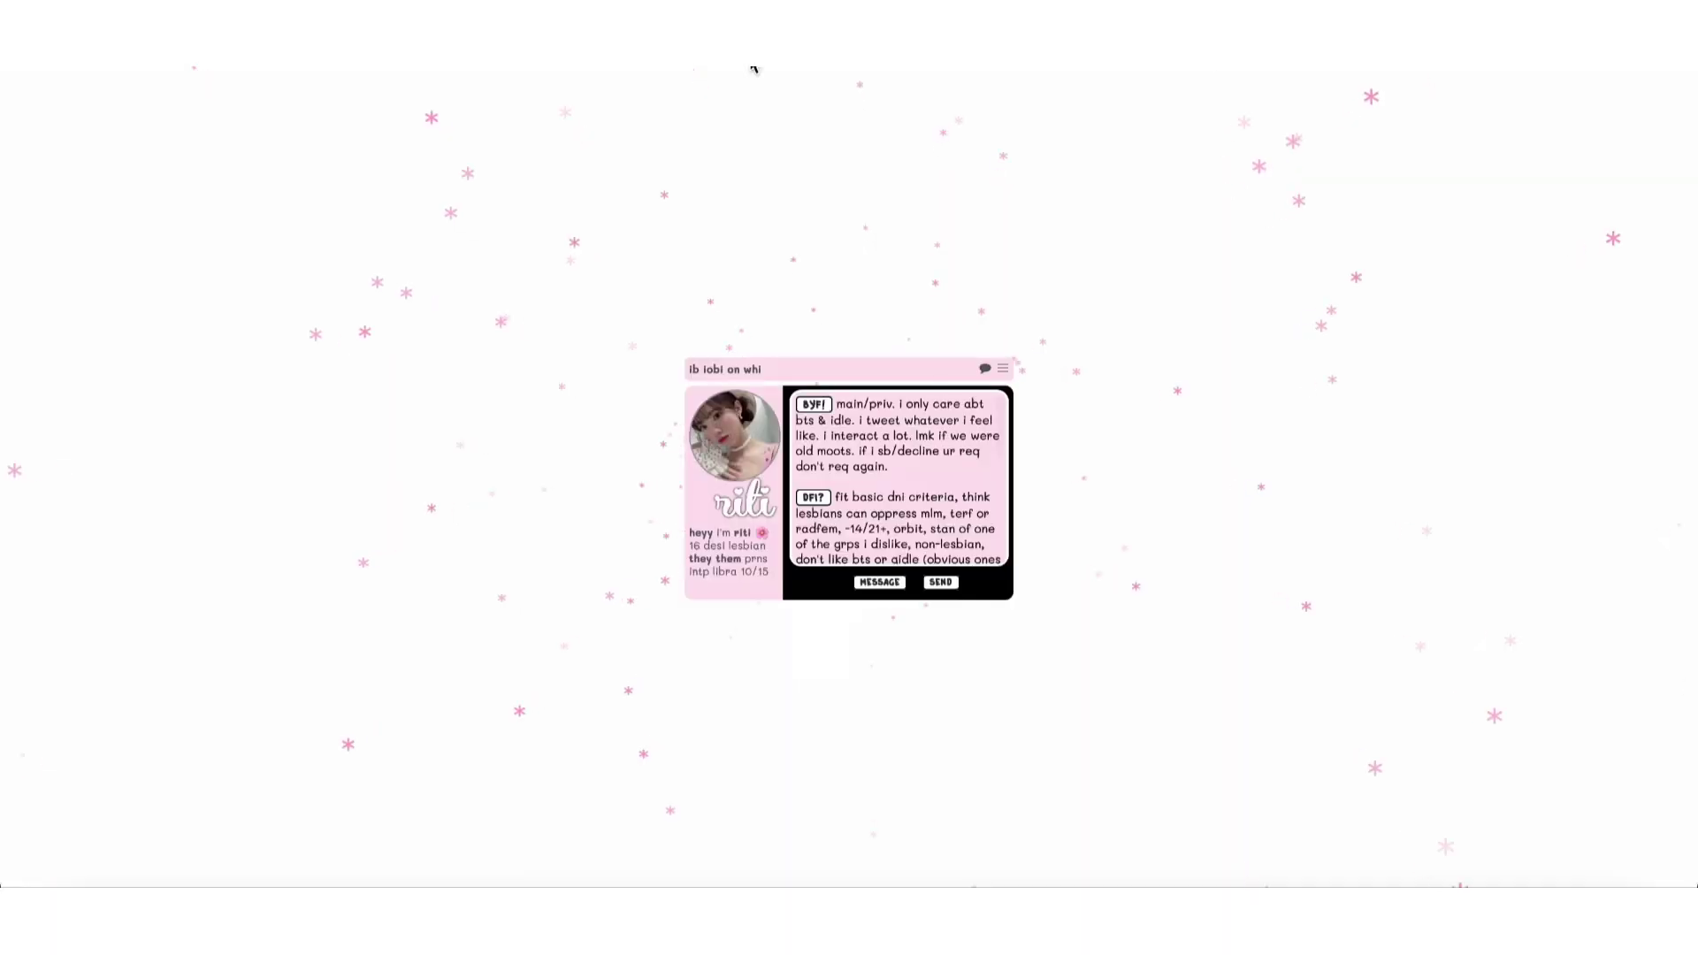
{"action": "left_click", "coordinate": [753, 49]}
{"action": "key", "text": "Return"}
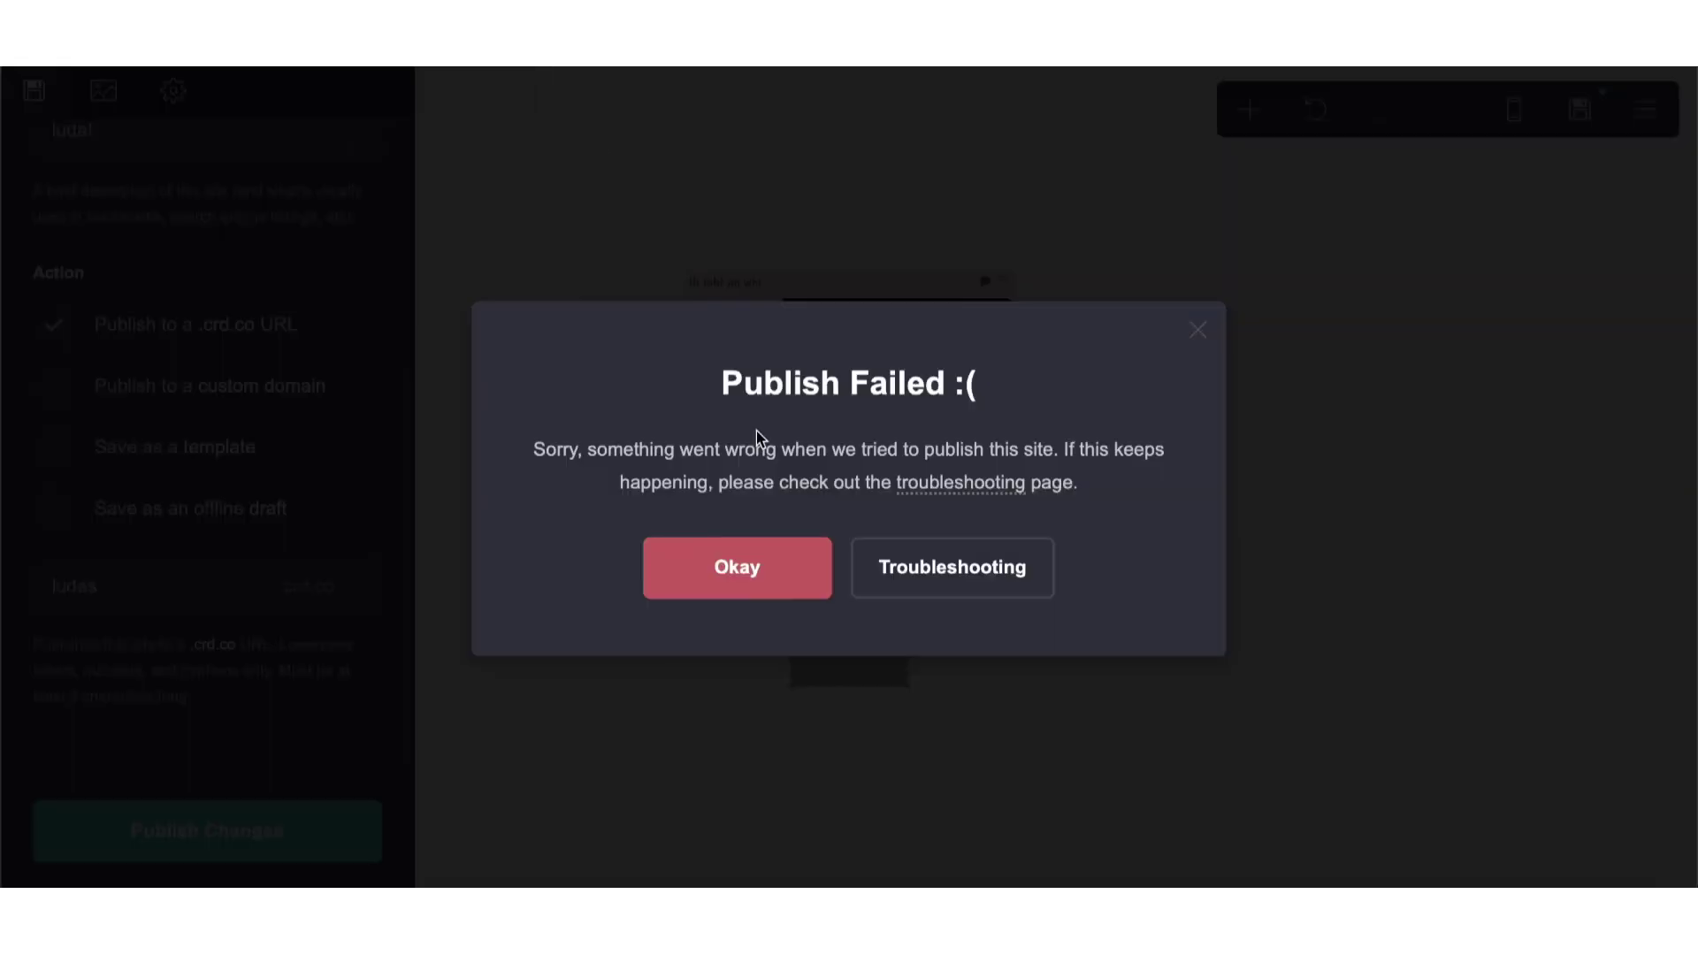
{"action": "left_click", "coordinate": [737, 568]}
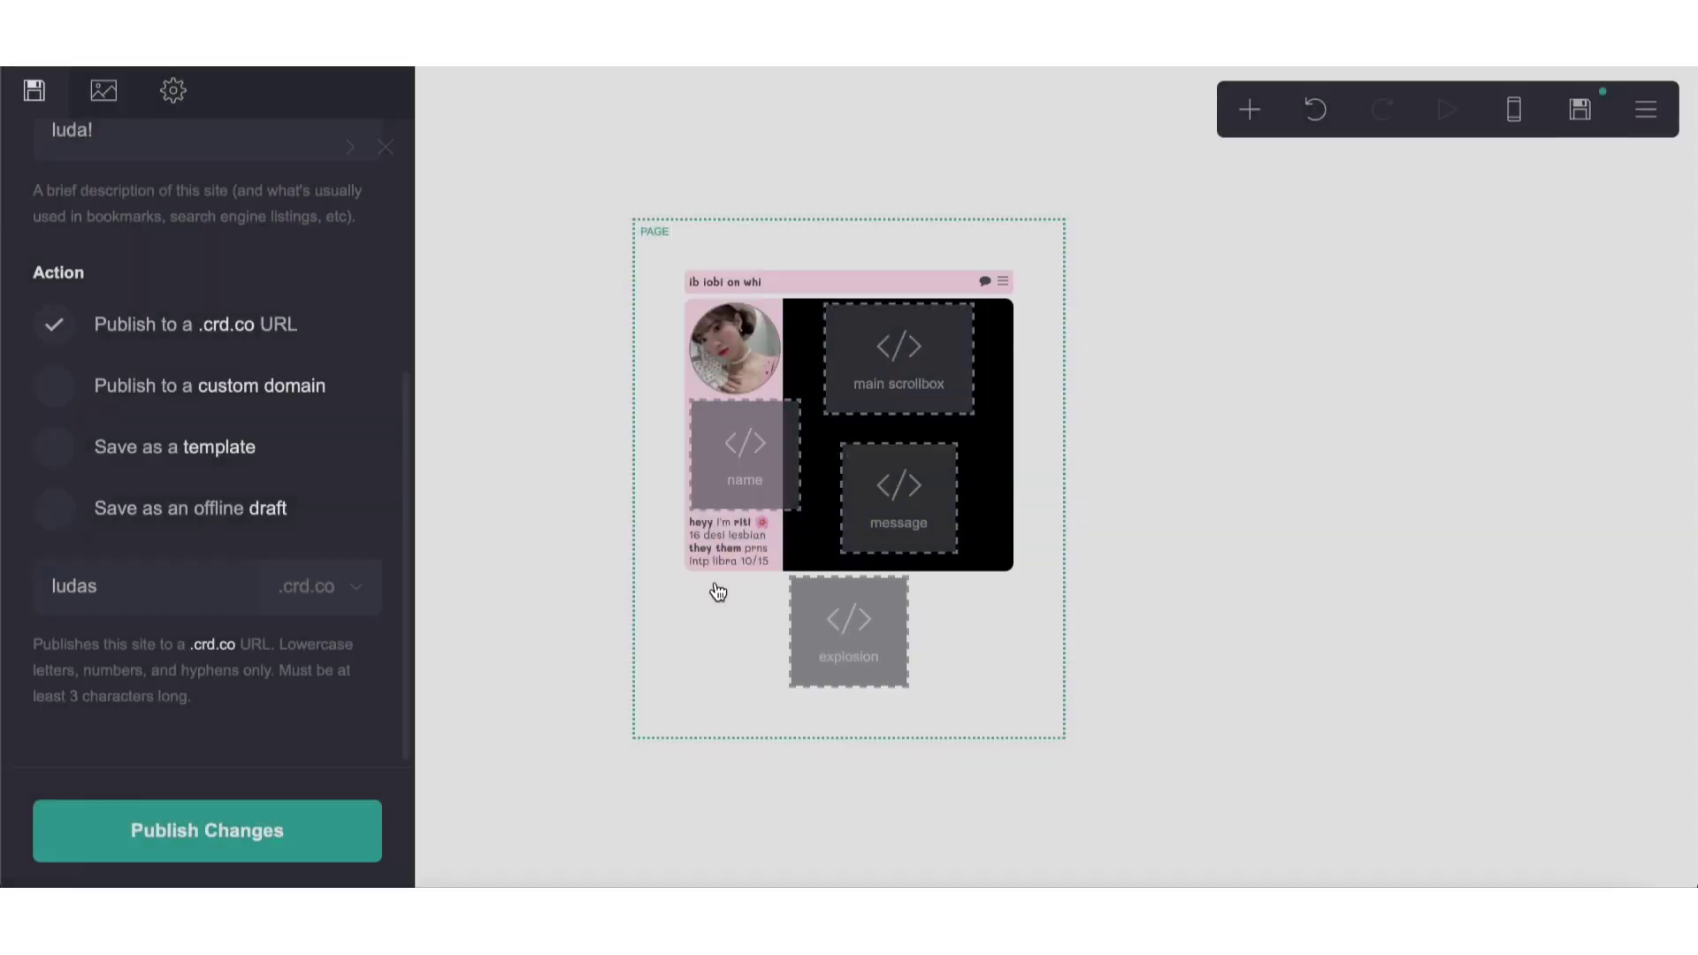
{"action": "left_click", "coordinate": [253, 851]}
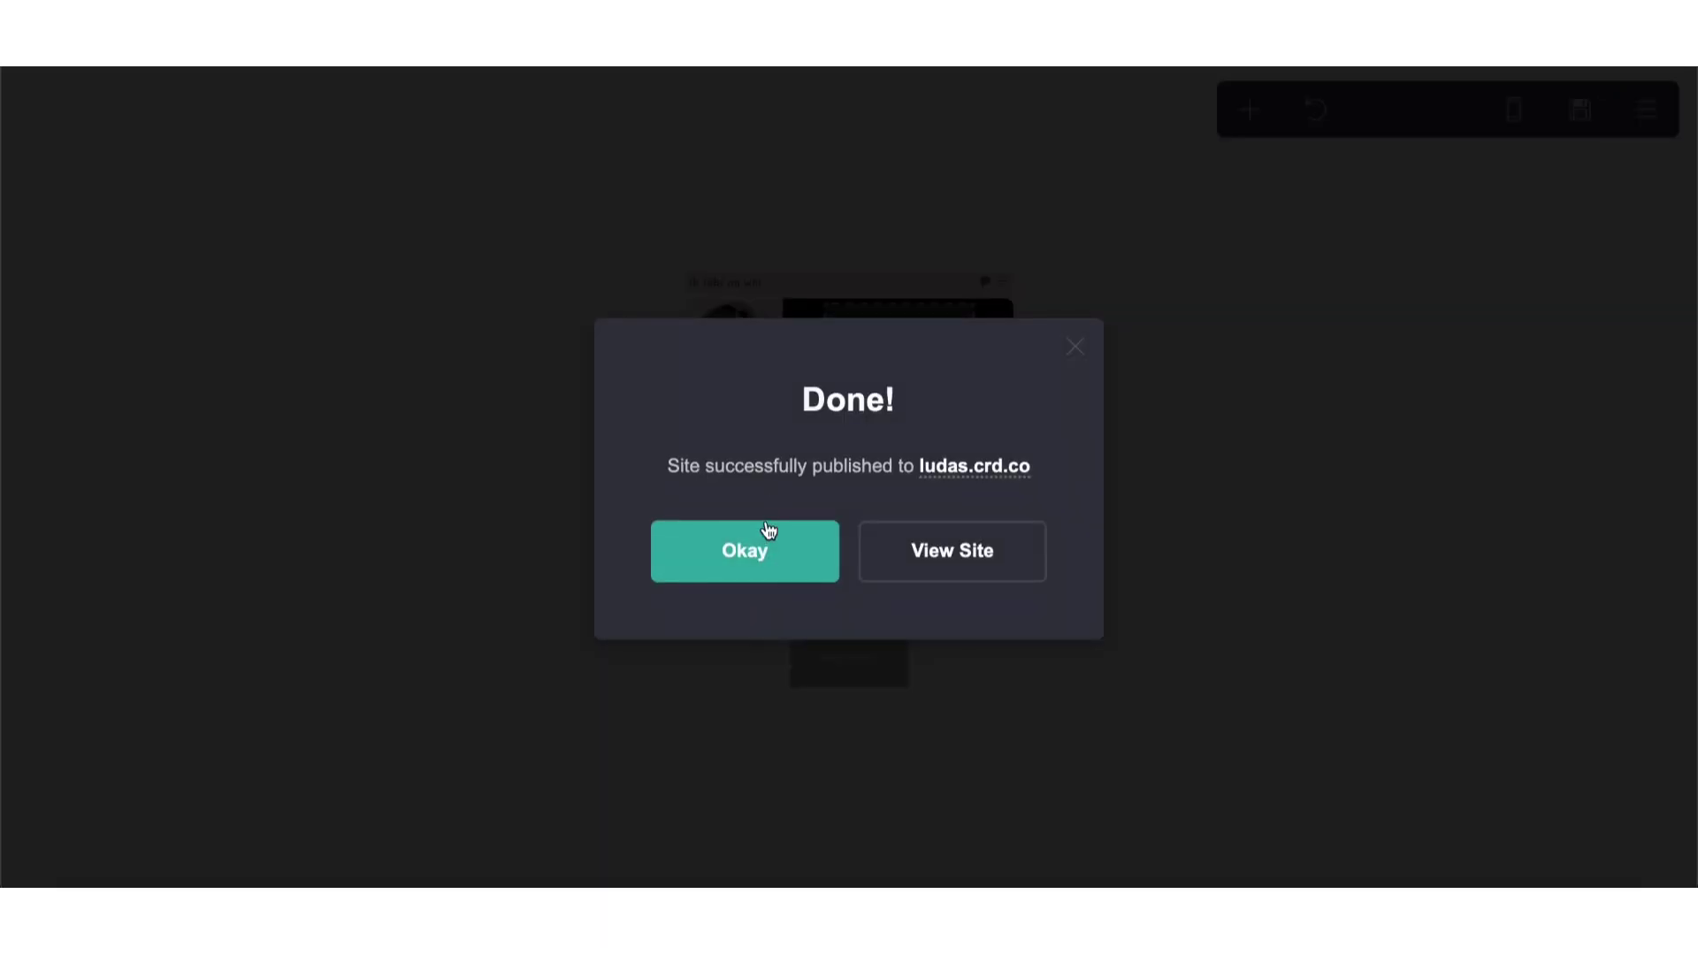
{"action": "left_click", "coordinate": [743, 550]}
Step: Change the name embed's left offset from 0.2em to 0em and republish
{"action": "left_click", "coordinate": [743, 455]}
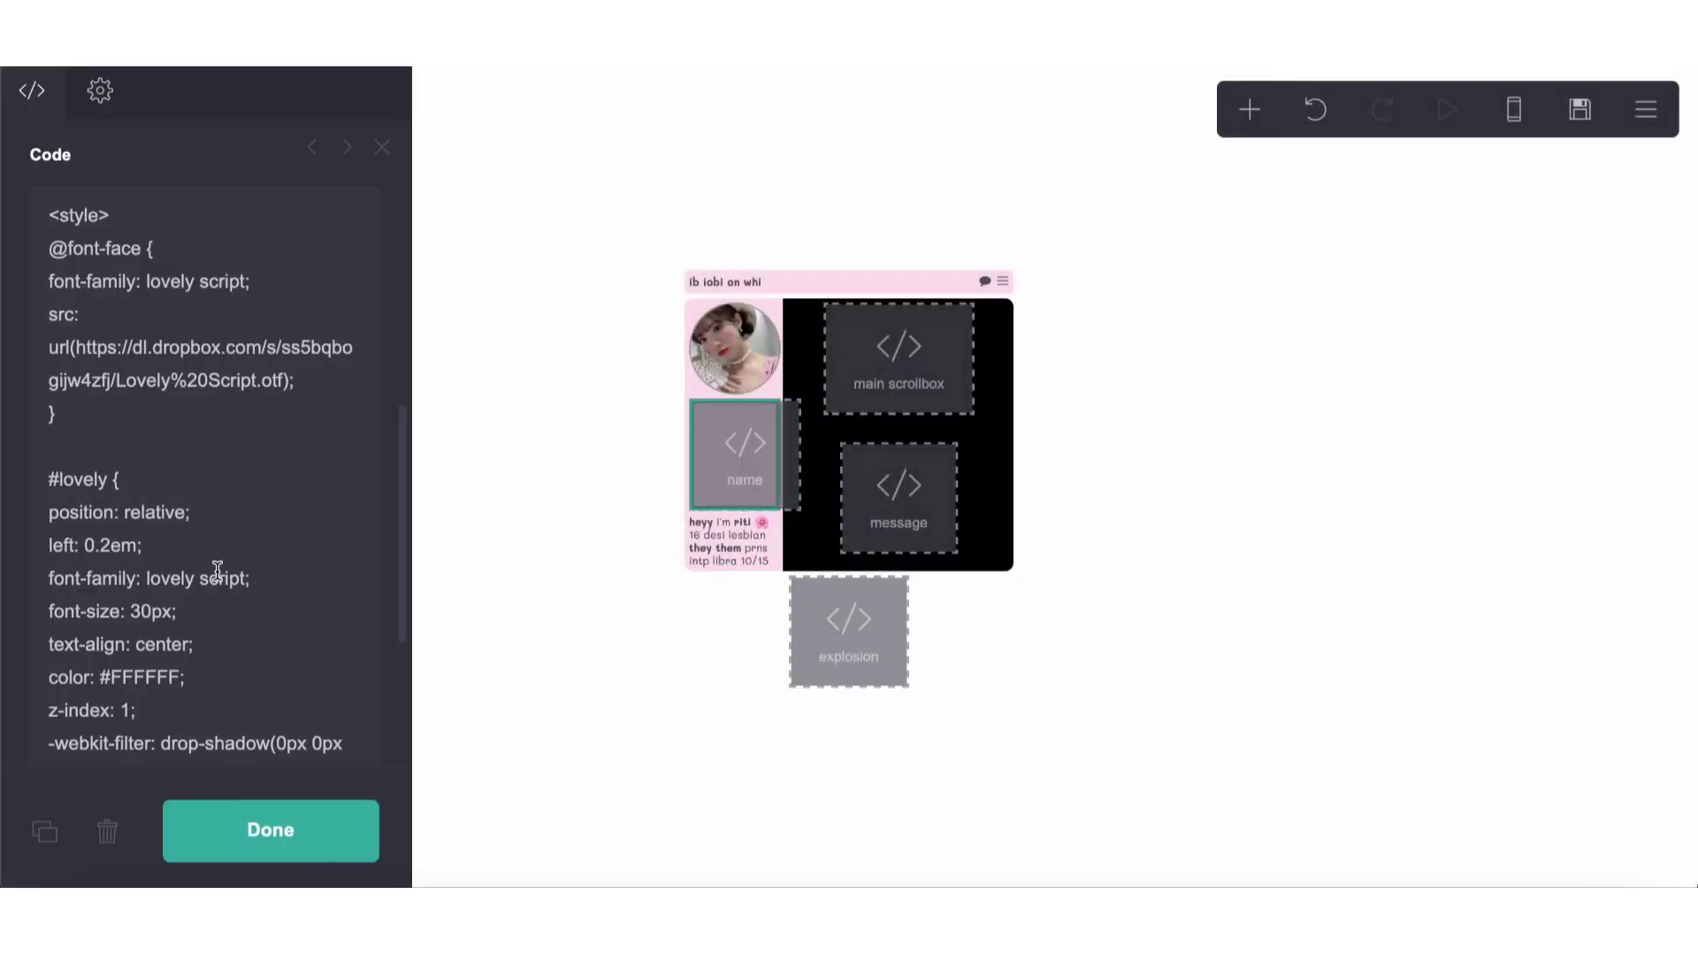
{"action": "left_click", "coordinate": [111, 546]}
{"action": "key", "text": "BackSpace"}
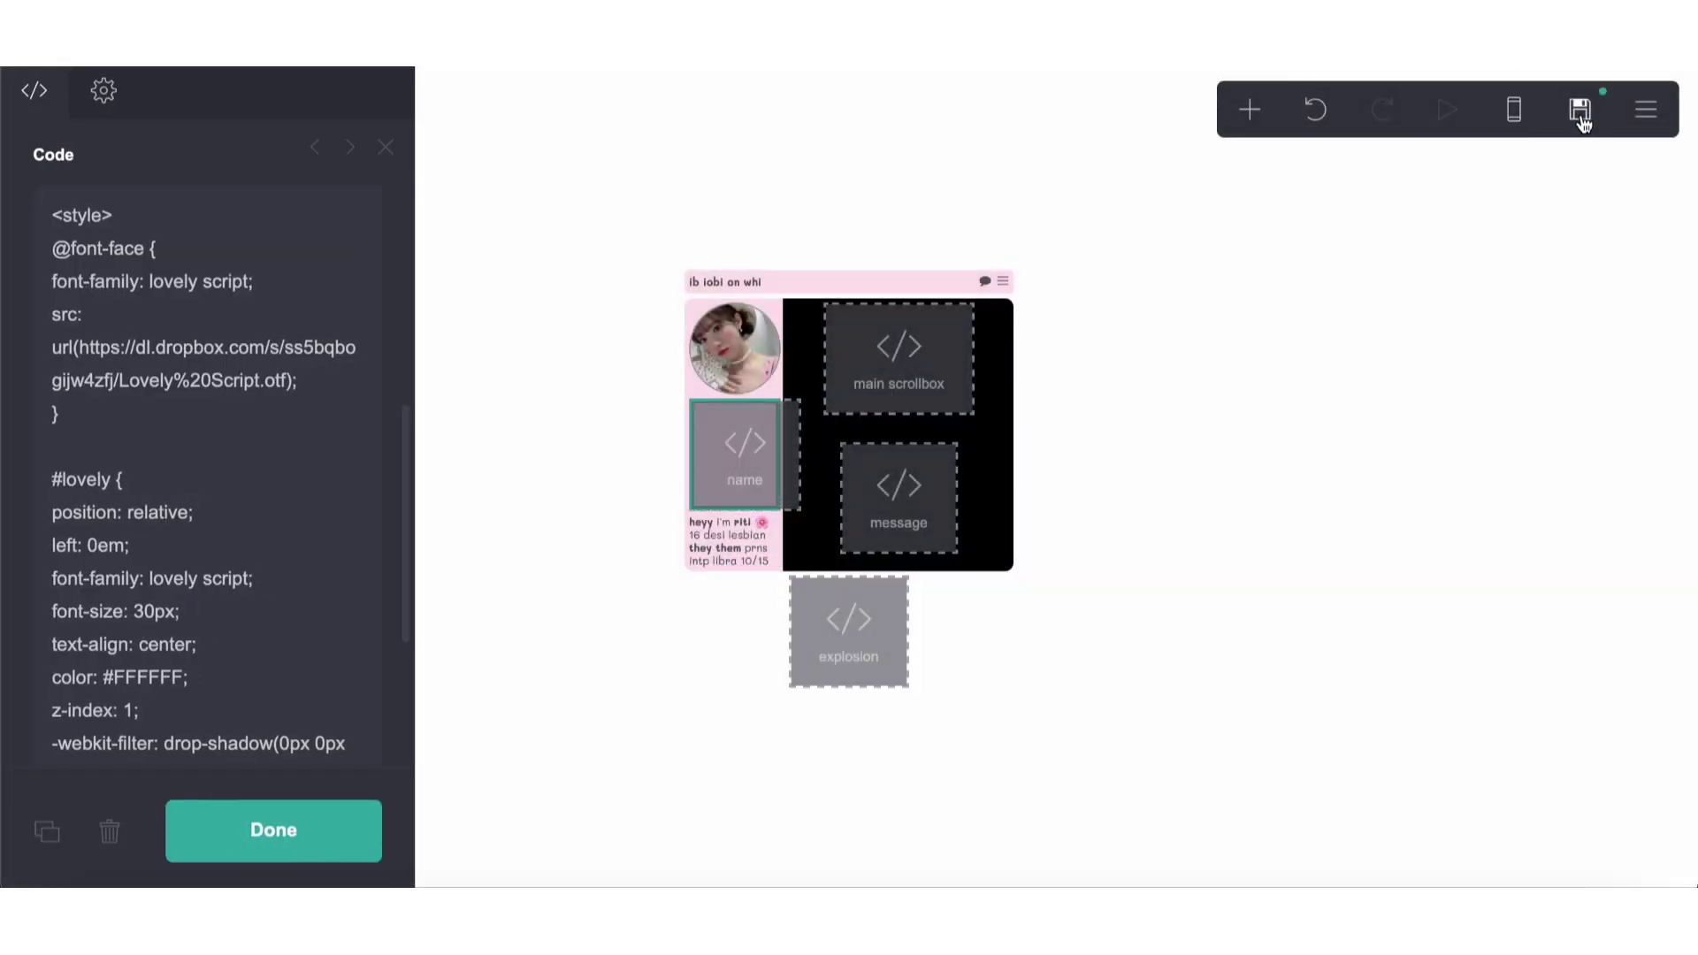
{"action": "left_click", "coordinate": [1580, 109]}
{"action": "left_click", "coordinate": [284, 845]}
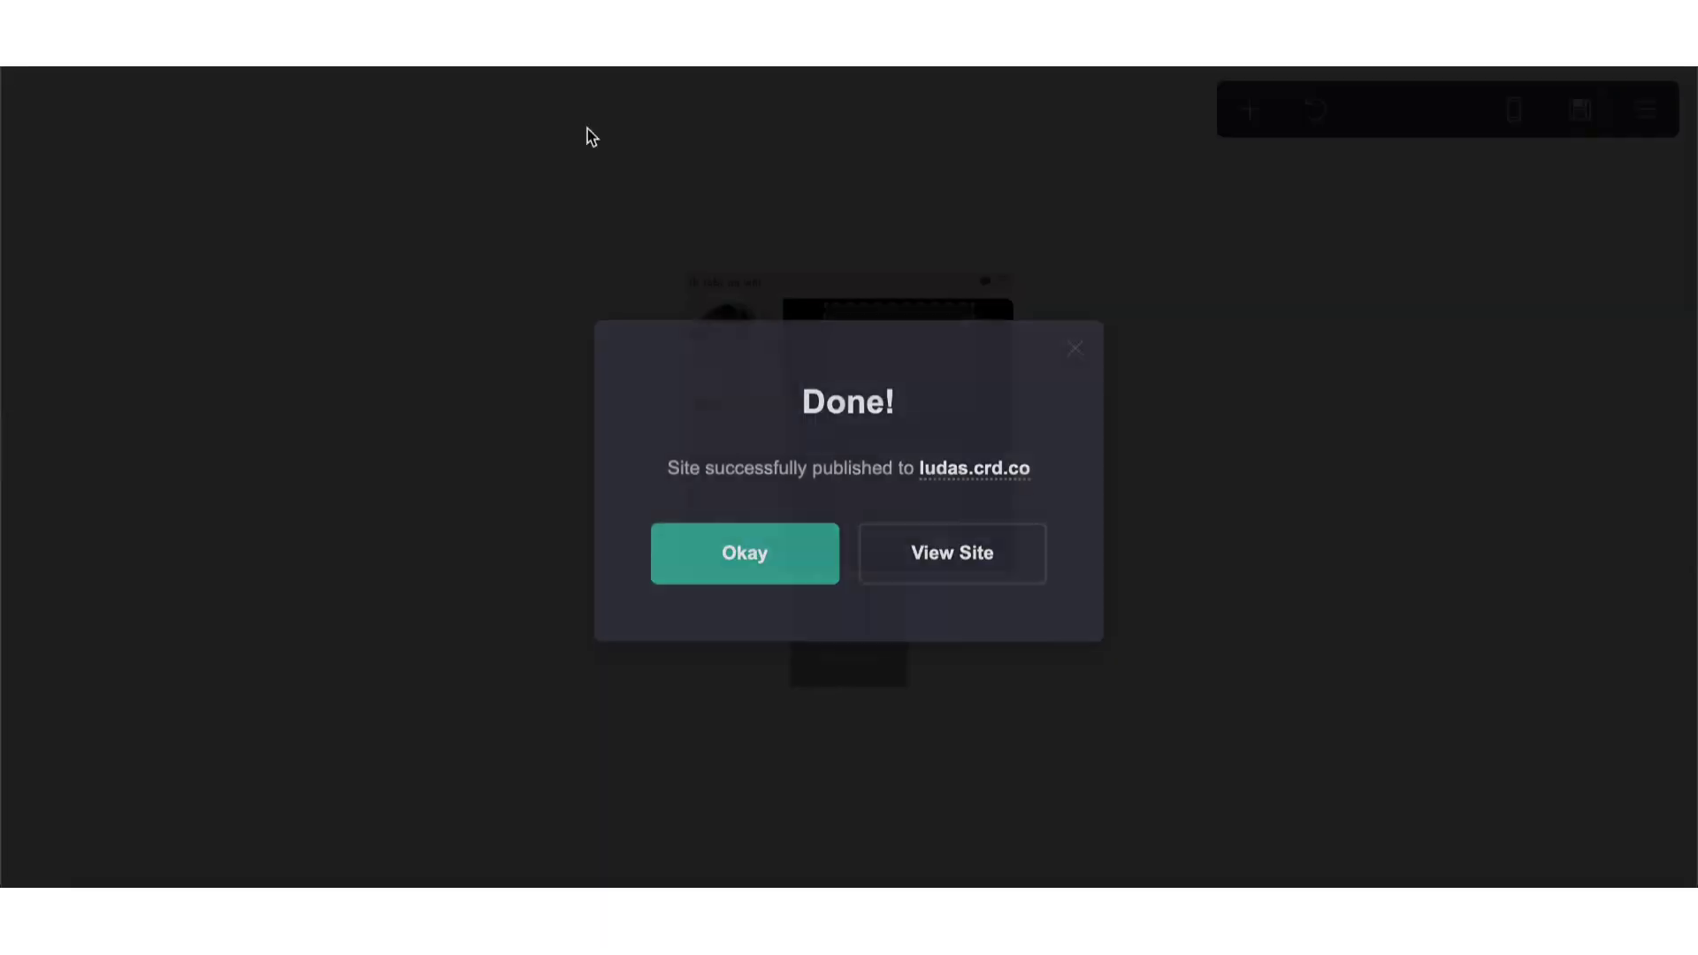
{"action": "left_click", "coordinate": [768, 577]}
Step: Enlarge the bio text to size 0.75 and publish the change
{"action": "left_click", "coordinate": [734, 541]}
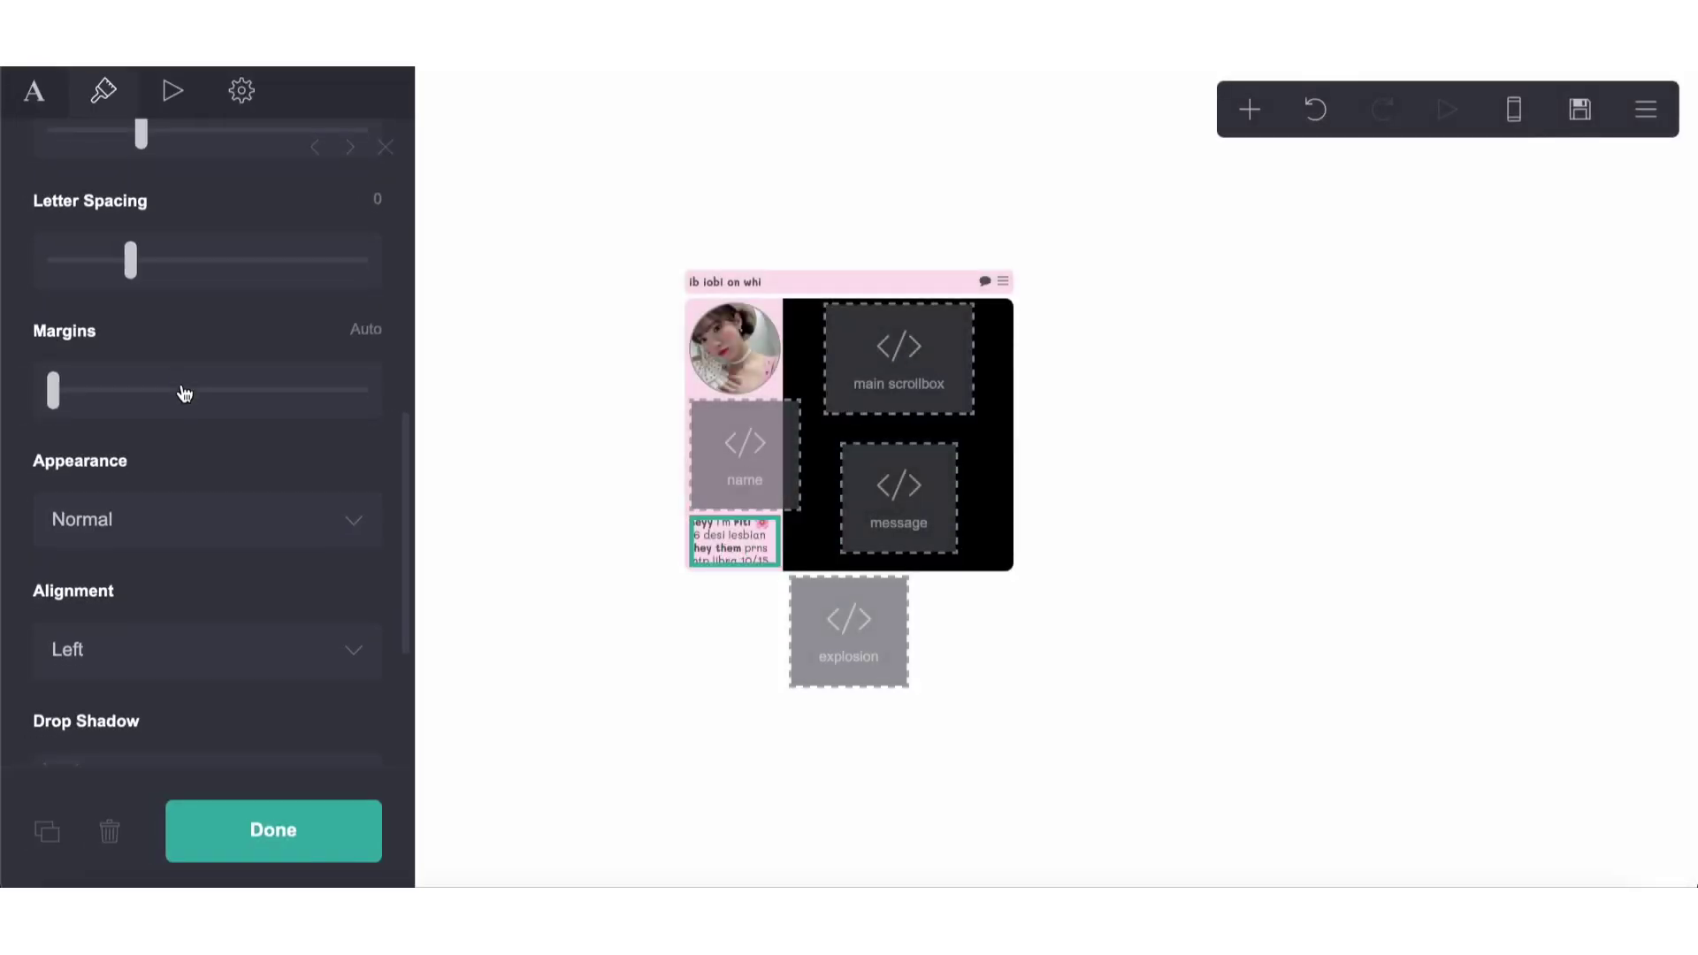
{"action": "scroll", "coordinate": [182, 389], "scroll_direction": "up", "scroll_amount": 3}
{"action": "scroll", "coordinate": [134, 494], "scroll_direction": "up", "scroll_amount": 5}
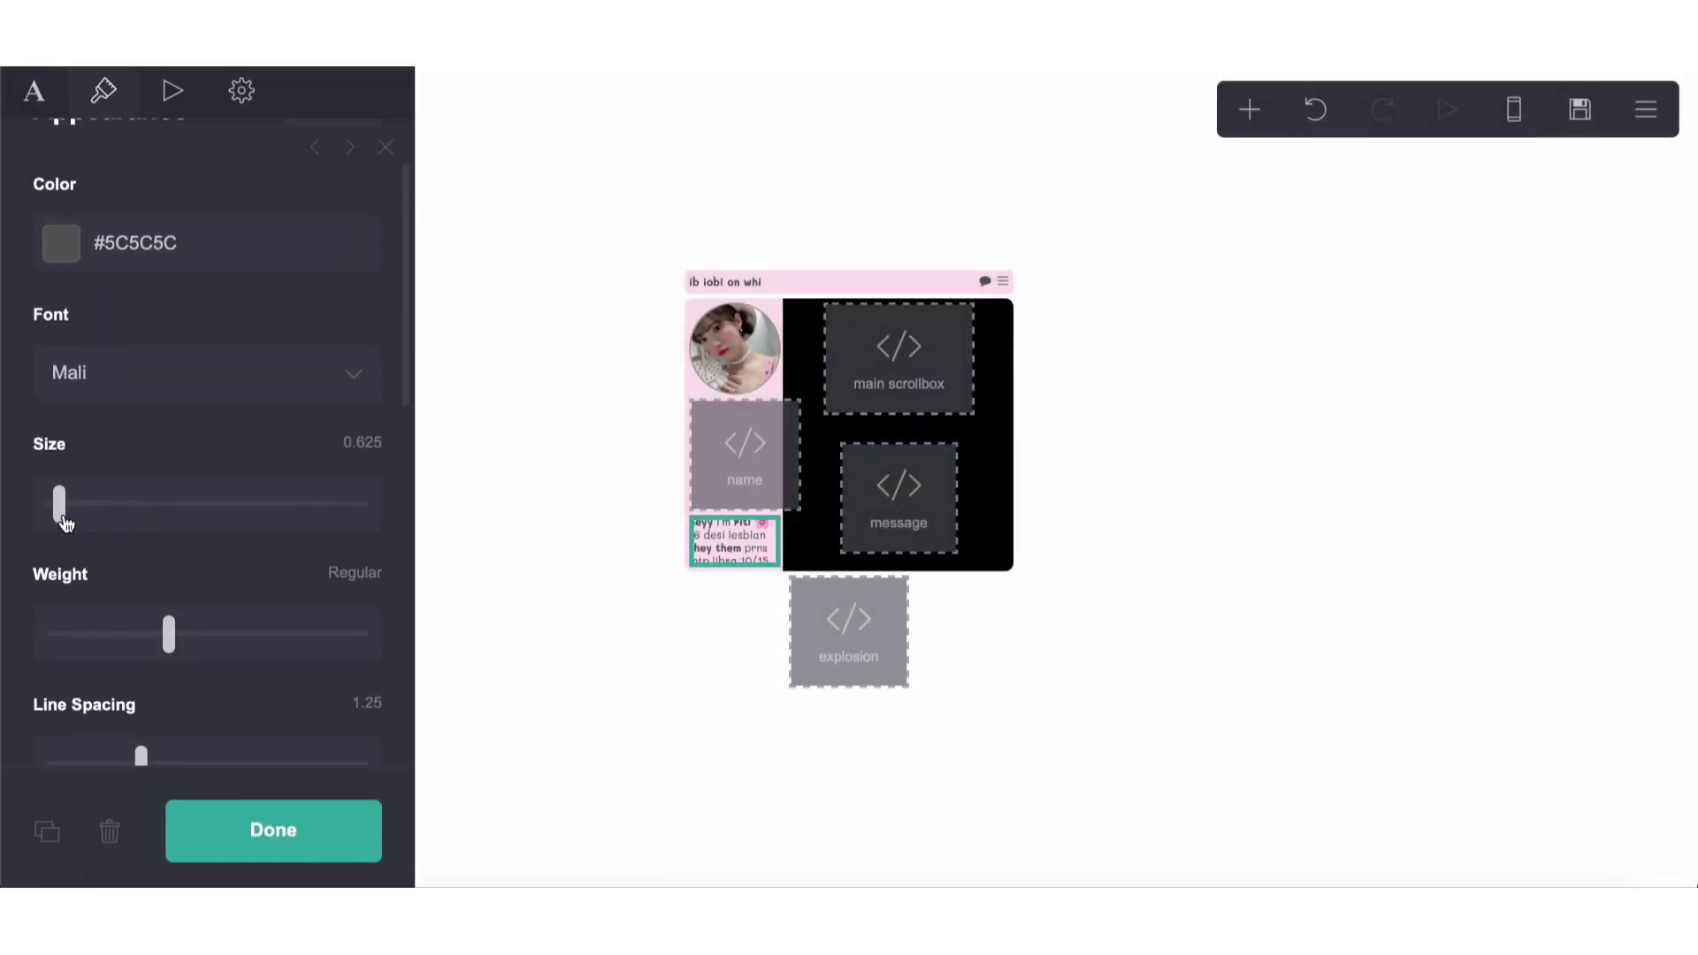
{"action": "left_click_drag", "start_coordinate": [65, 516], "coordinate": [70, 518]}
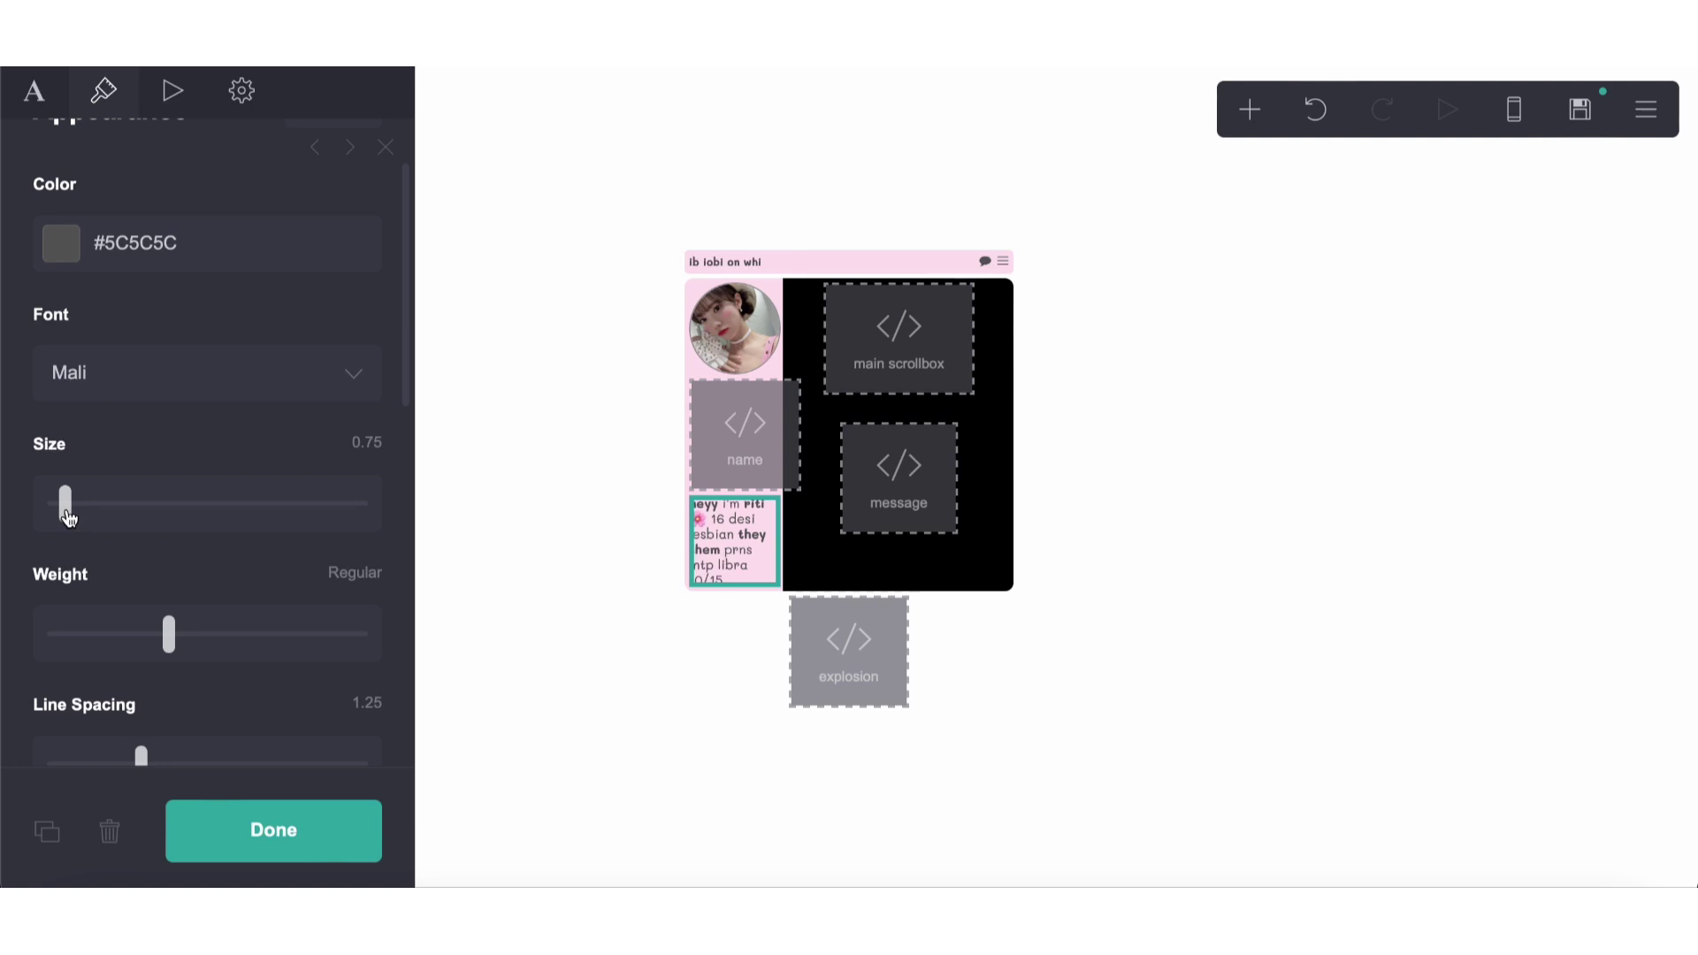
{"action": "left_click", "coordinate": [1578, 113]}
{"action": "left_click", "coordinate": [310, 805]}
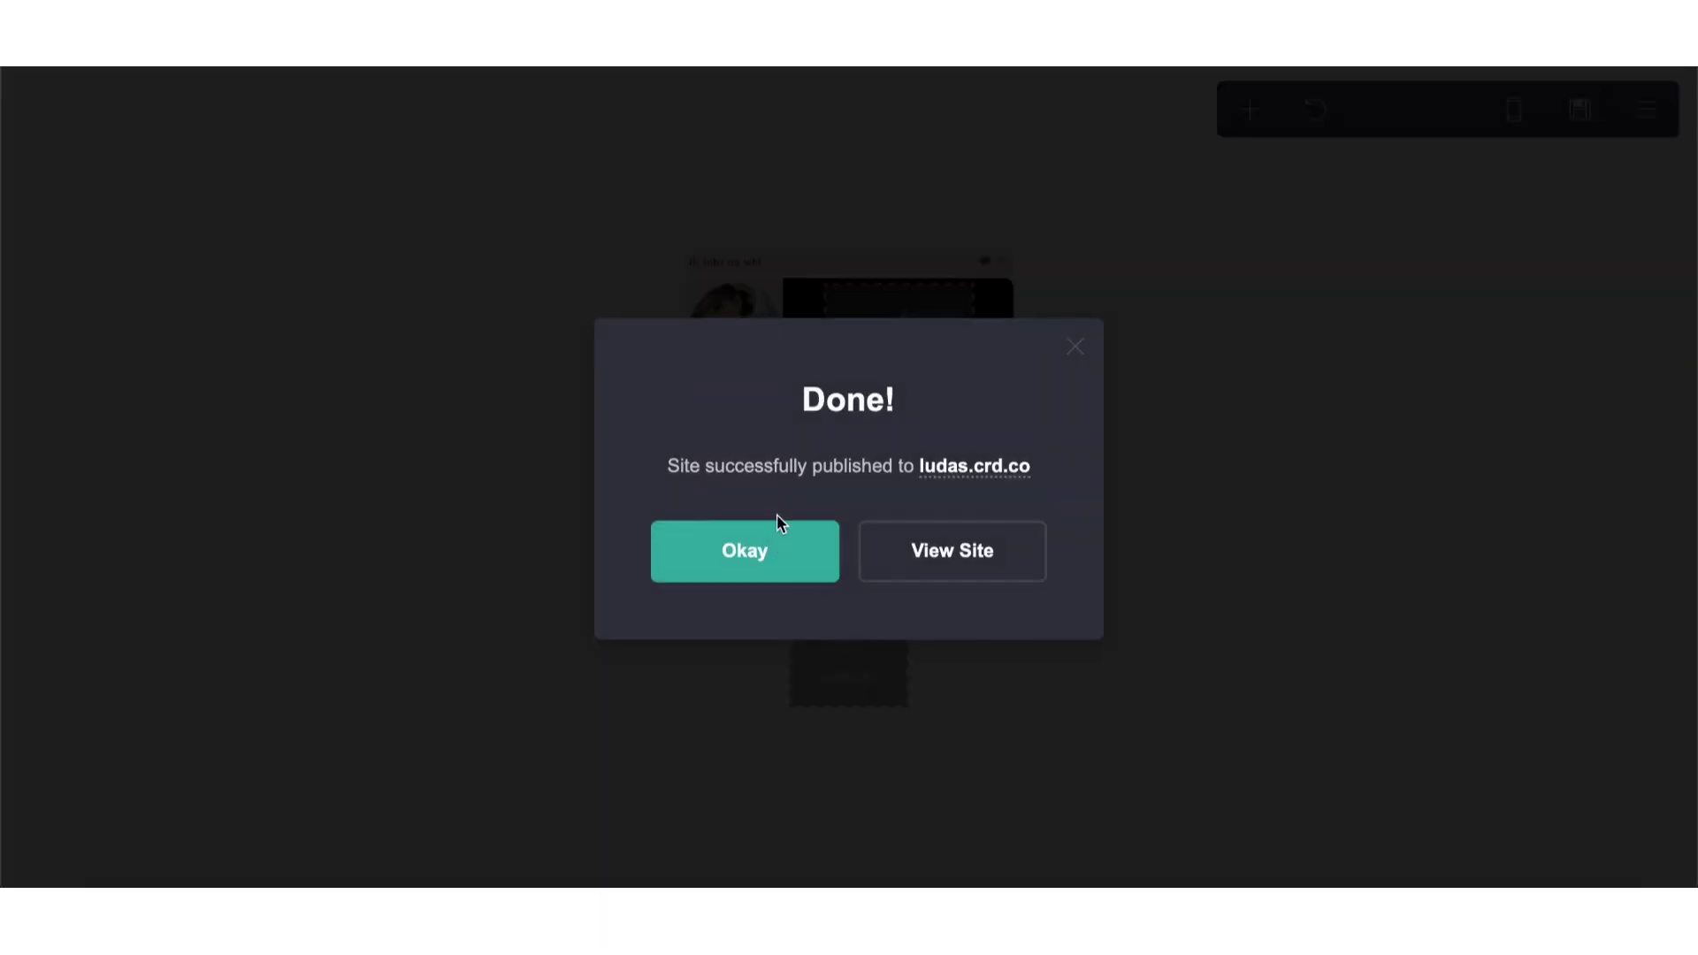
{"action": "left_click", "coordinate": [777, 531]}
Step: Delete 10/15 from the bio, publish, and check the live page
{"action": "left_click", "coordinate": [707, 557]}
{"action": "left_click", "coordinate": [32, 91]}
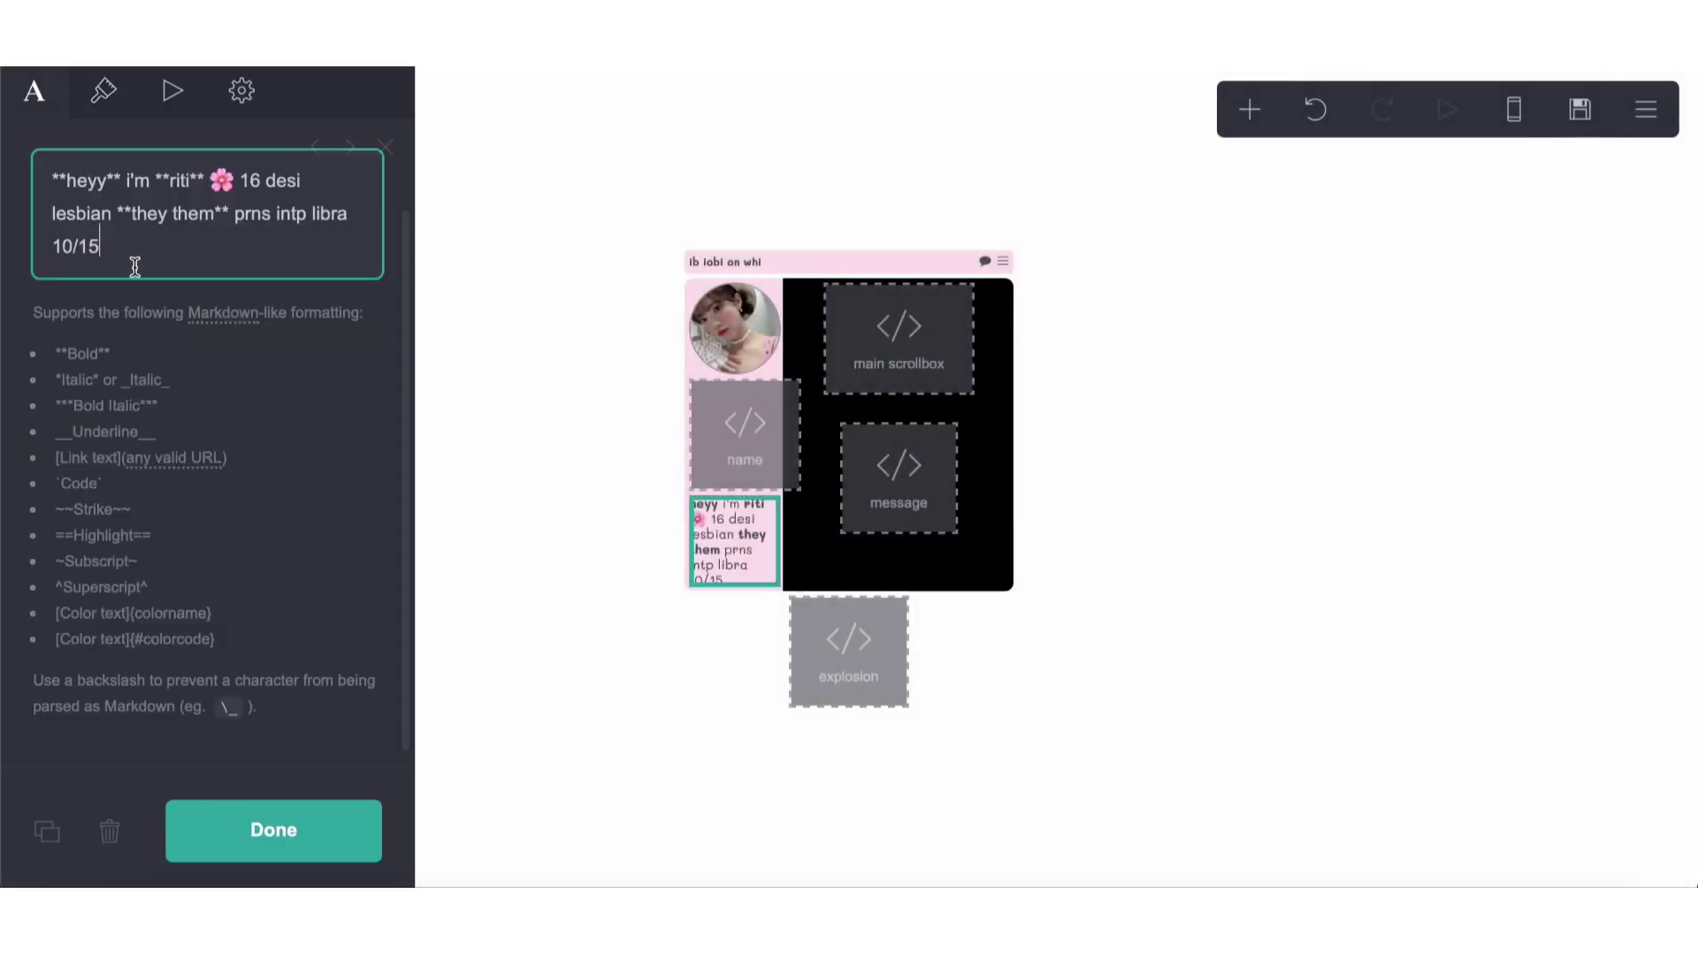
{"action": "left_click_drag", "start_coordinate": [113, 248], "coordinate": [49, 247]}
{"action": "key", "text": "BackSpace"}
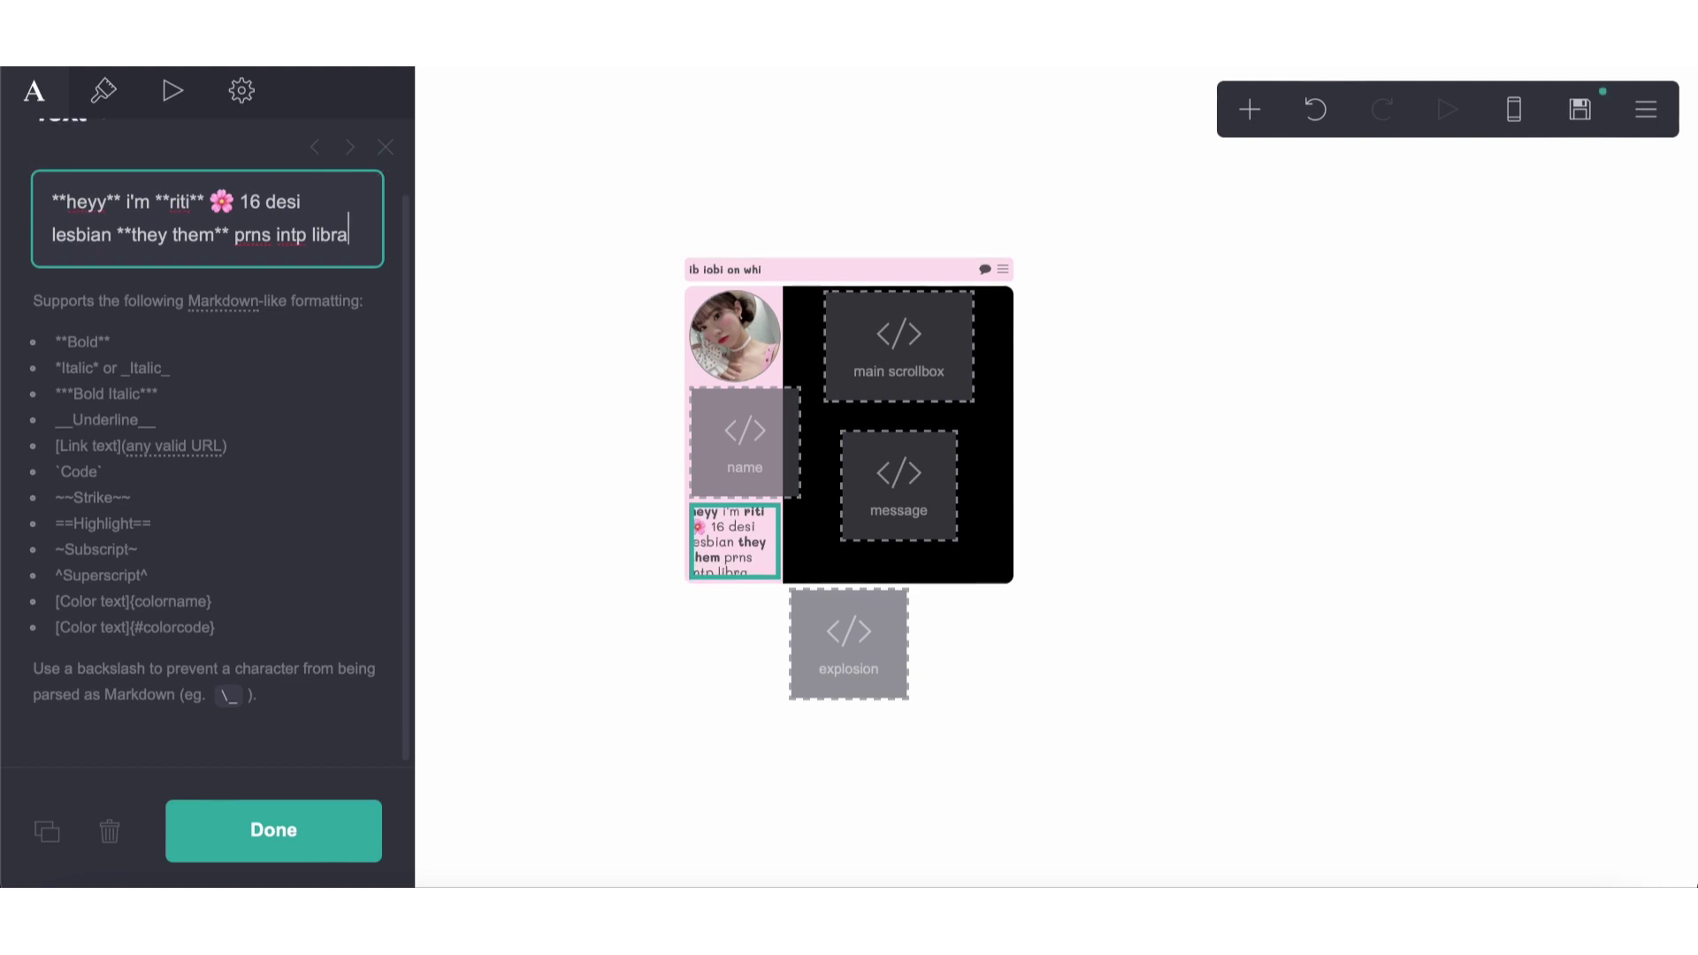
{"action": "left_click", "coordinate": [1580, 109]}
{"action": "left_click", "coordinate": [301, 830]}
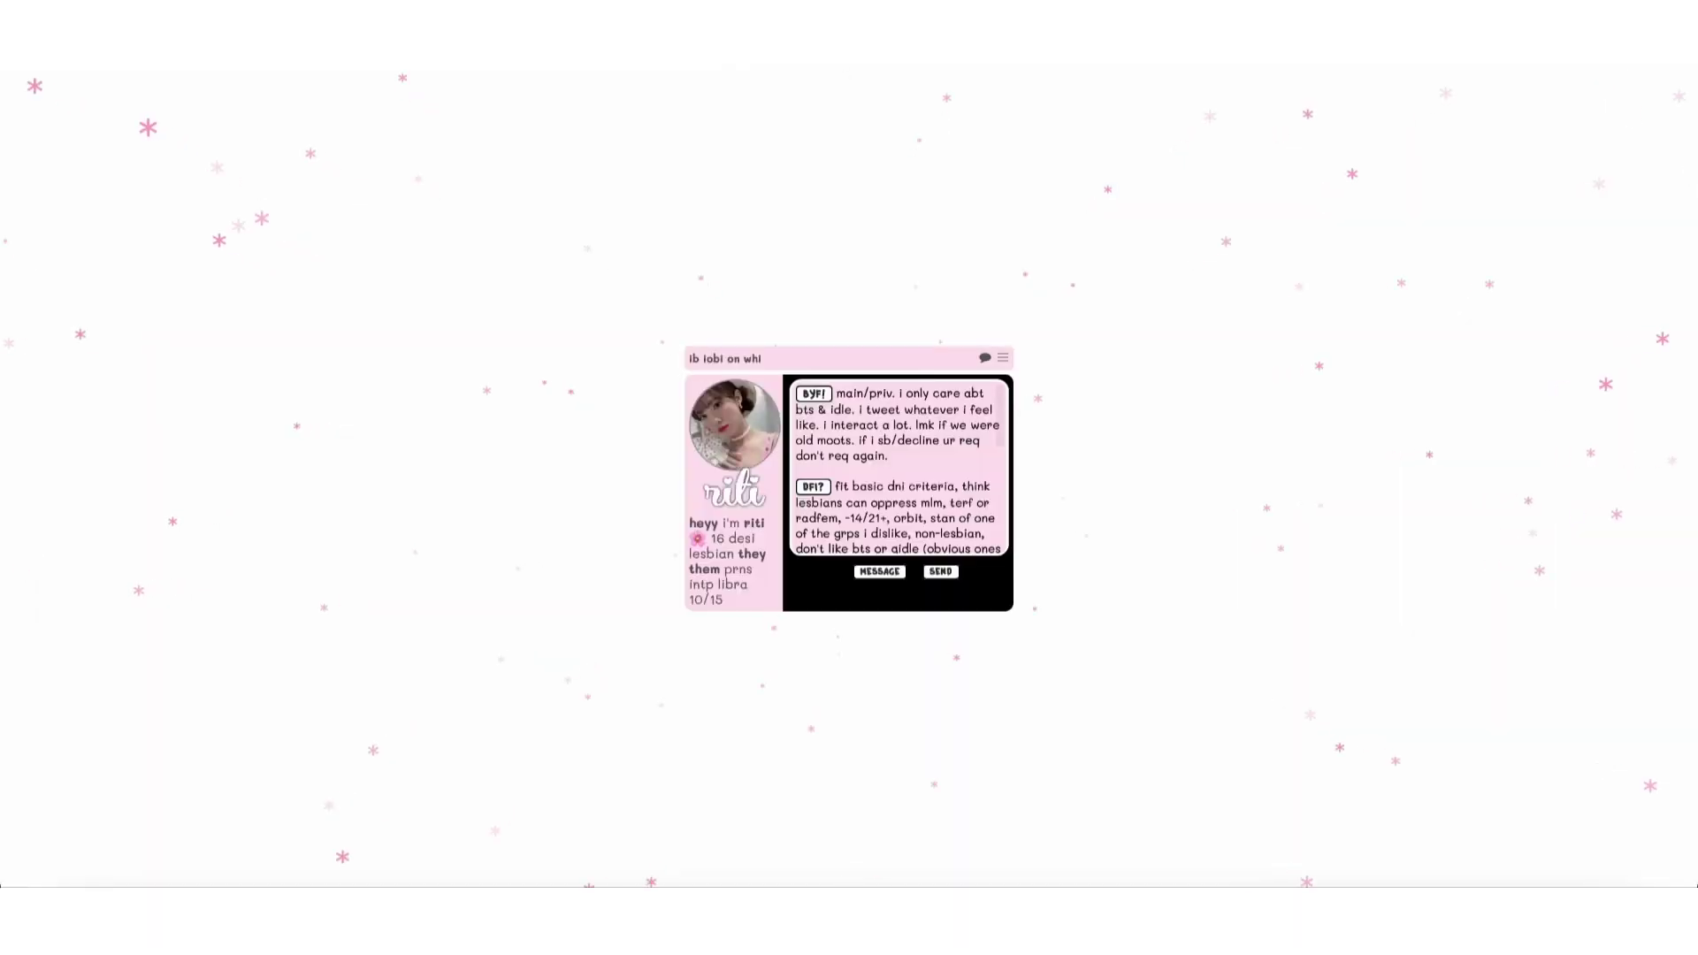
{"action": "key", "text": "super+l"}
{"action": "key", "text": "Return"}
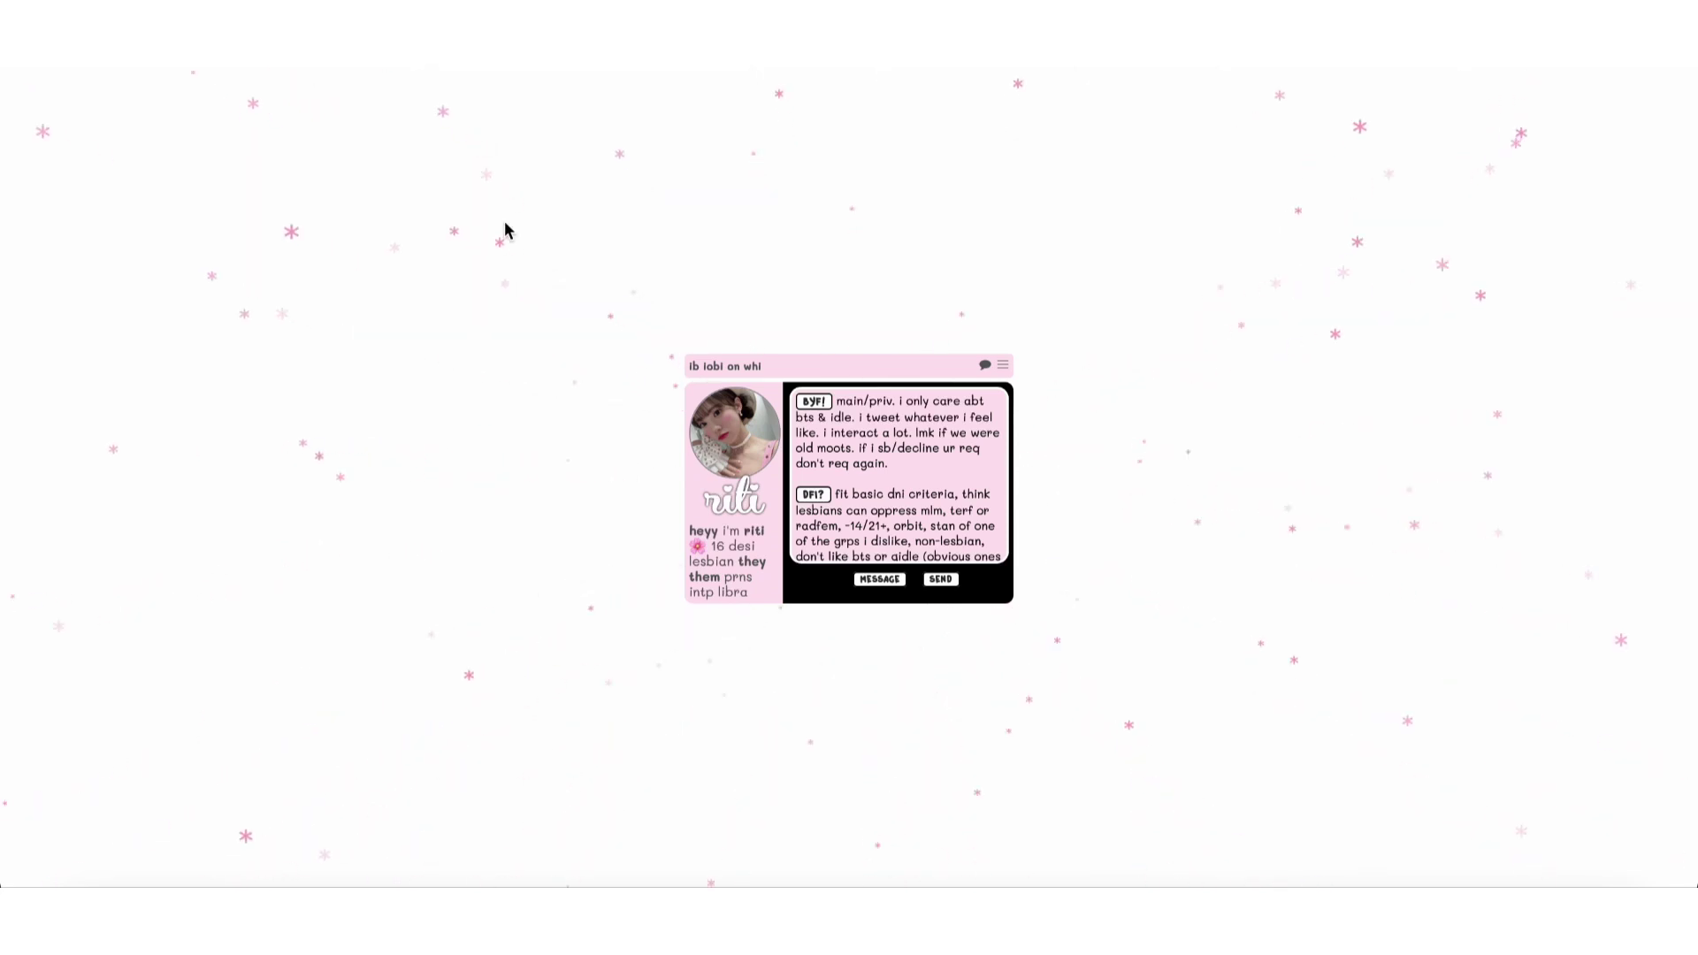
{"action": "left_click", "coordinate": [592, 35]}
{"action": "left_click", "coordinate": [792, 537]}
Step: Shorten heyy to hey and lesbian to les in the bio, then republish
{"action": "left_click", "coordinate": [751, 561]}
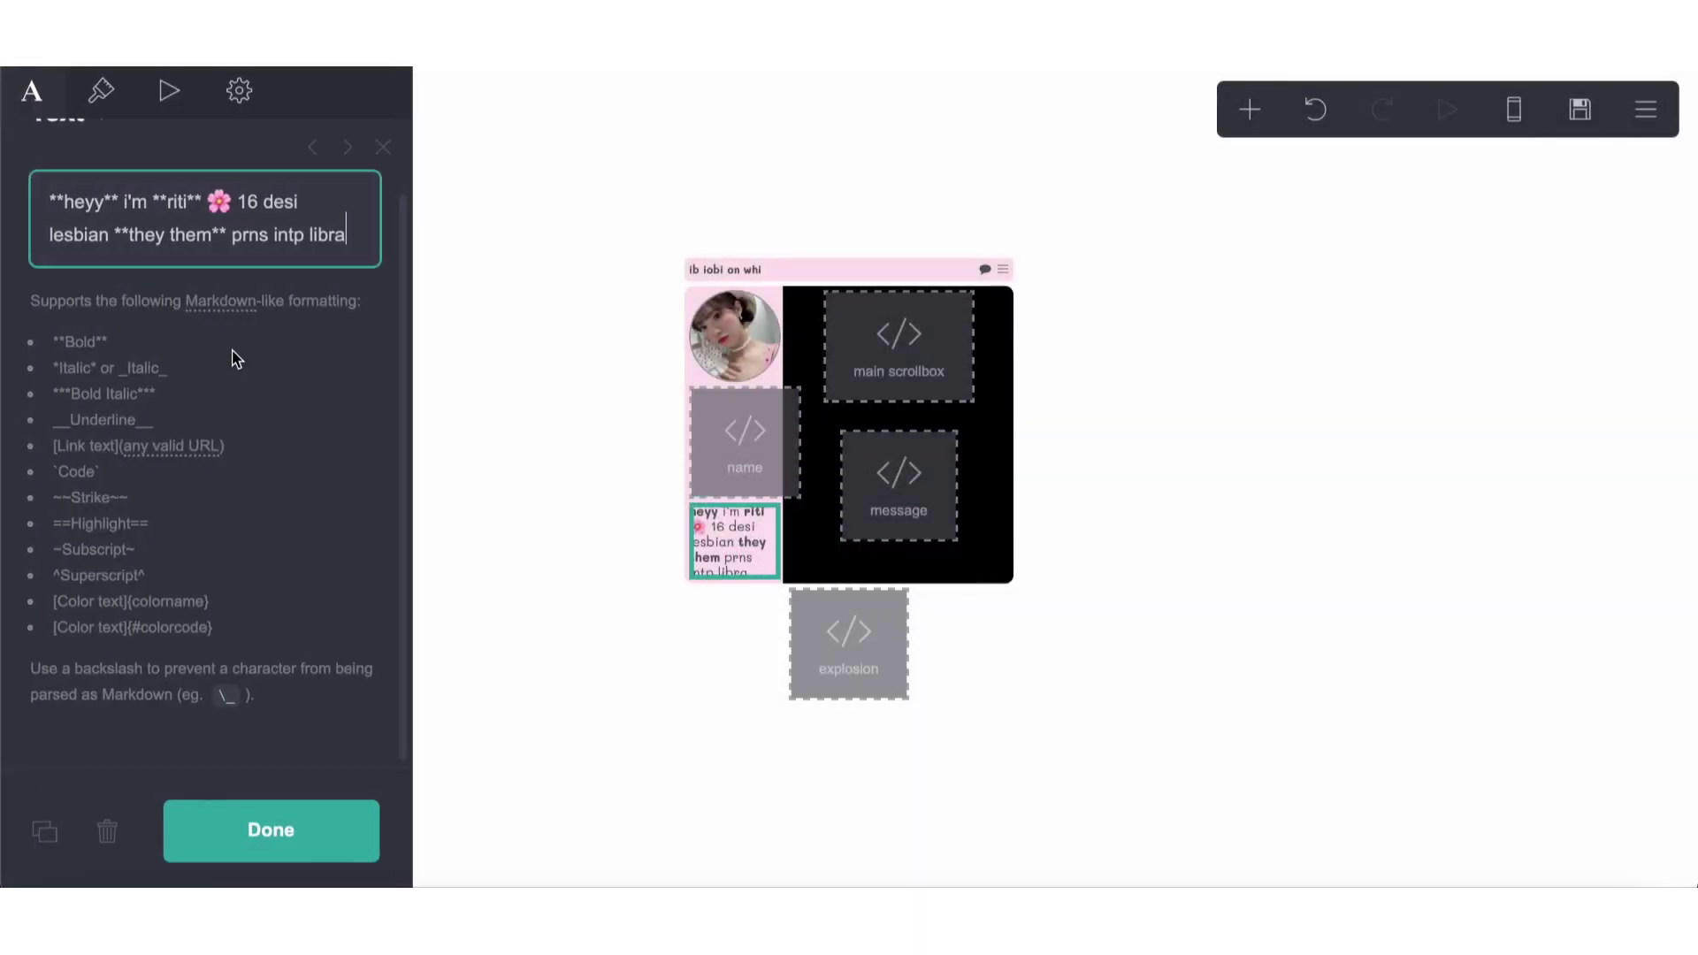
{"action": "left_click", "coordinate": [104, 205]}
{"action": "key", "text": "BackSpace"}
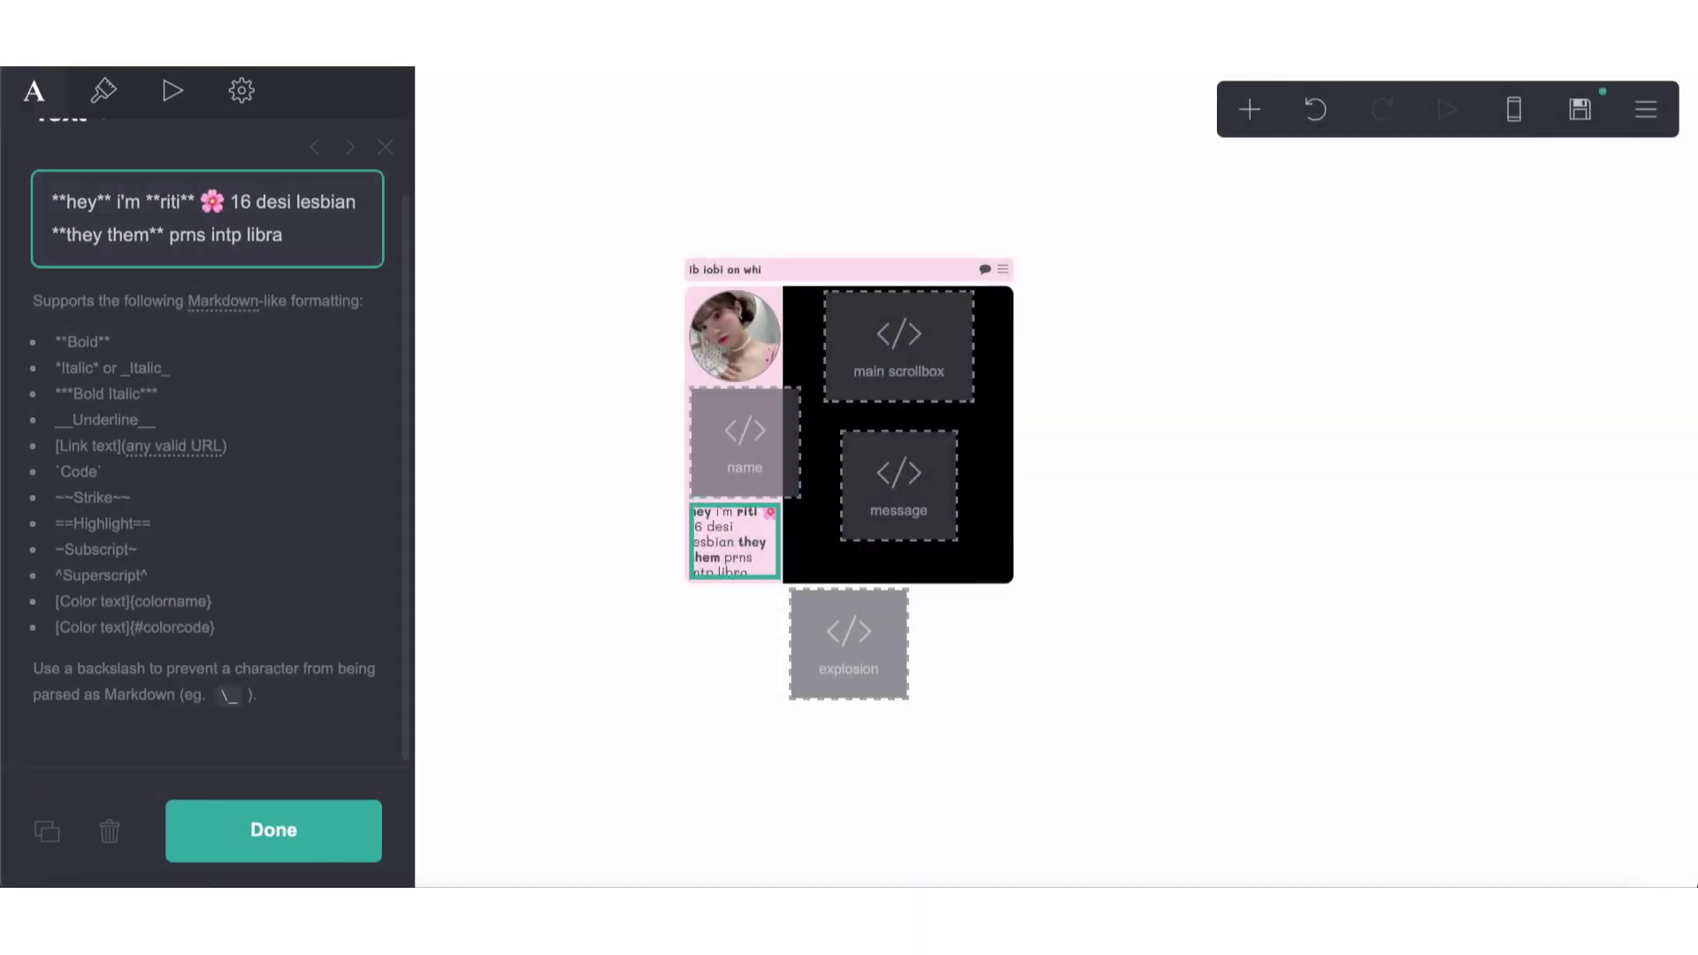
{"action": "key", "text": "BackSpace"}
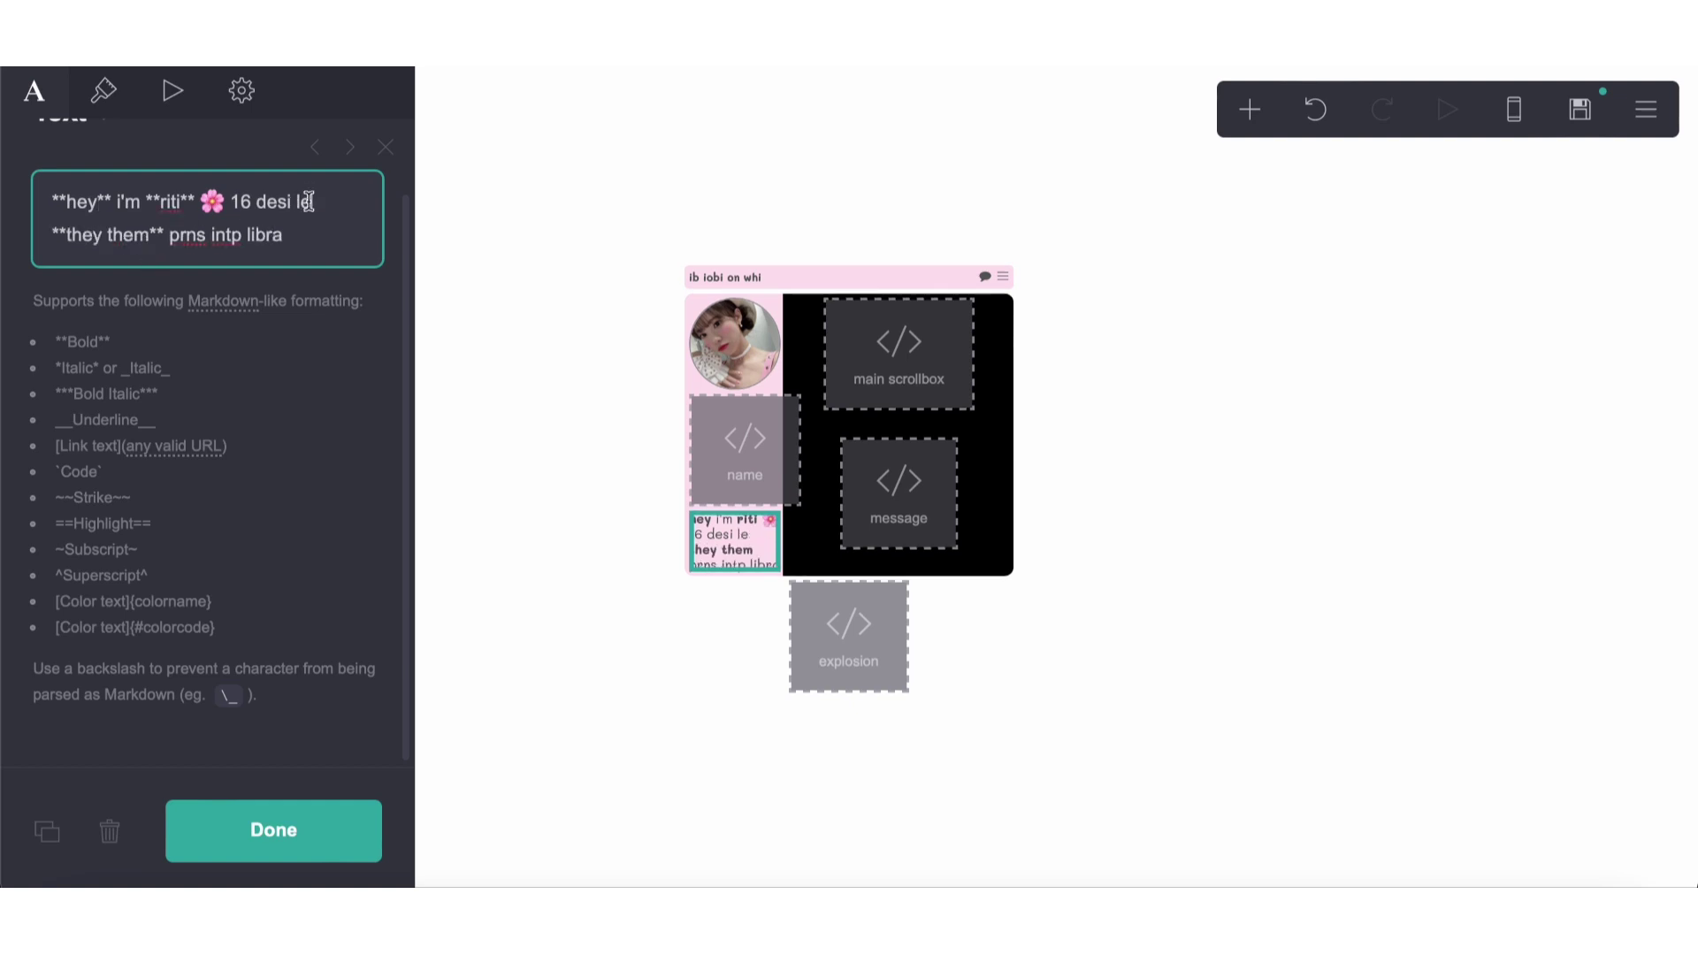
{"action": "left_click", "coordinate": [740, 745]}
{"action": "left_click", "coordinate": [1580, 109]}
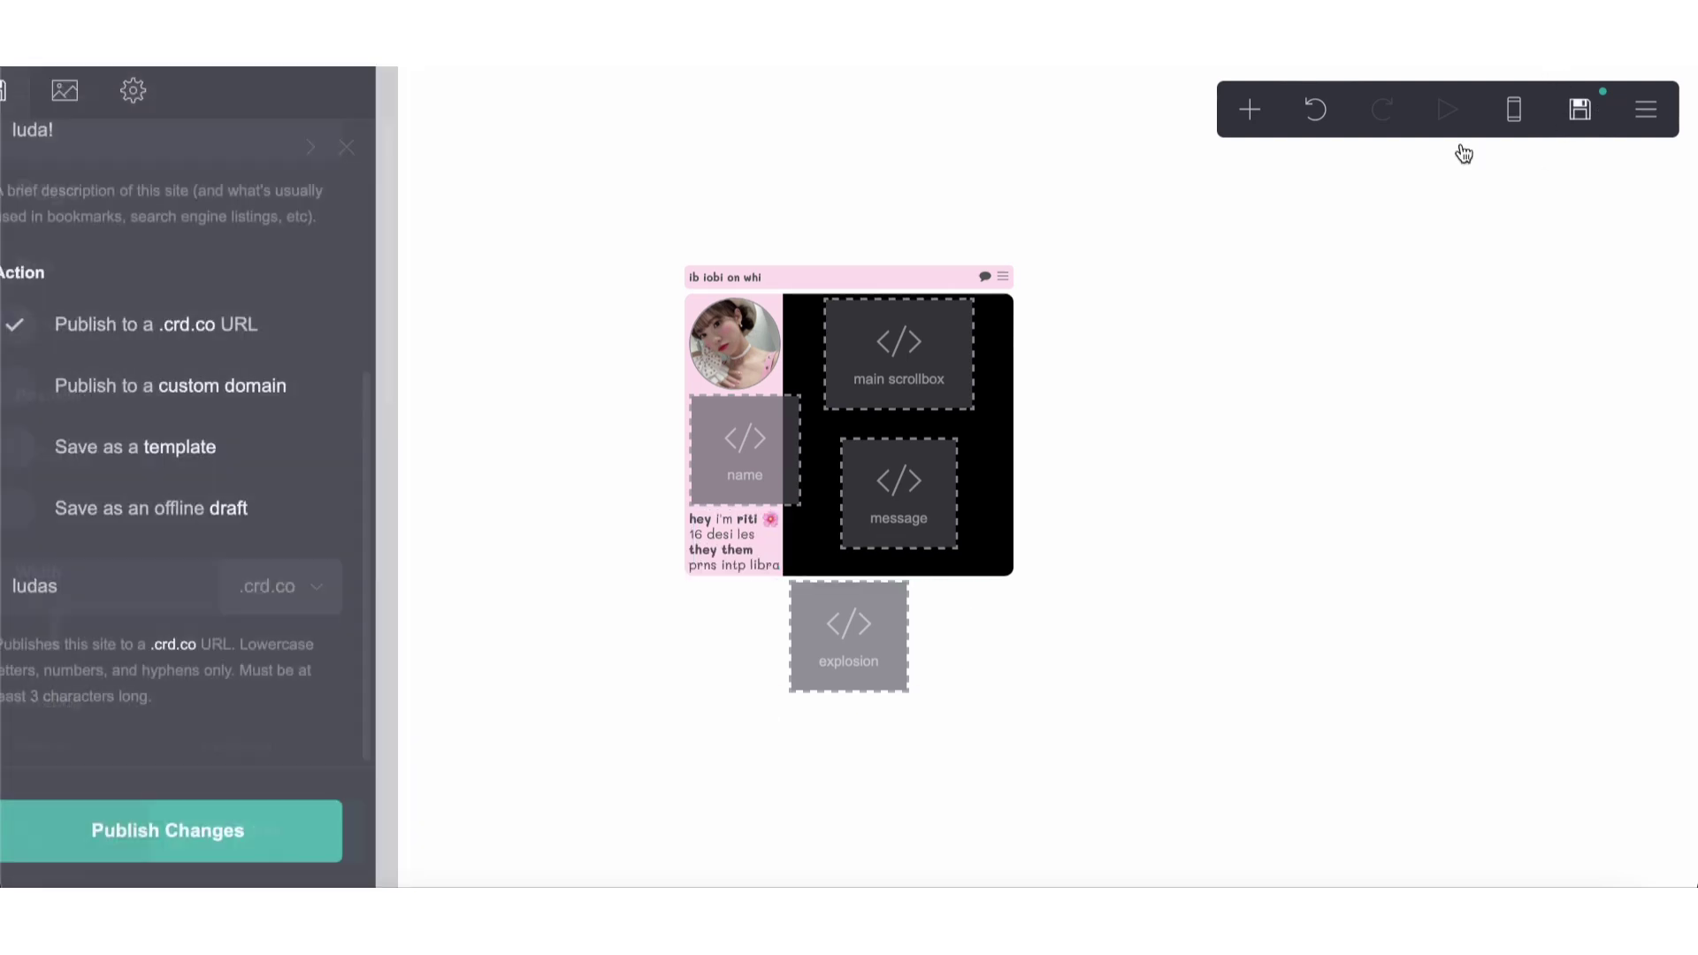
{"action": "left_click", "coordinate": [325, 826]}
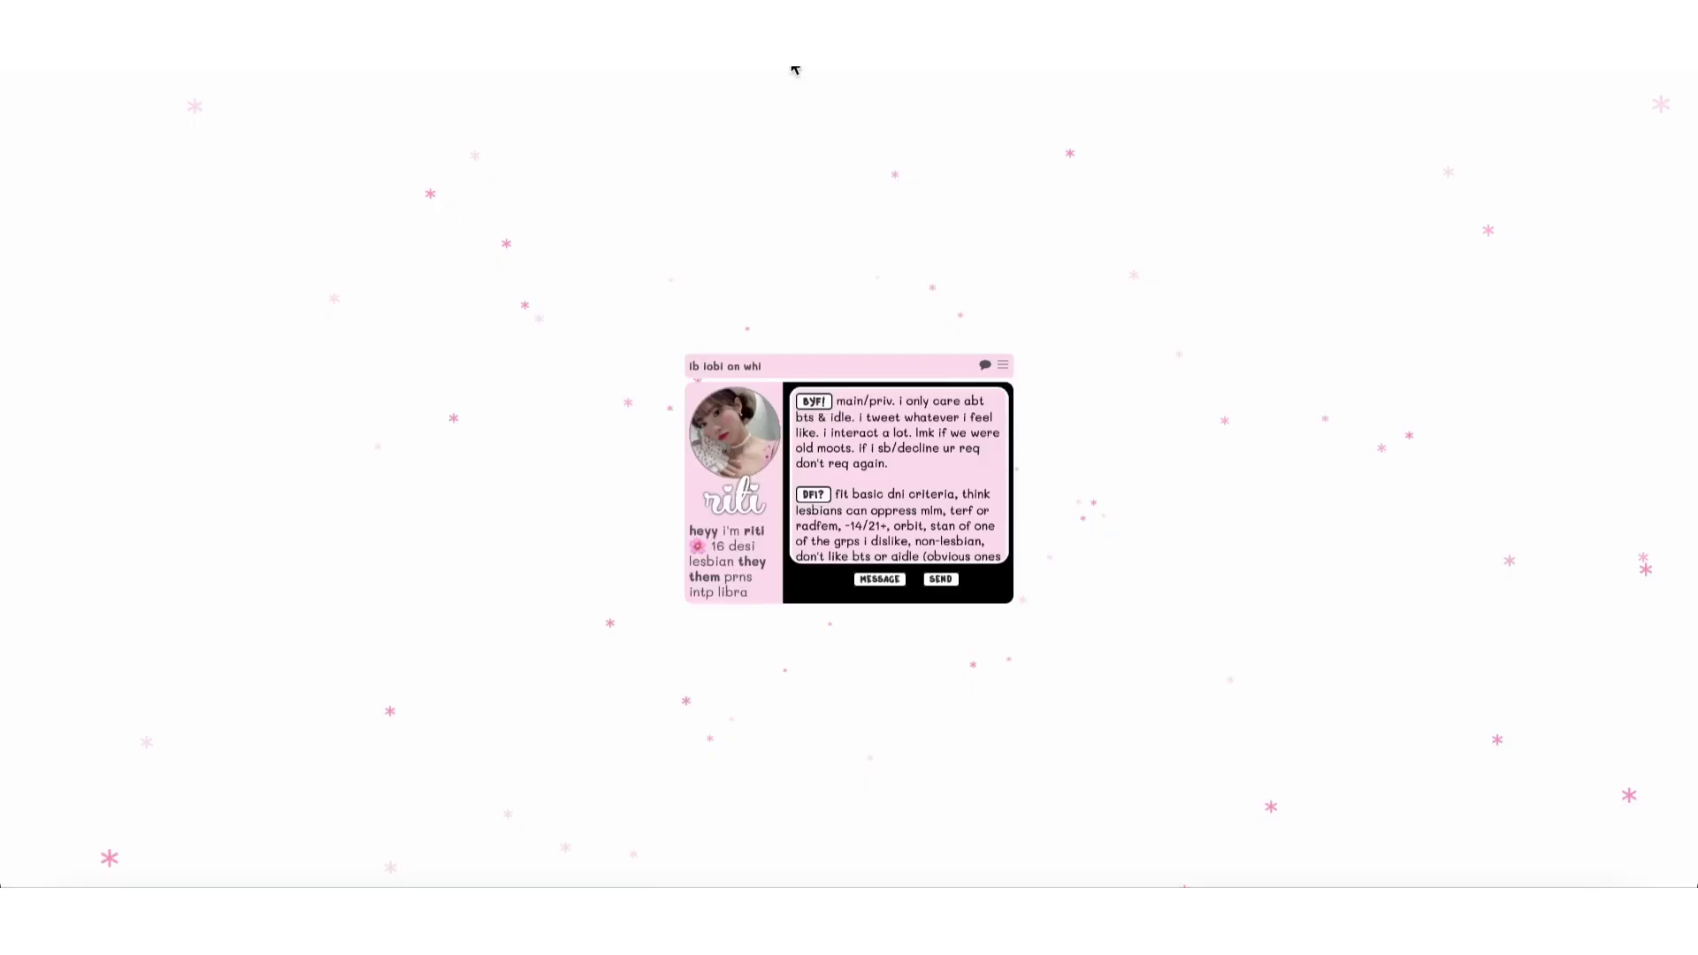